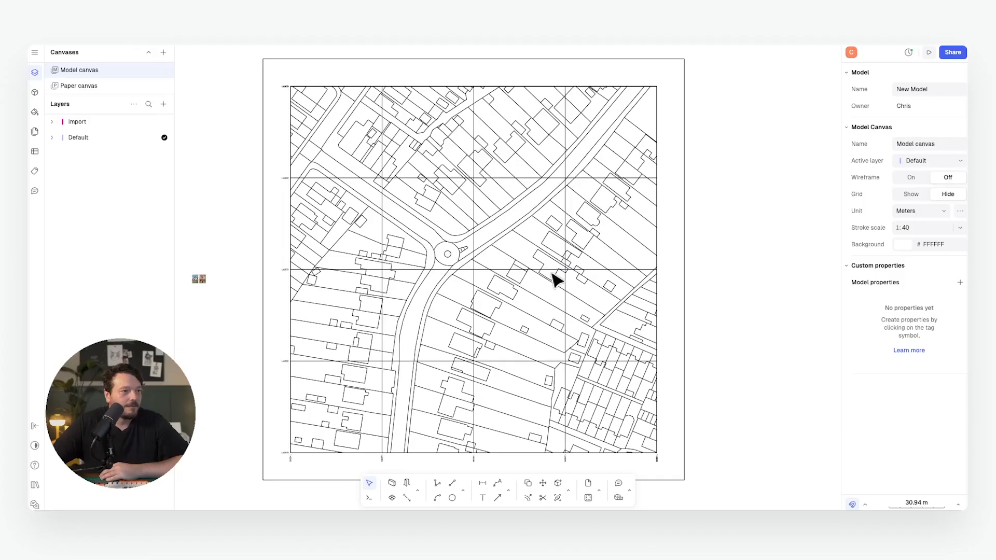
Step: Import House Survey.dwg with metres as the unit, using the outer wall's thickness as the known reference length
{"action": "scroll", "coordinate": [551, 286], "scroll_direction": "up", "scroll_amount": 5}
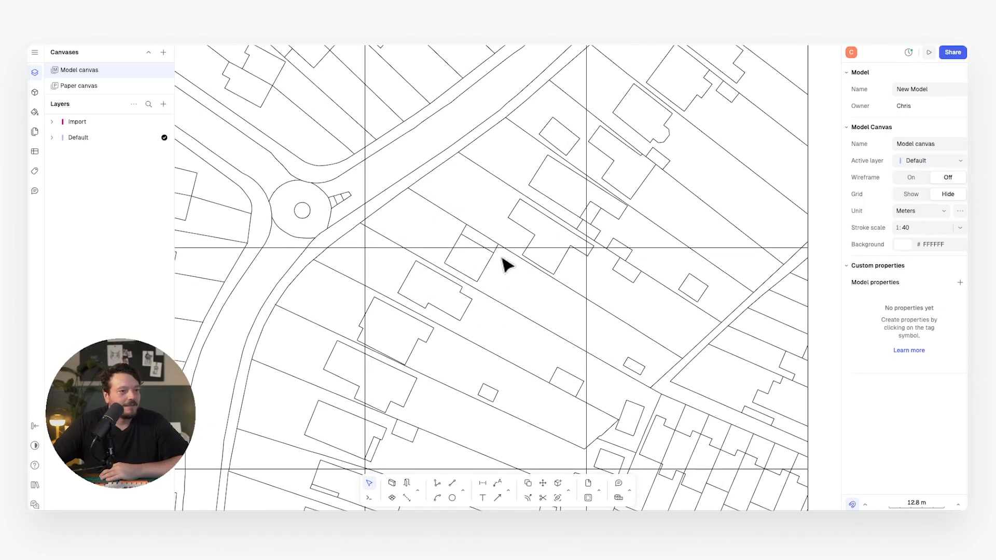
{"action": "scroll", "coordinate": [516, 282], "scroll_direction": "down", "scroll_amount": 10}
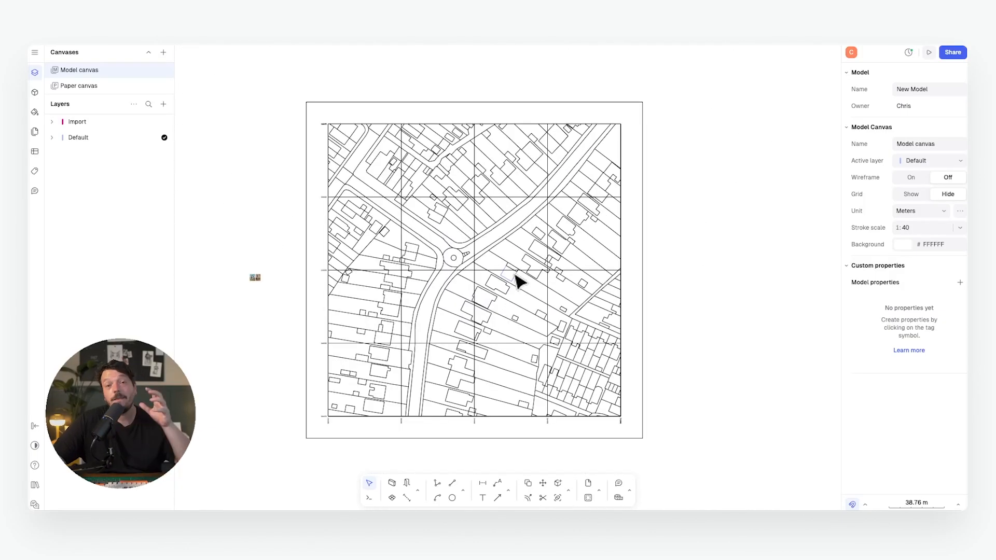
{"action": "scroll", "coordinate": [522, 282], "scroll_direction": "up", "scroll_amount": 10}
{"action": "middle_click_drag", "start_coordinate": [533, 273], "coordinate": [516, 249]}
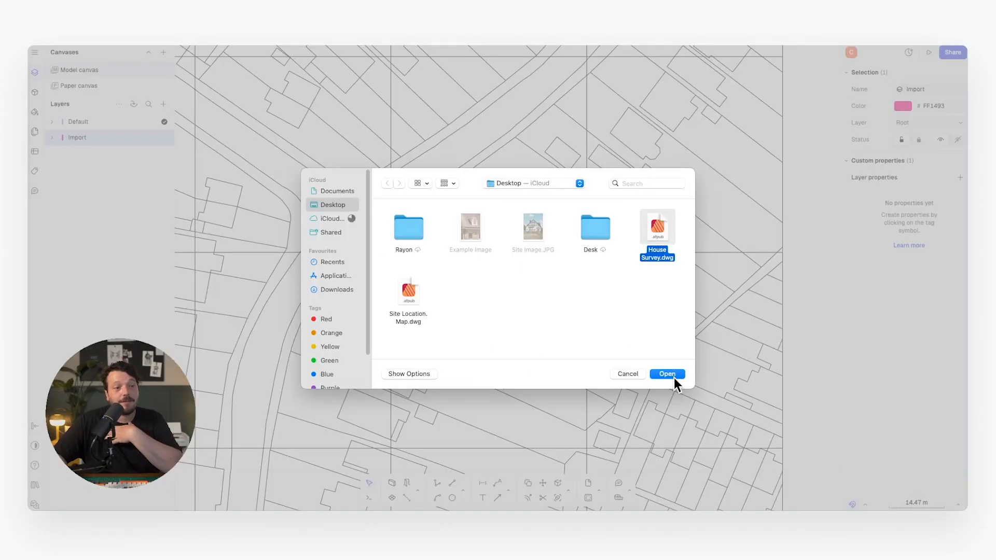
{"action": "left_click", "coordinate": [669, 375]}
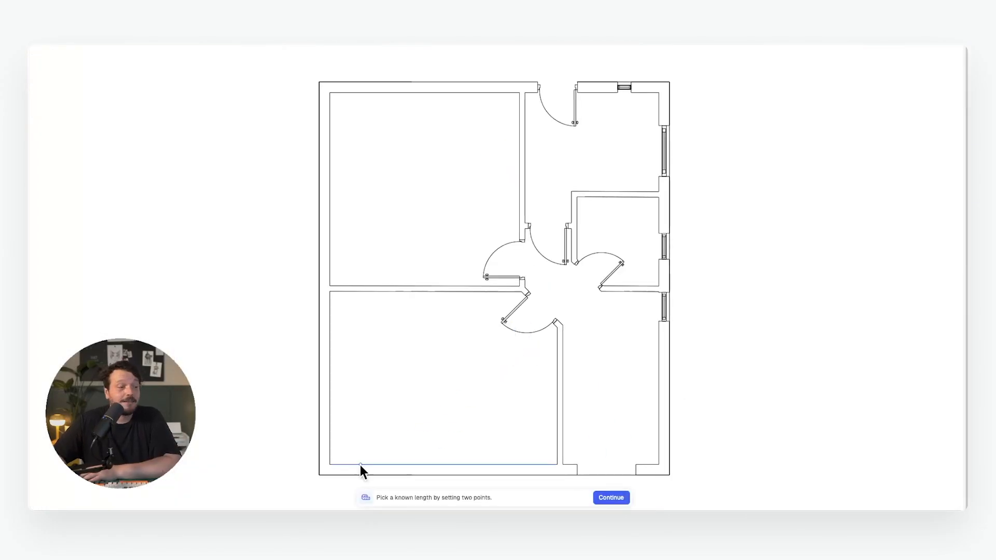
{"action": "left_click", "coordinate": [329, 466]}
{"action": "left_click", "coordinate": [329, 476]}
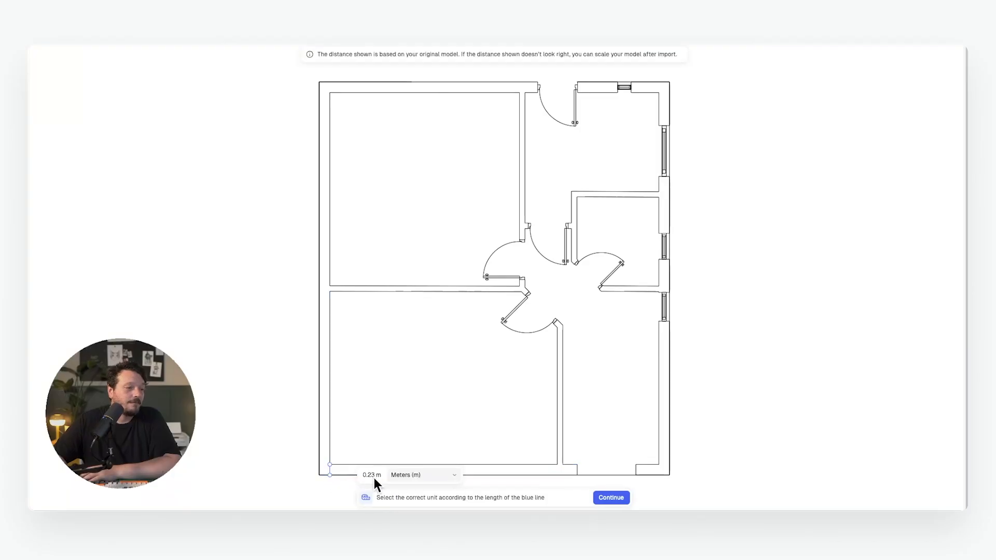
{"action": "left_click", "coordinate": [613, 496]}
{"action": "left_click", "coordinate": [505, 55]}
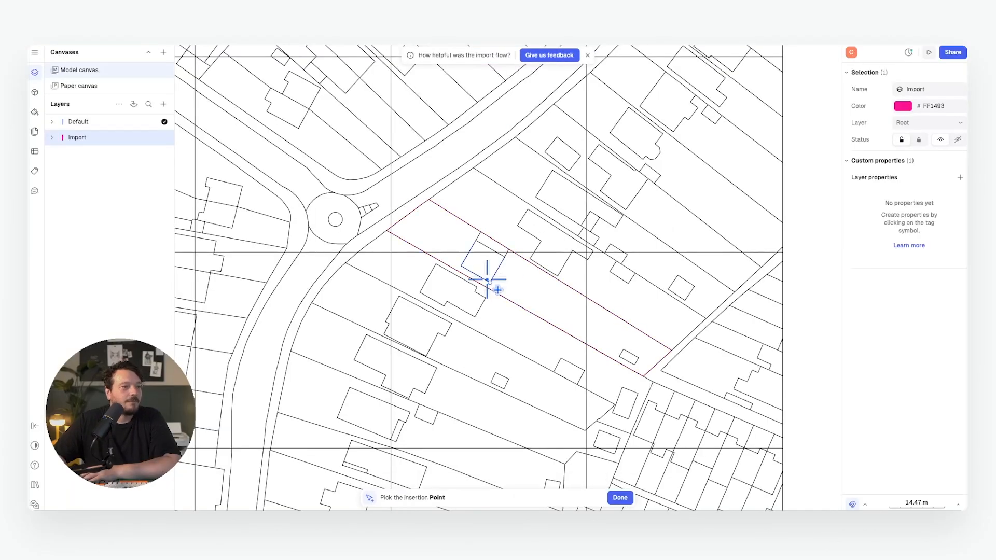
Step: Place the imported house survey plan in the empty space beside the site location map, outside its frame
{"action": "scroll", "coordinate": [498, 291], "scroll_direction": "right", "scroll_amount": 3}
{"action": "left_click", "coordinate": [746, 317]}
{"action": "middle_click_drag", "start_coordinate": [747, 319], "coordinate": [705, 345]}
{"action": "left_click_drag", "start_coordinate": [581, 206], "coordinate": [711, 291]}
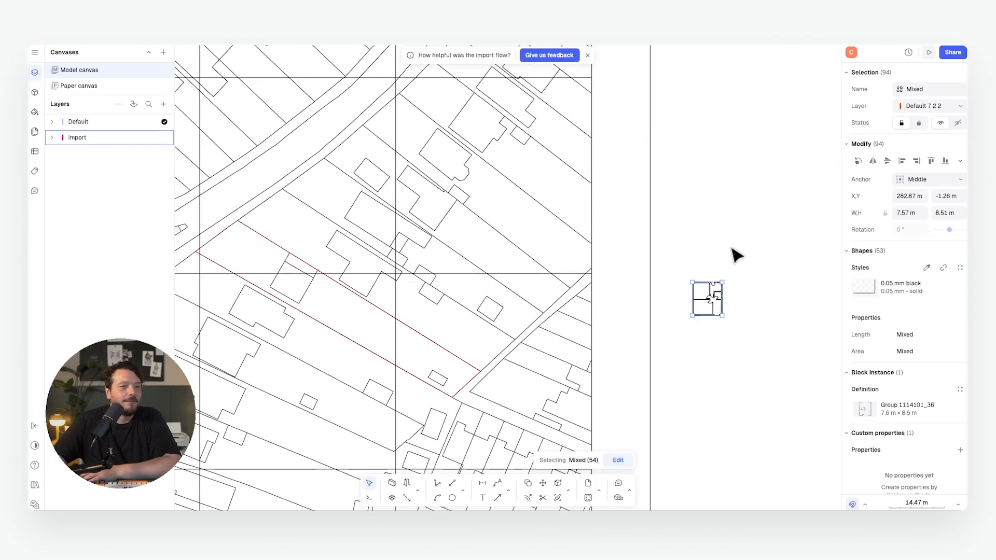
{"action": "left_click", "coordinate": [759, 293]}
{"action": "scroll", "coordinate": [719, 304], "scroll_direction": "up", "scroll_amount": 6}
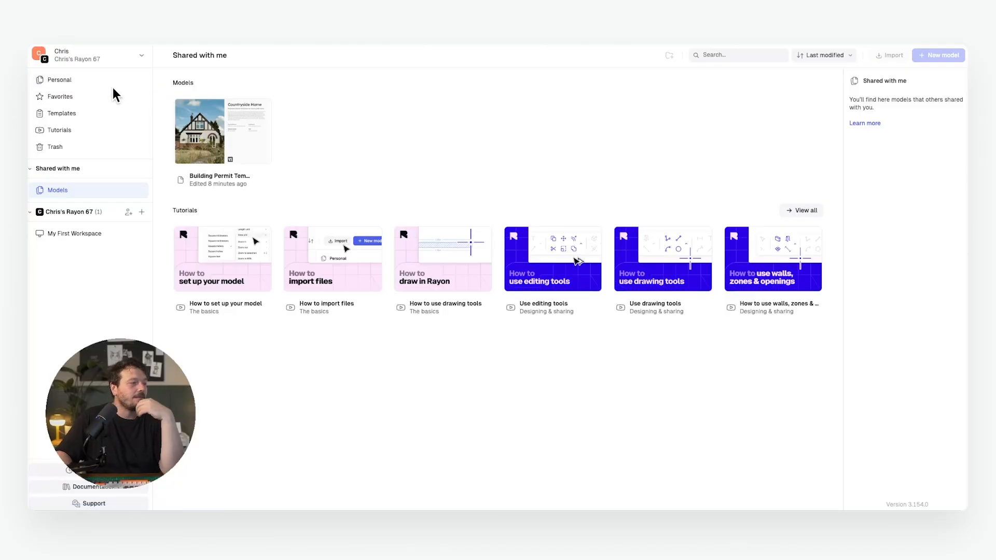
Step: Open the shared building permit template and examine its Countryside Home cover page and Legend page
{"action": "left_click", "coordinate": [235, 130]}
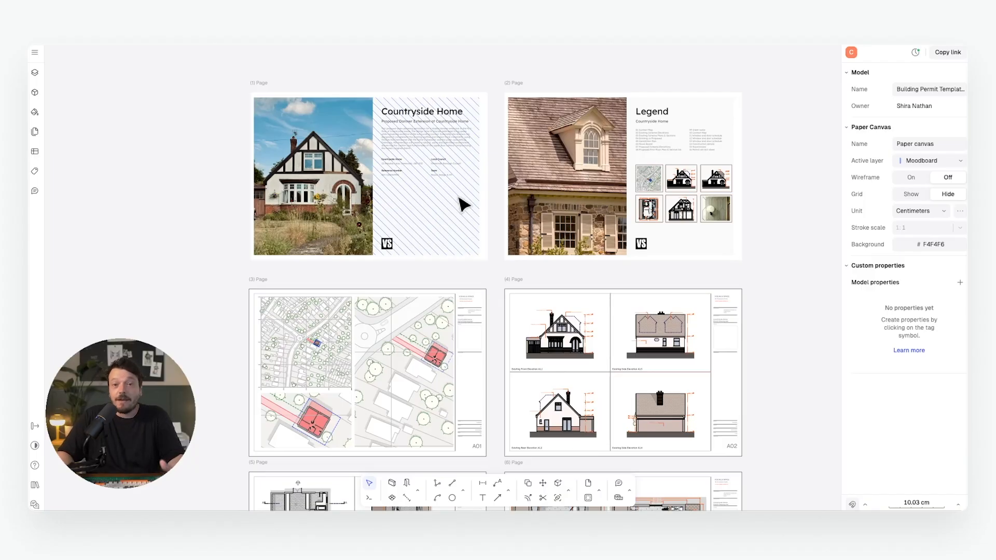
{"action": "scroll", "coordinate": [379, 155], "scroll_direction": "up", "scroll_amount": 3}
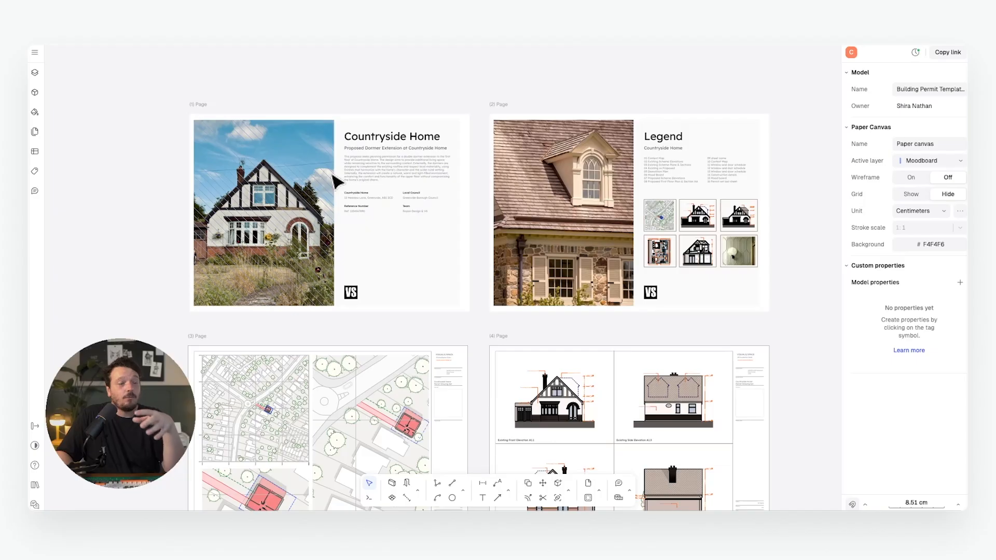
{"action": "scroll", "coordinate": [321, 192], "scroll_direction": "up", "scroll_amount": 2}
{"action": "left_click_drag", "start_coordinate": [324, 196], "coordinate": [400, 230]}
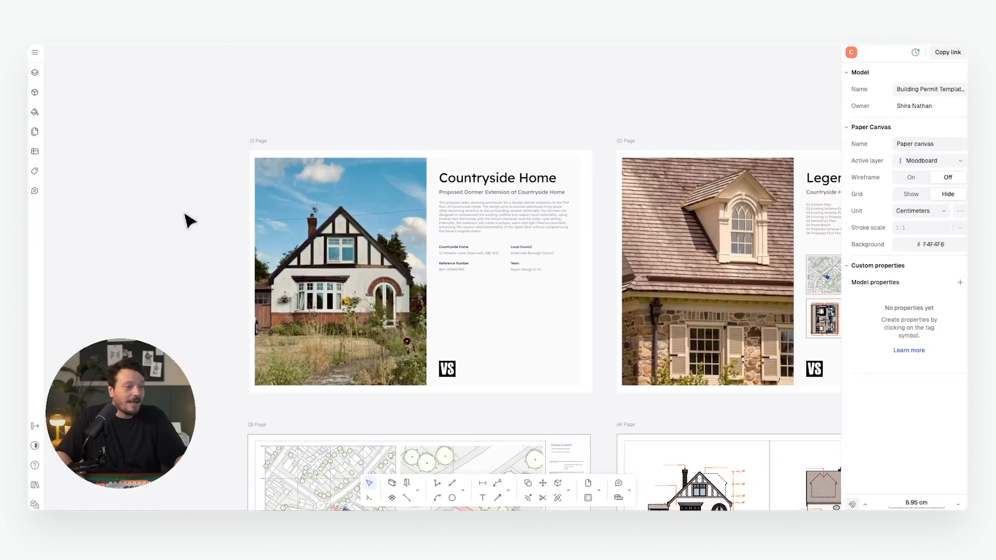
{"action": "scroll", "coordinate": [545, 219], "scroll_direction": "up", "scroll_amount": 7}
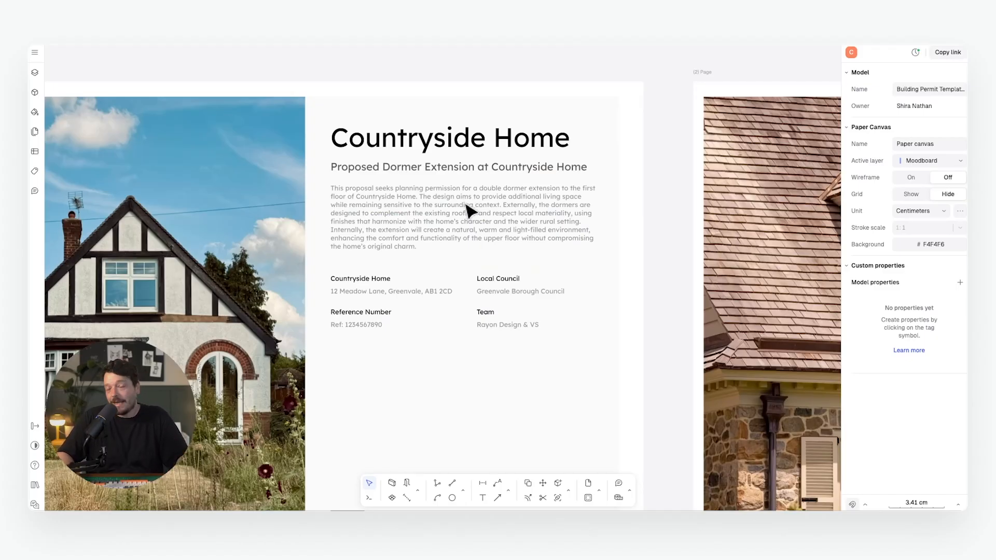
{"action": "scroll", "coordinate": [486, 175], "scroll_direction": "down", "scroll_amount": 8}
{"action": "scroll", "coordinate": [452, 223], "scroll_direction": "up", "scroll_amount": 2}
{"action": "middle_click_drag", "start_coordinate": [557, 210], "coordinate": [439, 201]}
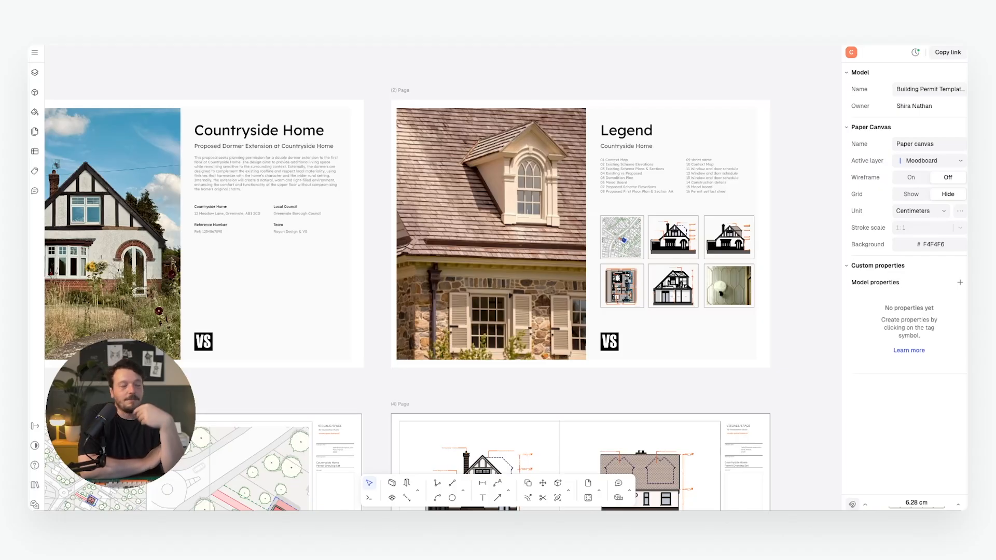
Step: Examine the site maps on sheet A01 and the existing front, rear and side elevations on sheet A02
{"action": "scroll", "coordinate": [403, 251], "scroll_direction": "down", "scroll_amount": 5}
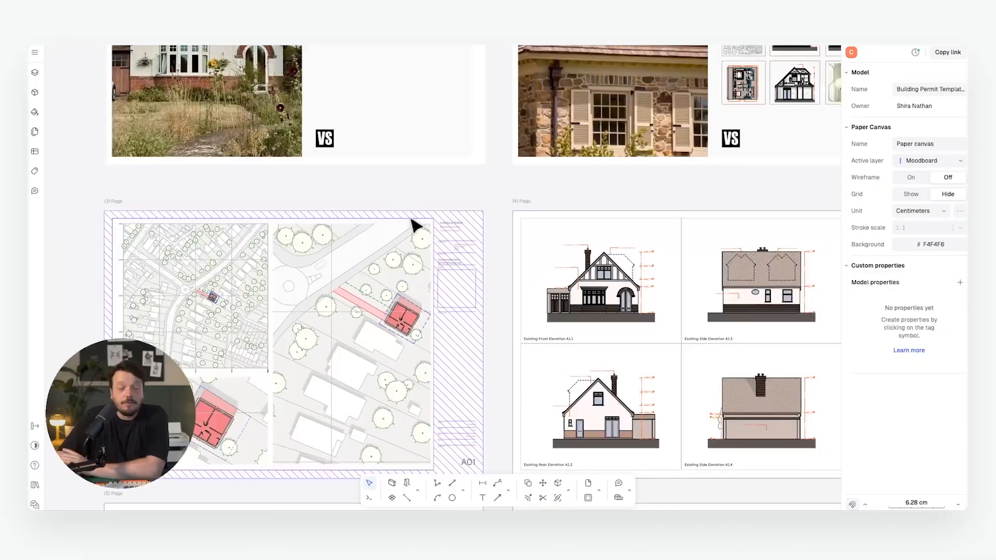
{"action": "scroll", "coordinate": [410, 231], "scroll_direction": "left", "scroll_amount": 3}
{"action": "scroll", "coordinate": [410, 231], "scroll_direction": "down", "scroll_amount": 2}
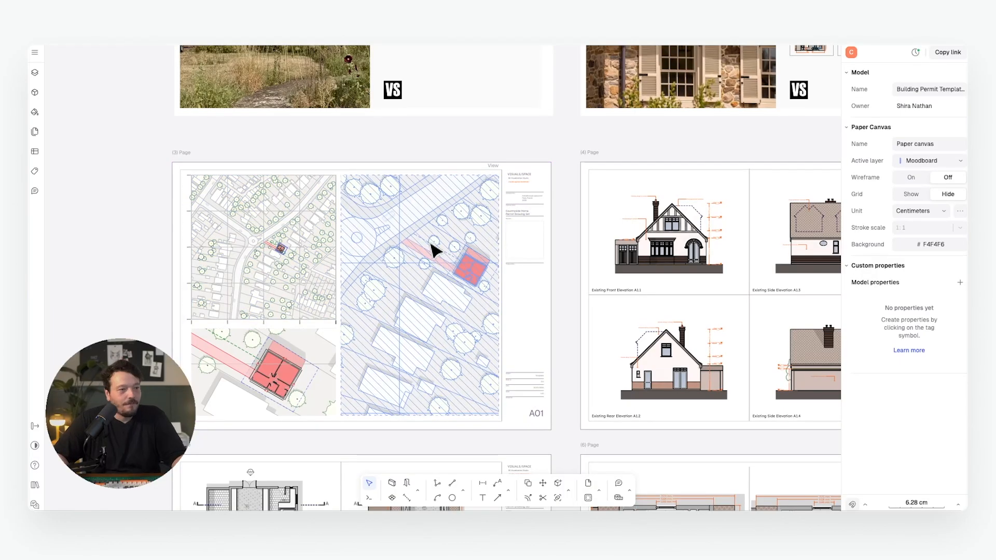
{"action": "middle_click_drag", "start_coordinate": [431, 244], "coordinate": [365, 223]}
{"action": "scroll", "coordinate": [516, 217], "scroll_direction": "right", "scroll_amount": 5}
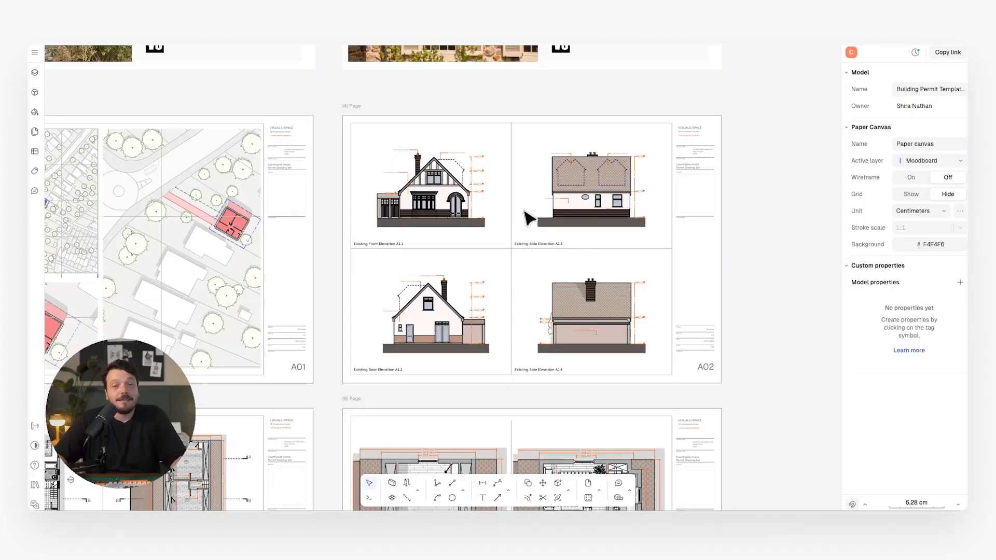
{"action": "middle_click_drag", "start_coordinate": [512, 206], "coordinate": [506, 205]}
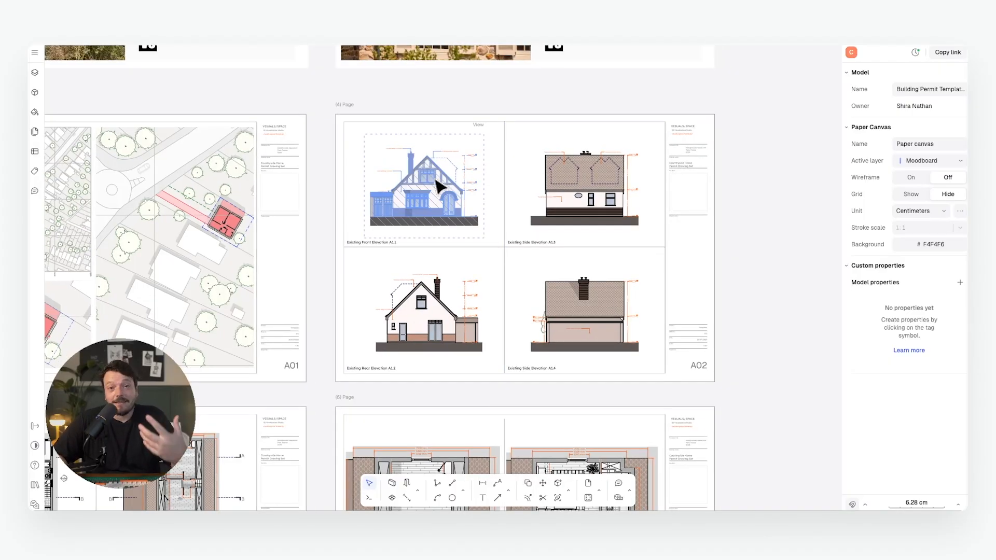
{"action": "middle_click_drag", "start_coordinate": [434, 179], "coordinate": [424, 193]}
{"action": "middle_click_drag", "start_coordinate": [412, 235], "coordinate": [425, 222]}
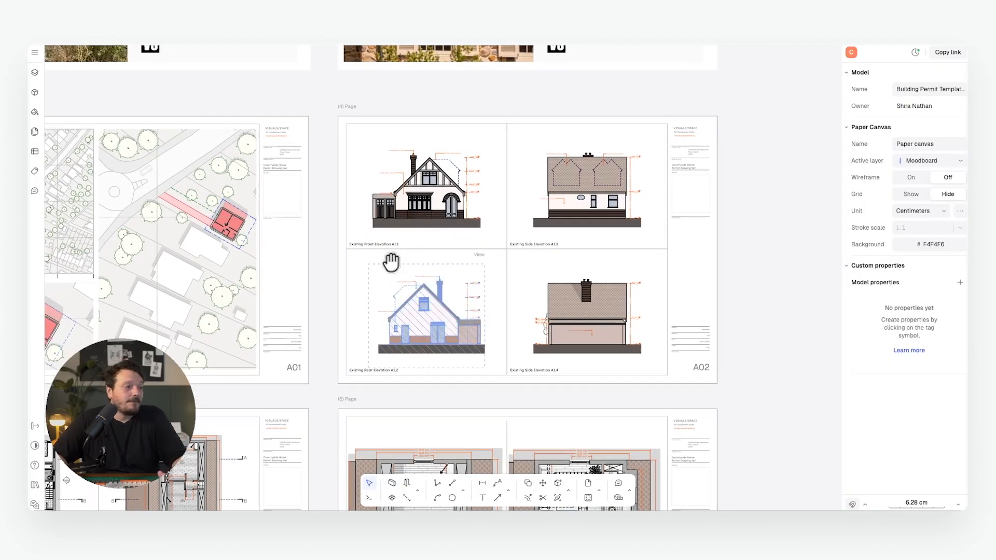
Step: Examine the existing plans and sections on sheet A03 and compare the existing and proposed floor plans on sheet A04
{"action": "middle_click_drag", "start_coordinate": [124, 498], "coordinate": [443, 209]}
{"action": "scroll", "coordinate": [443, 210], "scroll_direction": "up", "scroll_amount": 2}
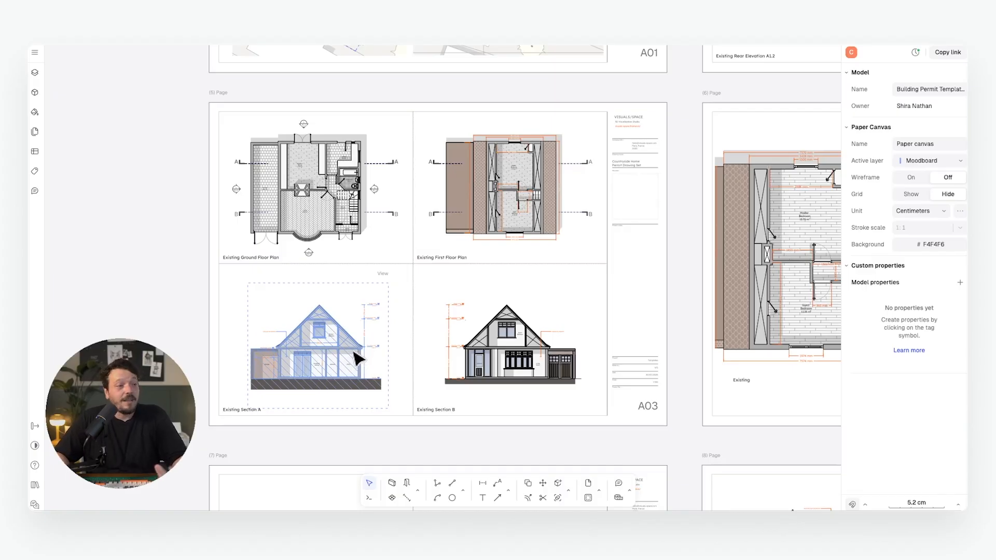
{"action": "middle_click_drag", "start_coordinate": [391, 349], "coordinate": [360, 365]}
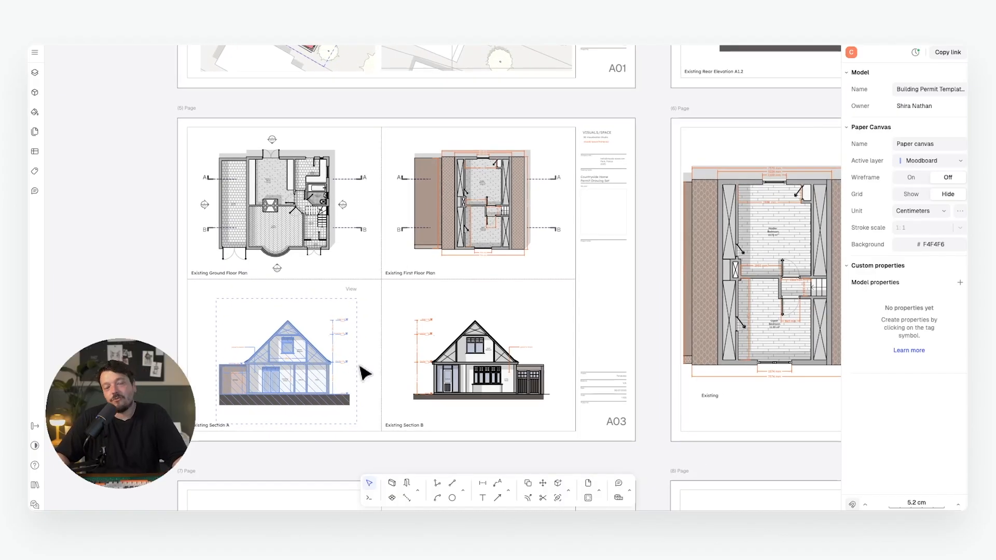
{"action": "middle_click_drag", "start_coordinate": [517, 332], "coordinate": [361, 320]}
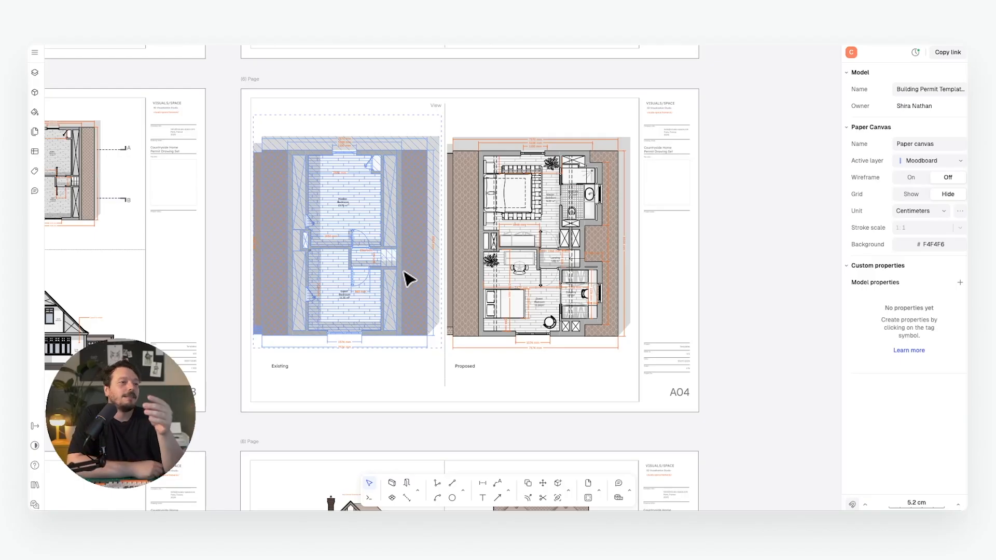
{"action": "left_click", "coordinate": [467, 387]}
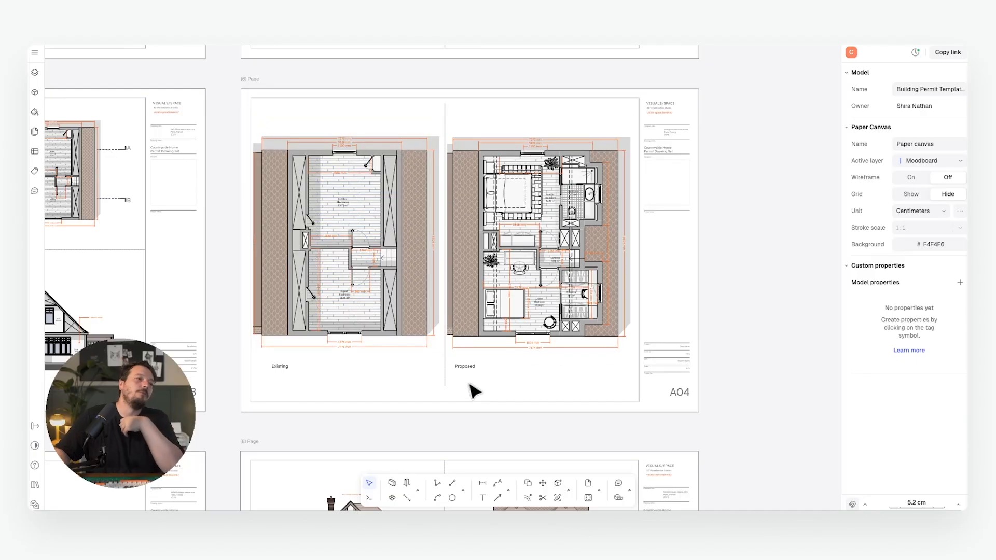
{"action": "scroll", "coordinate": [481, 257], "scroll_direction": "up", "scroll_amount": 3}
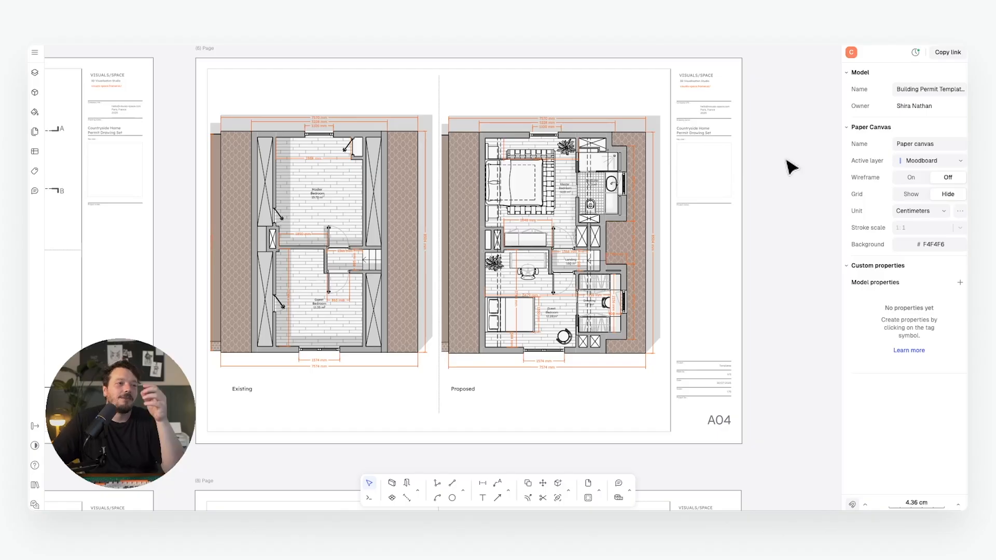
{"action": "scroll", "coordinate": [783, 177], "scroll_direction": "up", "scroll_amount": 2}
{"action": "scroll", "coordinate": [767, 181], "scroll_direction": "up", "scroll_amount": 3}
{"action": "middle_click_drag", "start_coordinate": [766, 184], "coordinate": [810, 148]}
{"action": "scroll", "coordinate": [810, 147], "scroll_direction": "down", "scroll_amount": 2}
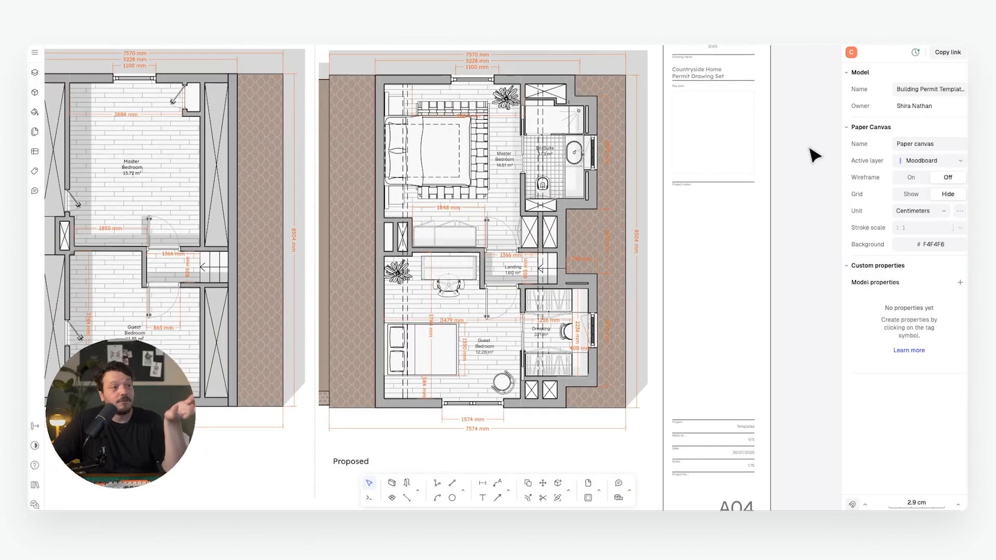
{"action": "scroll", "coordinate": [774, 185], "scroll_direction": "down", "scroll_amount": 3}
{"action": "scroll", "coordinate": [774, 185], "scroll_direction": "left", "scroll_amount": 2}
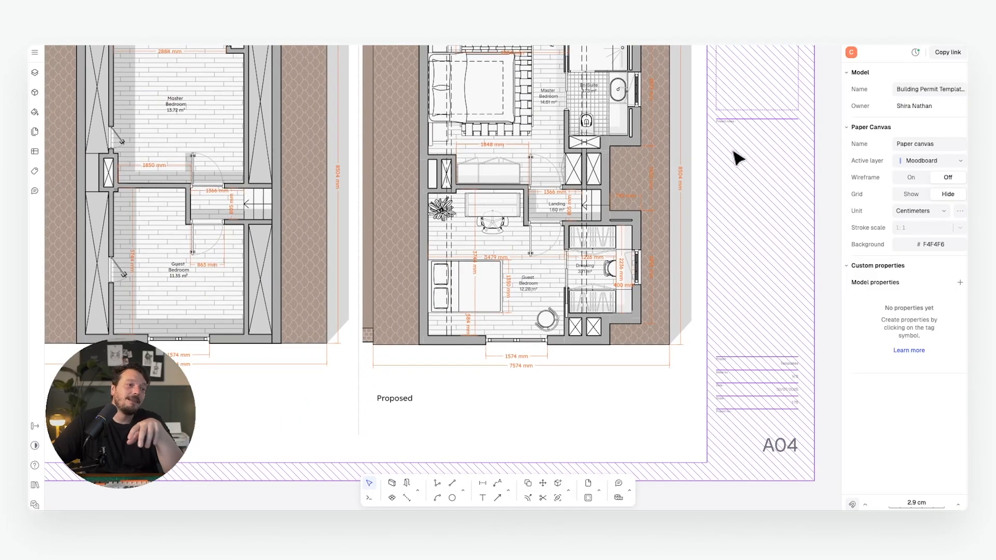
Step: Examine the demolition and new wall plans on sheet A05, the proposed elevations, and the proposed plans with Sections A and B
{"action": "scroll", "coordinate": [733, 152], "scroll_direction": "down", "scroll_amount": 2}
{"action": "scroll", "coordinate": [733, 154], "scroll_direction": "down", "scroll_amount": 8}
{"action": "scroll", "coordinate": [734, 154], "scroll_direction": "left", "scroll_amount": 10}
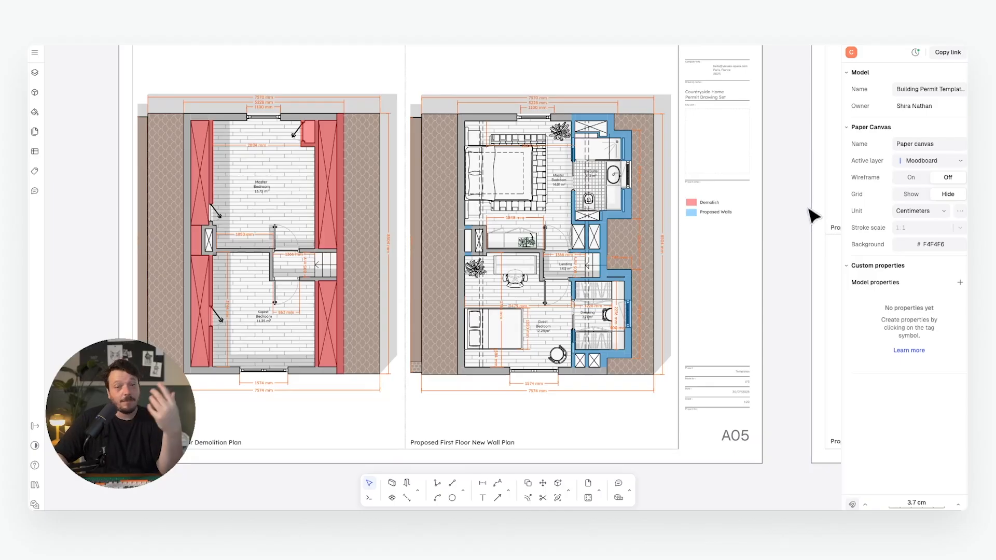
{"action": "middle_click_drag", "start_coordinate": [807, 207], "coordinate": [358, 209]}
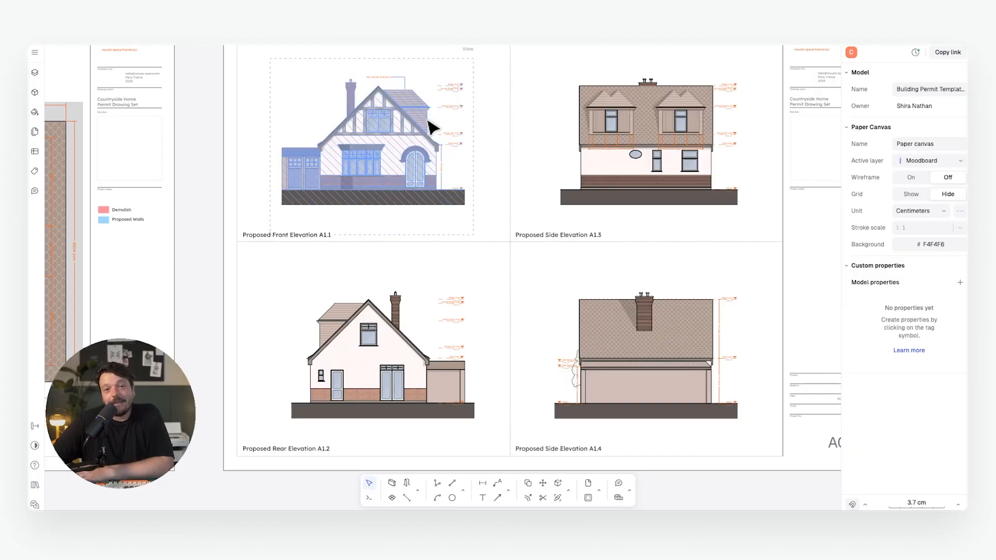
{"action": "scroll", "coordinate": [469, 144], "scroll_direction": "down", "scroll_amount": 5}
{"action": "scroll", "coordinate": [271, 382], "scroll_direction": "up", "scroll_amount": 5}
{"action": "middle_click_drag", "start_coordinate": [270, 381], "coordinate": [515, 184]}
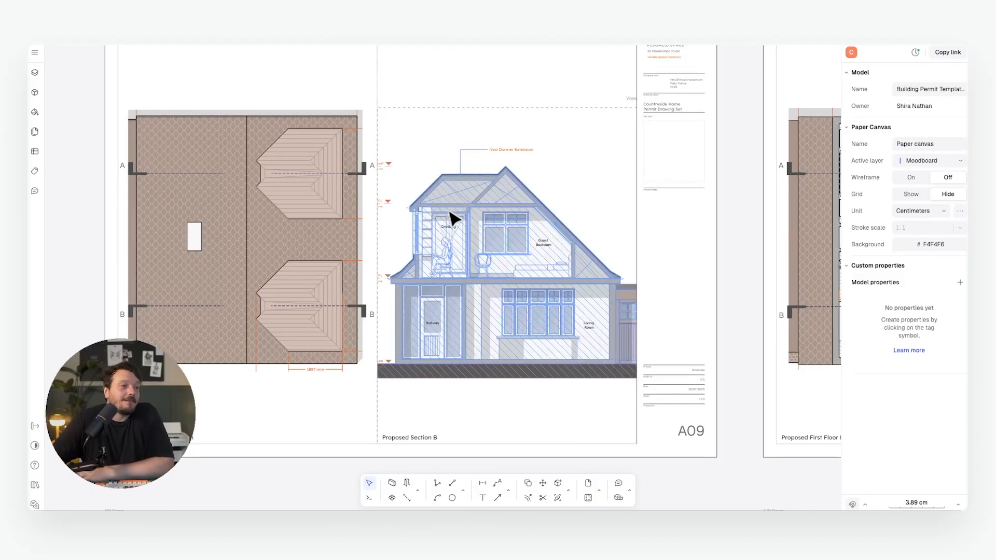
{"action": "left_click", "coordinate": [447, 232]}
{"action": "scroll", "coordinate": [447, 232], "scroll_direction": "up", "scroll_amount": 2}
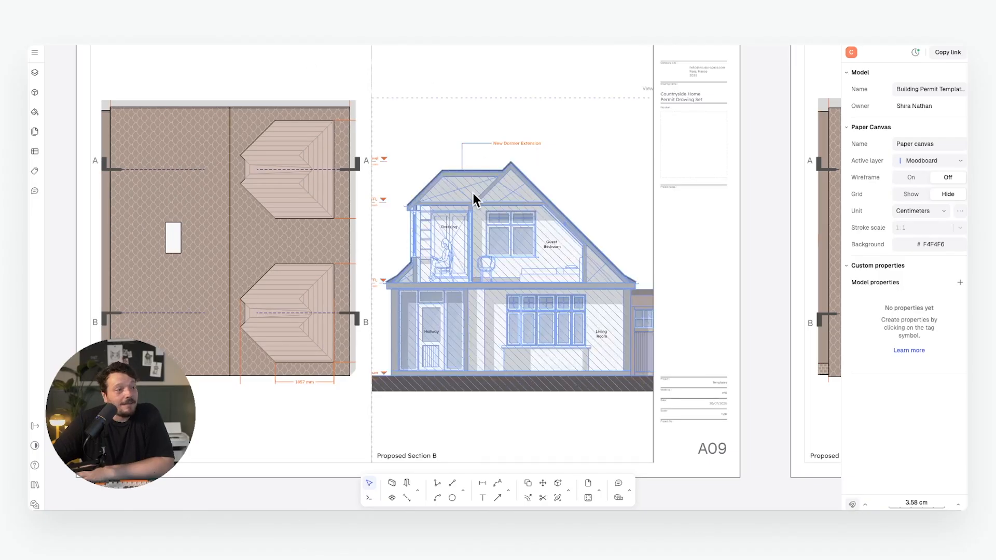
{"action": "scroll", "coordinate": [263, 178], "scroll_direction": "down", "scroll_amount": 5}
{"action": "middle_click_drag", "start_coordinate": [476, 177], "coordinate": [323, 174]}
{"action": "scroll", "coordinate": [477, 194], "scroll_direction": "up", "scroll_amount": 5}
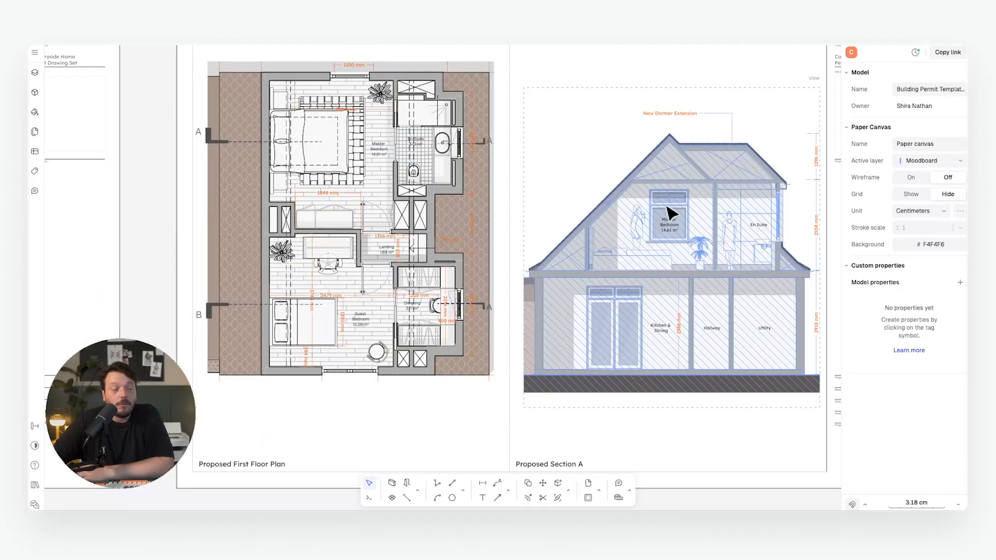
Step: Examine the window and door location plans and their schedules on pages 11 and 13
{"action": "scroll", "coordinate": [527, 216], "scroll_direction": "down", "scroll_amount": 5}
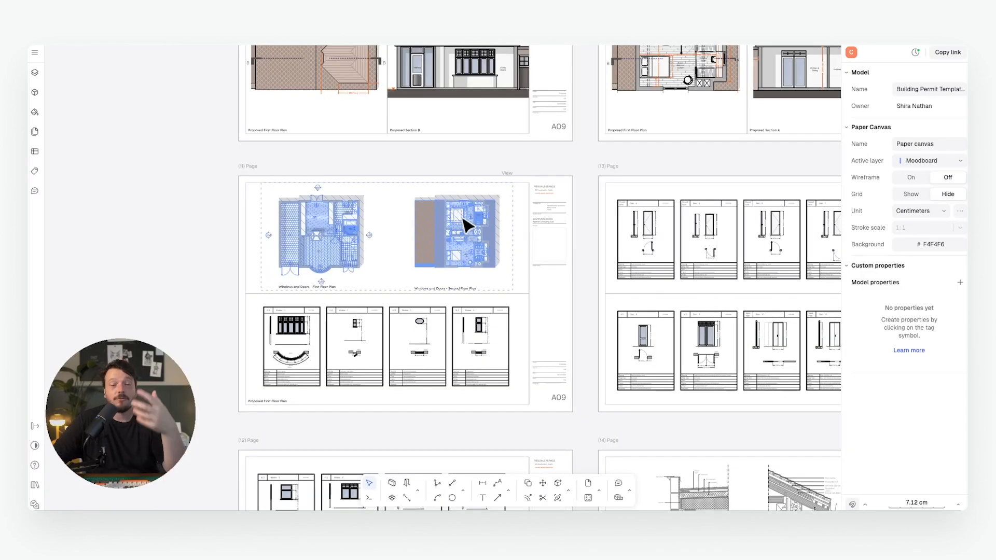
{"action": "scroll", "coordinate": [467, 238], "scroll_direction": "down", "scroll_amount": 1}
{"action": "scroll", "coordinate": [401, 263], "scroll_direction": "up", "scroll_amount": 3, "text": "ctrl"}
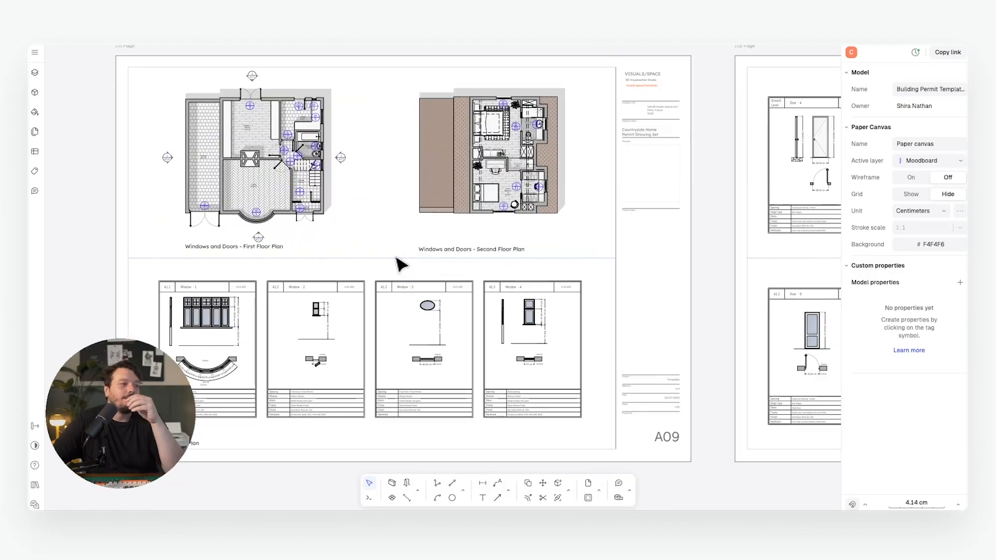
{"action": "scroll", "coordinate": [481, 247], "scroll_direction": "right", "scroll_amount": 1}
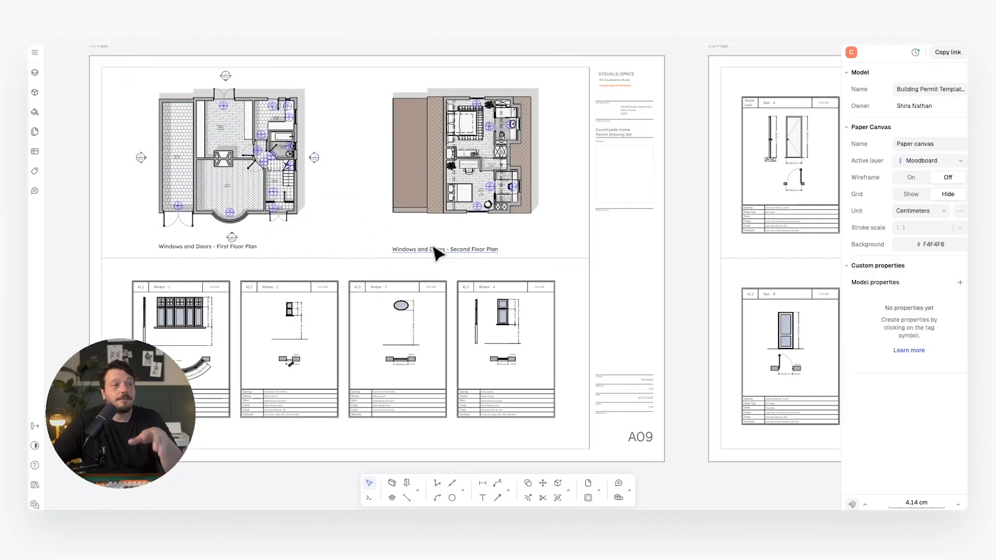
{"action": "scroll", "coordinate": [456, 275], "scroll_direction": "right", "scroll_amount": 5}
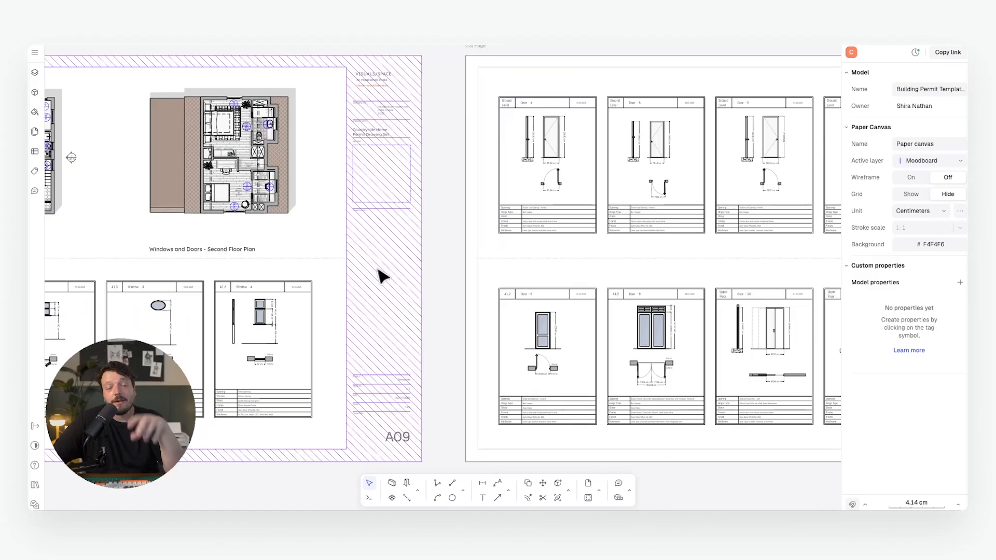
{"action": "middle_click_drag", "start_coordinate": [535, 273], "coordinate": [368, 259]}
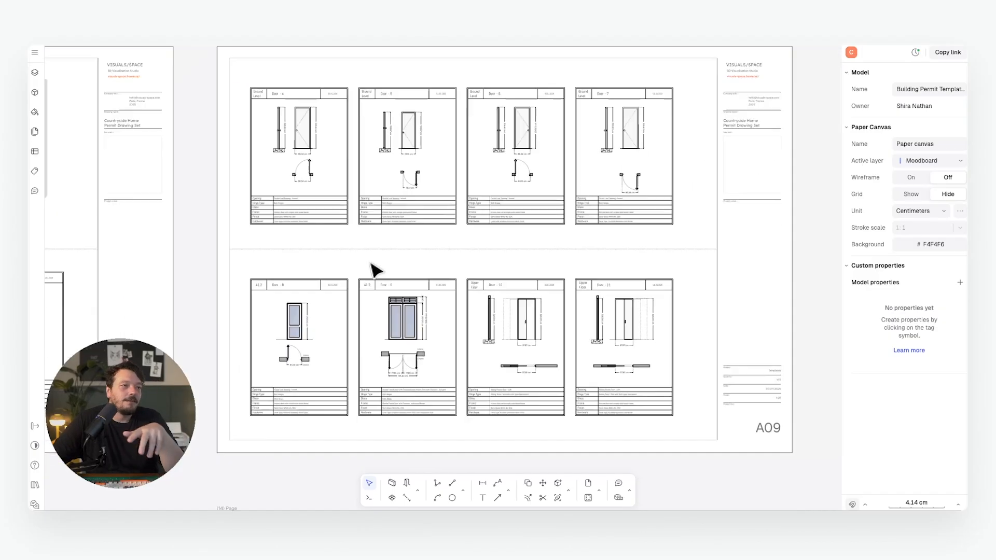
Step: Examine the window schedule cards for Windows 5 to 8, including their dimensions and specification tables
{"action": "scroll", "coordinate": [480, 252], "scroll_direction": "down", "scroll_amount": 8}
{"action": "middle_click_drag", "start_coordinate": [341, 305], "coordinate": [506, 192]}
{"action": "scroll", "coordinate": [482, 268], "scroll_direction": "up", "scroll_amount": 9}
{"action": "scroll", "coordinate": [482, 273], "scroll_direction": "down", "scroll_amount": 1}
{"action": "middle_click_drag", "start_coordinate": [293, 245], "coordinate": [321, 276]}
{"action": "scroll", "coordinate": [236, 205], "scroll_direction": "up", "scroll_amount": 5}
{"action": "middle_click_drag", "start_coordinate": [389, 187], "coordinate": [290, 227]}
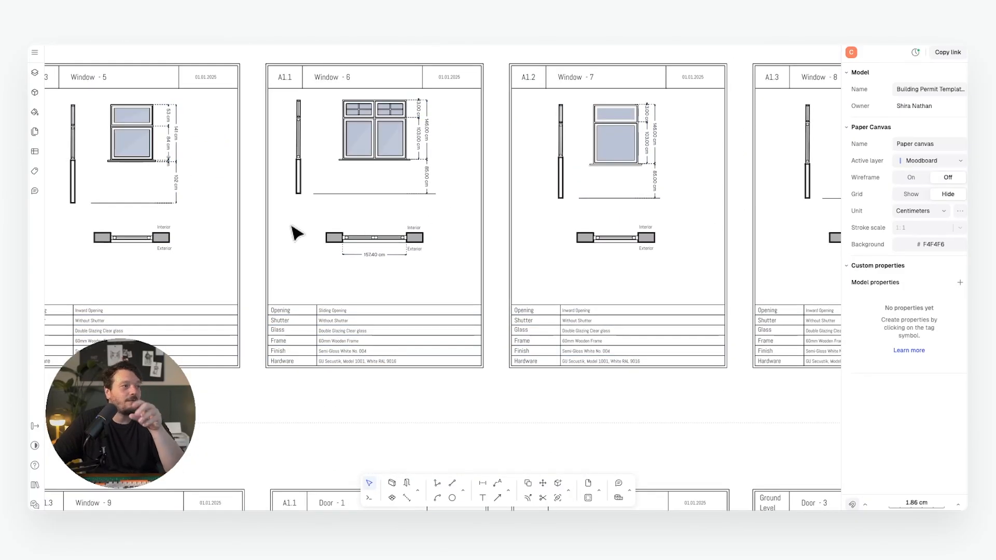
{"action": "scroll", "coordinate": [472, 216], "scroll_direction": "down", "scroll_amount": 1}
{"action": "middle_click_drag", "start_coordinate": [471, 215], "coordinate": [316, 222]}
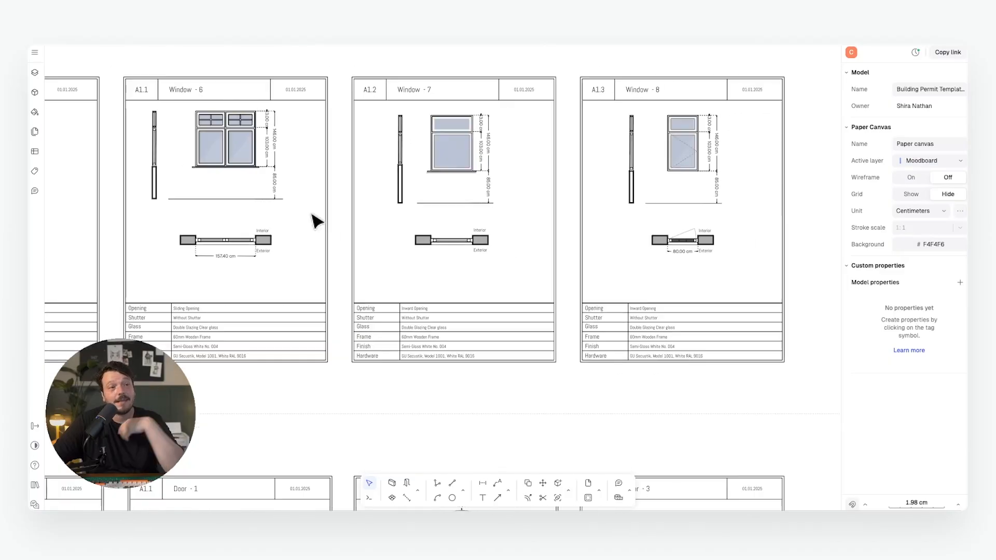
Step: Examine the roof, retaining wall and foundation details on sheet A10, the mood board page and the closing Countryside Home page
{"action": "scroll", "coordinate": [312, 214], "scroll_direction": "down", "scroll_amount": 9}
{"action": "left_click_drag", "start_coordinate": [725, 229], "coordinate": [556, 220]}
{"action": "scroll", "coordinate": [557, 220], "scroll_direction": "up", "scroll_amount": 1}
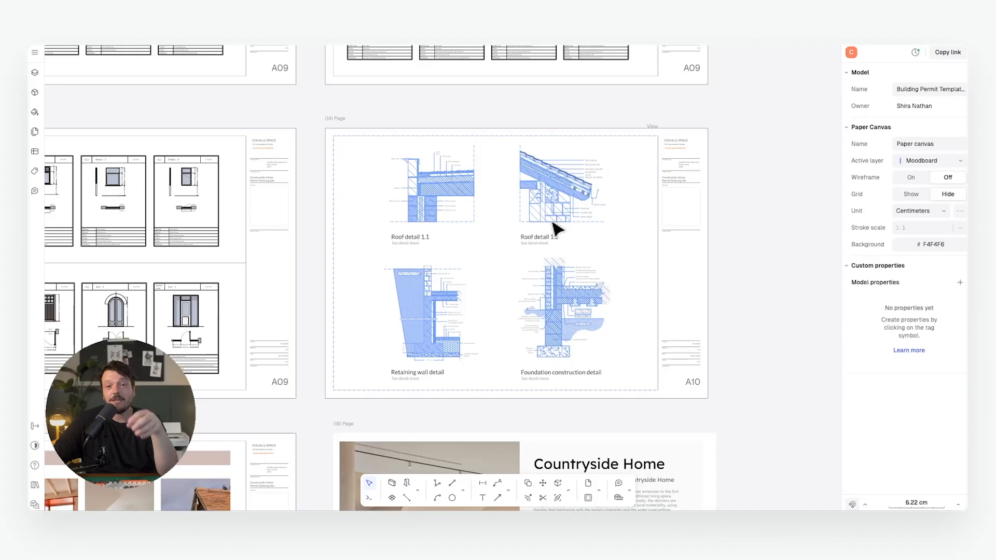
{"action": "scroll", "coordinate": [554, 223], "scroll_direction": "down", "scroll_amount": 5}
{"action": "middle_click_drag", "start_coordinate": [402, 256], "coordinate": [467, 183]}
{"action": "scroll", "coordinate": [474, 180], "scroll_direction": "up", "scroll_amount": 5}
{"action": "middle_click_drag", "start_coordinate": [429, 221], "coordinate": [482, 203]}
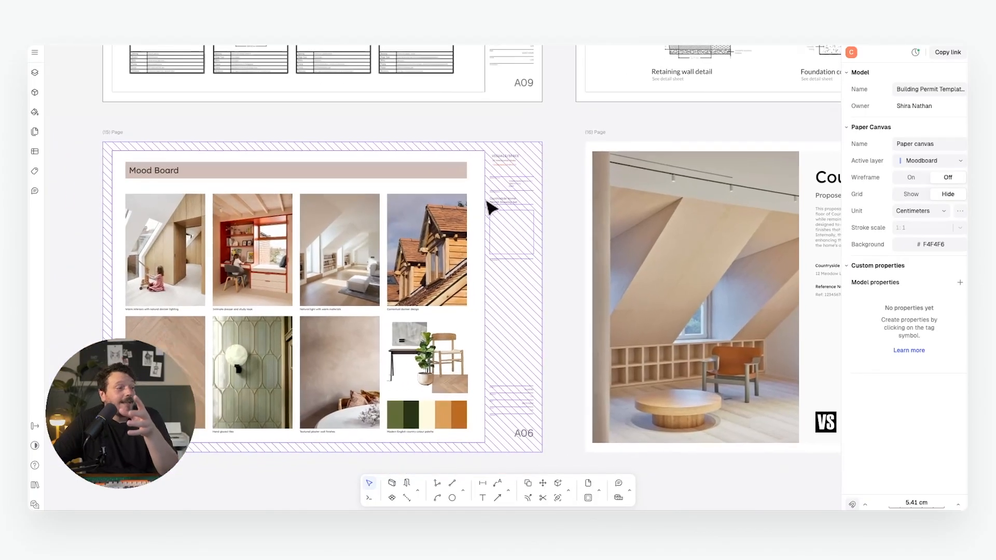
{"action": "middle_click_drag", "start_coordinate": [432, 245], "coordinate": [474, 206]}
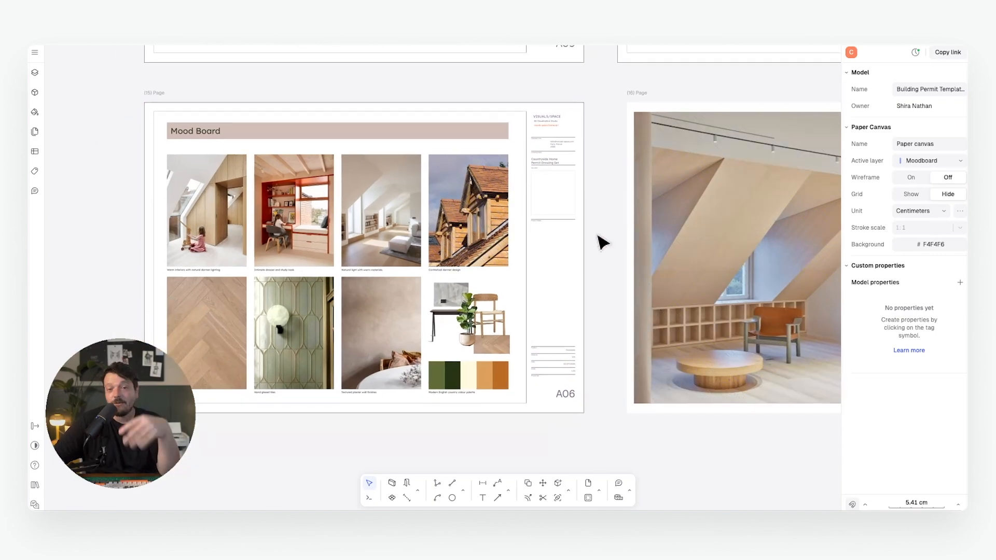
{"action": "middle_click_drag", "start_coordinate": [666, 242], "coordinate": [388, 236]}
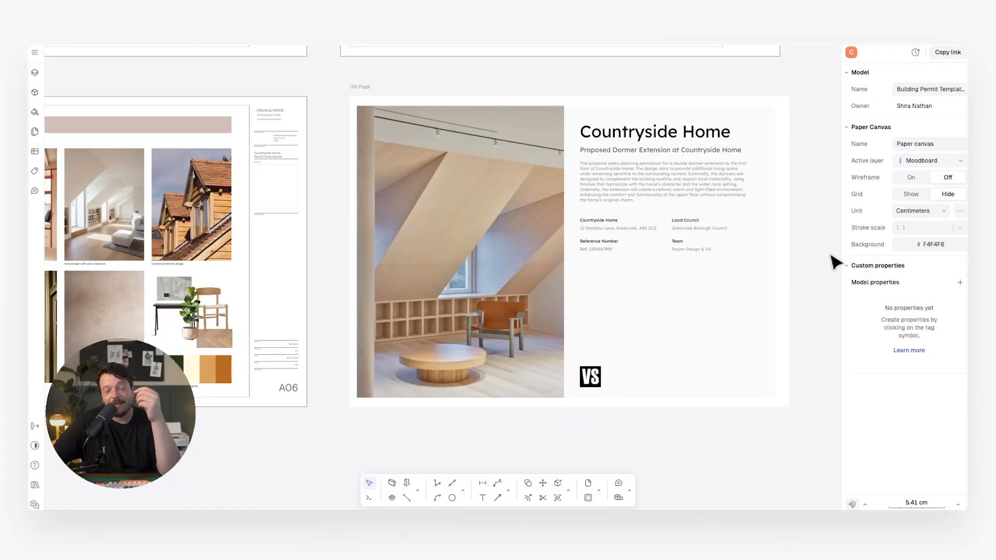
Step: Review the sheets in reverse, from the construction details back to the cover and legend pages
{"action": "scroll", "coordinate": [830, 257], "scroll_direction": "down", "scroll_amount": 5}
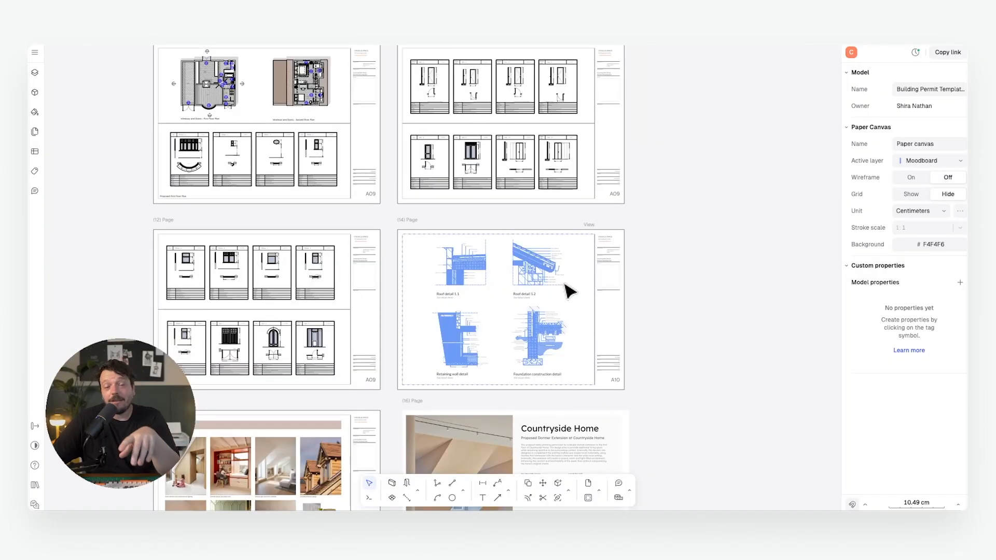
{"action": "scroll", "coordinate": [571, 292], "scroll_direction": "up", "scroll_amount": 6}
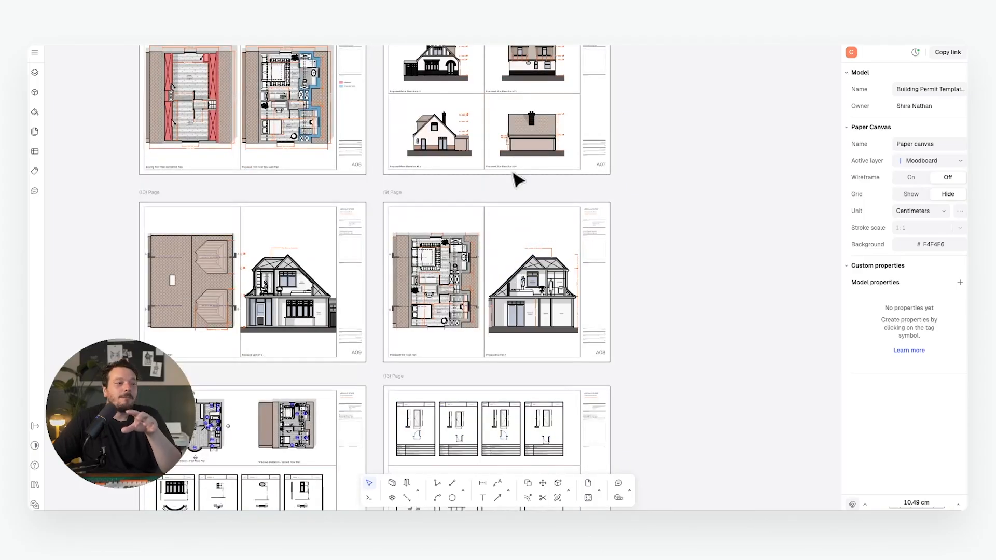
{"action": "scroll", "coordinate": [516, 189], "scroll_direction": "up", "scroll_amount": 2}
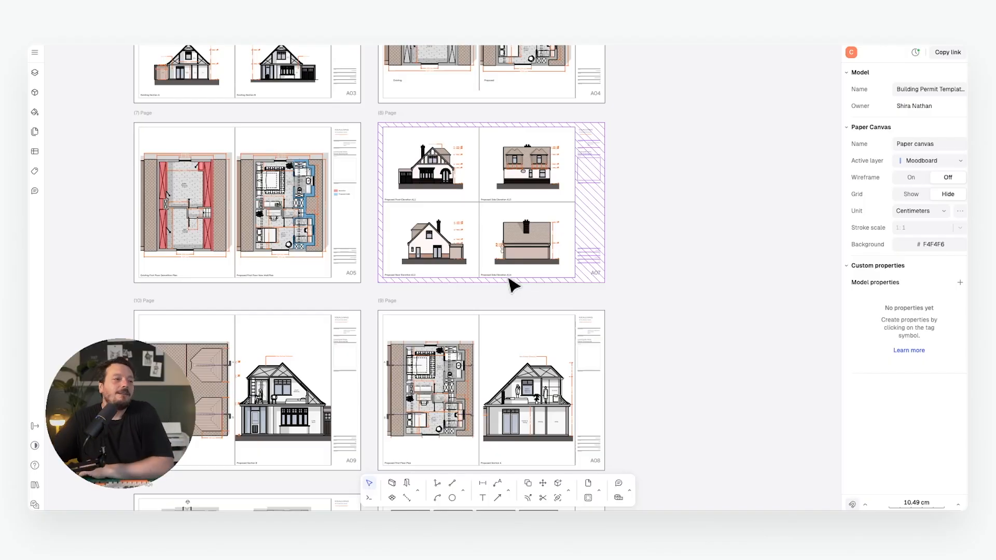
{"action": "scroll", "coordinate": [508, 282], "scroll_direction": "up", "scroll_amount": 6}
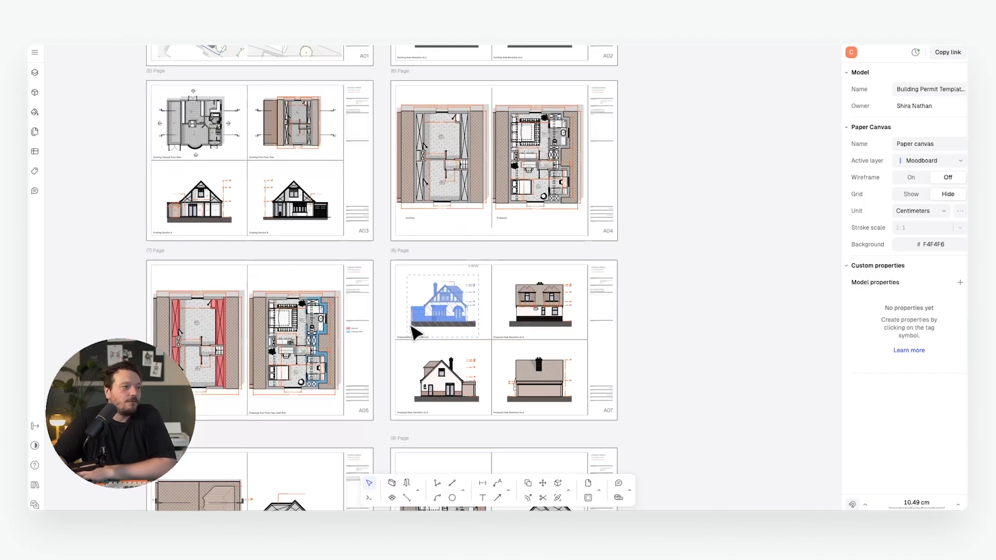
{"action": "middle_click_drag", "start_coordinate": [407, 149], "coordinate": [448, 412]}
{"action": "scroll", "coordinate": [277, 209], "scroll_direction": "up", "scroll_amount": 2}
{"action": "middle_click_drag", "start_coordinate": [278, 209], "coordinate": [306, 187]}
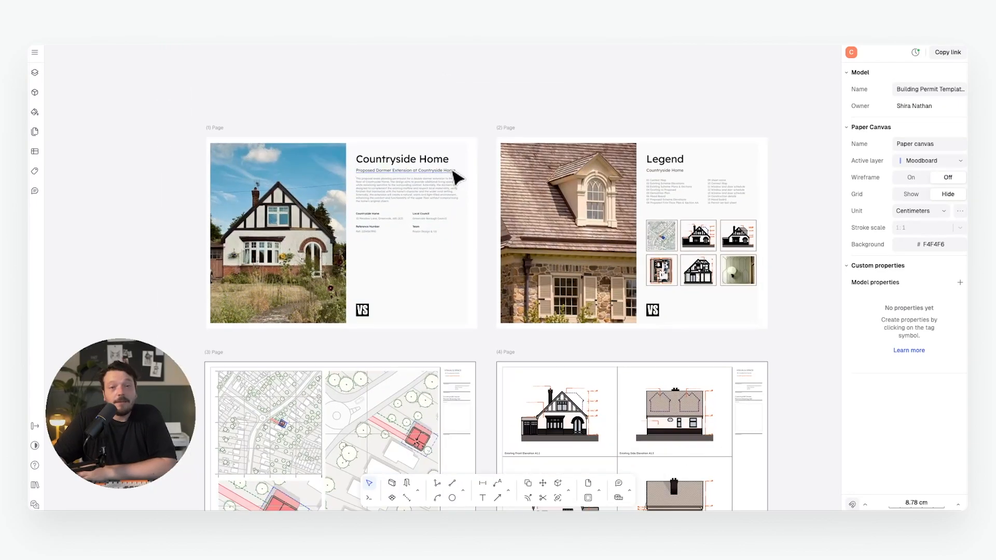
{"action": "middle_click_drag", "start_coordinate": [418, 168], "coordinate": [406, 136]}
Step: Open the Model canvas and examine the rows of existing and proposed plans, elevations and sections
{"action": "left_click", "coordinate": [35, 73]}
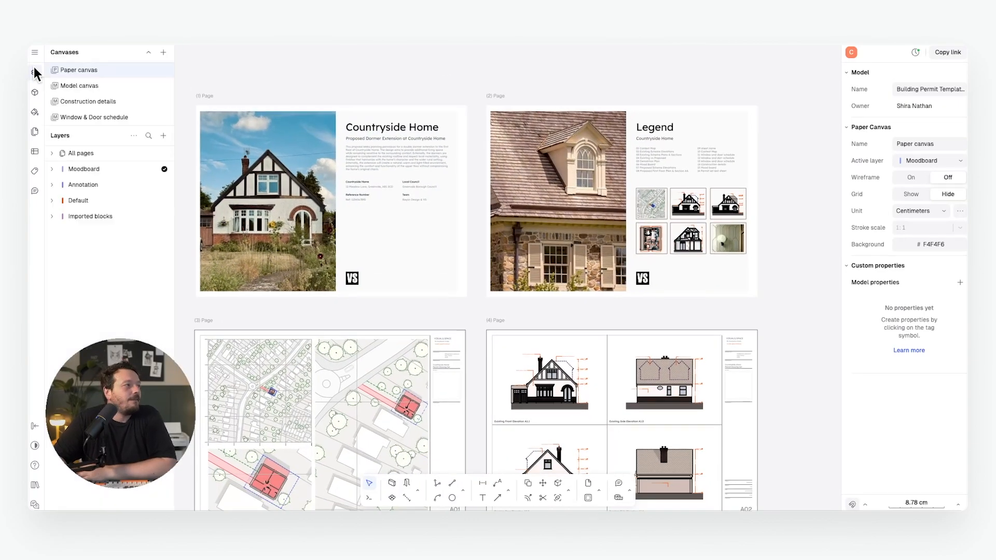
{"action": "left_click", "coordinate": [93, 87]}
{"action": "scroll", "coordinate": [267, 156], "scroll_direction": "down", "scroll_amount": 5}
{"action": "middle_click_drag", "start_coordinate": [367, 178], "coordinate": [482, 195]}
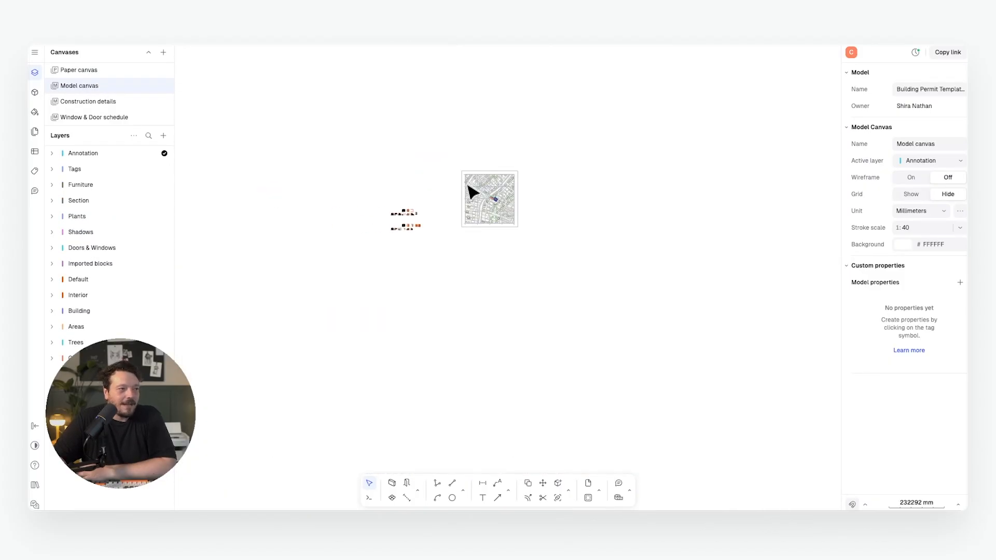
{"action": "scroll", "coordinate": [407, 215], "scroll_direction": "up", "scroll_amount": 10}
{"action": "scroll", "coordinate": [507, 227], "scroll_direction": "down", "scroll_amount": 2}
{"action": "scroll", "coordinate": [274, 273], "scroll_direction": "up", "scroll_amount": 6}
{"action": "middle_click_drag", "start_coordinate": [338, 196], "coordinate": [520, 196]}
{"action": "middle_click_drag", "start_coordinate": [648, 196], "coordinate": [469, 203]}
{"action": "mouse_move", "coordinate": [824, 182]}
{"action": "middle_mouse_down"}
{"action": "mouse_move", "coordinate": [489, 205]}
{"action": "mouse_move", "coordinate": [335, 200]}
{"action": "mouse_move", "coordinate": [139, 220]}
{"action": "middle_mouse_up"}
{"action": "middle_click_drag", "start_coordinate": [469, 233], "coordinate": [707, 294]}
{"action": "middle_click_drag", "start_coordinate": [262, 169], "coordinate": [552, 197]}
{"action": "scroll", "coordinate": [549, 193], "scroll_direction": "down", "scroll_amount": 5}
{"action": "scroll", "coordinate": [631, 211], "scroll_direction": "down", "scroll_amount": 5}
{"action": "scroll", "coordinate": [436, 266], "scroll_direction": "up", "scroll_amount": 8}
{"action": "mouse_move", "coordinate": [363, 213]}
{"action": "middle_mouse_down"}
{"action": "mouse_move", "coordinate": [676, 187]}
{"action": "mouse_move", "coordinate": [176, 167]}
{"action": "middle_mouse_up"}
{"action": "mouse_move", "coordinate": [817, 206]}
{"action": "middle_mouse_down"}
{"action": "mouse_move", "coordinate": [564, 210]}
{"action": "mouse_move", "coordinate": [332, 443]}
{"action": "middle_mouse_up"}
{"action": "middle_click_drag", "start_coordinate": [597, 265], "coordinate": [229, 78]}
{"action": "middle_click_drag", "start_coordinate": [644, 195], "coordinate": [377, 195]}
{"action": "middle_click_drag", "start_coordinate": [732, 103], "coordinate": [476, 279]}
{"action": "middle_click_drag", "start_coordinate": [687, 225], "coordinate": [489, 218]}
Step: Examine the site map with the highlighted house and its position beside the house drawings on the Model canvas
{"action": "scroll", "coordinate": [491, 223], "scroll_direction": "down", "scroll_amount": 13}
{"action": "scroll", "coordinate": [535, 216], "scroll_direction": "up", "scroll_amount": 8}
{"action": "mouse_move", "coordinate": [680, 145]}
{"action": "middle_mouse_down"}
{"action": "mouse_move", "coordinate": [535, 216]}
{"action": "mouse_move", "coordinate": [607, 162]}
{"action": "middle_mouse_up"}
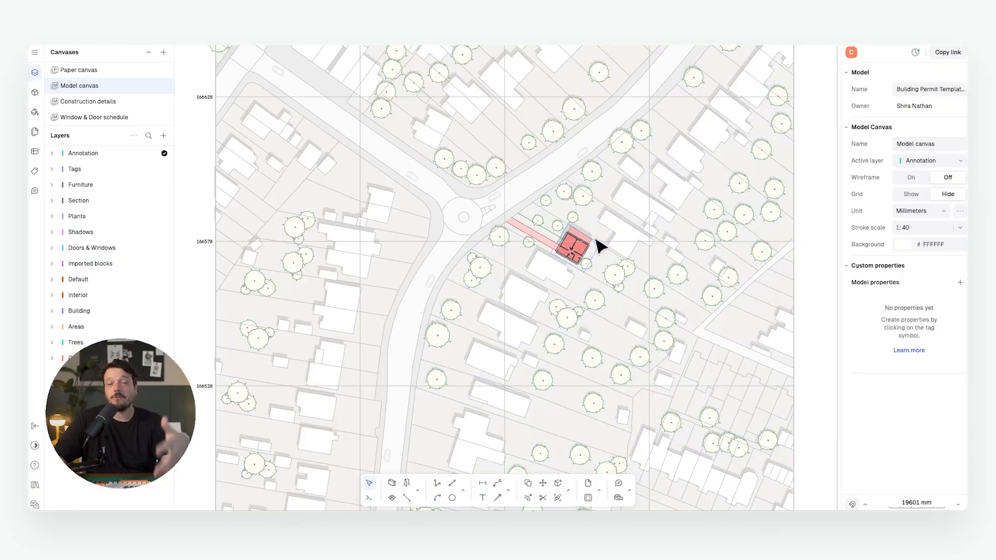
{"action": "scroll", "coordinate": [600, 248], "scroll_direction": "down", "scroll_amount": 8}
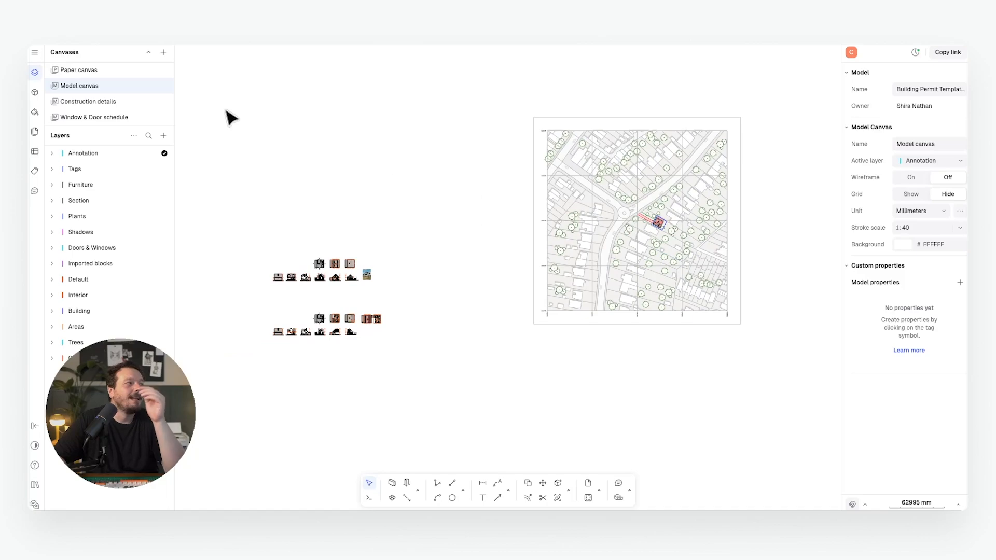
Step: Return to the Paper canvas and open the neighbourhood location map view on sheet A01 for overriding
{"action": "left_click", "coordinate": [120, 70]}
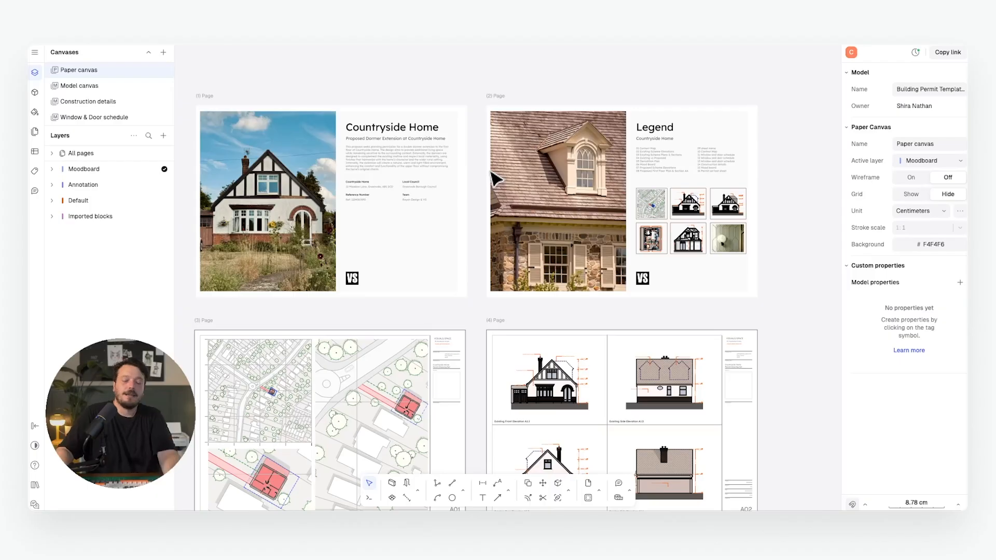
{"action": "scroll", "coordinate": [398, 220], "scroll_direction": "down", "scroll_amount": 2}
{"action": "scroll", "coordinate": [311, 312], "scroll_direction": "up", "scroll_amount": 5, "text": "ctrl"}
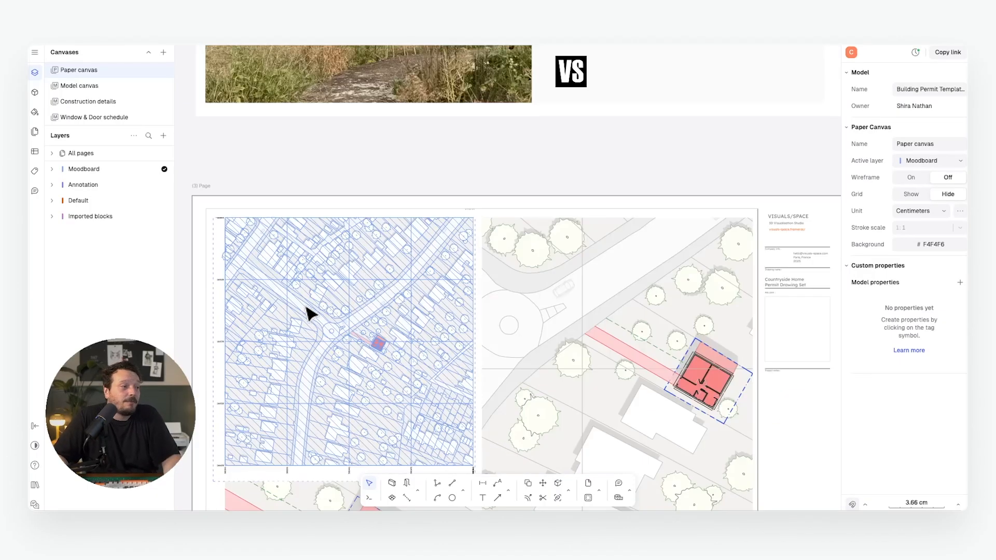
{"action": "left_click", "coordinate": [340, 150]}
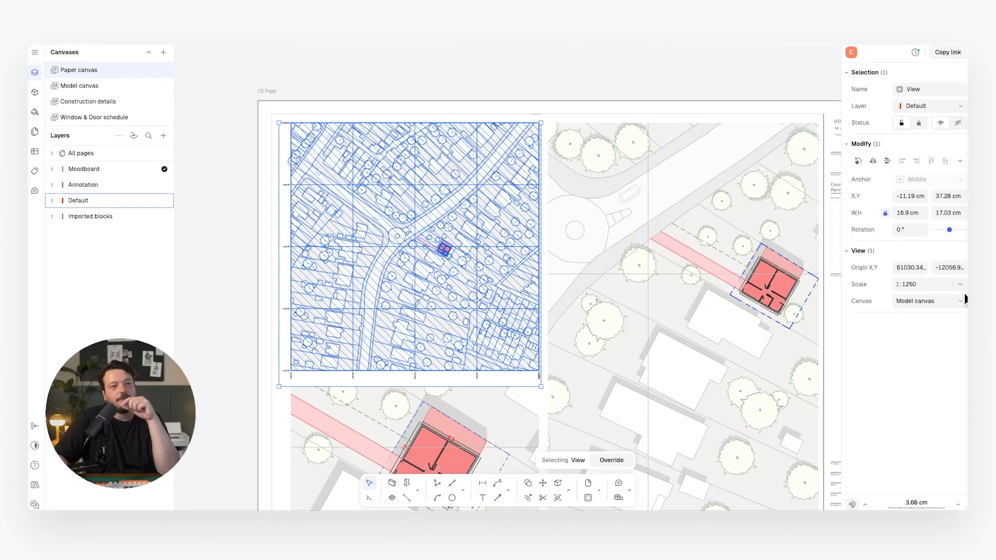
{"action": "double_click", "coordinate": [467, 207]}
Step: Reframe the site map inside the overridden view and set the view scale to 1:1250
{"action": "scroll", "coordinate": [433, 205], "scroll_direction": "down", "scroll_amount": 10}
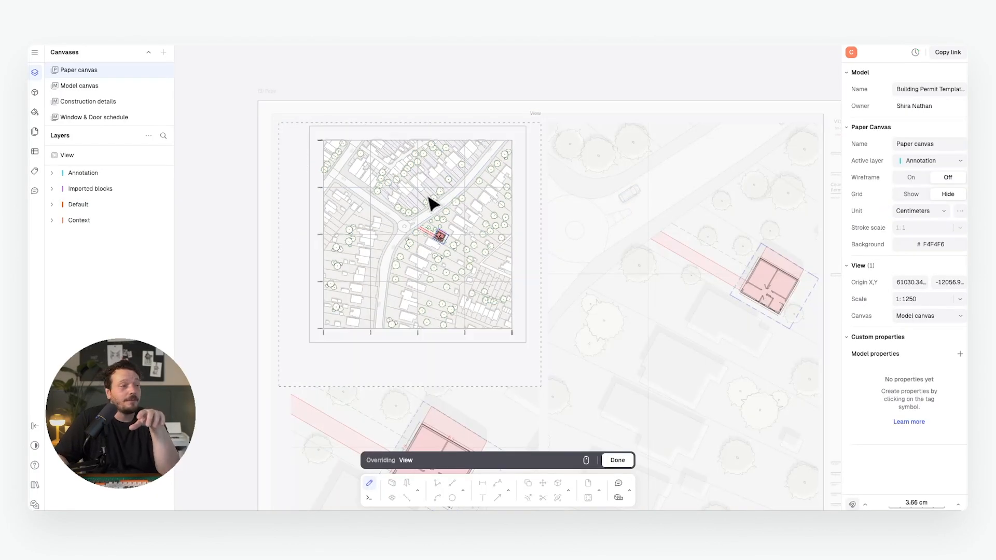
{"action": "scroll", "coordinate": [410, 210], "scroll_direction": "up", "scroll_amount": 10}
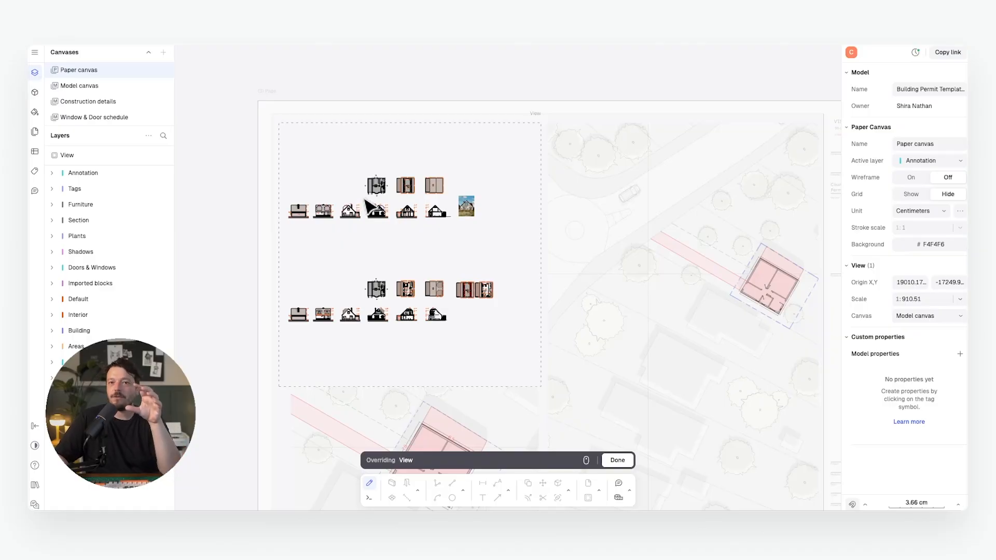
{"action": "middle_click_drag", "start_coordinate": [486, 206], "coordinate": [367, 216]}
{"action": "mouse_move", "coordinate": [482, 211]}
{"action": "middle_mouse_down"}
{"action": "mouse_move", "coordinate": [349, 205]}
{"action": "mouse_move", "coordinate": [367, 208]}
{"action": "middle_mouse_up"}
{"action": "middle_click_drag", "start_coordinate": [437, 217], "coordinate": [313, 268]}
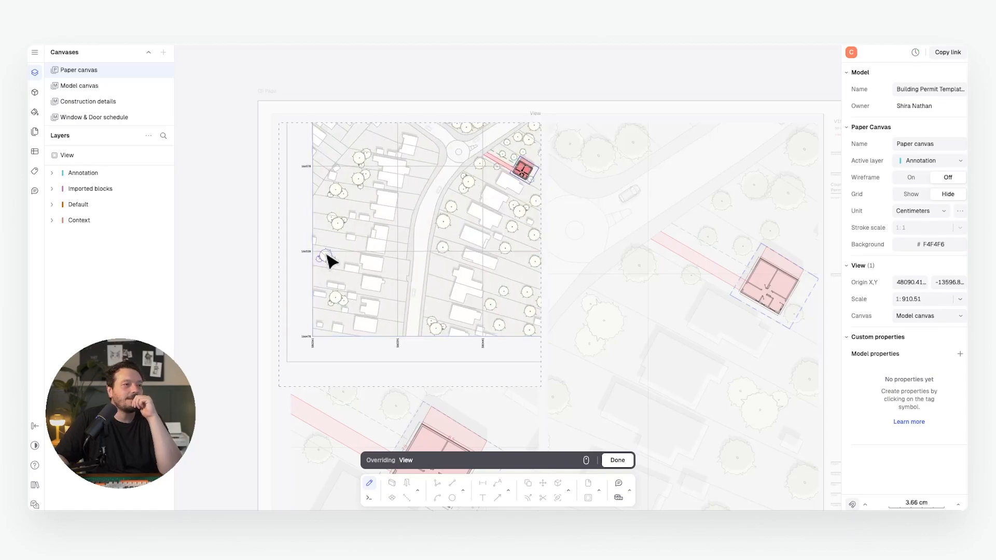
{"action": "scroll", "coordinate": [318, 275], "scroll_direction": "down", "scroll_amount": 2}
{"action": "left_click", "coordinate": [945, 300]}
{"action": "type", "text": "1250"}
{"action": "key", "text": "Return"}
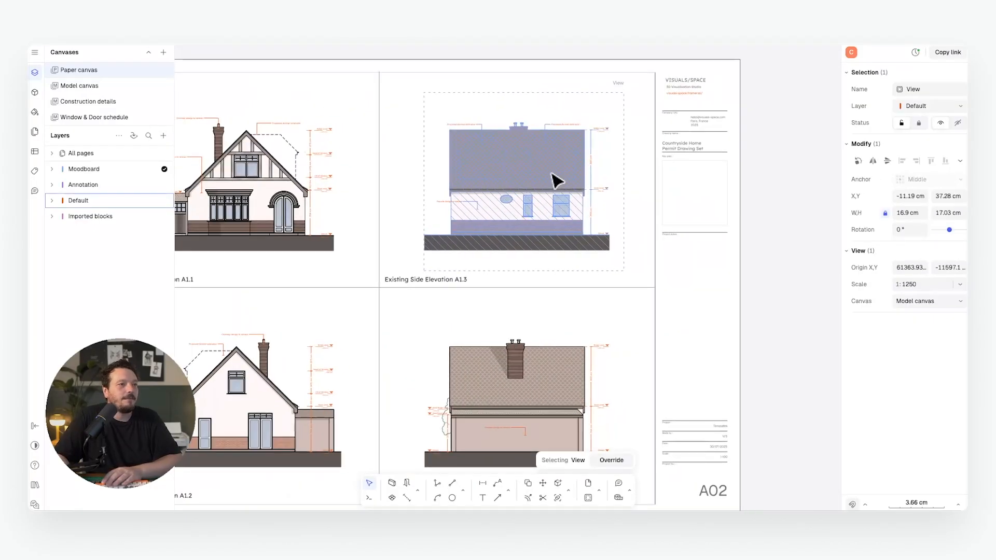
Step: Try reframing the model drawings inside the Existing Side Elevation A1.3 view on sheet A02, and leave the override
{"action": "left_click", "coordinate": [556, 183]}
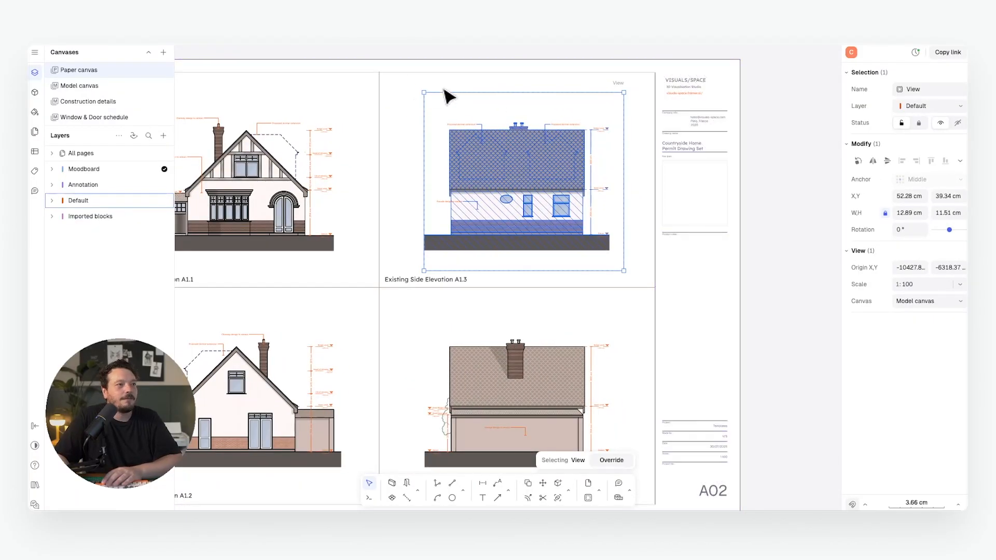
{"action": "double_click", "coordinate": [524, 183]}
{"action": "scroll", "coordinate": [534, 189], "scroll_direction": "down", "scroll_amount": 5}
{"action": "scroll", "coordinate": [534, 184], "scroll_direction": "down", "scroll_amount": 5}
{"action": "middle_click_drag", "start_coordinate": [580, 182], "coordinate": [448, 188]}
{"action": "middle_click_drag", "start_coordinate": [607, 171], "coordinate": [573, 200]}
{"action": "middle_click_drag", "start_coordinate": [439, 195], "coordinate": [580, 193]}
{"action": "middle_click_drag", "start_coordinate": [430, 173], "coordinate": [490, 130]}
{"action": "double_click", "coordinate": [807, 220]}
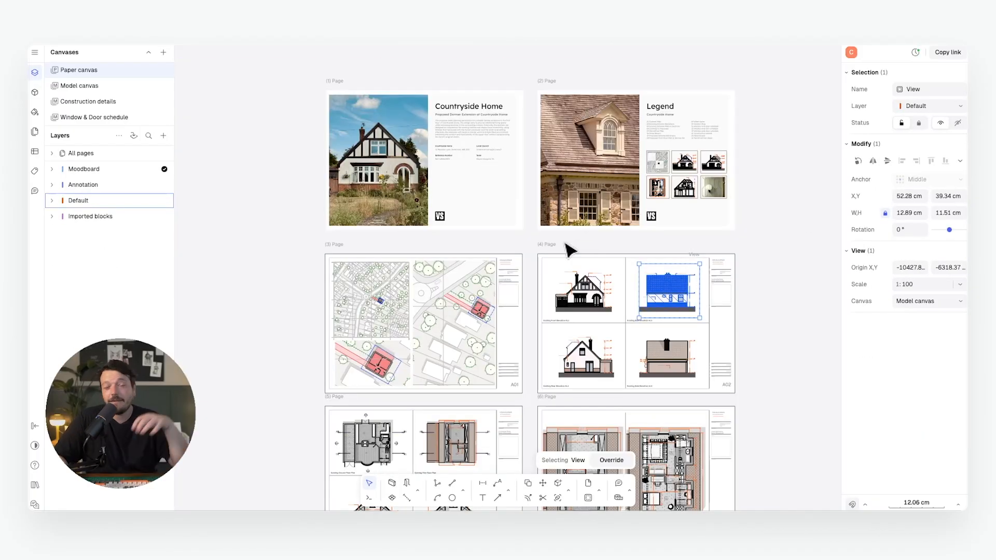
Step: Inspect the properties of sheet A01's page, its title block, the larger site plan view and the location map view
{"action": "scroll", "coordinate": [520, 309], "scroll_direction": "up", "scroll_amount": 6}
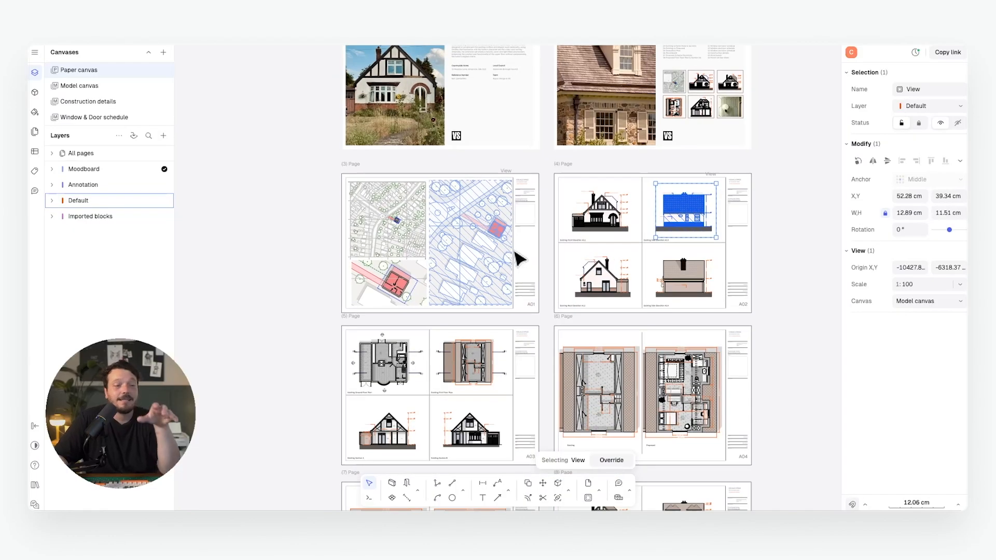
{"action": "scroll", "coordinate": [456, 254], "scroll_direction": "up", "scroll_amount": 3}
{"action": "scroll", "coordinate": [456, 254], "scroll_direction": "right", "scroll_amount": 2}
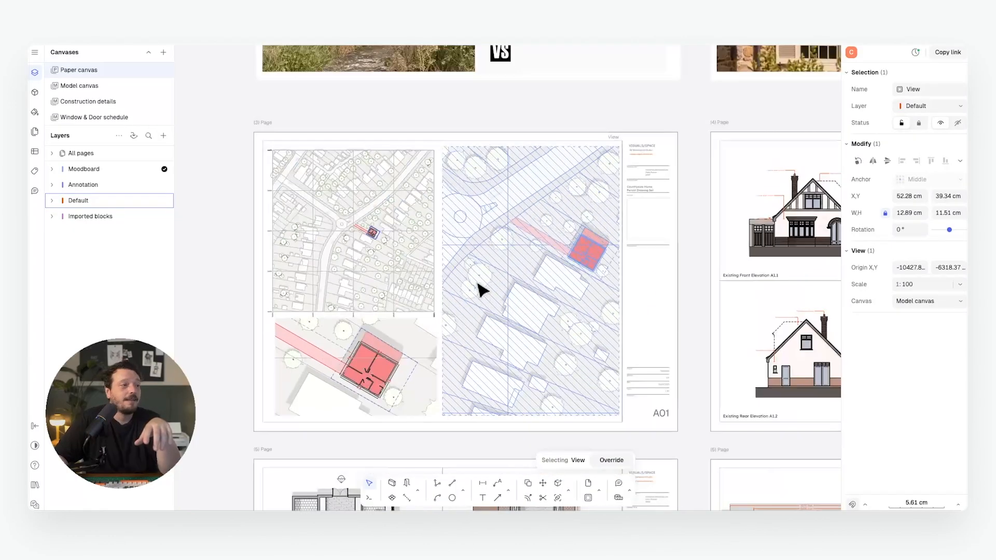
{"action": "left_click", "coordinate": [435, 131]}
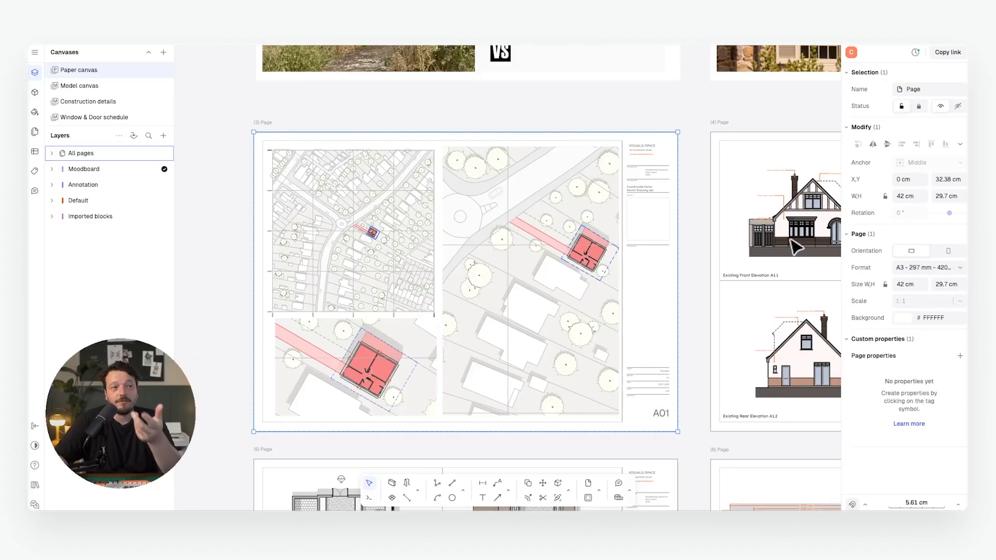
{"action": "left_click", "coordinate": [659, 201]}
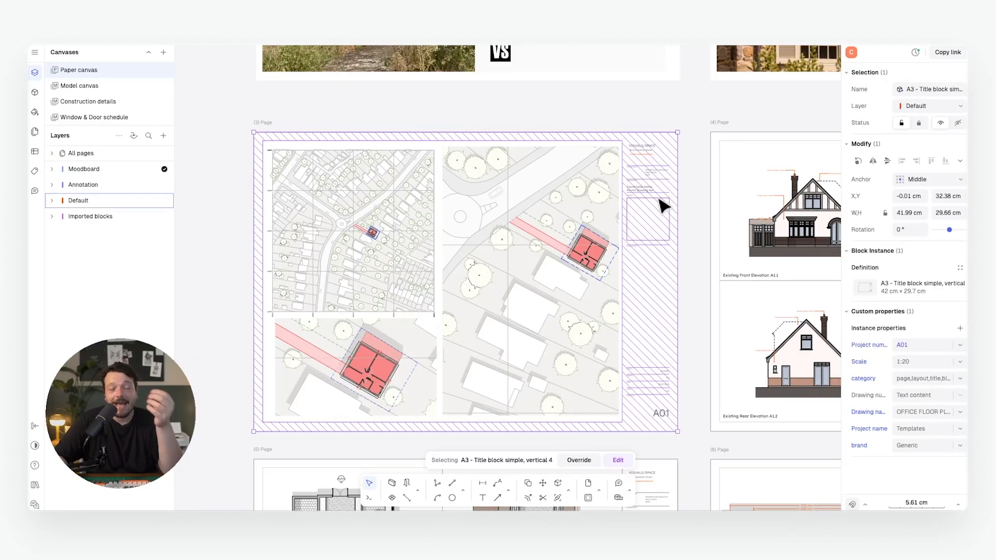
{"action": "left_click", "coordinate": [586, 193]}
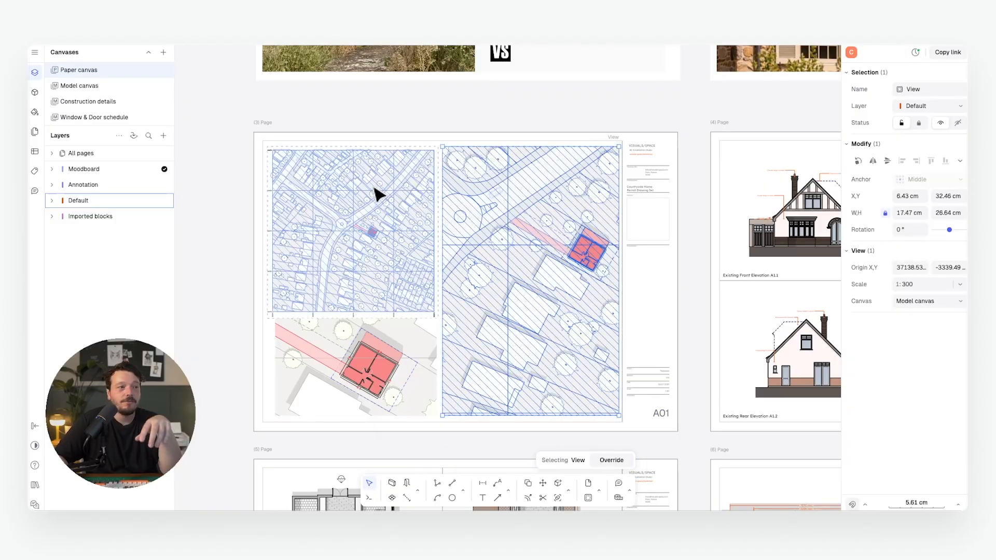
{"action": "left_click", "coordinate": [381, 193]}
Step: Review the sheets from the proposed plans and sections through the schedules and details to the mood board and closing page
{"action": "scroll", "coordinate": [382, 193], "scroll_direction": "down", "scroll_amount": 5}
{"action": "middle_click_drag", "start_coordinate": [508, 285], "coordinate": [438, 200]}
{"action": "middle_click_drag", "start_coordinate": [401, 258], "coordinate": [450, 206]}
{"action": "scroll", "coordinate": [449, 206], "scroll_direction": "down", "scroll_amount": 5}
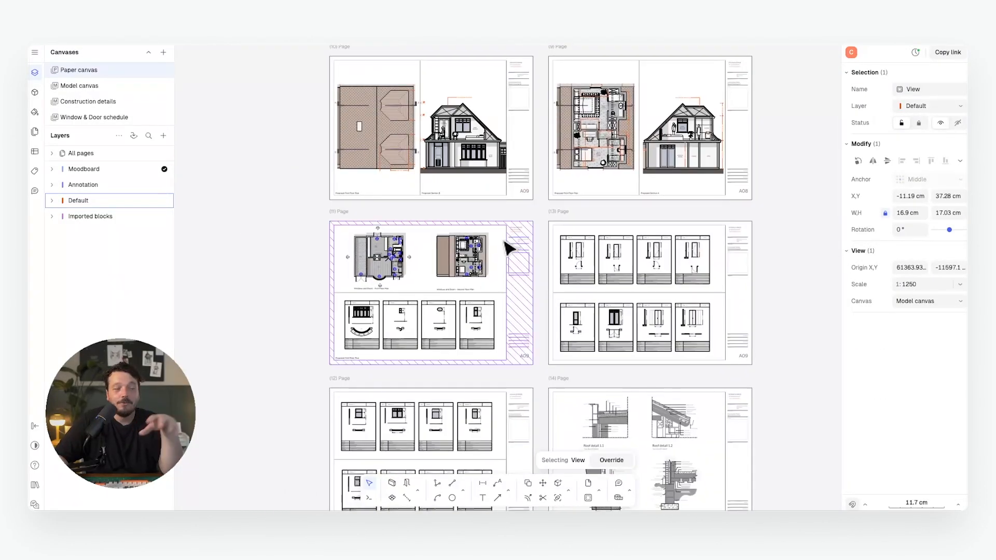
{"action": "scroll", "coordinate": [569, 251], "scroll_direction": "down", "scroll_amount": 3}
{"action": "scroll", "coordinate": [622, 292], "scroll_direction": "down", "scroll_amount": 5}
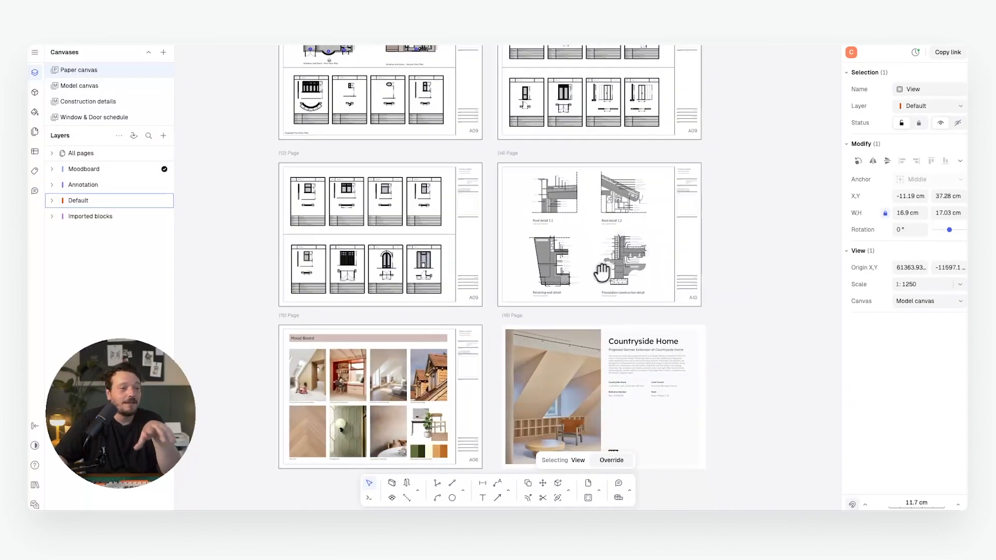
{"action": "scroll", "coordinate": [640, 280], "scroll_direction": "down", "scroll_amount": 8}
Step: Clear the selection and review the cover, legend and sheets A01 and A02 at the start of the set
{"action": "middle_click_drag", "start_coordinate": [625, 236], "coordinate": [591, 427]}
{"action": "scroll", "coordinate": [627, 306], "scroll_direction": "up", "scroll_amount": 1}
{"action": "left_click", "coordinate": [696, 291]}
{"action": "scroll", "coordinate": [606, 275], "scroll_direction": "up", "scroll_amount": 5}
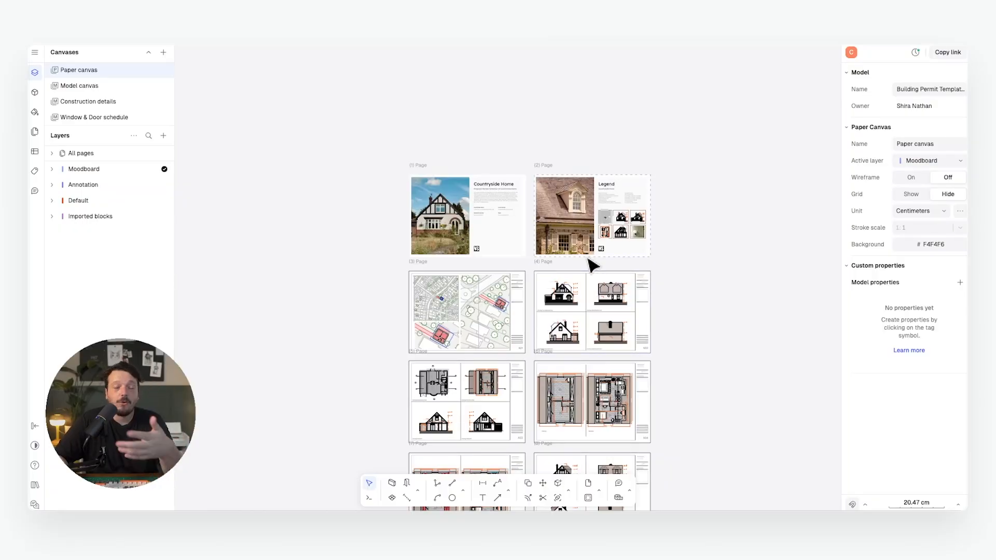
{"action": "scroll", "coordinate": [591, 265], "scroll_direction": "up", "scroll_amount": 3}
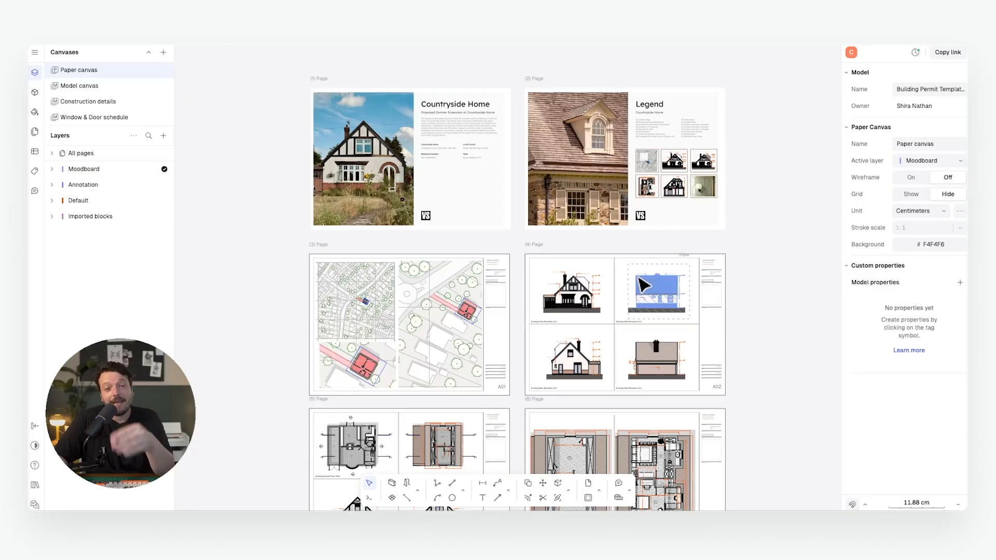
{"action": "scroll", "coordinate": [659, 288], "scroll_direction": "down", "scroll_amount": 1}
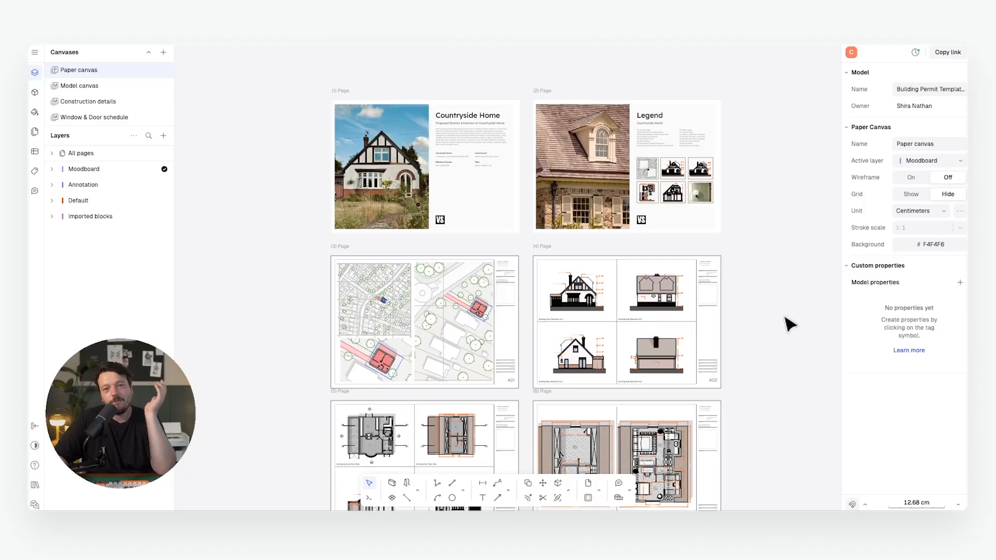
{"action": "middle_click_drag", "start_coordinate": [784, 317], "coordinate": [783, 296]}
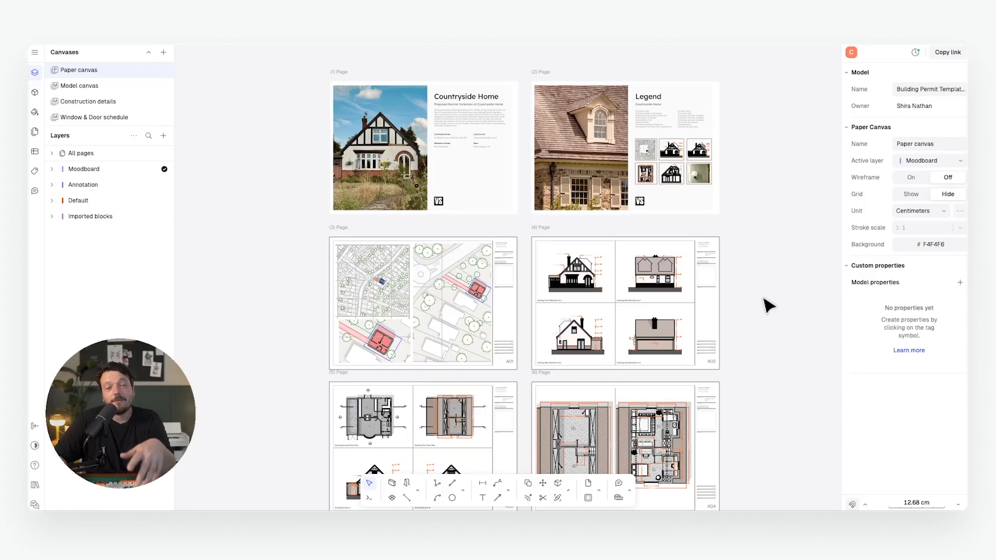
{"action": "scroll", "coordinate": [716, 282], "scroll_direction": "down", "scroll_amount": 2}
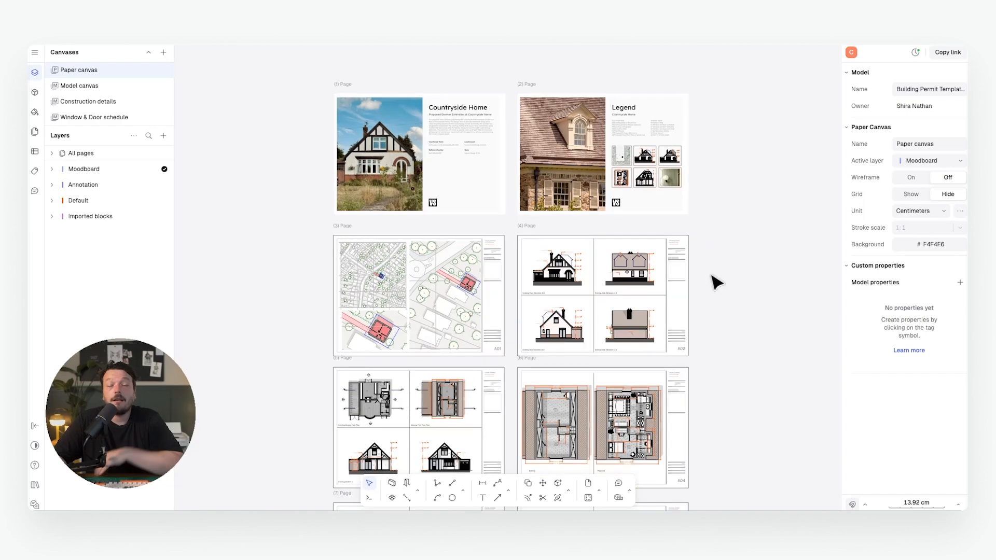
{"action": "middle_click_drag", "start_coordinate": [711, 276], "coordinate": [711, 275]}
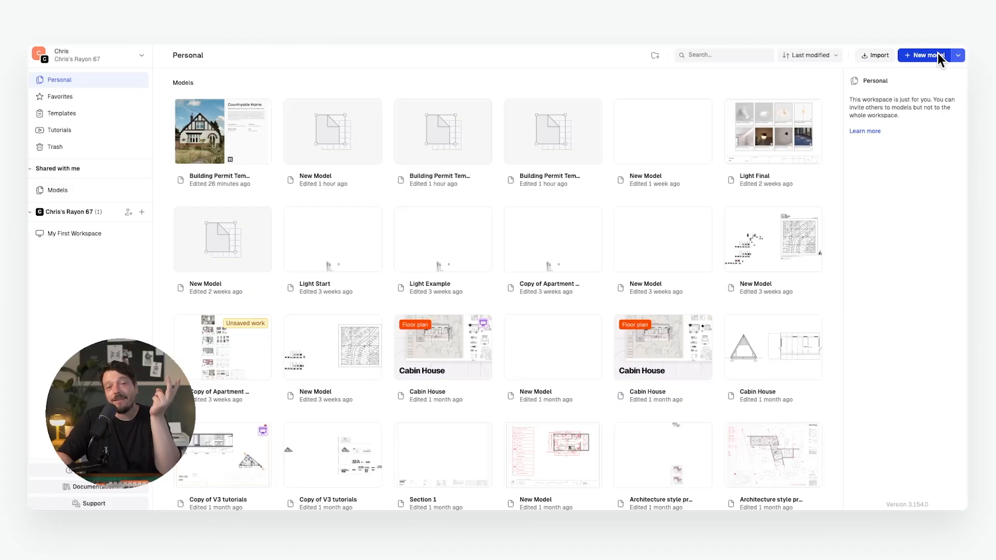
Step: Create a new blank model and switch to its paper canvas
{"action": "left_click", "coordinate": [929, 55]}
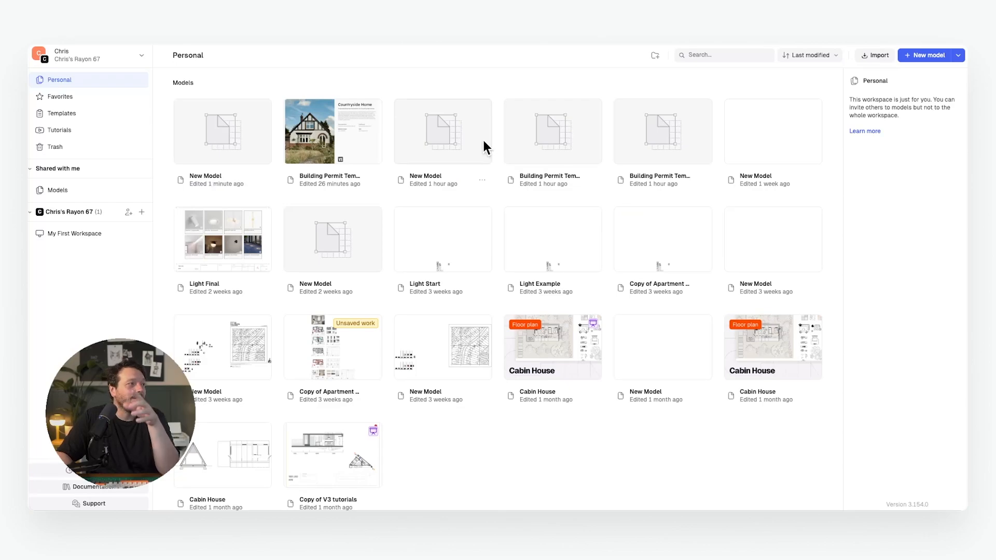
{"action": "left_click", "coordinate": [905, 59]}
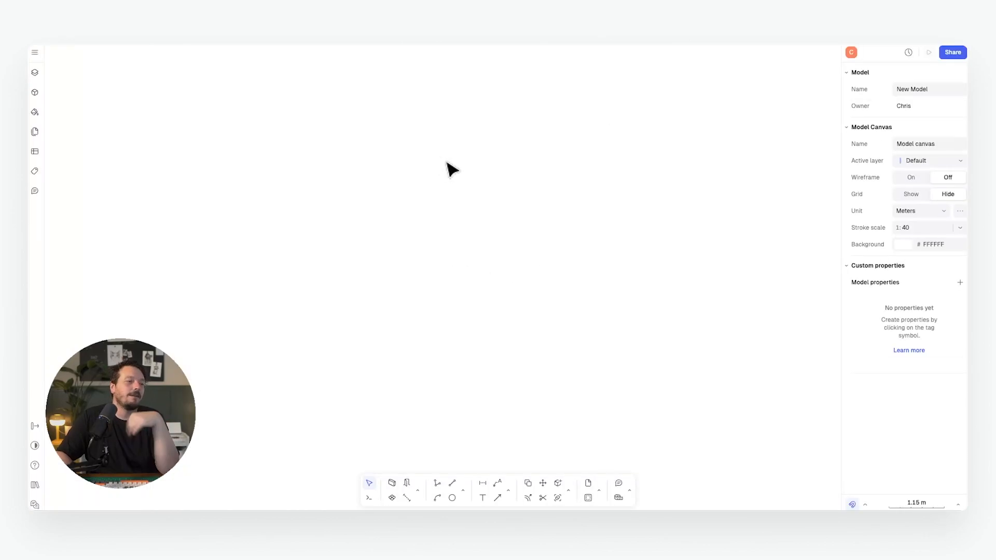
{"action": "left_click", "coordinate": [35, 73]}
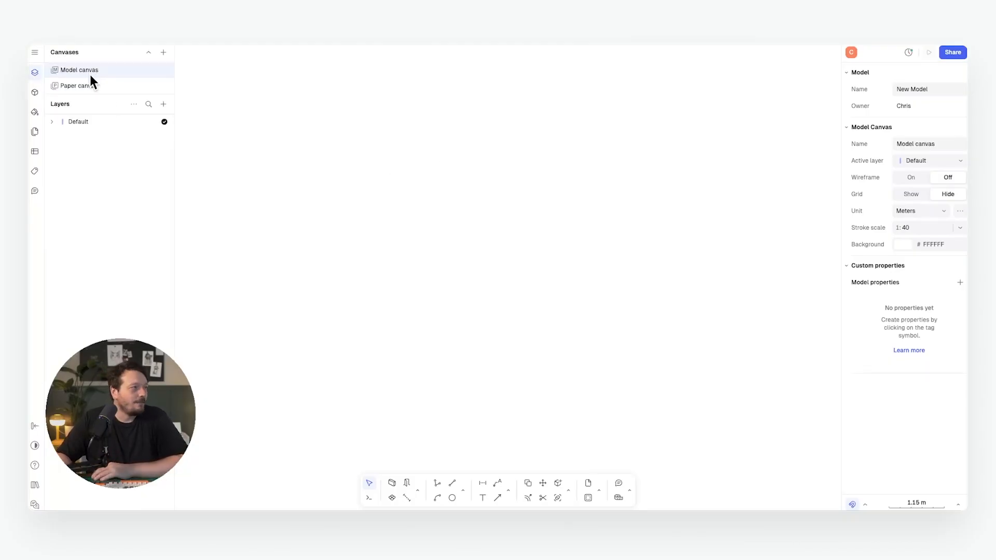
{"action": "left_click", "coordinate": [89, 86]}
{"action": "left_click", "coordinate": [92, 71]}
{"action": "left_click", "coordinate": [91, 84]}
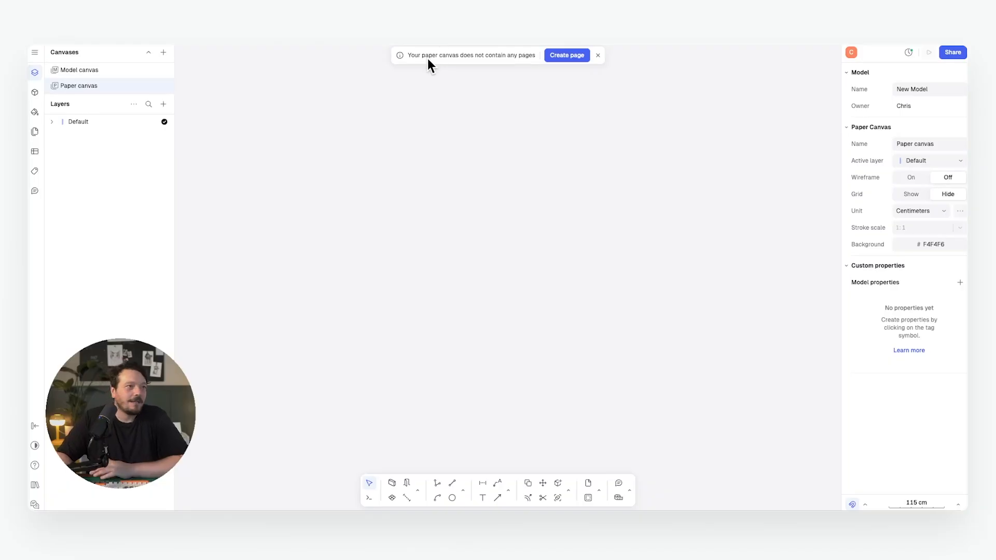
Step: Create a landscape page on the paper canvas and set its format to A3
{"action": "left_click", "coordinate": [556, 56]}
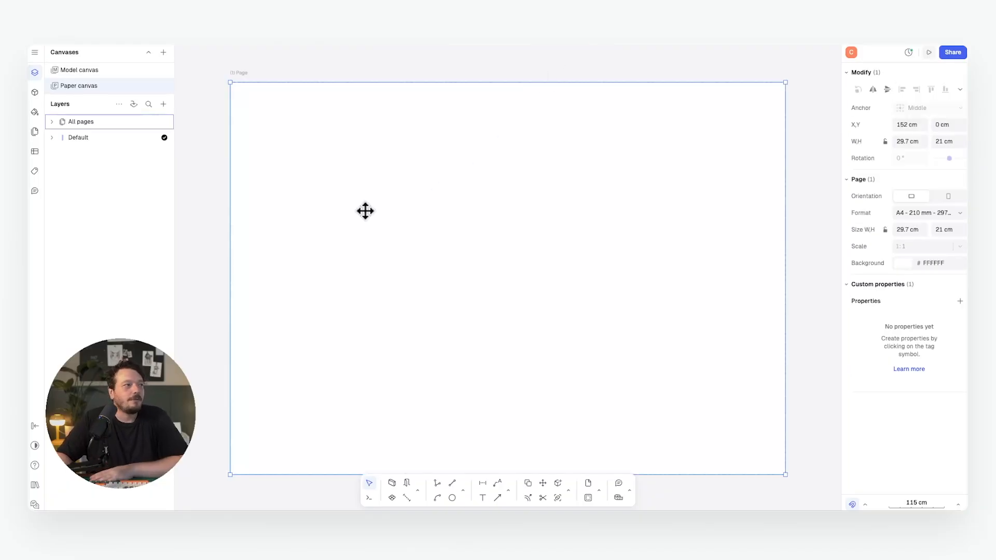
{"action": "left_click", "coordinate": [933, 217]}
{"action": "left_click", "coordinate": [894, 310]}
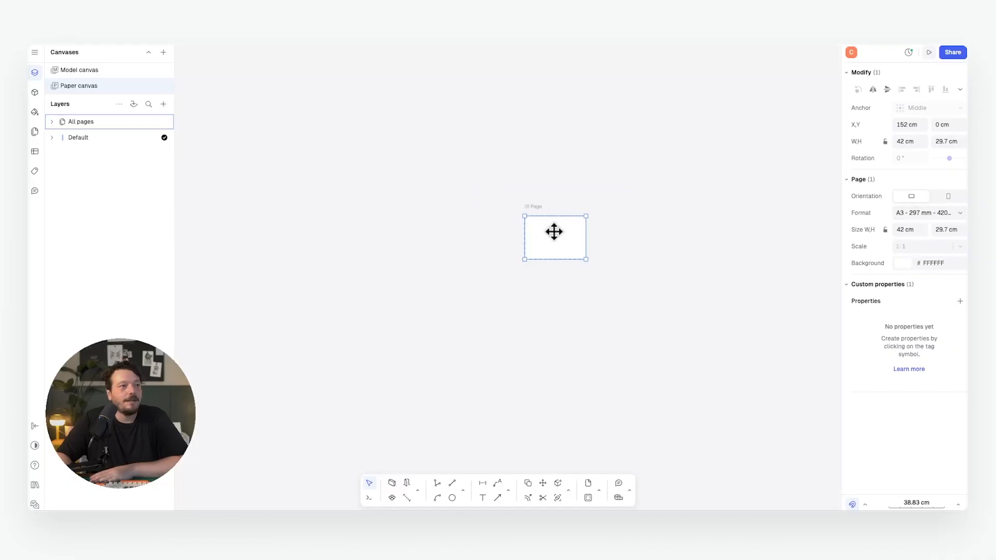
{"action": "left_click", "coordinate": [642, 215]}
{"action": "scroll", "coordinate": [549, 235], "scroll_direction": "up", "scroll_amount": 8}
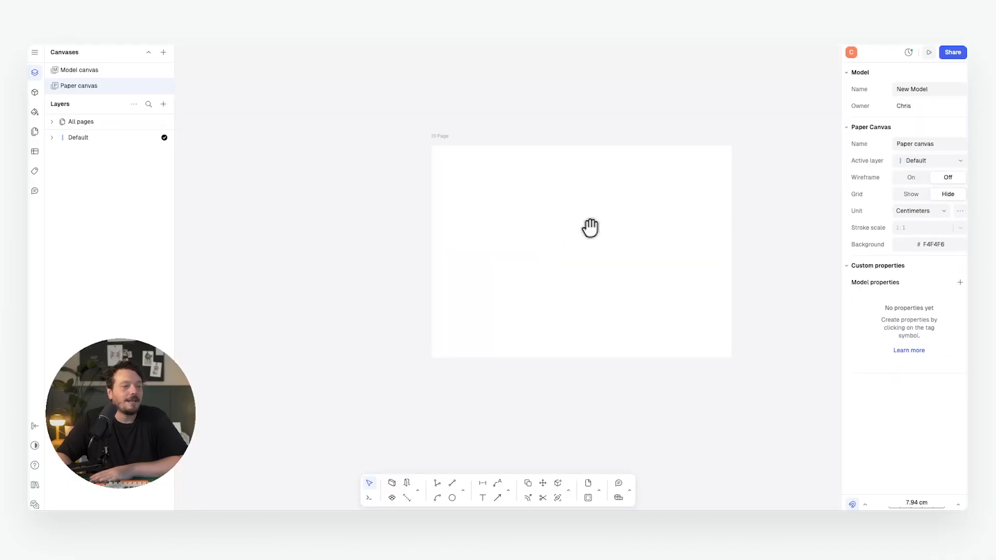
{"action": "middle_click_drag", "start_coordinate": [598, 229], "coordinate": [550, 230]}
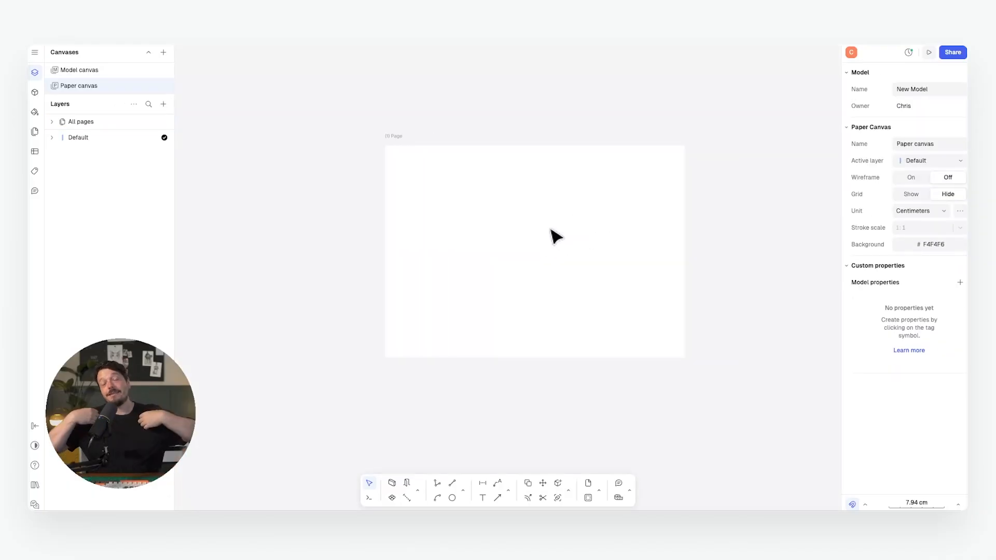
Step: Draw a 42 by 29.7 cm rectangle from corner to corner over the whole page
{"action": "middle_click_drag", "start_coordinate": [543, 225], "coordinate": [469, 229]}
{"action": "left_click", "coordinate": [463, 491]}
{"action": "left_click", "coordinate": [490, 452]}
{"action": "left_click", "coordinate": [311, 148]}
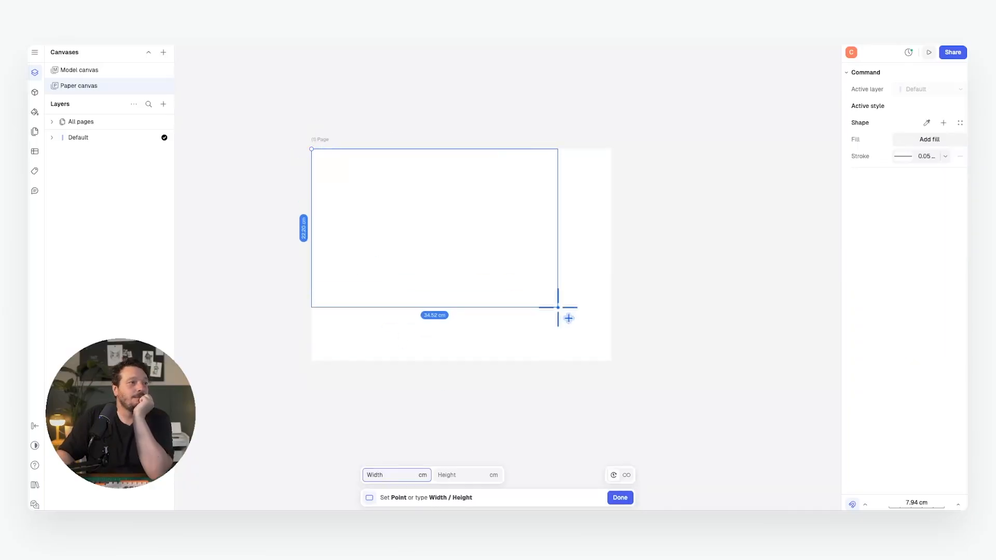
{"action": "left_click", "coordinate": [611, 361]}
Step: Give the page-sized rectangle a solid light grey fill
{"action": "left_click", "coordinate": [903, 287]}
{"action": "left_click", "coordinate": [903, 285]}
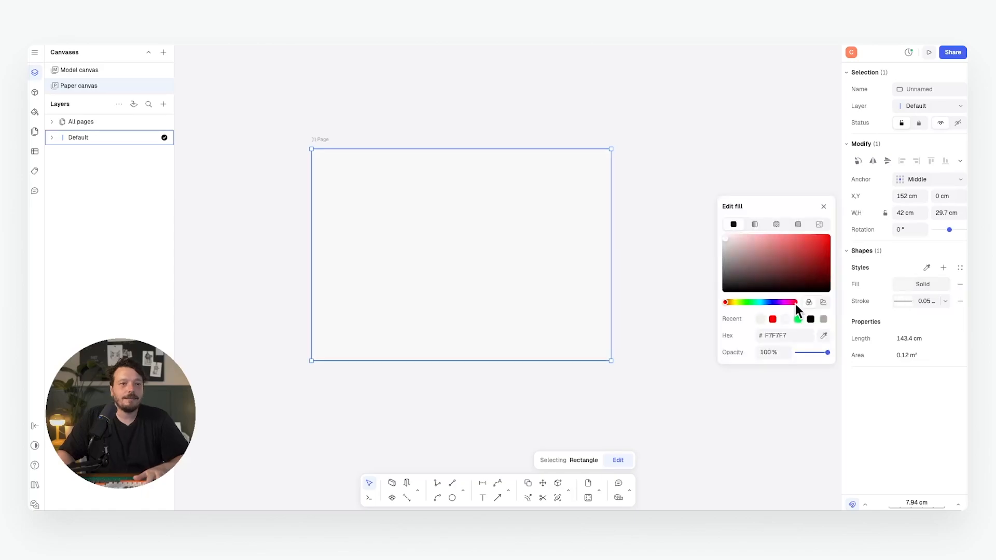
{"action": "left_click", "coordinate": [824, 319]}
{"action": "left_click_drag", "start_coordinate": [730, 257], "coordinate": [718, 245]}
{"action": "left_click", "coordinate": [638, 220]}
Step: Move the grey rectangle 2 cm down and 2 cm to the left
{"action": "left_click_drag", "start_coordinate": [611, 150], "coordinate": [588, 170]}
{"action": "key", "text": "Escape"}
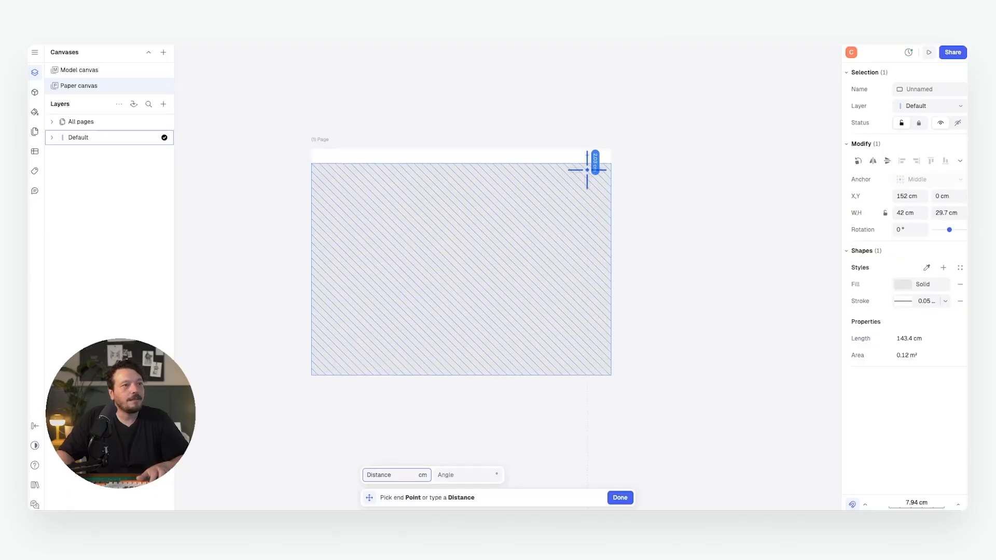
{"action": "type", "text": "2"}
{"action": "key", "text": "Tab"}
{"action": "left_click", "coordinate": [587, 172]}
{"action": "key", "text": "m"}
{"action": "left_click", "coordinate": [597, 183]}
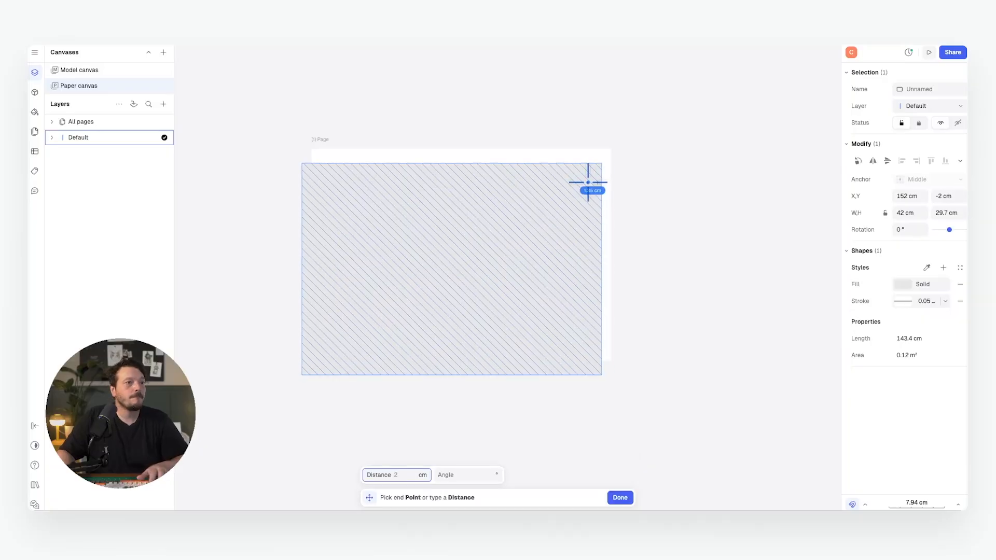
{"action": "type", "text": "2"}
{"action": "key", "text": "Tab"}
{"action": "left_click", "coordinate": [587, 182]}
Step: Resize the grey rectangle to 19 by 25.7 cm on the page's right half and remove its stroke
{"action": "left_click_drag", "start_coordinate": [297, 226], "coordinate": [458, 227]}
{"action": "left_click", "coordinate": [716, 270]}
{"action": "left_click", "coordinate": [578, 259]}
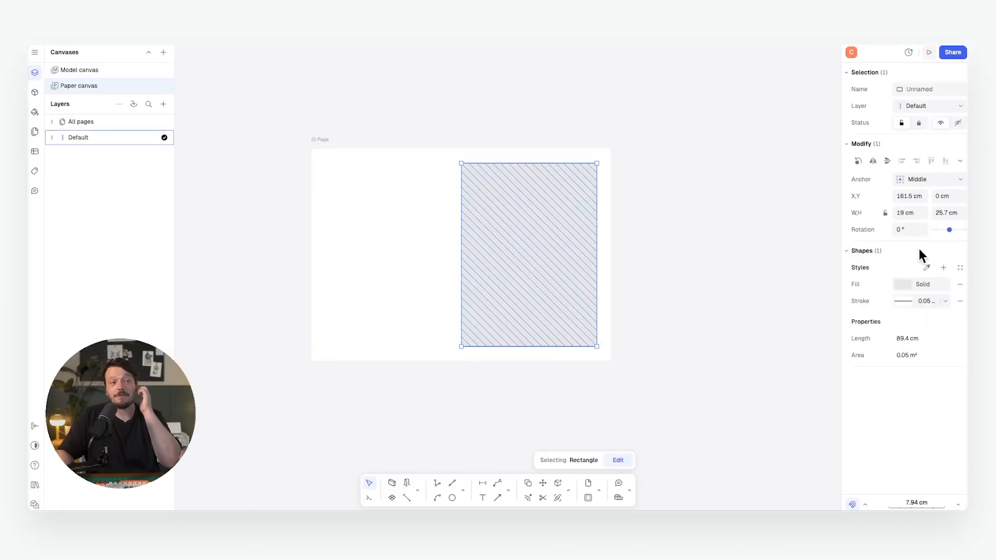
{"action": "left_click", "coordinate": [945, 302]}
{"action": "left_click", "coordinate": [960, 302]}
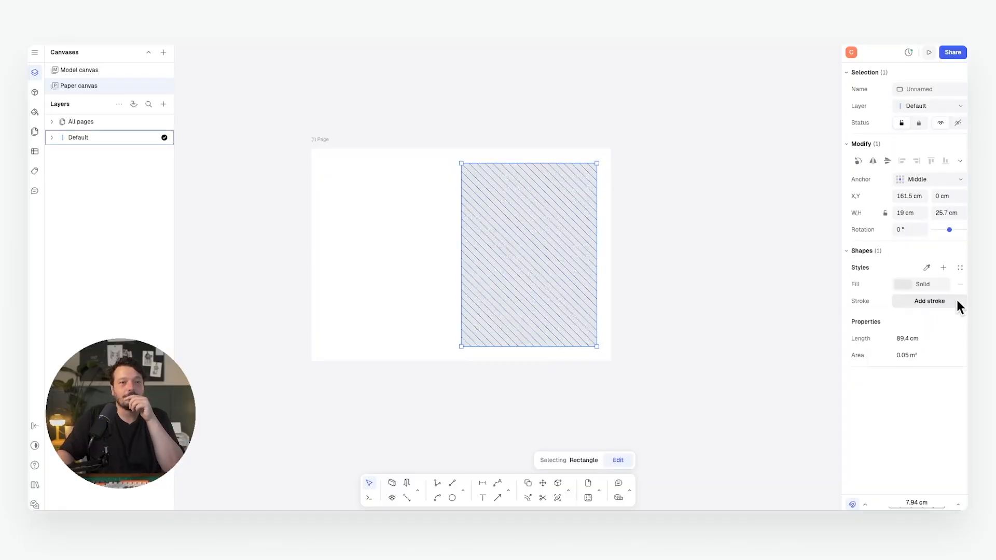
{"action": "left_click", "coordinate": [658, 228]}
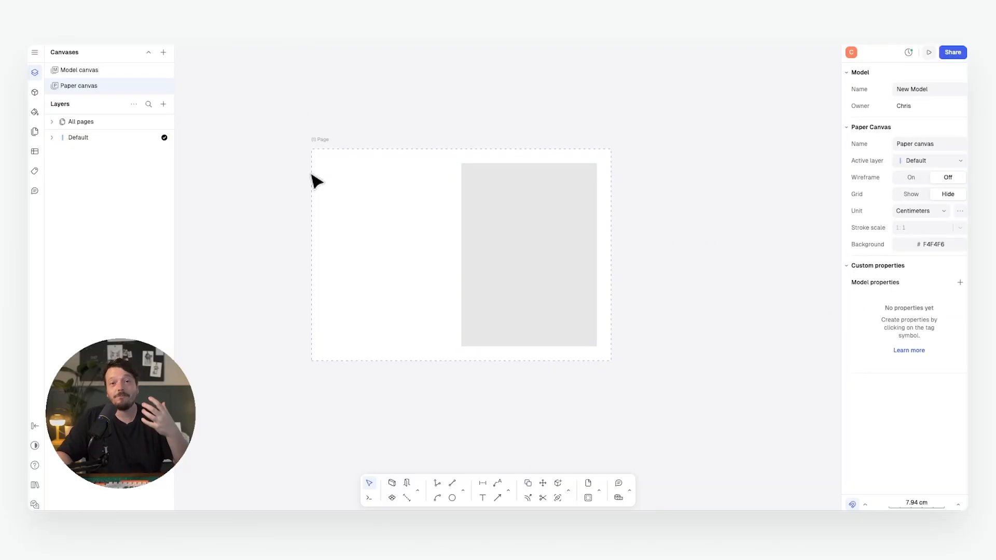
Step: Import the house photo Site Image.JPG into the model canvas
{"action": "left_click", "coordinate": [80, 69]}
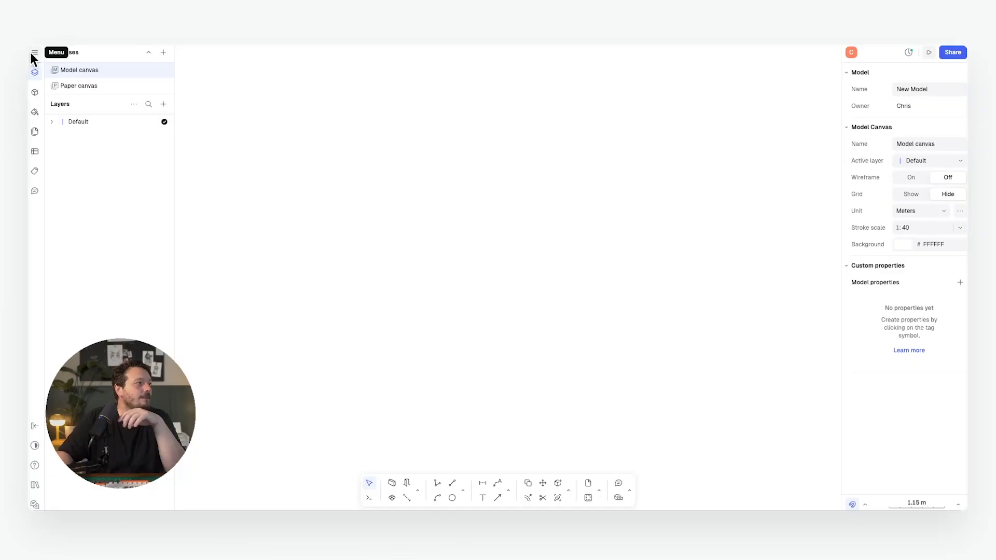
{"action": "left_click", "coordinate": [35, 52]}
{"action": "mouse_move", "coordinate": [108, 116]}
{"action": "left_click", "coordinate": [149, 120]}
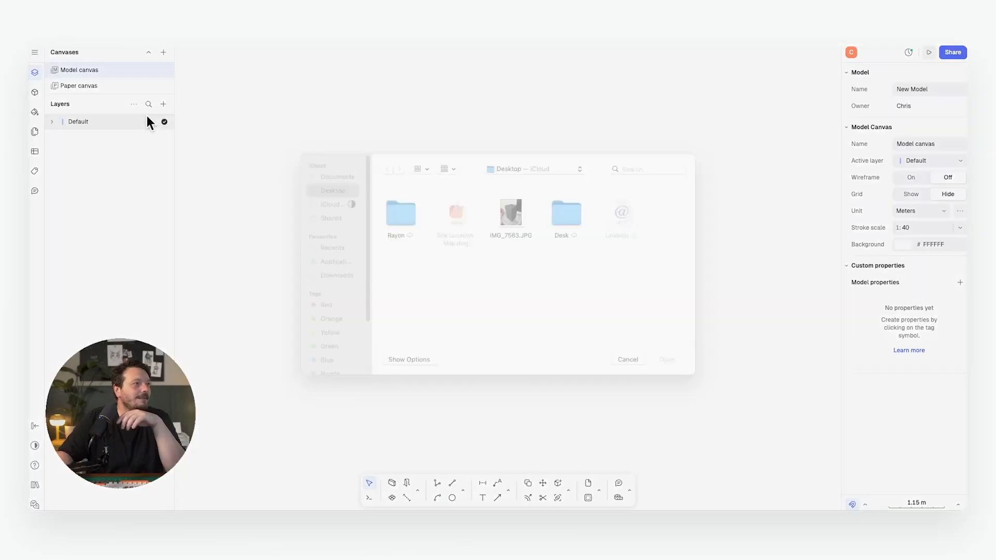
{"action": "left_click", "coordinate": [538, 225]}
{"action": "left_click", "coordinate": [667, 373]}
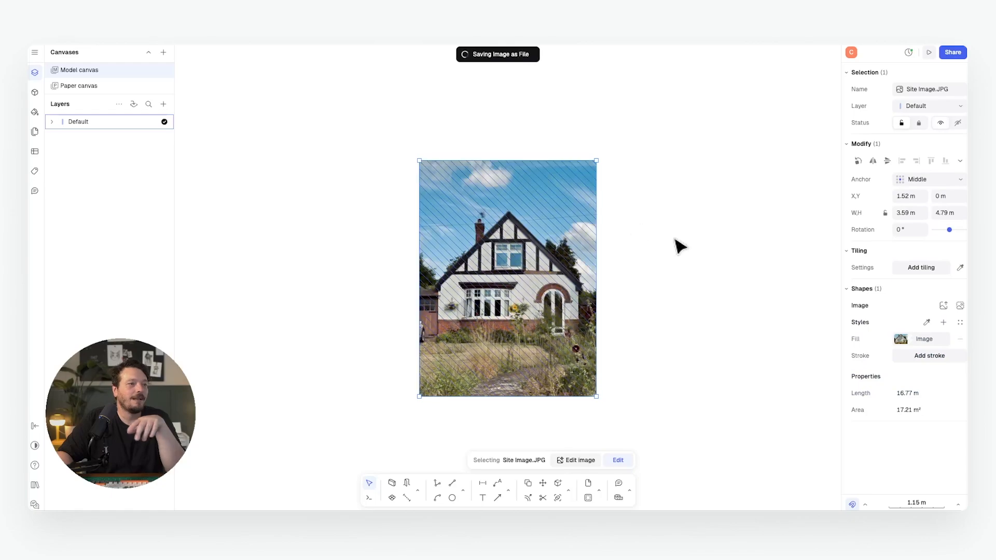
{"action": "left_click", "coordinate": [668, 269]}
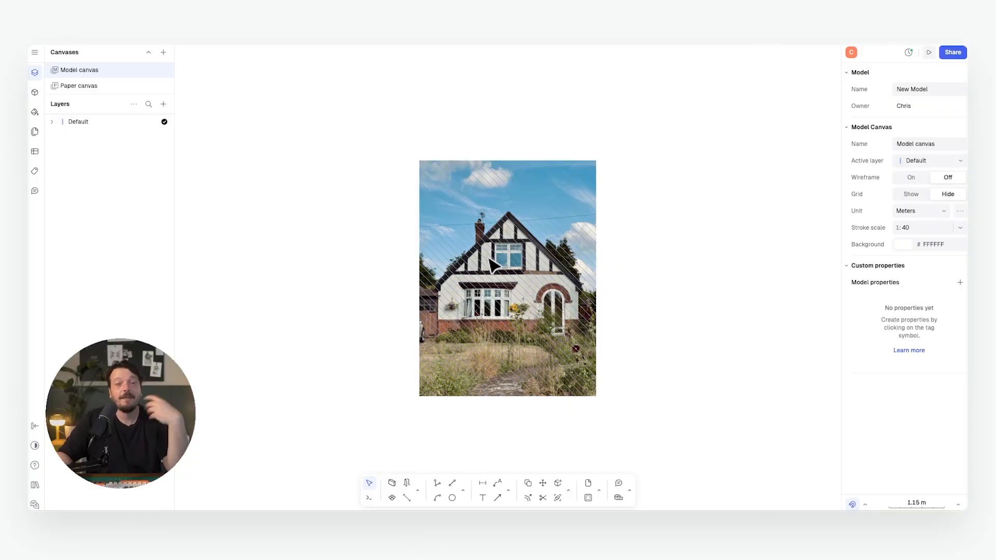
Step: Insert a view of the model canvas on the paper canvas and position its house photo over the page's left half
{"action": "left_click", "coordinate": [88, 86]}
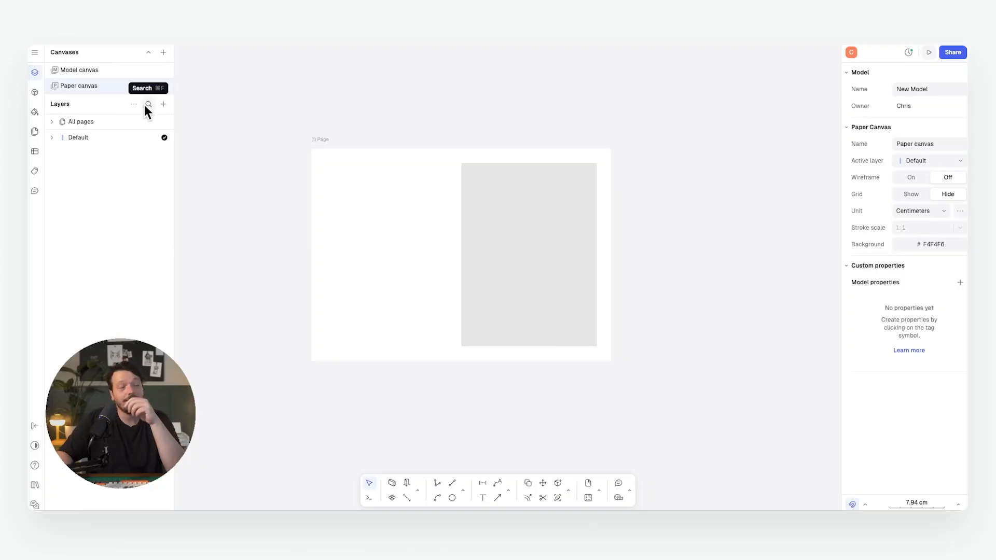
{"action": "left_click", "coordinate": [163, 103]}
{"action": "mouse_move", "coordinate": [192, 158]}
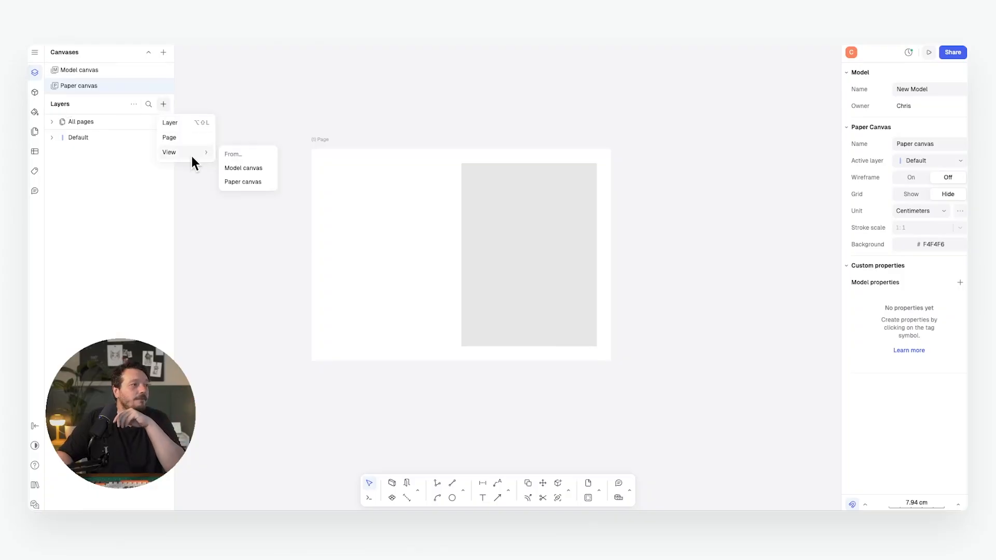
{"action": "left_click", "coordinate": [243, 167]}
{"action": "left_click_drag", "start_coordinate": [479, 260], "coordinate": [382, 261]}
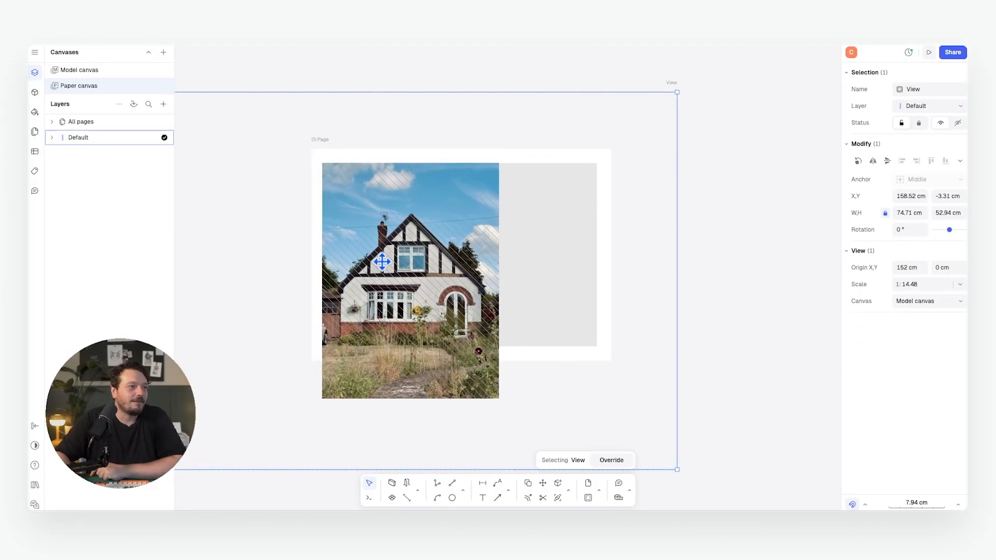
Step: Crop the view to the house photo's sides and to the height of the grey rectangle beside it
{"action": "scroll", "coordinate": [519, 166], "scroll_direction": "down", "scroll_amount": 2}
{"action": "left_click_drag", "start_coordinate": [637, 134], "coordinate": [497, 156]}
{"action": "left_click_drag", "start_coordinate": [638, 160], "coordinate": [503, 167]}
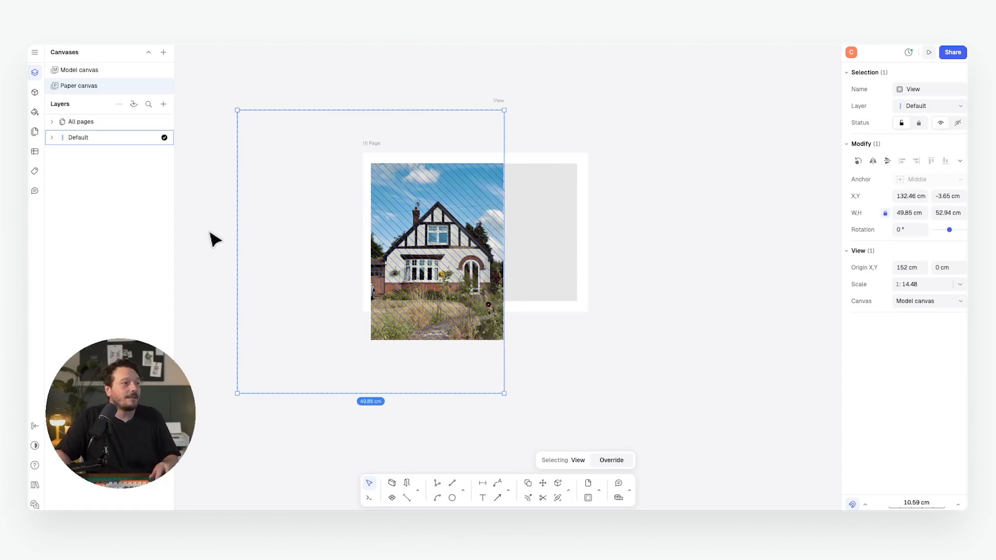
{"action": "left_click_drag", "start_coordinate": [236, 220], "coordinate": [370, 240]}
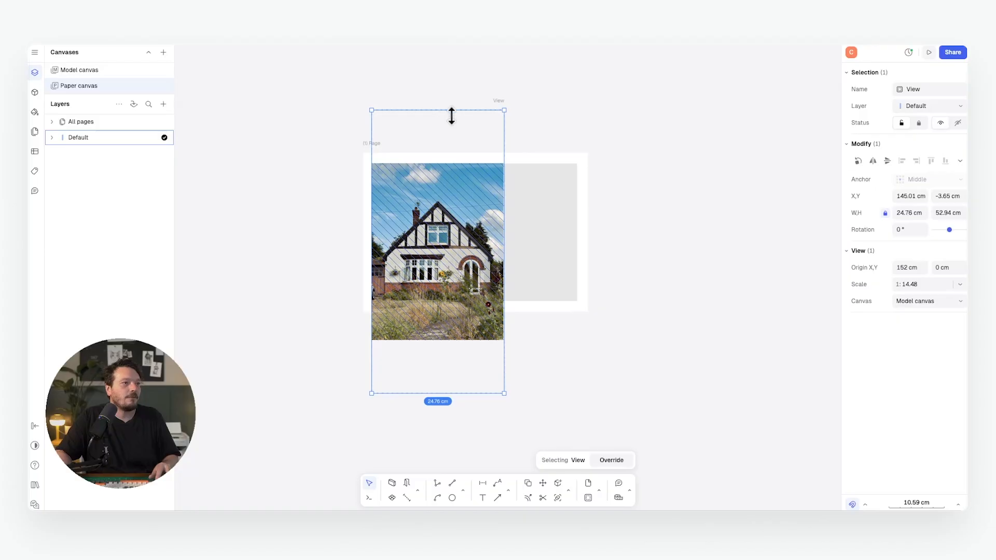
{"action": "left_click_drag", "start_coordinate": [450, 110], "coordinate": [450, 163]}
{"action": "left_click_drag", "start_coordinate": [453, 393], "coordinate": [472, 302]}
{"action": "scroll", "coordinate": [395, 177], "scroll_direction": "up", "scroll_amount": 5}
{"action": "scroll", "coordinate": [320, 136], "scroll_direction": "down", "scroll_amount": 5}
{"action": "key", "text": "Escape"}
{"action": "scroll", "coordinate": [371, 167], "scroll_direction": "up", "scroll_amount": 5}
{"action": "scroll", "coordinate": [371, 167], "scroll_direction": "down", "scroll_amount": 5}
{"action": "middle_click_drag", "start_coordinate": [567, 170], "coordinate": [535, 180]}
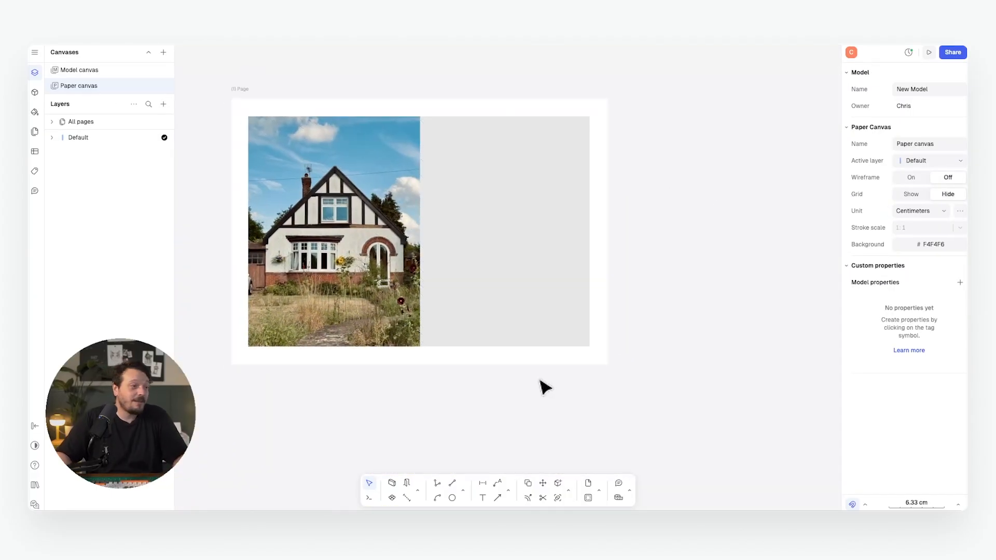
Step: Add the text "Countryside House" near the grey rectangle's upper-left corner
{"action": "left_click", "coordinate": [507, 489]}
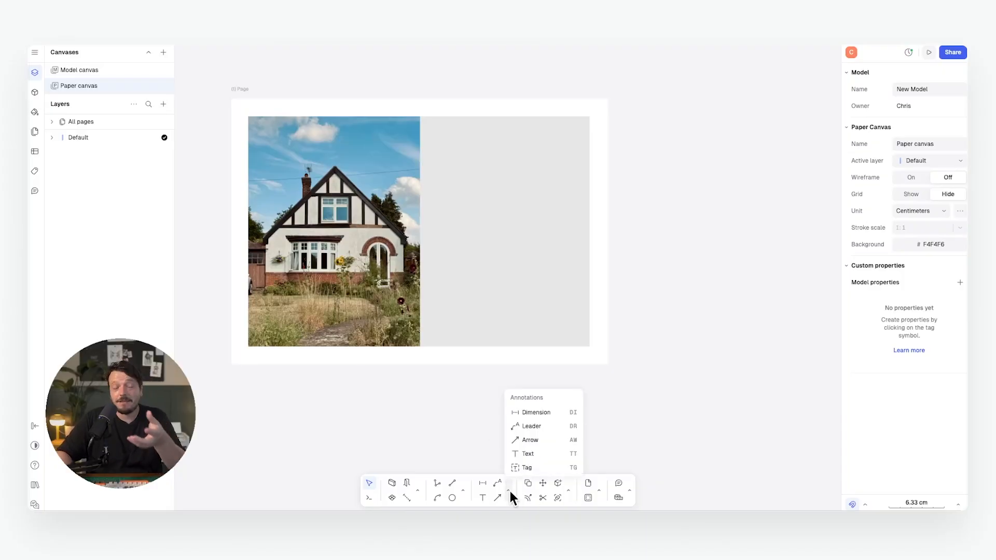
{"action": "left_click", "coordinate": [532, 453]}
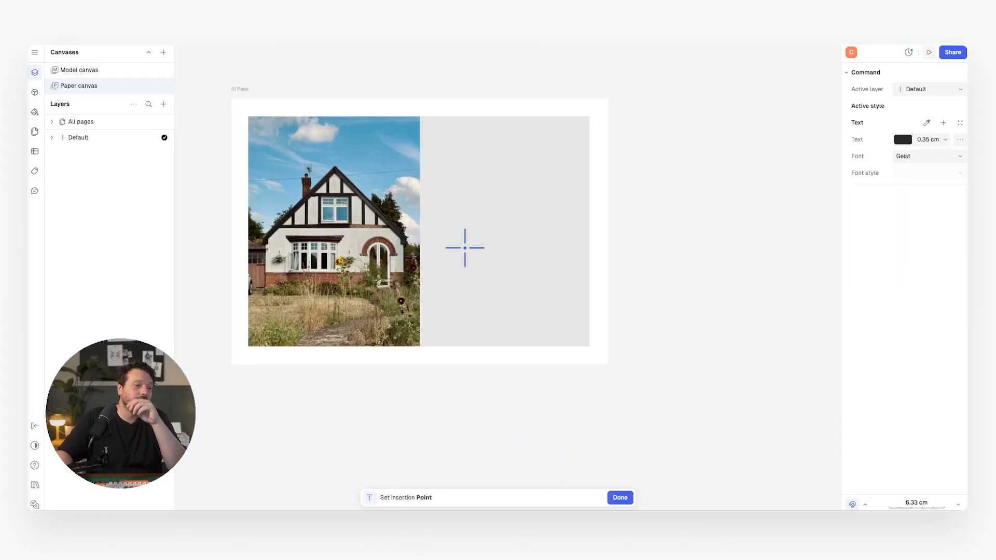
{"action": "left_click", "coordinate": [435, 131]}
{"action": "type", "text": "Countryside"}
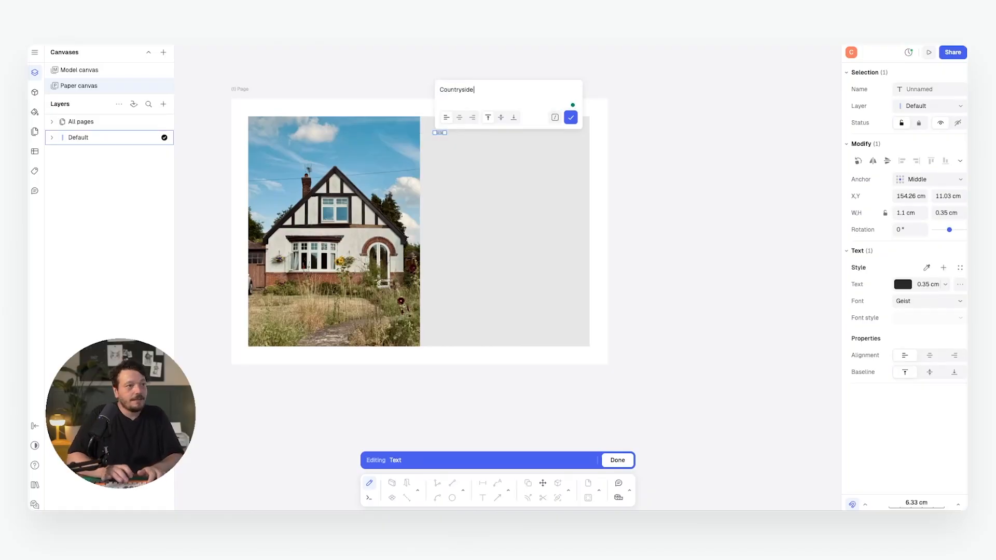
{"action": "type", "text": " House"}
{"action": "key", "text": "Escape"}
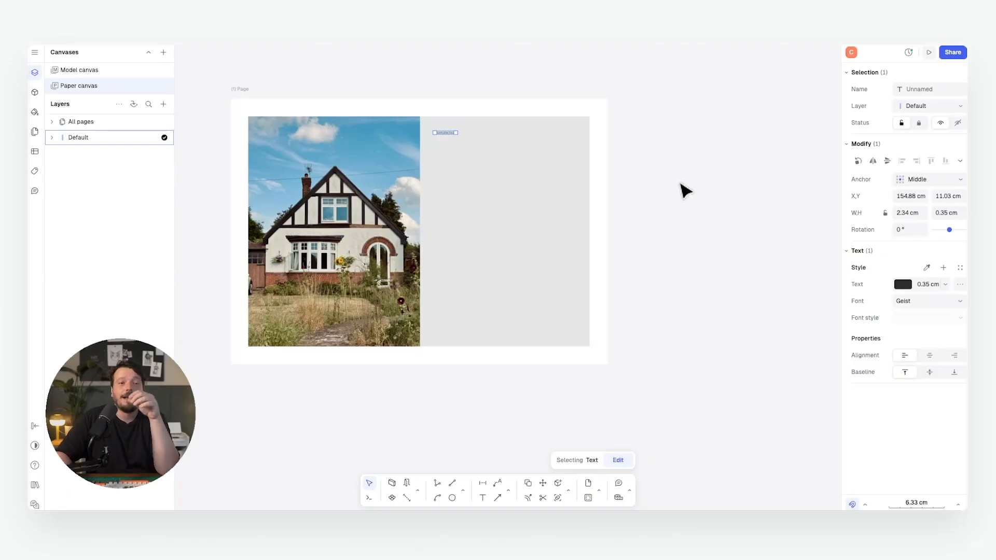
Step: Create a text style named "Title" from the selected cover text
{"action": "left_click", "coordinate": [35, 112]}
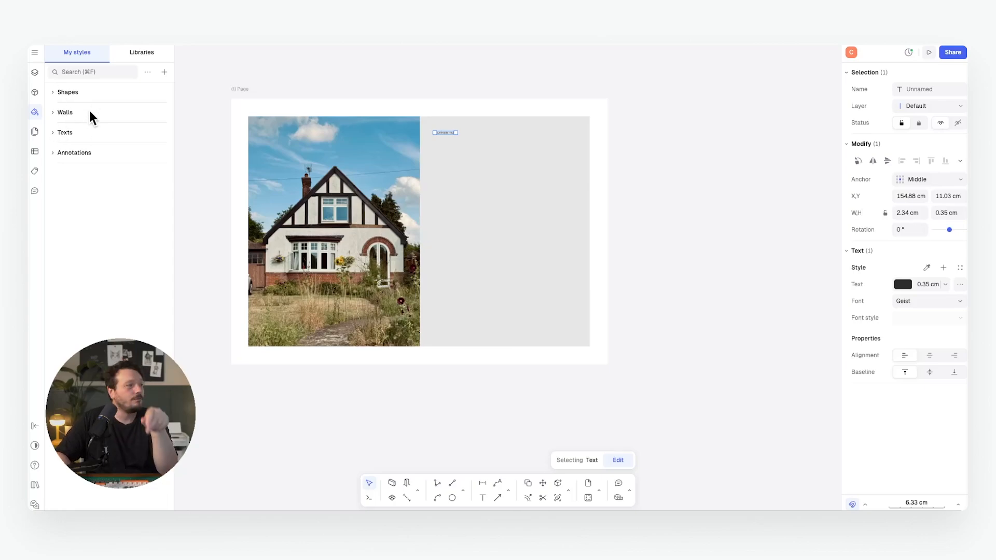
{"action": "left_click", "coordinate": [51, 133]}
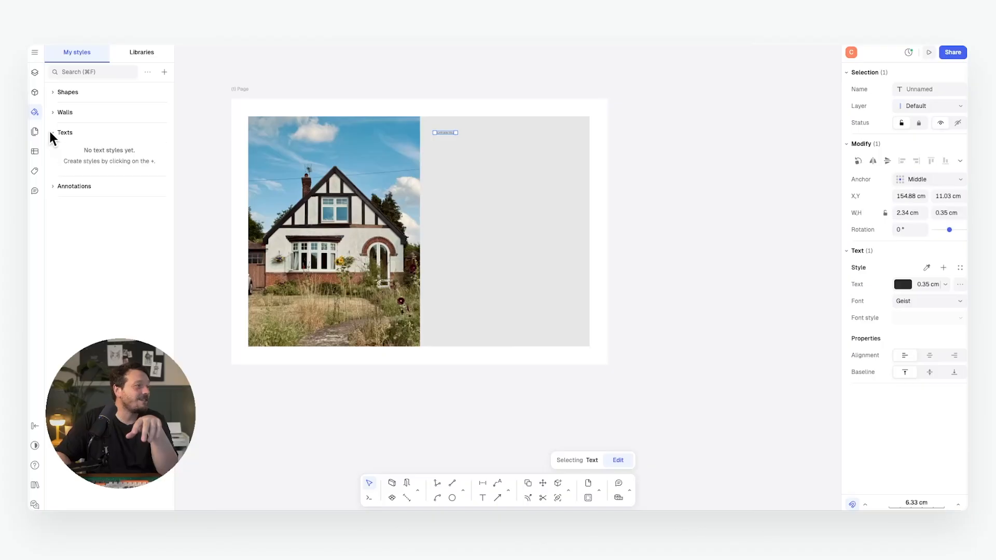
{"action": "left_click", "coordinate": [53, 187]}
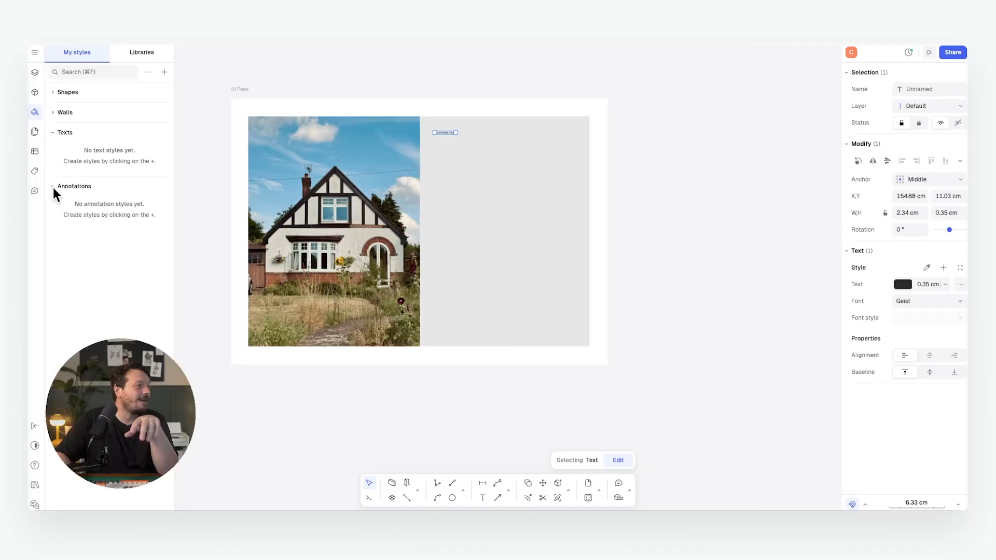
{"action": "left_click", "coordinate": [942, 268]}
{"action": "type", "text": "Title"}
{"action": "key", "text": "Return"}
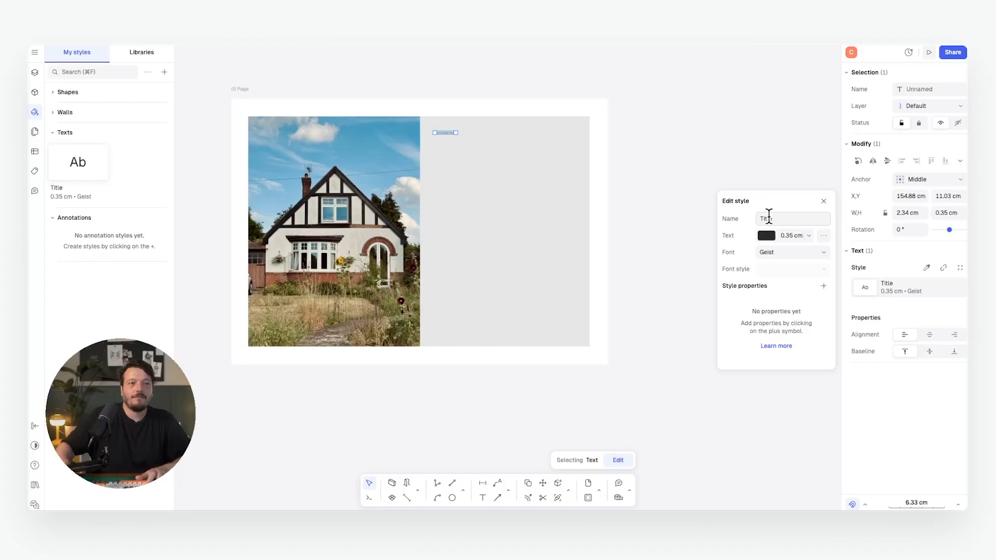
Step: Set the text size of the Title style to 2 cm
{"action": "left_click", "coordinate": [810, 236]}
{"action": "left_click", "coordinate": [783, 291]}
{"action": "left_click", "coordinate": [789, 236]}
{"action": "type", "text": "1"}
{"action": "key", "text": "Return"}
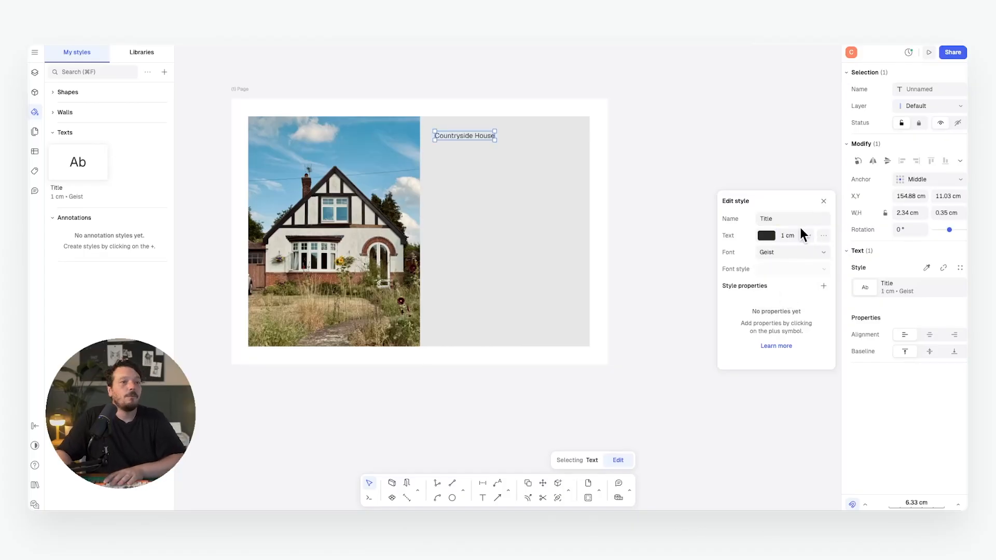
{"action": "type", "text": "2"}
{"action": "key", "text": "Return"}
{"action": "left_click", "coordinate": [741, 137]}
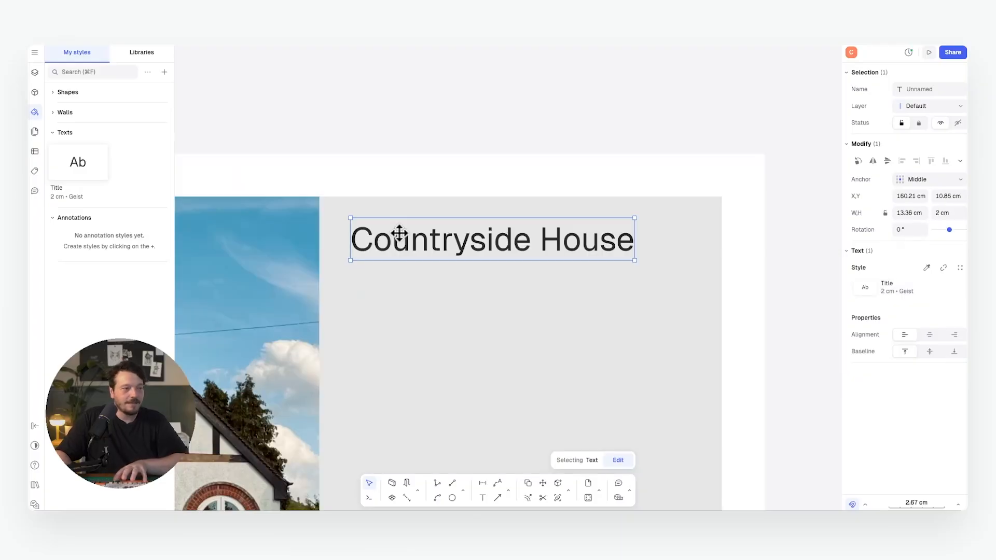
Step: Duplicate the "Countryside House" title straight down, about 2 cm below the original
{"action": "key", "text": "d"}
{"action": "left_click", "coordinate": [410, 236]}
{"action": "left_click", "coordinate": [410, 280]}
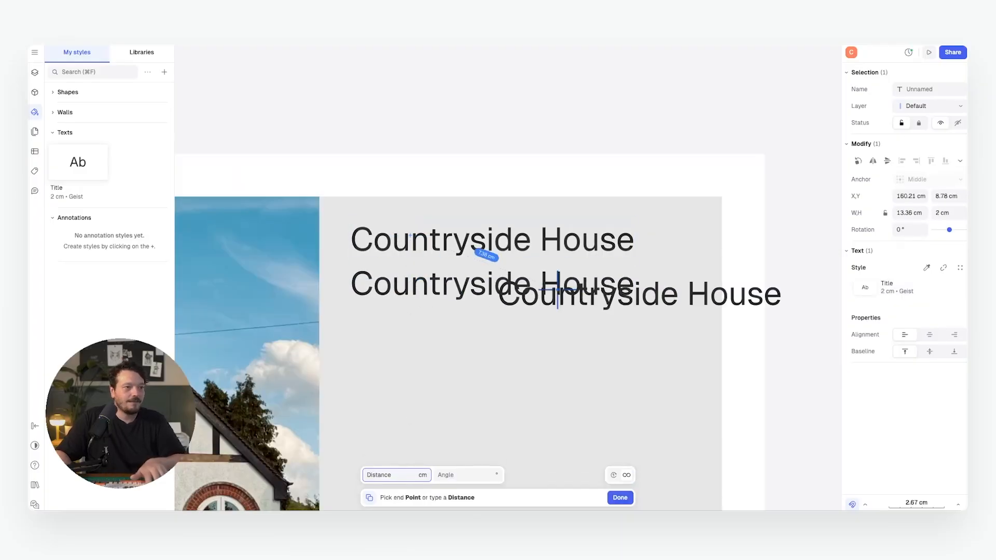
{"action": "key", "text": "Escape"}
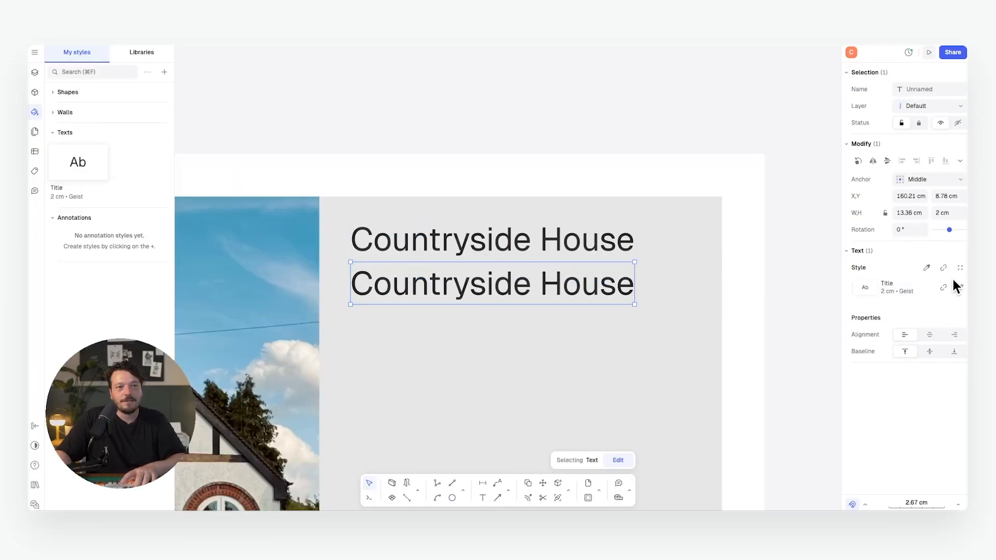
Step: Detach the copied title from its style and create a text style named "Body" at 0.5 cm from it
{"action": "left_click", "coordinate": [943, 288]}
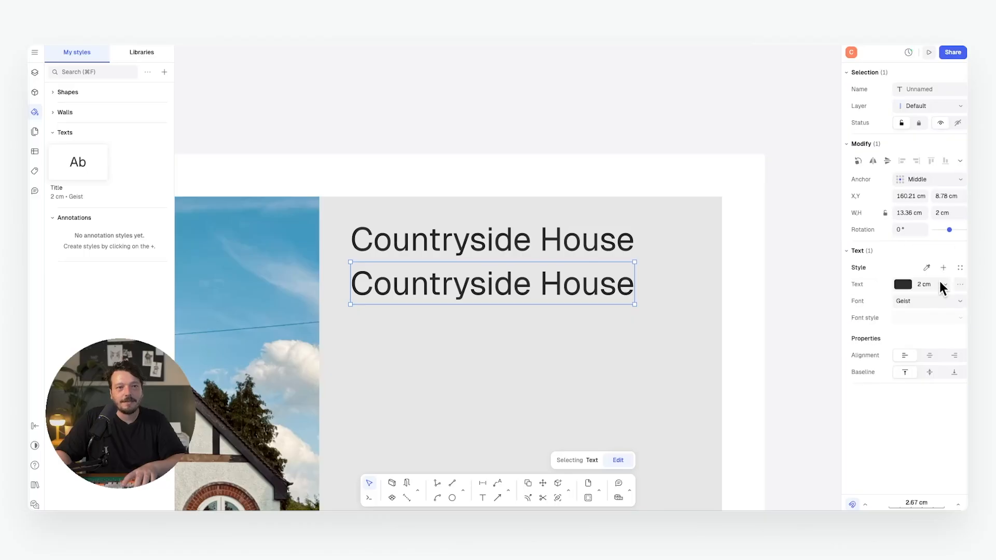
{"action": "left_click", "coordinate": [943, 267]}
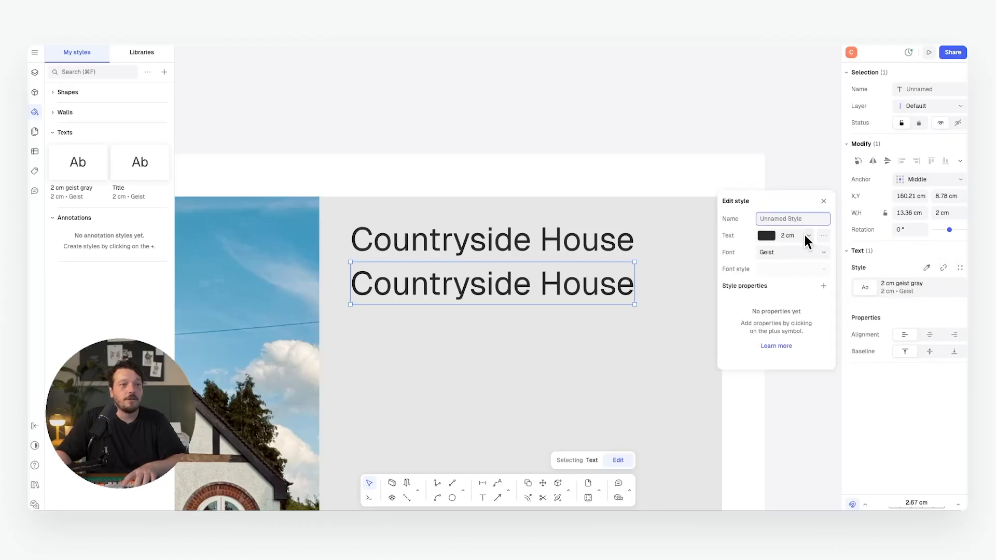
{"action": "type", "text": "Body"}
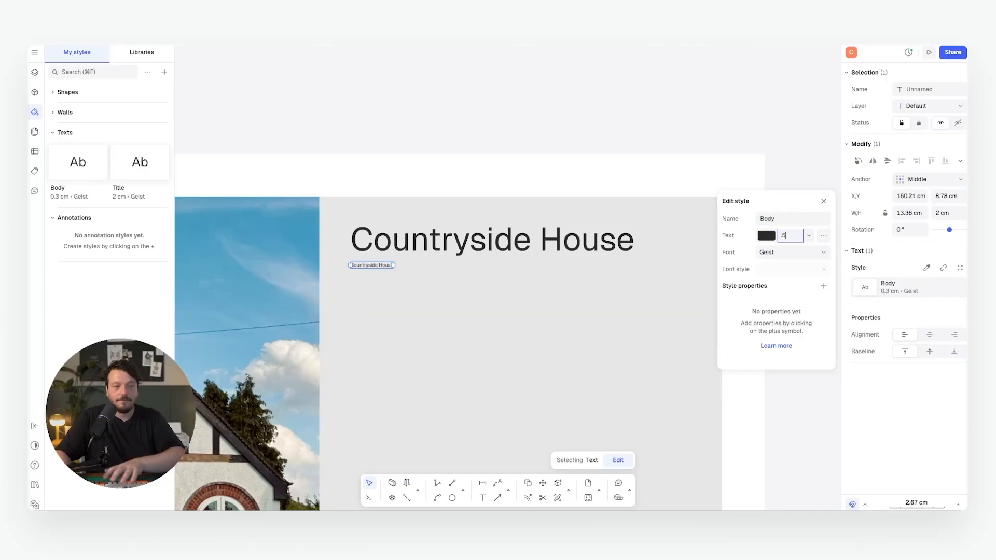
{"action": "type", "text": ".5"}
{"action": "key", "text": "Return"}
{"action": "key", "text": "Escape"}
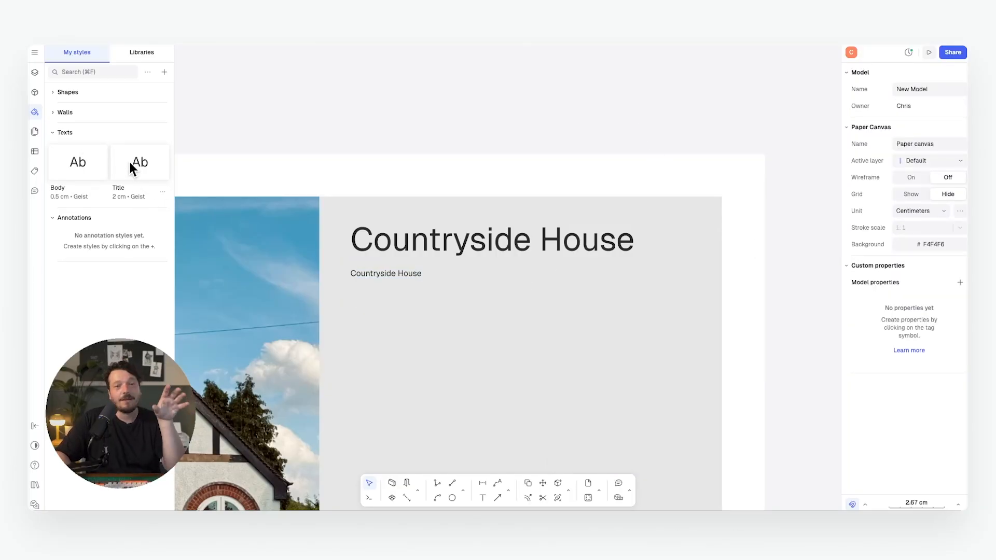
Step: Duplicate the large "Countryside House" title straight down, about 7 cm below the original
{"action": "scroll", "coordinate": [477, 161], "scroll_direction": "down", "scroll_amount": 5}
{"action": "left_click", "coordinate": [506, 193]}
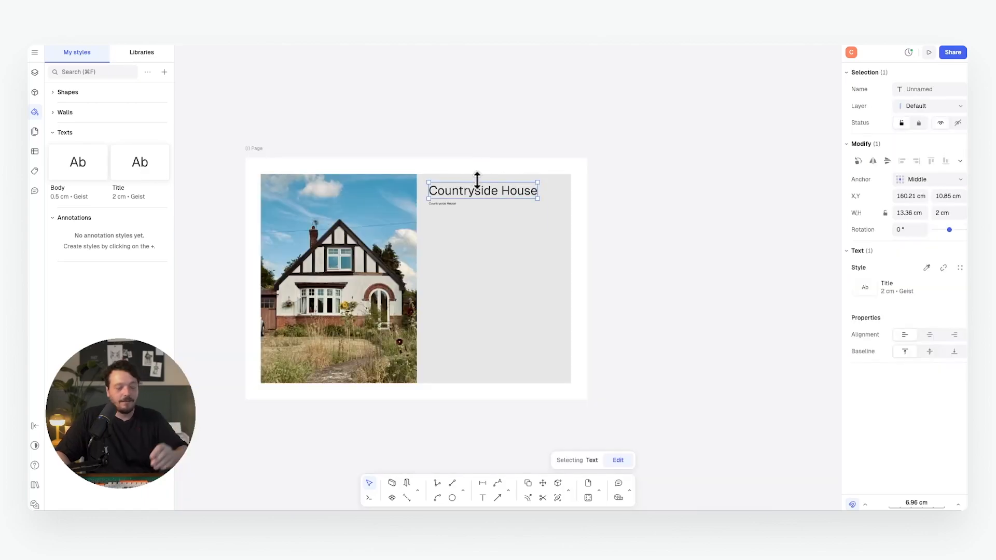
{"action": "key", "text": "d"}
{"action": "left_click", "coordinate": [476, 182]}
{"action": "left_click", "coordinate": [475, 241]}
{"action": "key", "text": "Escape"}
{"action": "scroll", "coordinate": [477, 255], "scroll_direction": "up", "scroll_amount": 6}
{"action": "scroll", "coordinate": [507, 236], "scroll_direction": "down", "scroll_amount": 2}
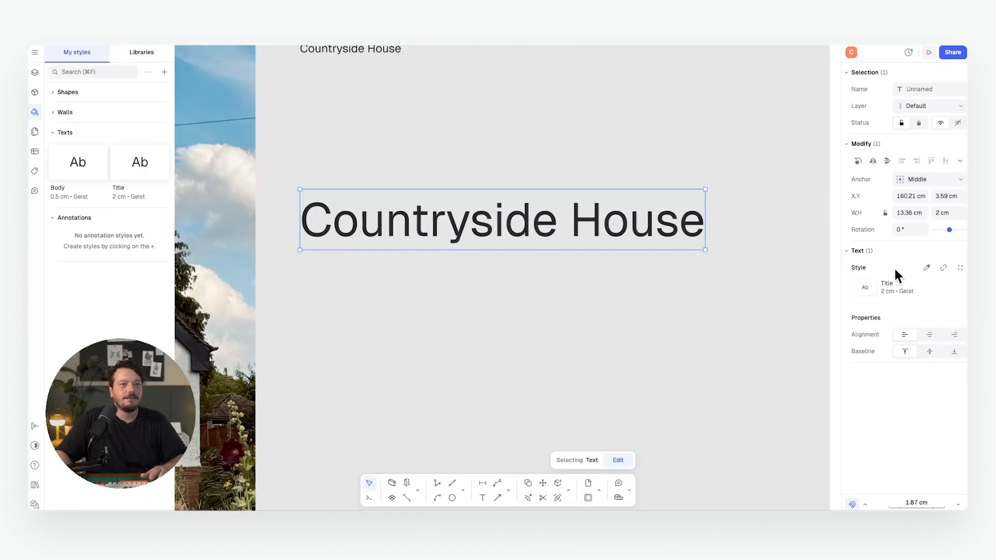
{"action": "scroll", "coordinate": [560, 273], "scroll_direction": "down", "scroll_amount": 2}
{"action": "middle_click_drag", "start_coordinate": [634, 204], "coordinate": [605, 269]}
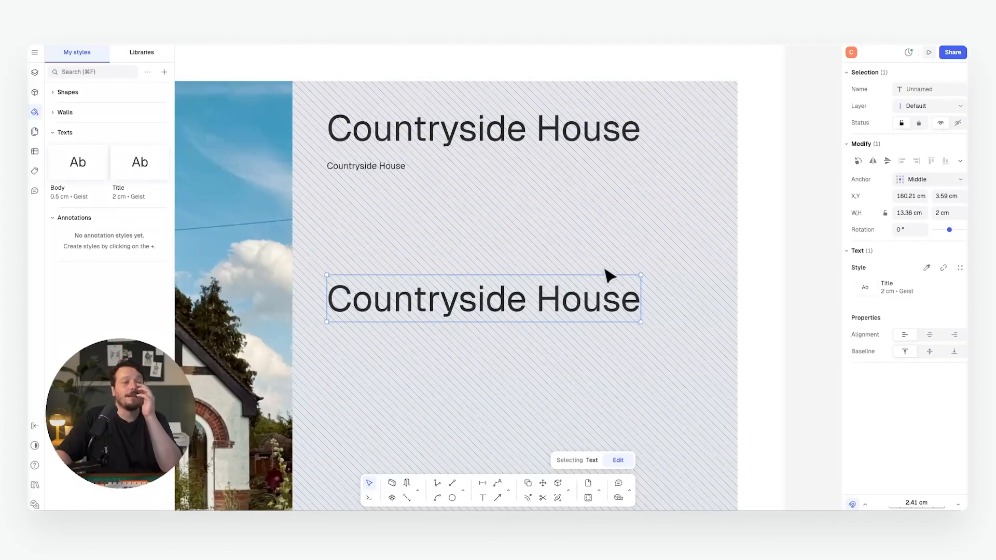
Step: Give the lower title copy the Body style by picking it from the small line under the title
{"action": "left_click", "coordinate": [926, 267]}
{"action": "left_click", "coordinate": [400, 164]}
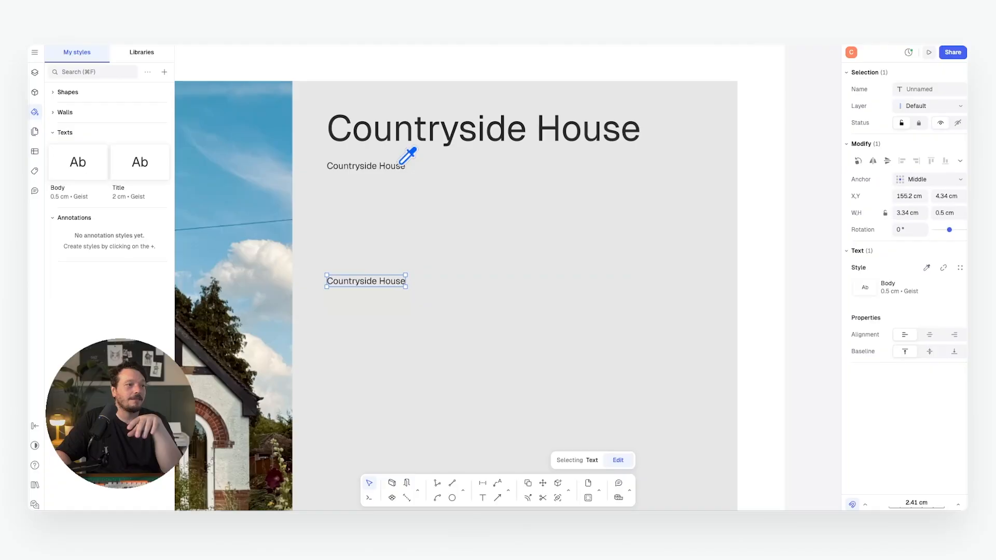
{"action": "left_click", "coordinate": [813, 270]}
{"action": "left_click", "coordinate": [382, 282]}
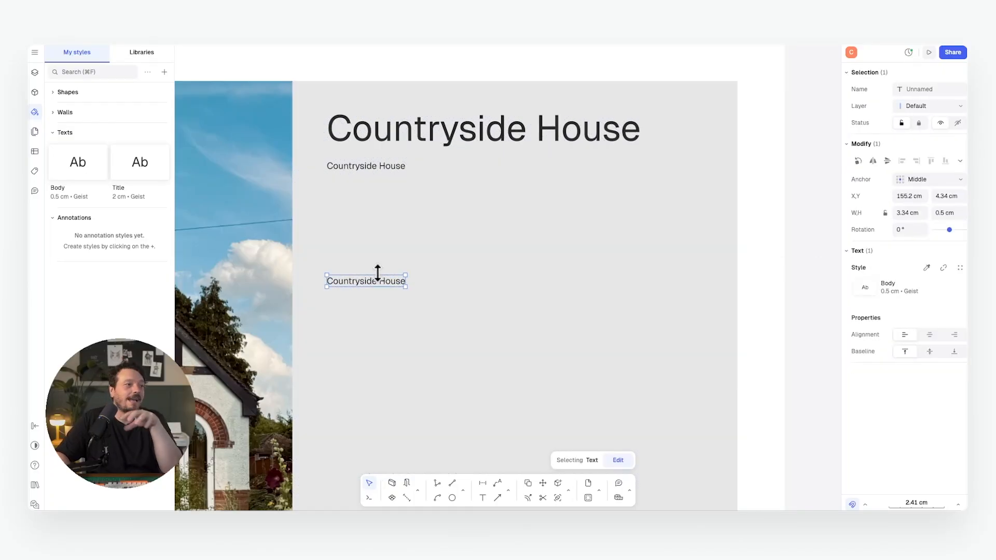
Step: Copy the line "Proposed Dormer Extension at Countryside Home" straight down to just below the description paragraph
{"action": "scroll", "coordinate": [597, 289], "scroll_direction": "down", "scroll_amount": 3}
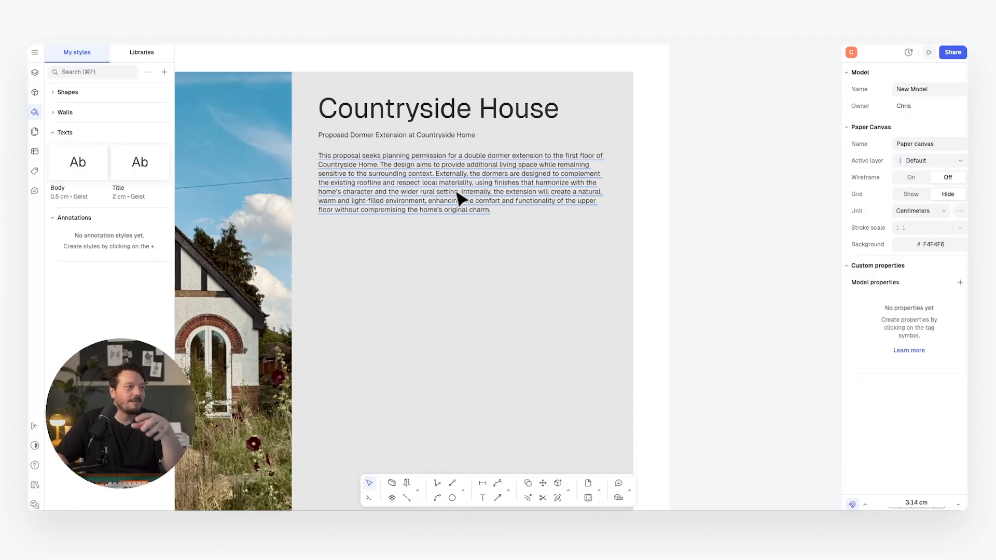
{"action": "middle_click_drag", "start_coordinate": [426, 188], "coordinate": [511, 192]}
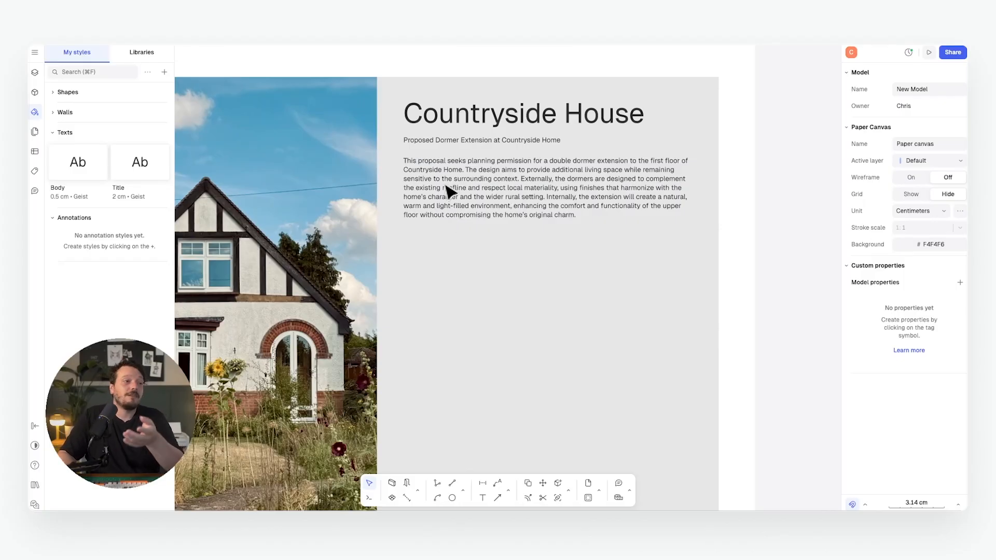
{"action": "left_click", "coordinate": [497, 139]}
{"action": "key", "text": "c"}
{"action": "left_click", "coordinate": [497, 139]}
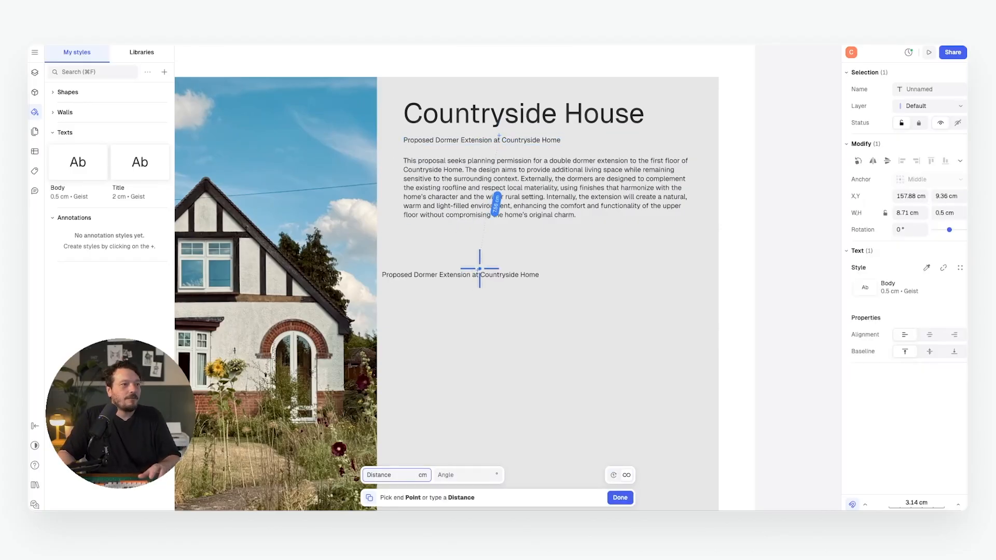
{"action": "left_click", "coordinate": [497, 246]}
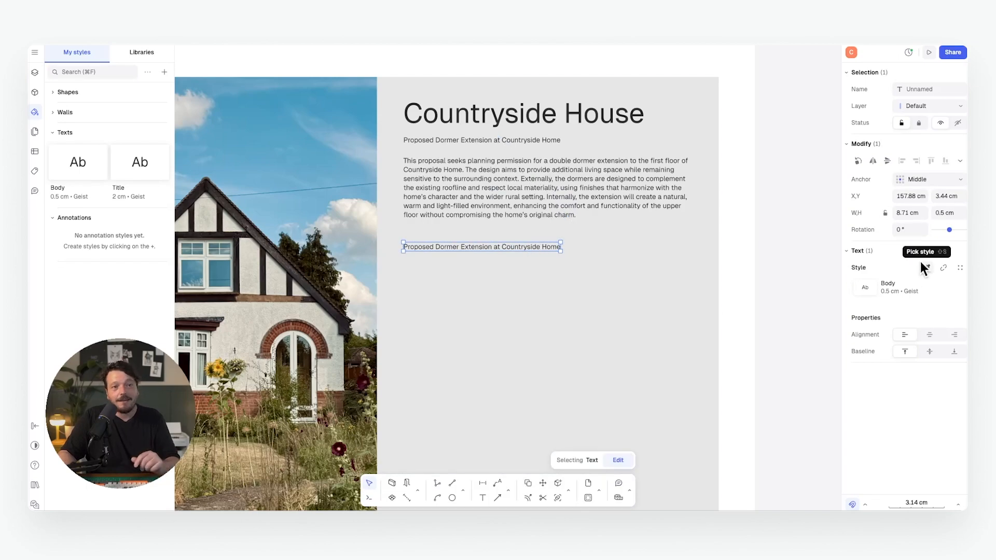
Step: Detach the copied line from its style and create a text style named "Sub-Heading" at 0.8 cm from it
{"action": "left_click", "coordinate": [944, 266]}
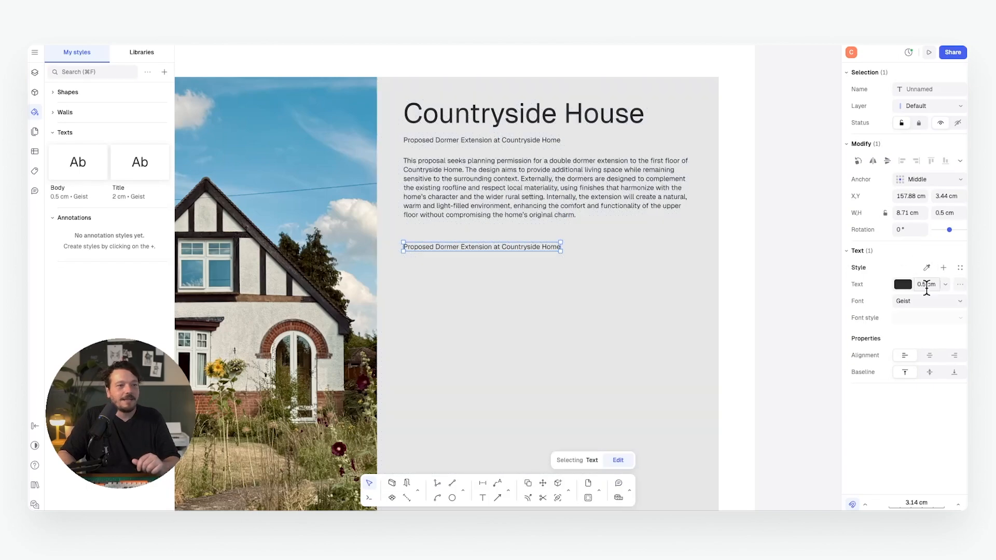
{"action": "left_click", "coordinate": [943, 267]}
{"action": "type", "text": "Sub-Heading"}
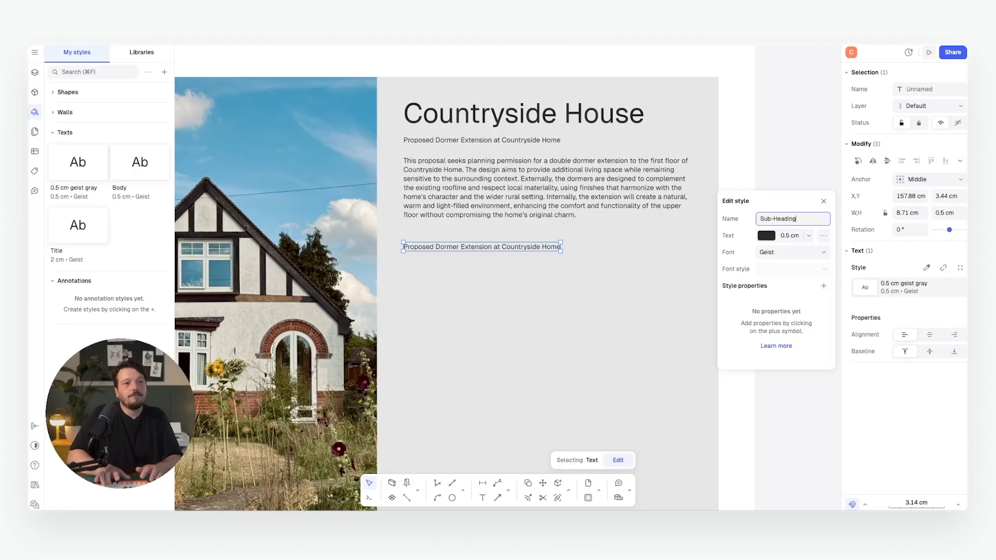
{"action": "key", "text": "Return"}
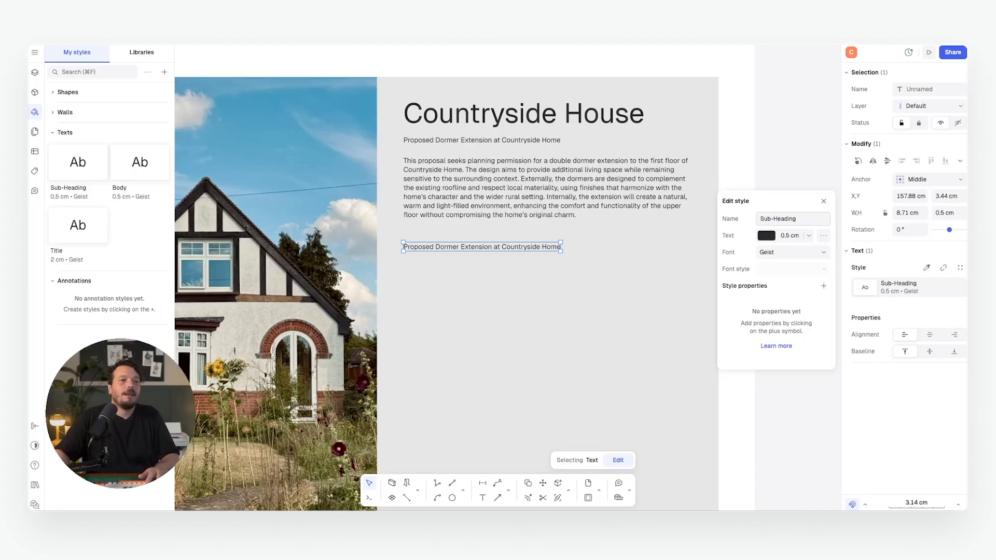
{"action": "left_click", "coordinate": [807, 235]}
{"action": "left_click", "coordinate": [789, 235]}
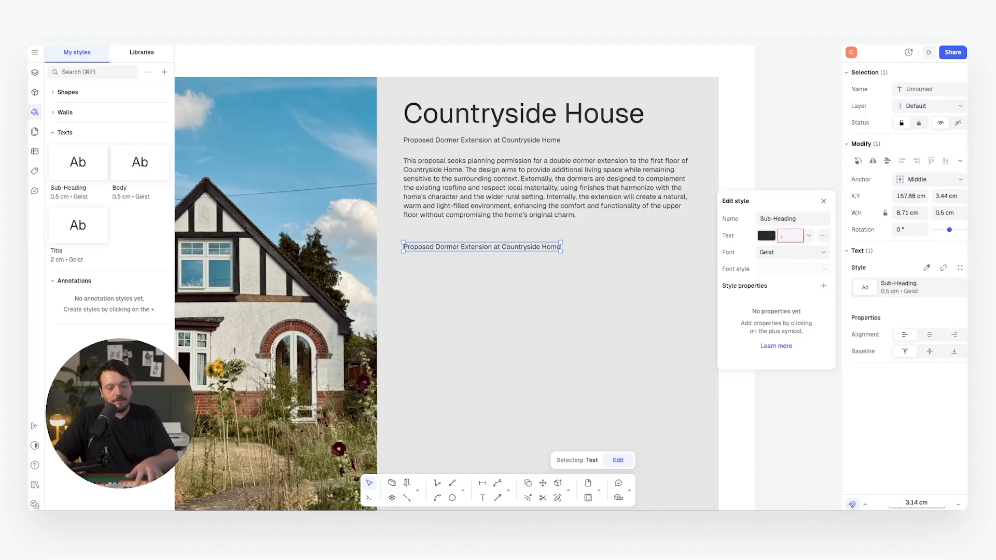
{"action": "key", "text": "Return"}
{"action": "left_click", "coordinate": [799, 149]}
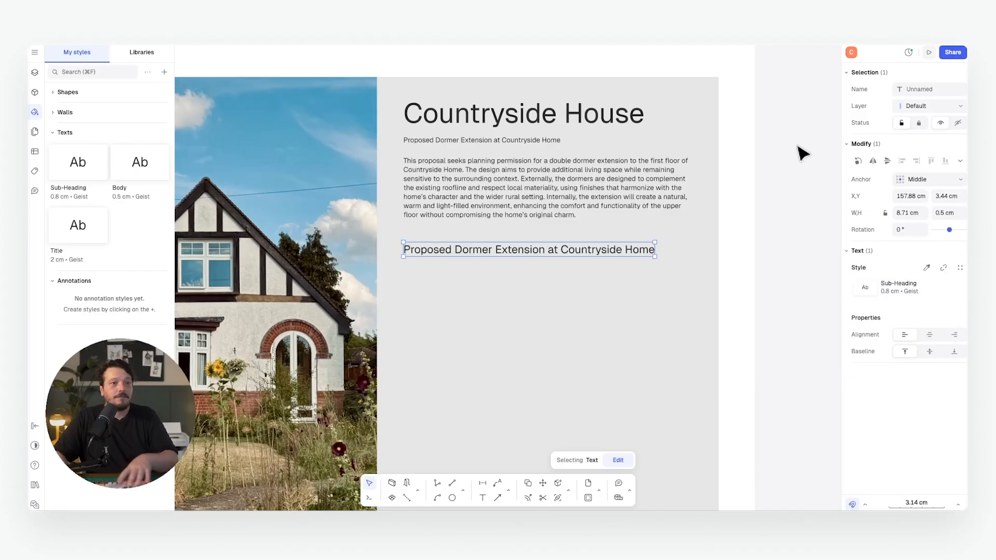
Step: Change the text of the new sub-heading below the paragraph to "Reference Number"
{"action": "double_click", "coordinate": [561, 249]}
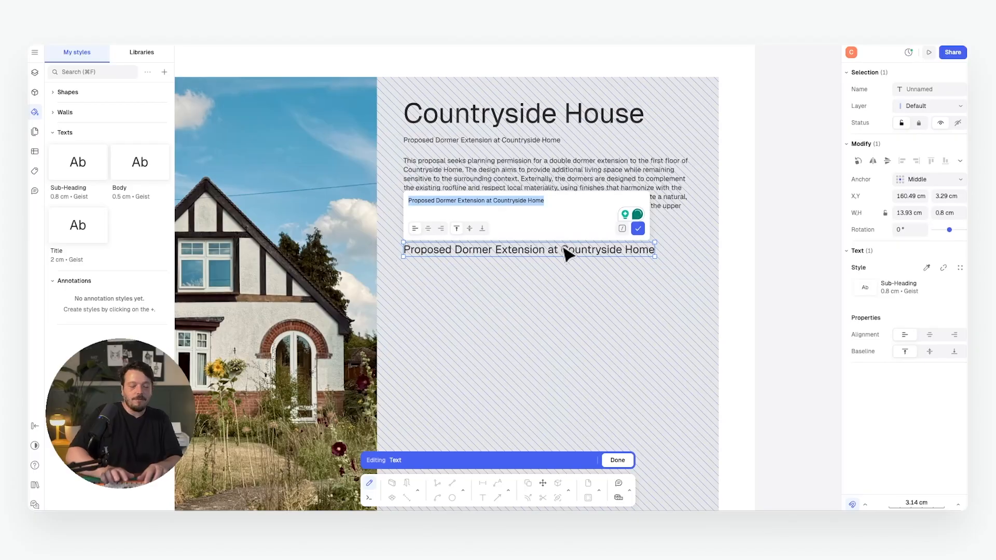
{"action": "type", "text": "Re"}
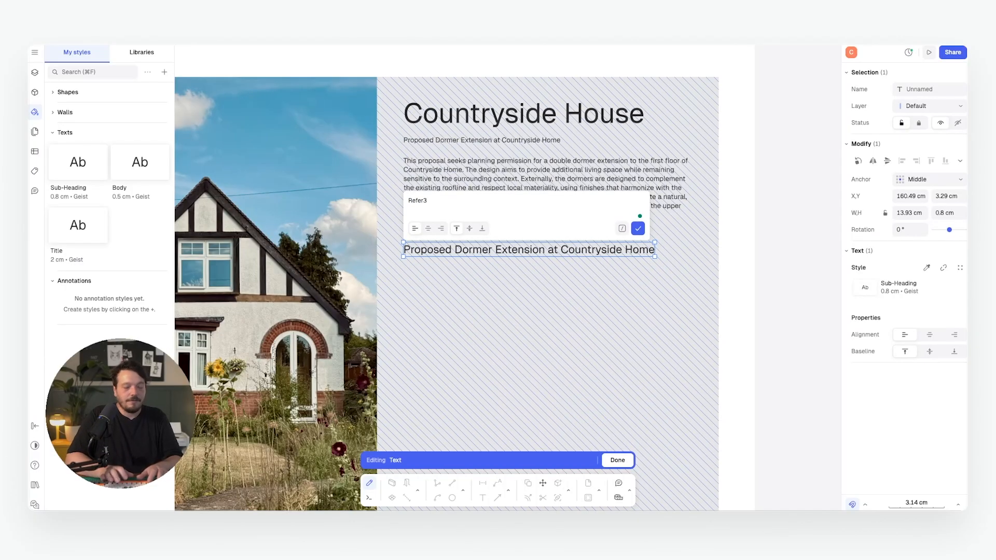
{"action": "type", "text": "ference Number"}
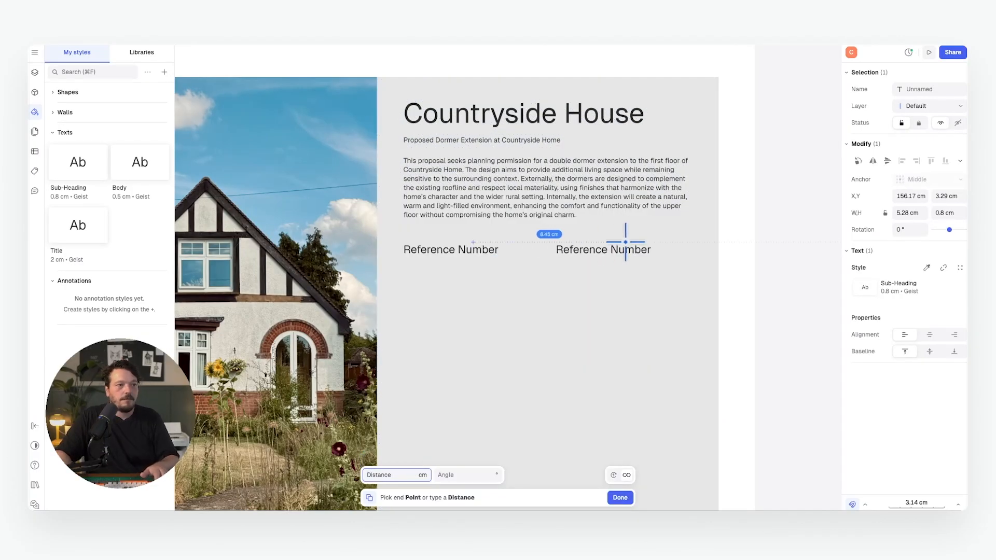
Step: Place a copy of the "Reference Number" heading about 8.45 cm to its right and change its text to "Project Team"
{"action": "left_click", "coordinate": [625, 249]}
{"action": "double_click", "coordinate": [624, 249]}
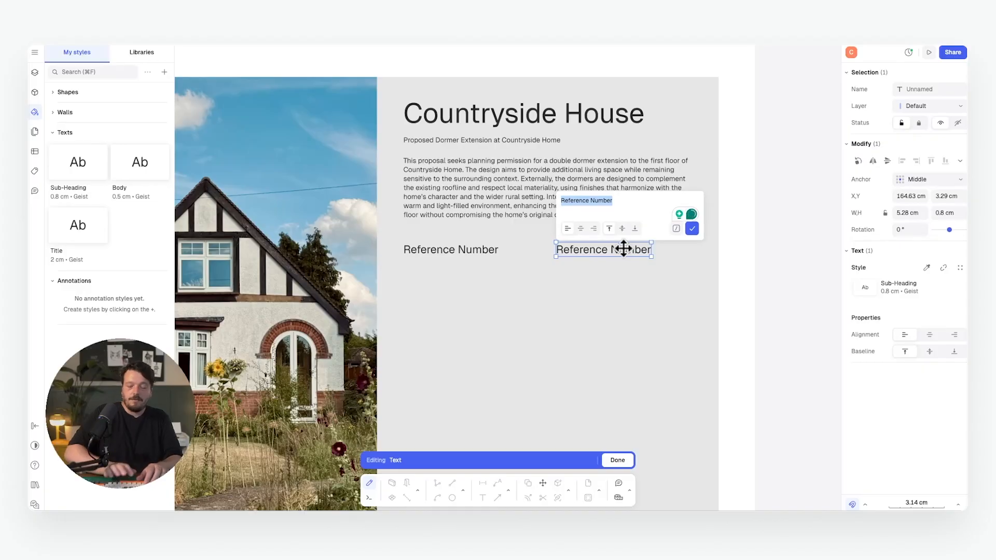
{"action": "type", "text": "F"}
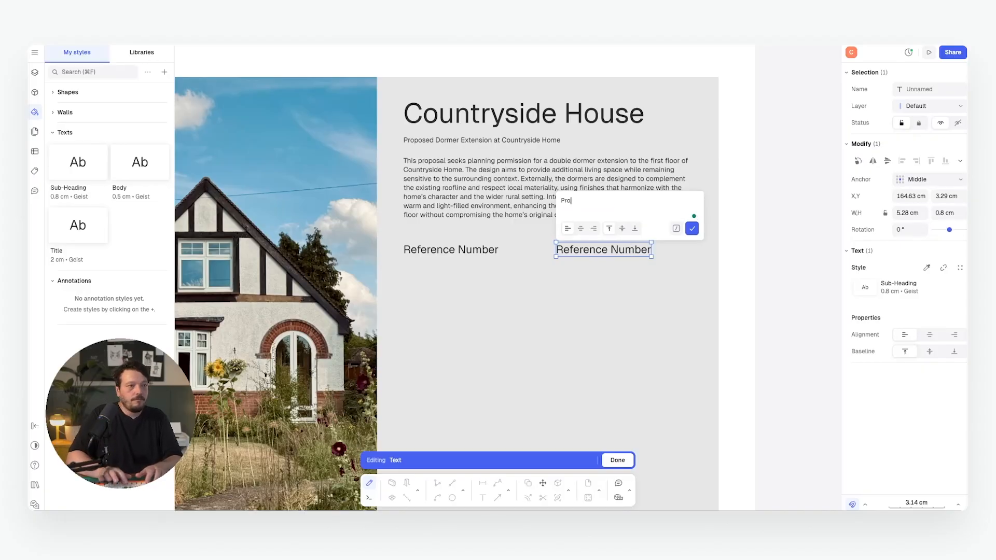
{"action": "type", "text": "roject Team"}
{"action": "left_click", "coordinate": [692, 229]}
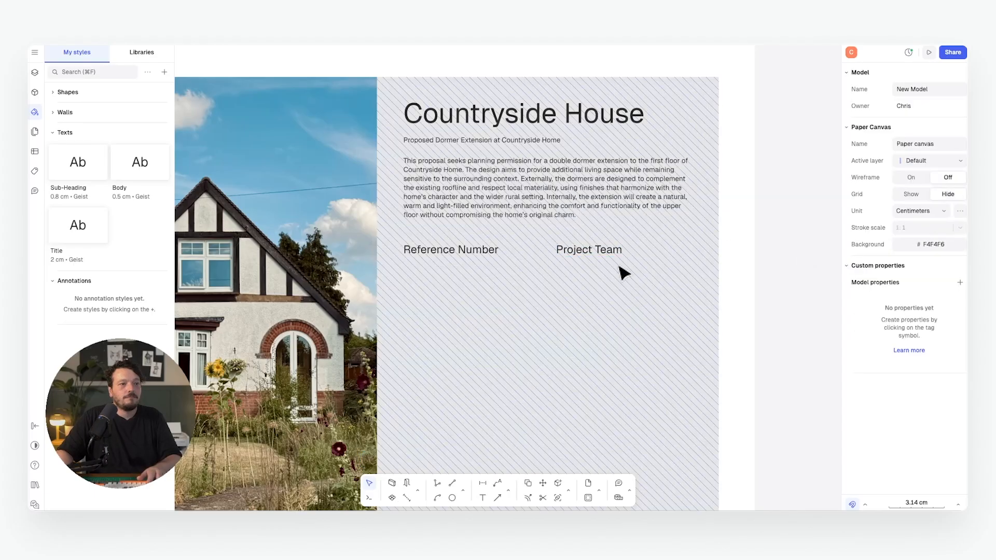
Step: Copy the "Reference Number" heading directly beneath itself and change the copy's text to "XXX-XXX-XXX"
{"action": "left_click", "coordinate": [453, 246]}
{"action": "key", "text": "c"}
{"action": "left_click", "coordinate": [451, 243]}
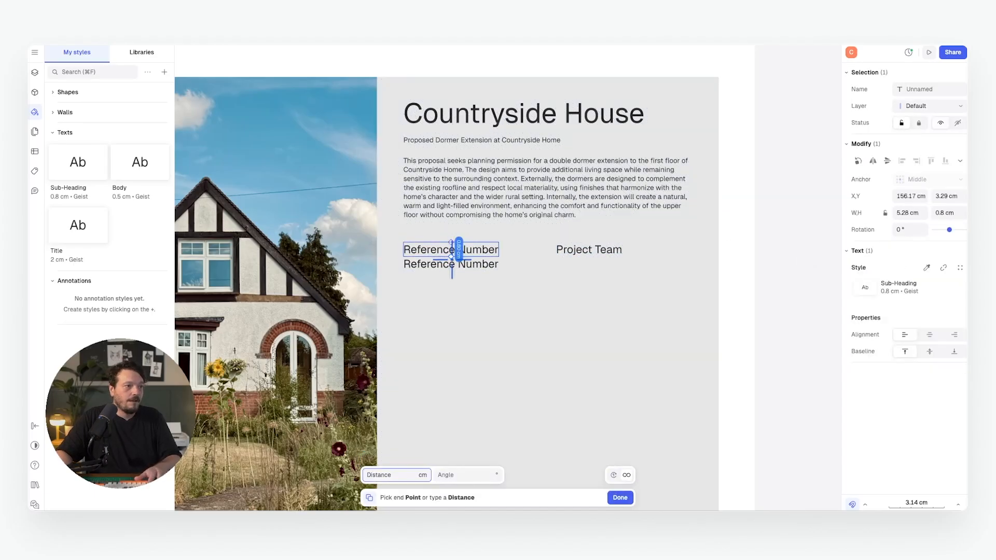
{"action": "left_click", "coordinate": [452, 257]}
{"action": "double_click", "coordinate": [466, 264]}
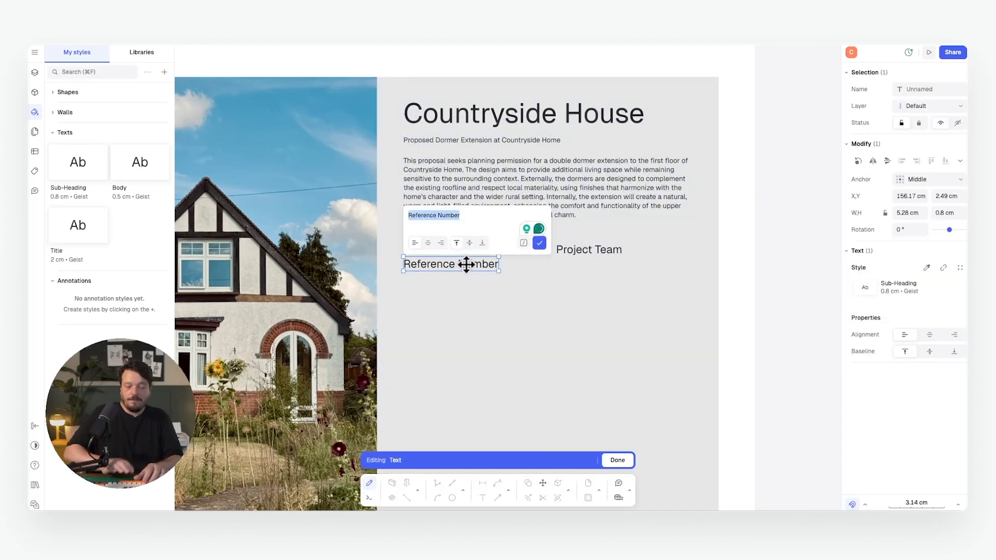
{"action": "type", "text": "xxx"}
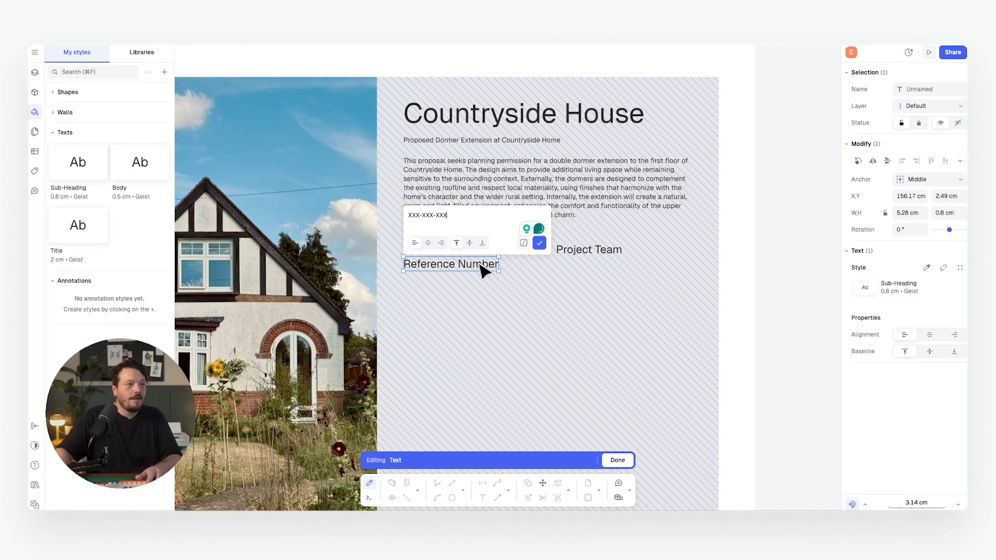
{"action": "left_click", "coordinate": [540, 243]}
{"action": "left_click", "coordinate": [788, 302]}
Step: Give the "XXX-XXX-XXX" placeholder the Body style by picking it from the description paragraph
{"action": "left_click", "coordinate": [428, 265]}
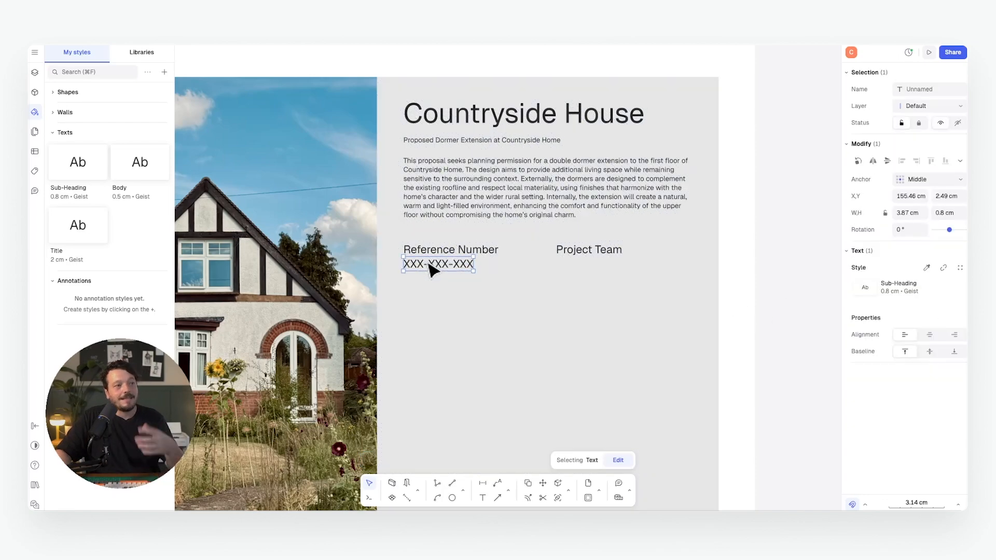
{"action": "left_click", "coordinate": [922, 266]}
{"action": "left_click", "coordinate": [521, 163]}
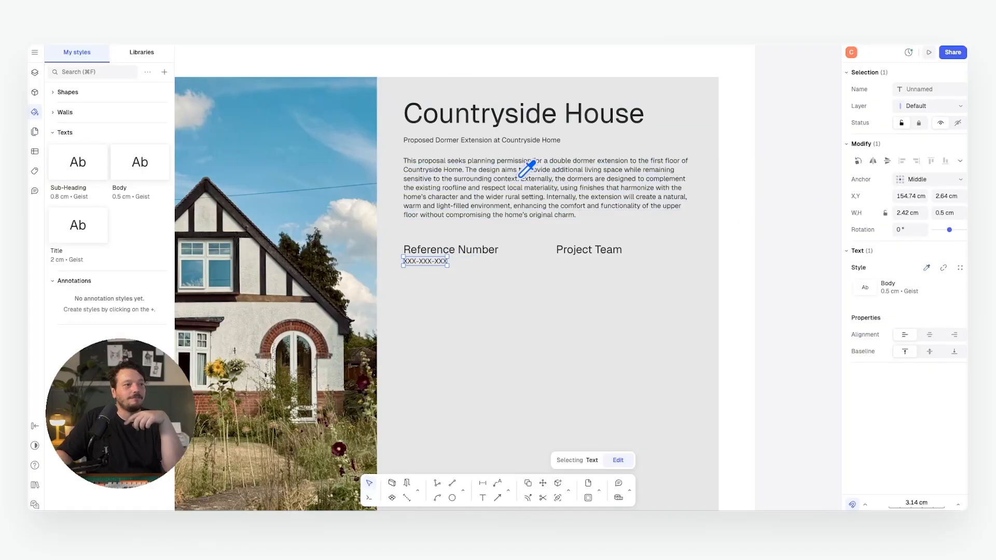
{"action": "left_click", "coordinate": [782, 246]}
Step: Copy the "XXX-XXX-XXX" placeholder across to directly beneath the "Project Team" heading
{"action": "left_click", "coordinate": [419, 255]}
{"action": "left_click", "coordinate": [424, 263]}
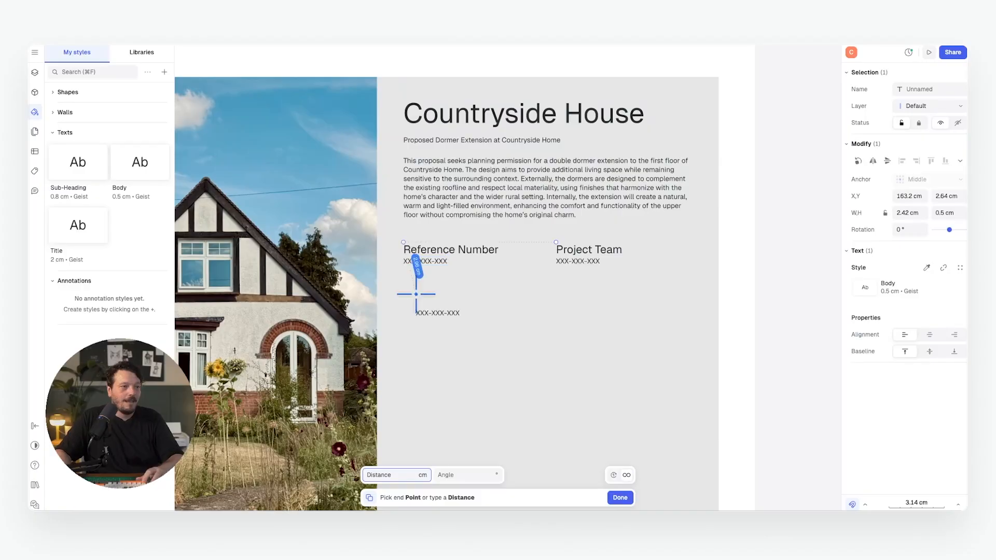
{"action": "key", "text": "Escape"}
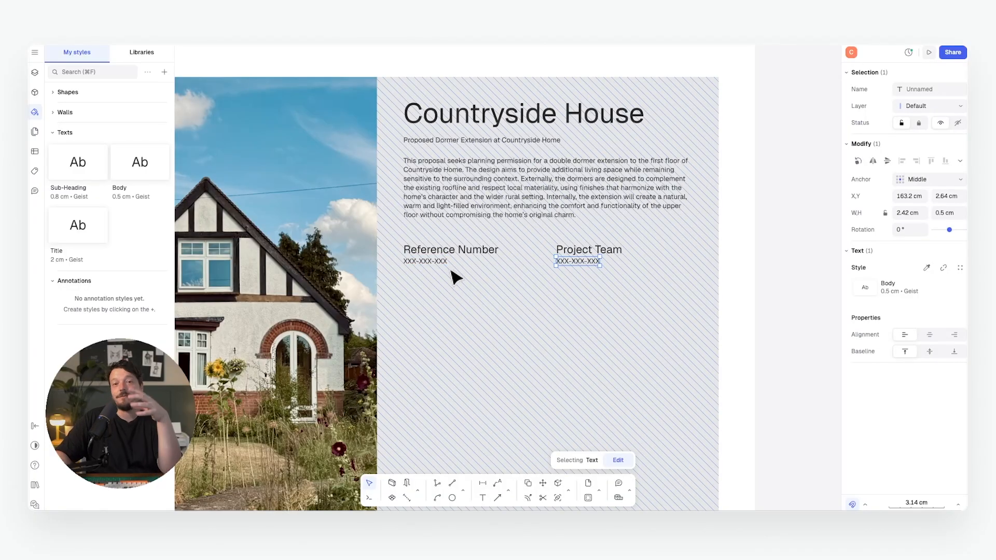
{"action": "mouse_move", "coordinate": [433, 267]}
{"action": "left_mouse_down"}
{"action": "mouse_move", "coordinate": [605, 258]}
{"action": "mouse_move", "coordinate": [599, 263]}
{"action": "left_mouse_up"}
{"action": "left_click", "coordinate": [595, 261], "text": "shift"}
{"action": "left_click", "coordinate": [593, 261], "text": "shift"}
{"action": "left_click", "coordinate": [804, 265]}
{"action": "left_click", "coordinate": [595, 263]}
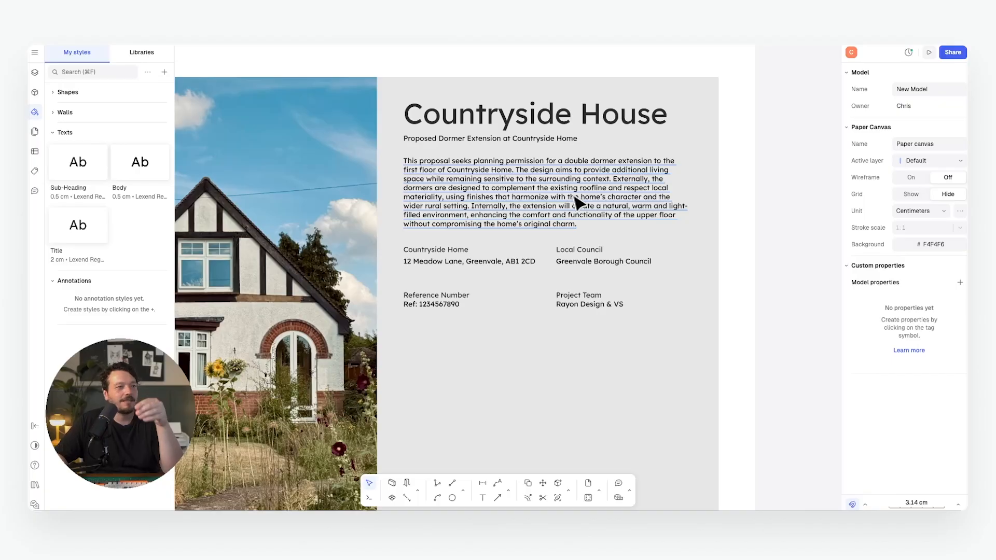
Step: Change the colour of the Body text style to the grey 828282
{"action": "left_click", "coordinate": [130, 165]}
{"action": "left_click", "coordinate": [226, 185]}
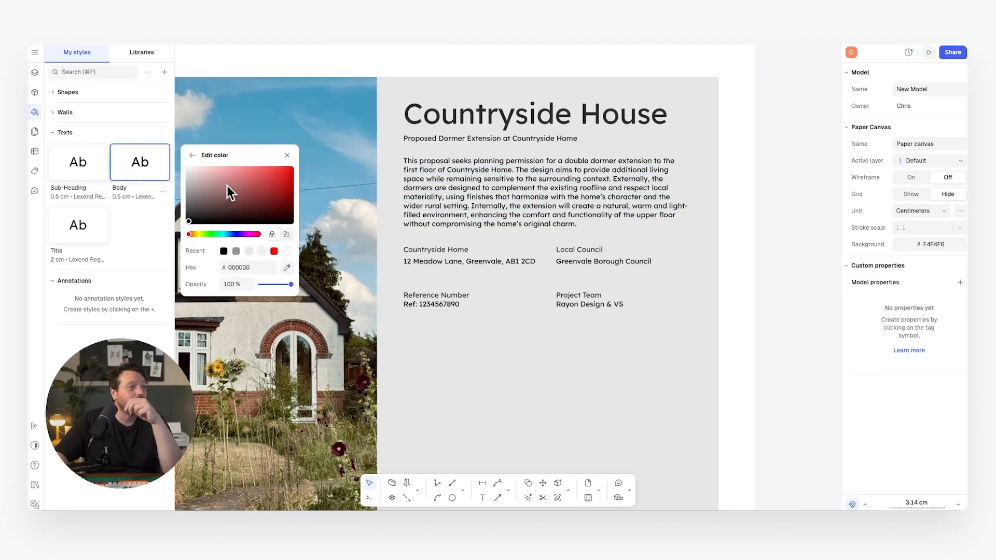
{"action": "left_click_drag", "start_coordinate": [188, 220], "coordinate": [182, 194]}
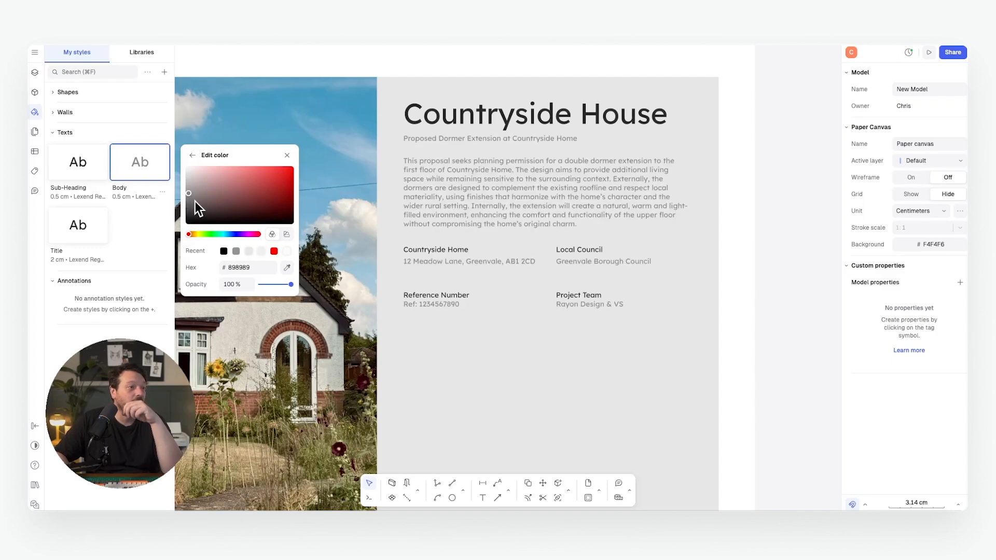
{"action": "left_click", "coordinate": [188, 197]}
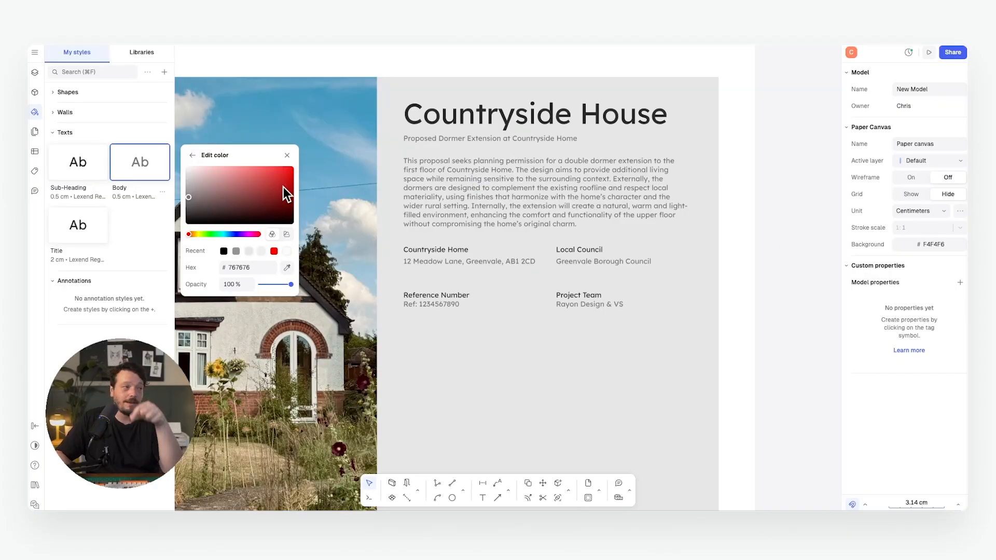
{"action": "mouse_move", "coordinate": [185, 197]}
{"action": "left_mouse_down"}
{"action": "mouse_move", "coordinate": [173, 231]}
{"action": "mouse_move", "coordinate": [166, 195]}
{"action": "left_mouse_up"}
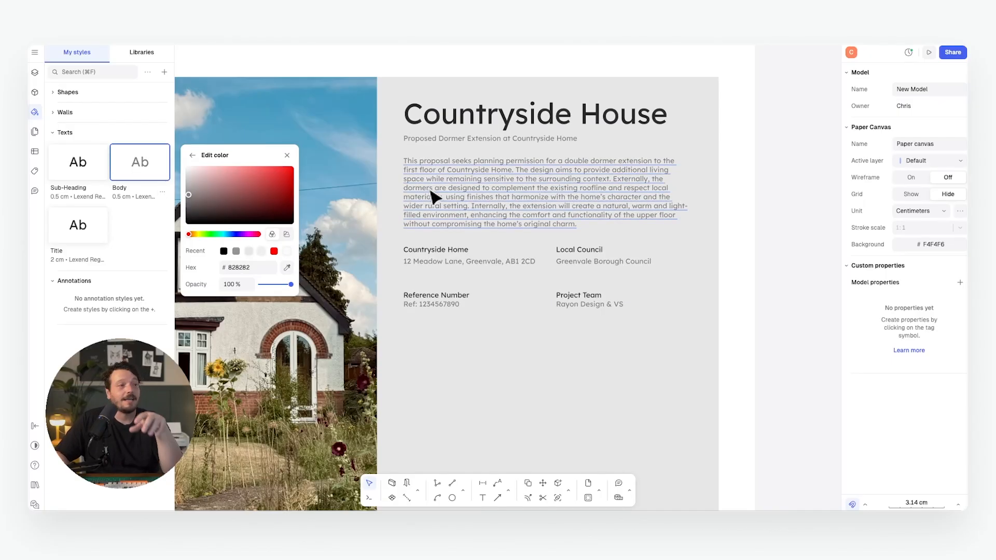
{"action": "left_click", "coordinate": [789, 249]}
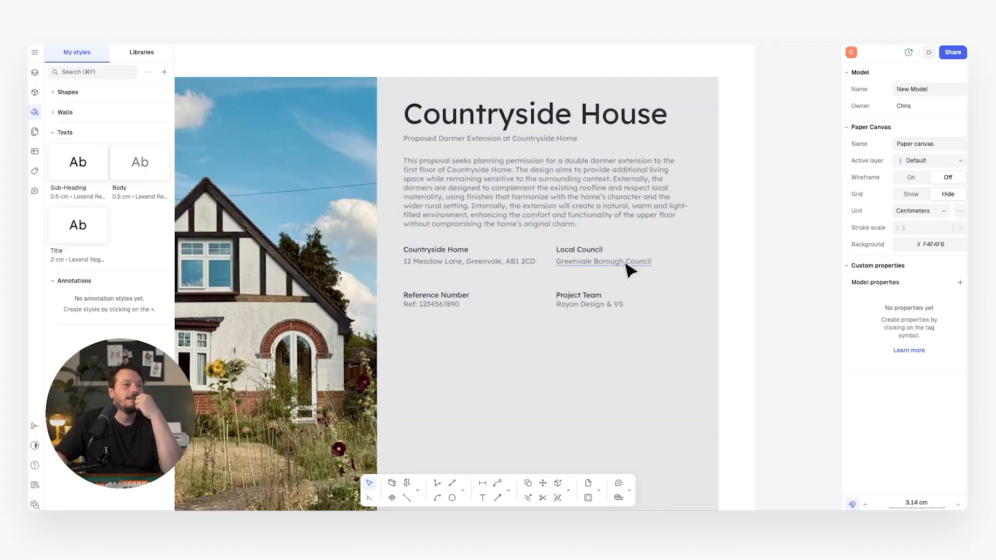
Step: Give the "Proposed Dormer Extension at Countryside Home" line the Sub-Heading style by picking it from the "Countryside Home" heading
{"action": "left_click", "coordinate": [465, 139]}
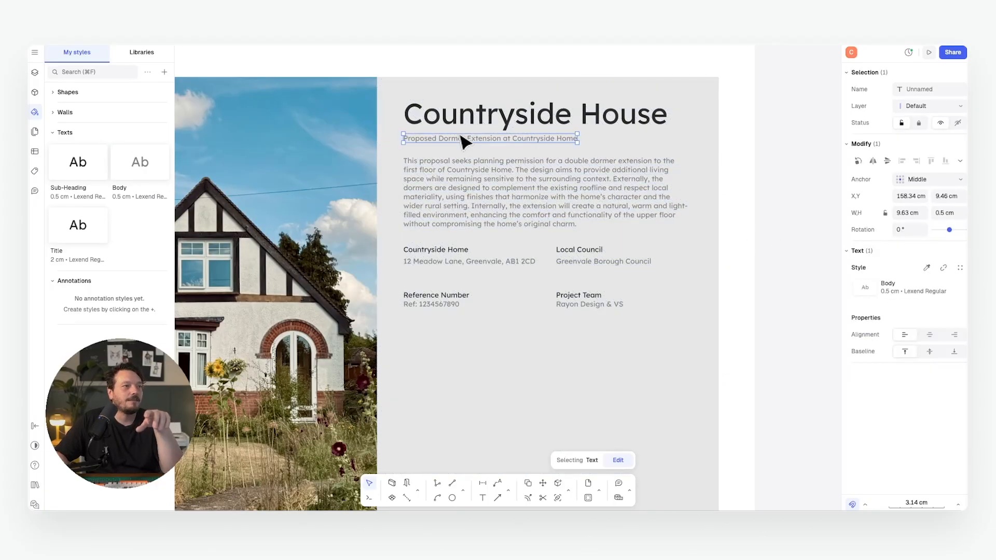
{"action": "left_click", "coordinate": [928, 268]}
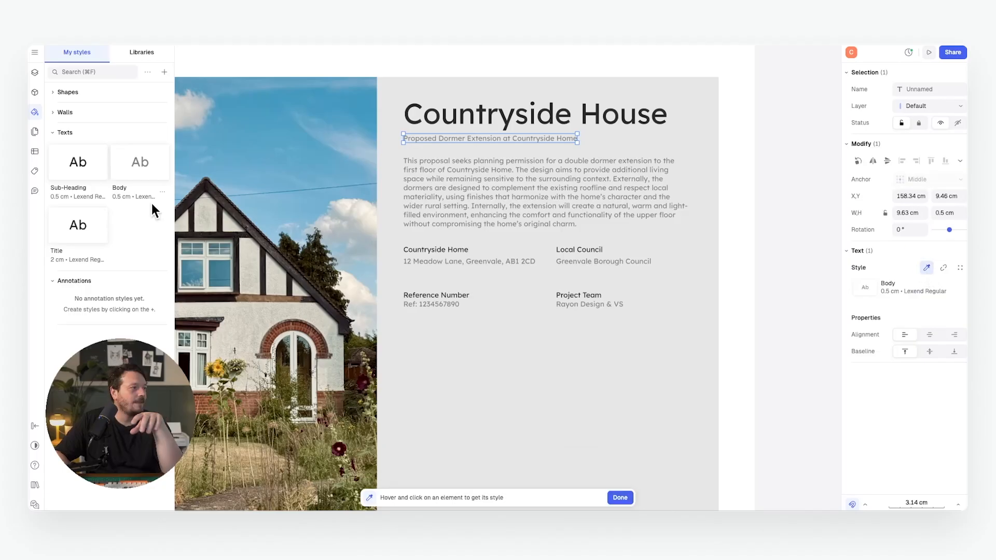
{"action": "left_click", "coordinate": [436, 256]}
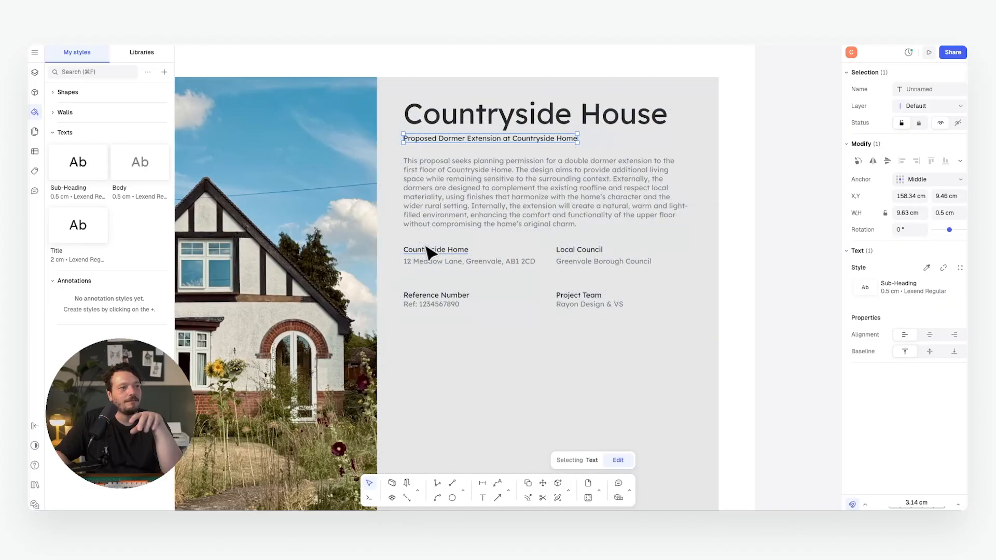
{"action": "left_click", "coordinate": [822, 254]}
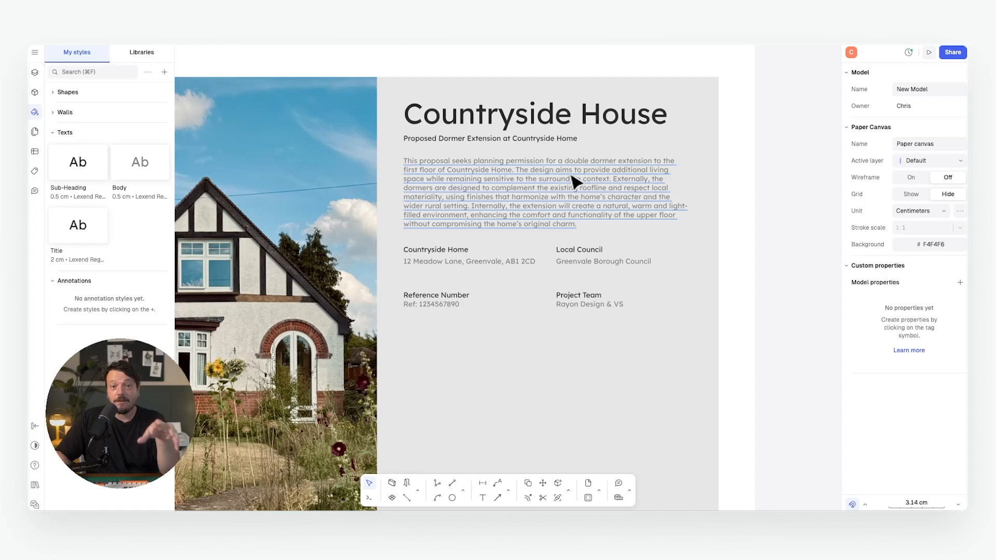
Step: Add a second page in A3 format and align it beside the cover page
{"action": "scroll", "coordinate": [574, 180], "scroll_direction": "down", "scroll_amount": 5}
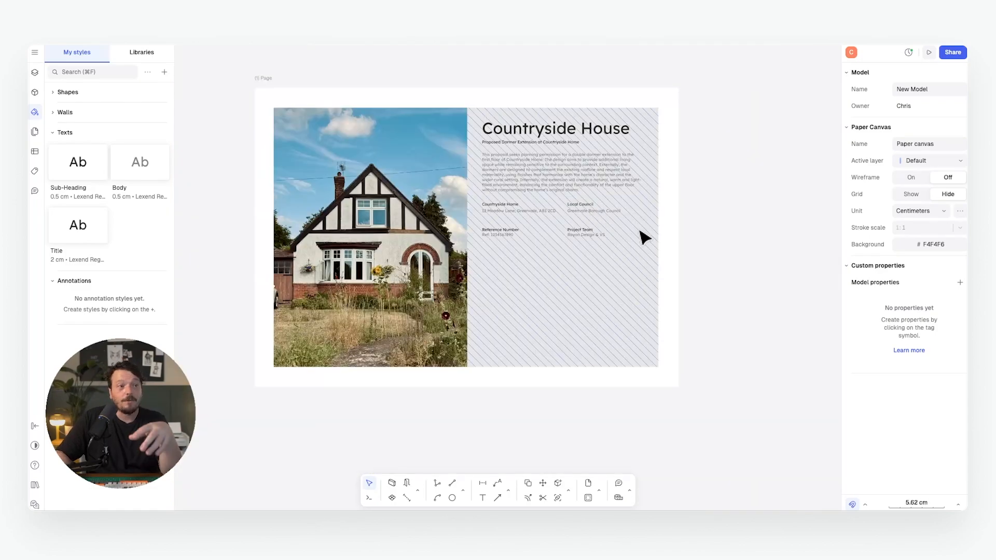
{"action": "scroll", "coordinate": [559, 224], "scroll_direction": "up", "scroll_amount": 8}
{"action": "scroll", "coordinate": [559, 223], "scroll_direction": "down", "scroll_amount": 3}
{"action": "scroll", "coordinate": [415, 259], "scroll_direction": "down", "scroll_amount": 7}
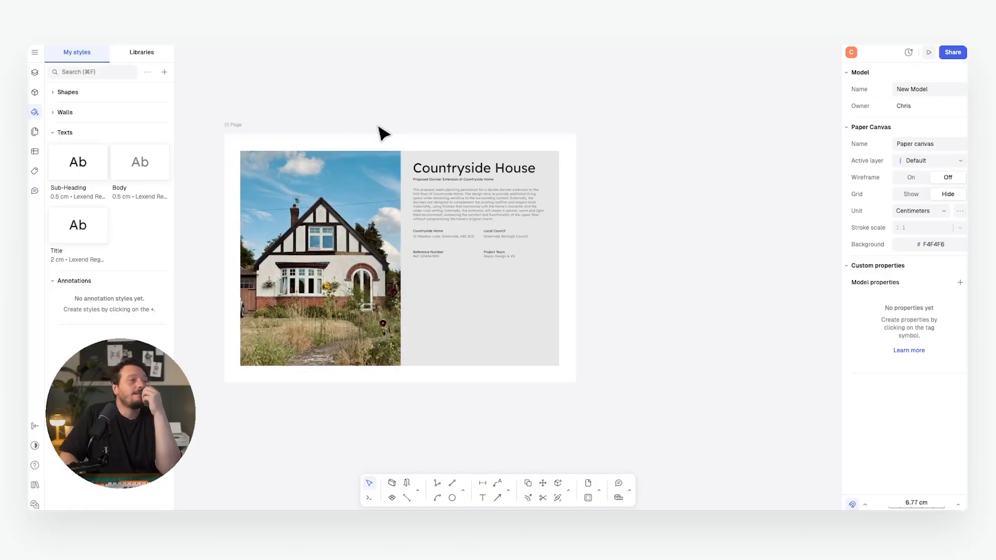
{"action": "left_click", "coordinate": [36, 76]}
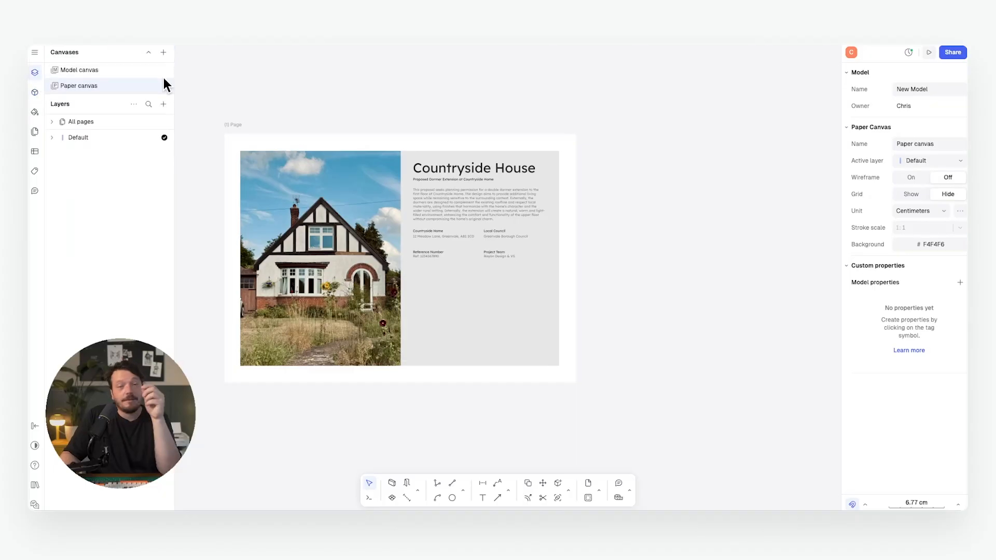
{"action": "left_click", "coordinate": [163, 104]}
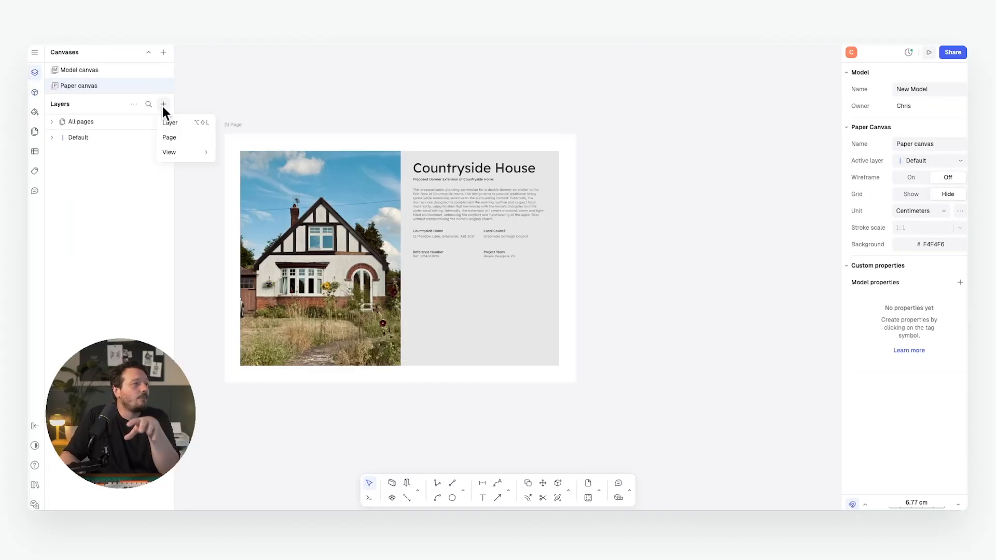
{"action": "mouse_move", "coordinate": [197, 152]}
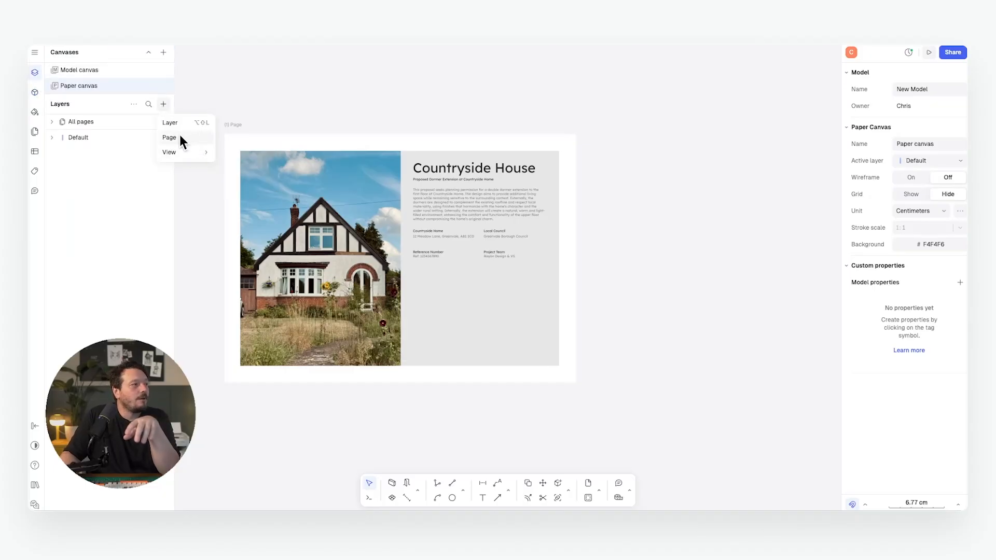
{"action": "left_click", "coordinate": [181, 137]}
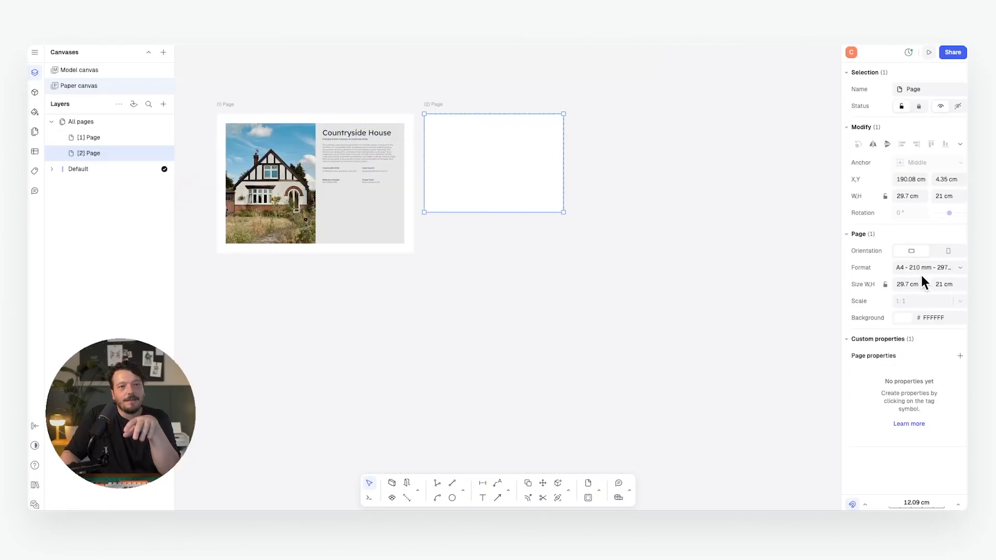
{"action": "left_click", "coordinate": [926, 268]}
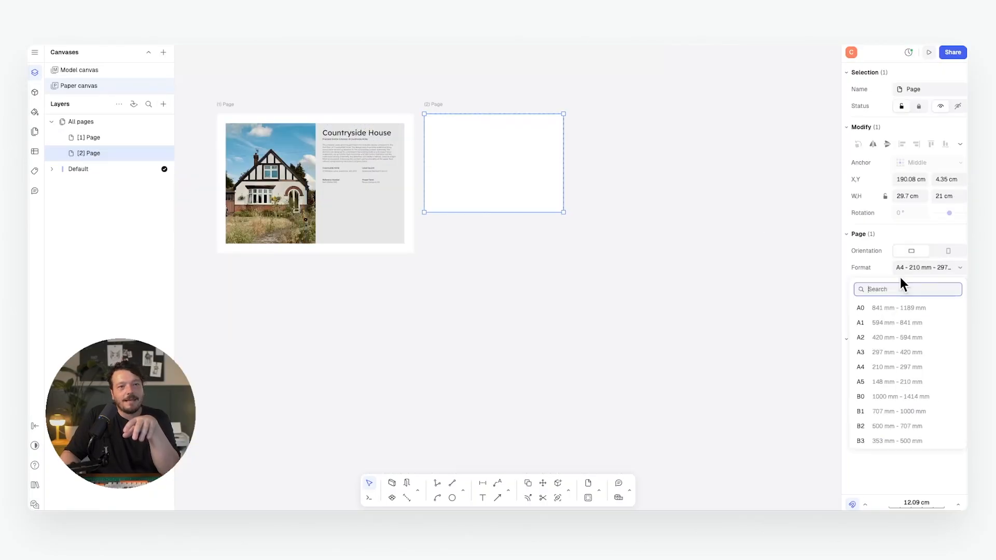
{"action": "left_click", "coordinate": [902, 352]}
{"action": "left_click_drag", "start_coordinate": [432, 104], "coordinate": [466, 125]}
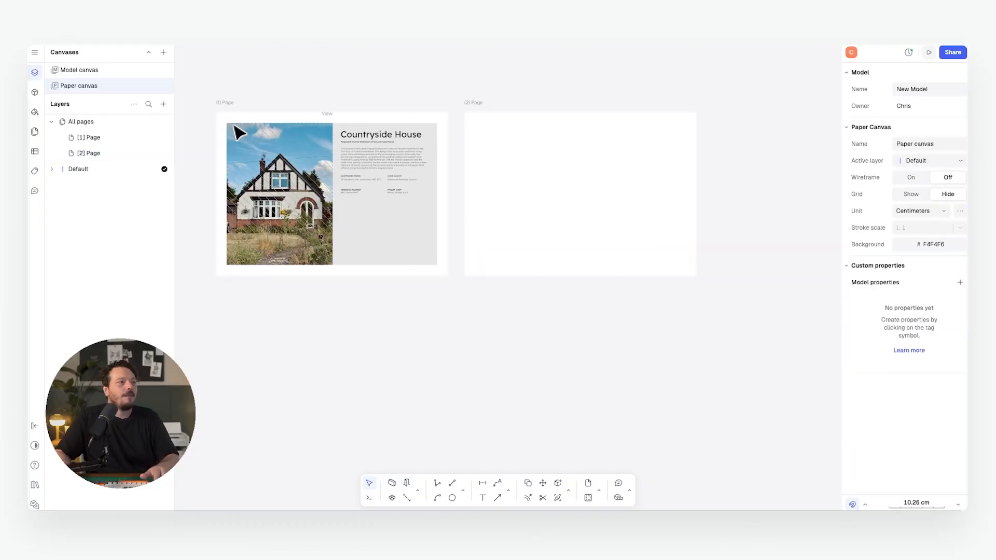
Step: Copy the cover page's photo view, grey panel and texts to the same position on the second page, using the page corners as reference points
{"action": "scroll", "coordinate": [240, 130], "scroll_direction": "up", "scroll_amount": 2, "text": "ctrl"}
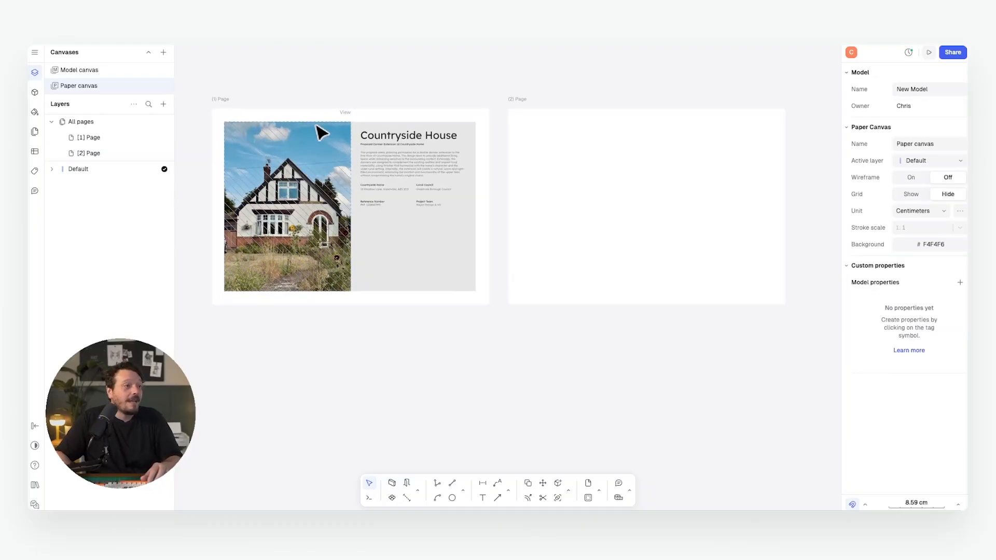
{"action": "left_click_drag", "start_coordinate": [222, 122], "coordinate": [483, 303]}
{"action": "key", "text": "c"}
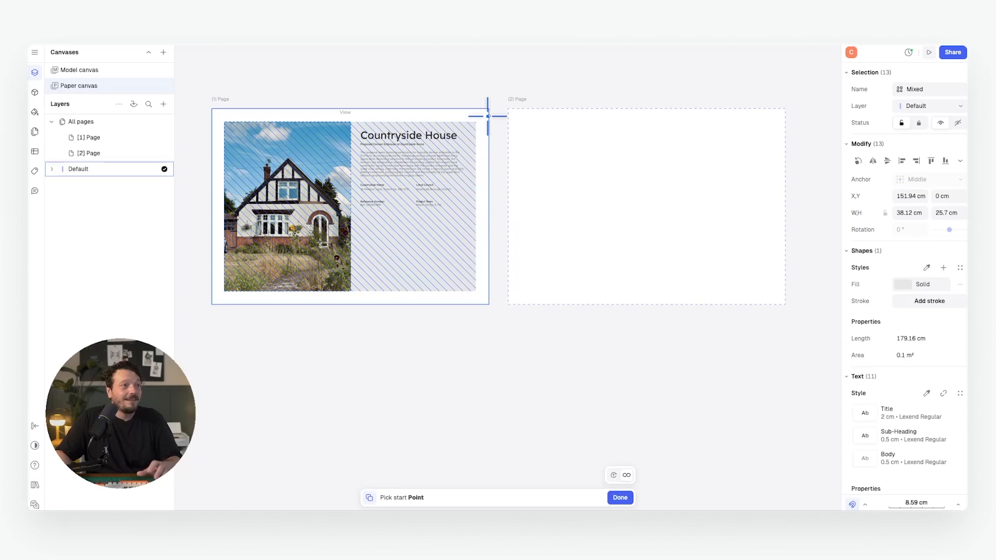
{"action": "left_click", "coordinate": [489, 108]}
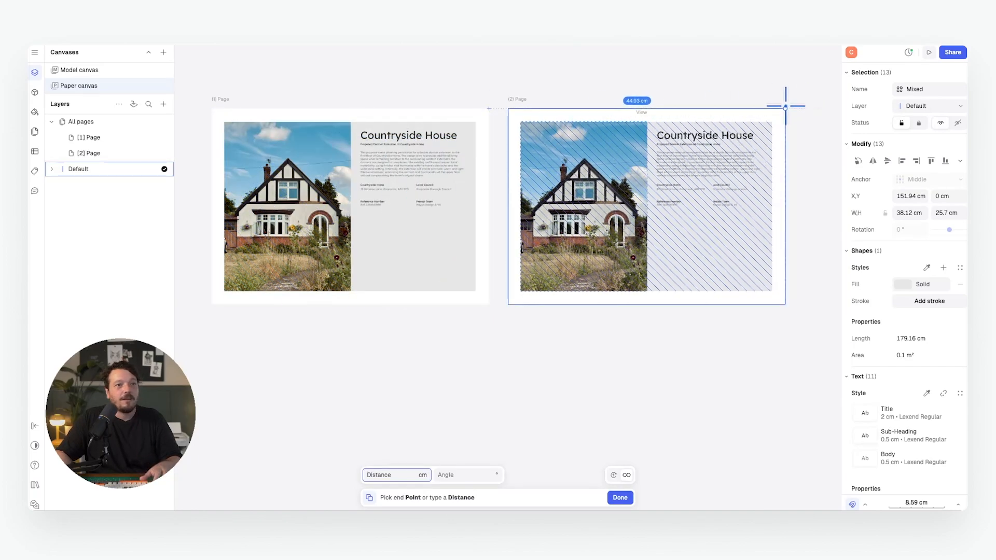
{"action": "scroll", "coordinate": [710, 177], "scroll_direction": "right", "scroll_amount": 5}
{"action": "key", "text": "Escape"}
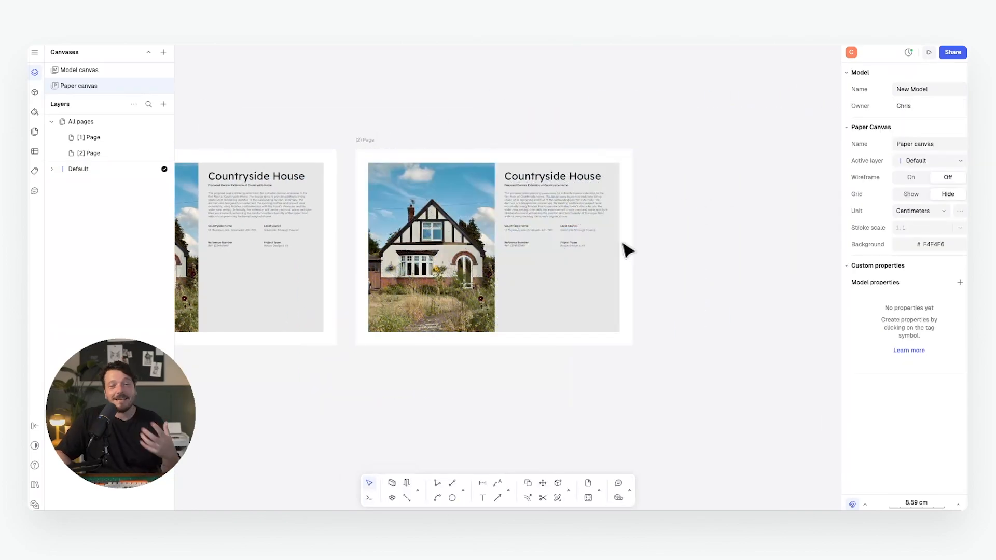
Step: Change the title on the second page to "Legend"
{"action": "scroll", "coordinate": [518, 201], "scroll_direction": "up", "scroll_amount": 5, "text": "ctrl"}
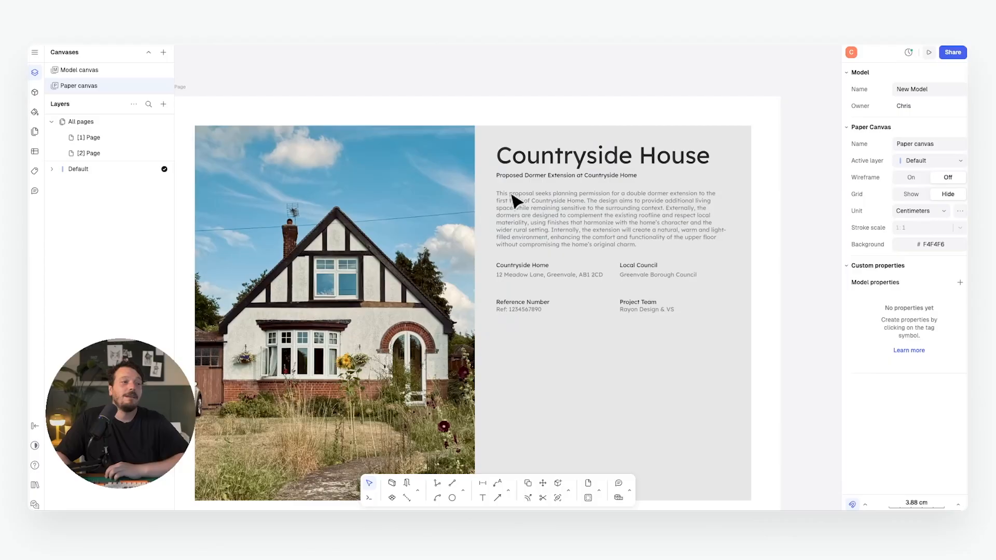
{"action": "double_click", "coordinate": [599, 163]}
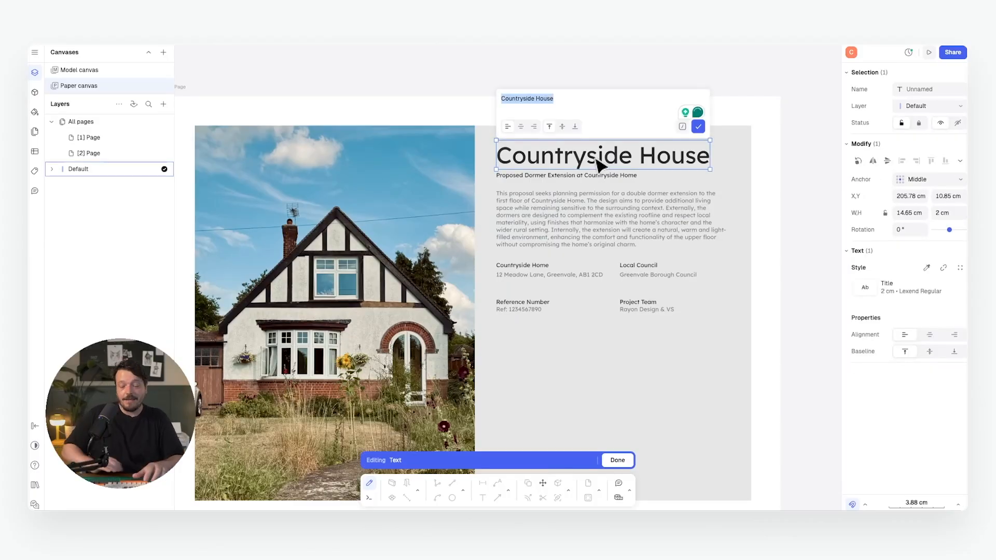
{"action": "type", "text": "Legewnd"}
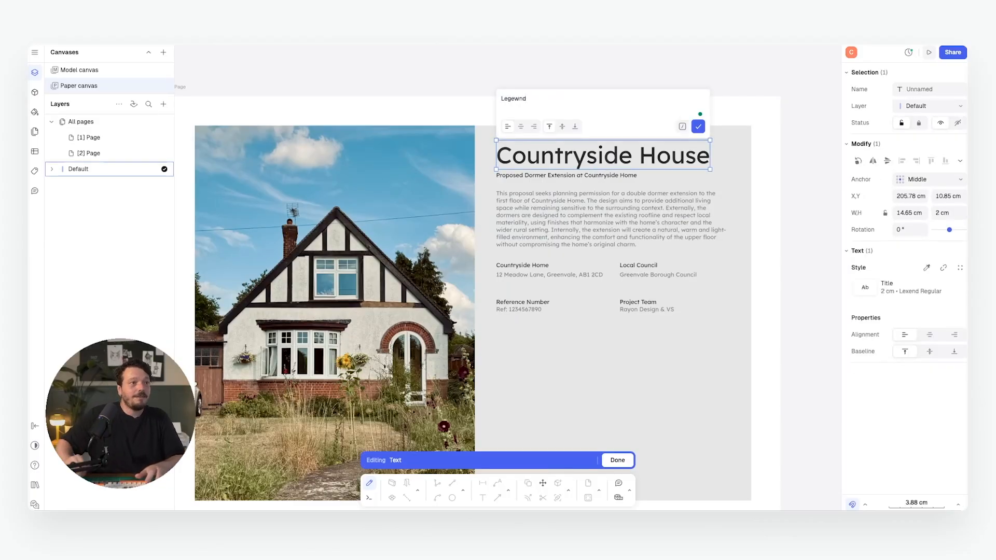
{"action": "key", "text": "BackSpace"}
{"action": "key", "text": "BackSpace"}
{"action": "key", "text": "BackSpace"}
{"action": "type", "text": "nd"}
{"action": "key", "text": "Return"}
{"action": "left_click", "coordinate": [789, 197]}
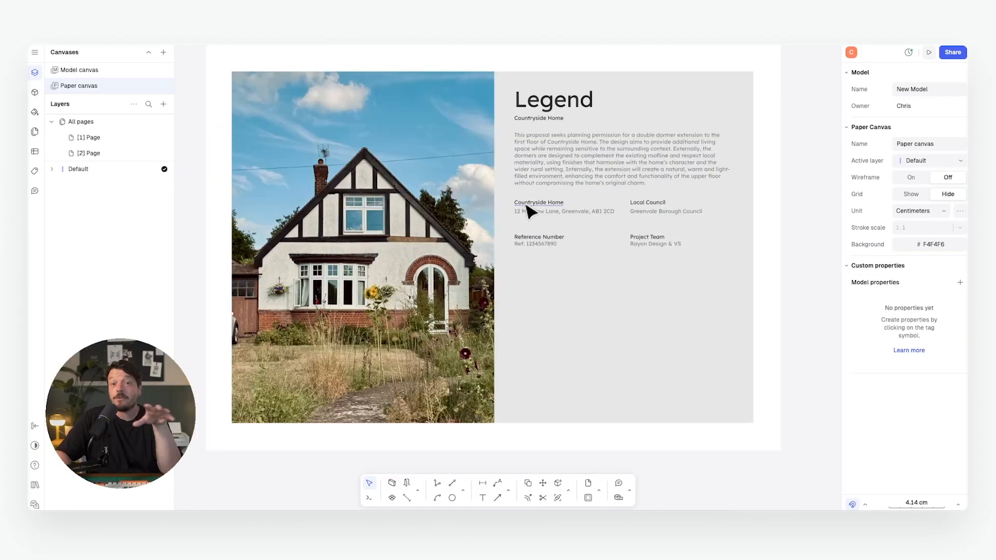
Step: Import the "Example Image" file into the Model canvas and place it just beside the house photo, aligned with it
{"action": "left_click", "coordinate": [87, 70]}
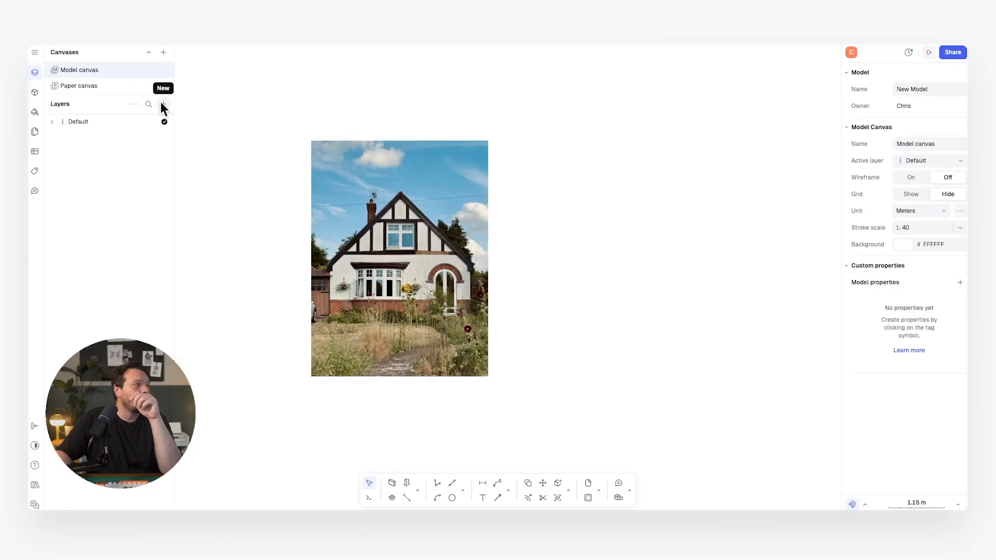
{"action": "left_click", "coordinate": [35, 52]}
{"action": "mouse_move", "coordinate": [65, 116]}
{"action": "left_click", "coordinate": [166, 115]}
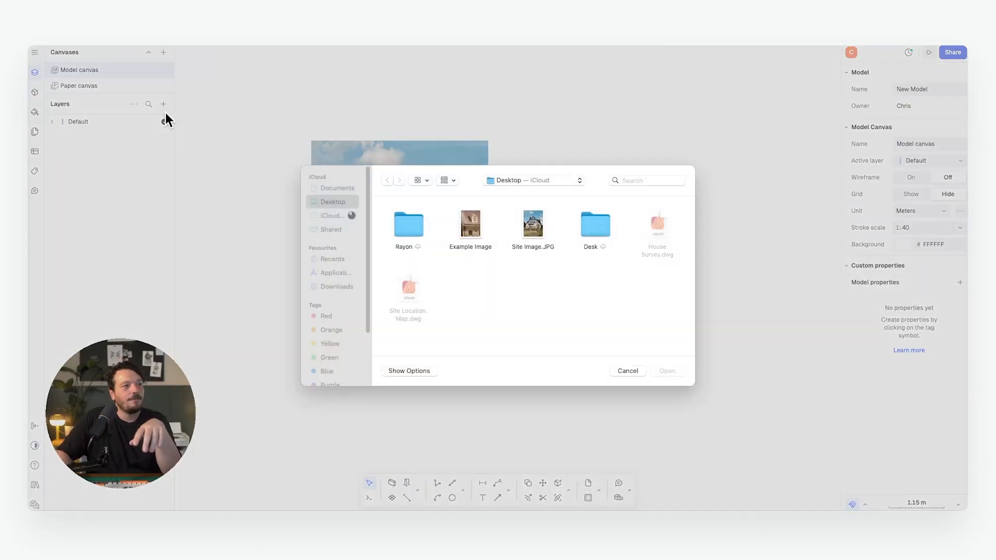
{"action": "left_click", "coordinate": [464, 236]}
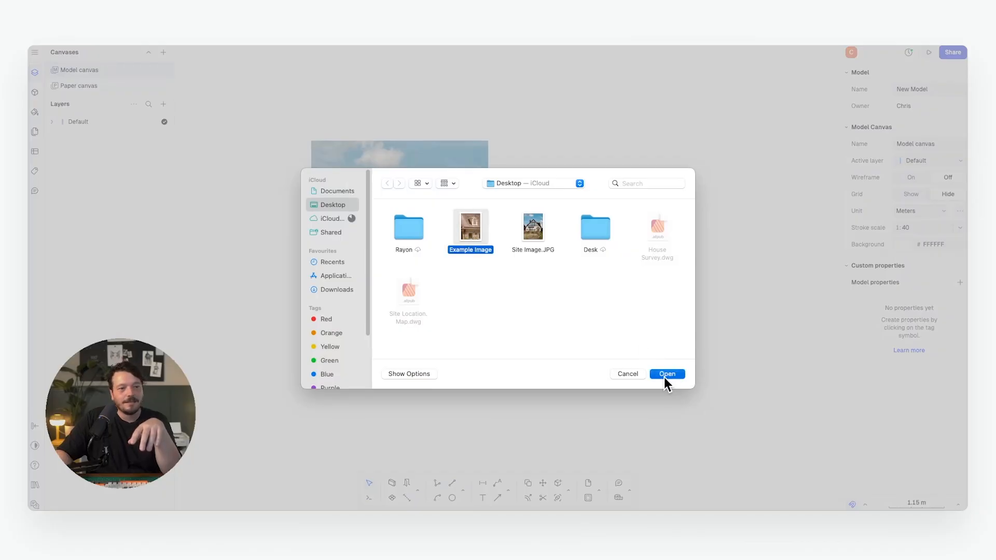
{"action": "left_click", "coordinate": [667, 374]}
{"action": "left_click", "coordinate": [553, 217]}
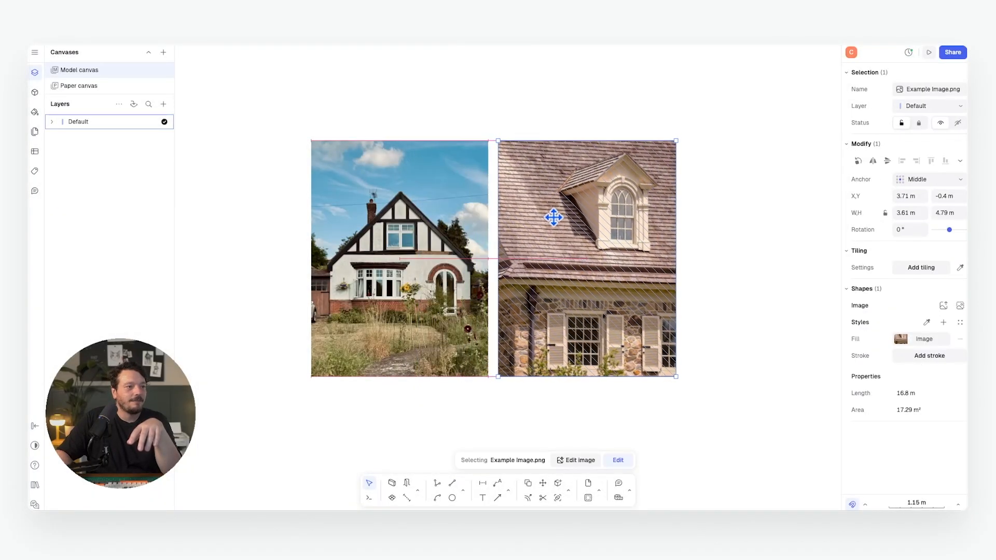
{"action": "left_click", "coordinate": [739, 269]}
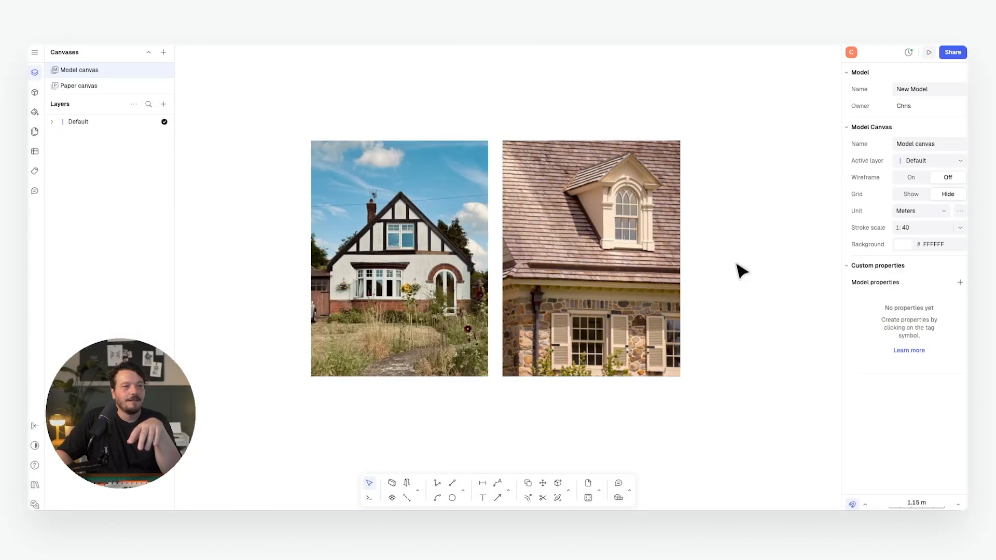
Step: Shift the view on the Legend page of the Paper canvas to frame the dormer example image instead of the house photo
{"action": "left_click", "coordinate": [77, 86]}
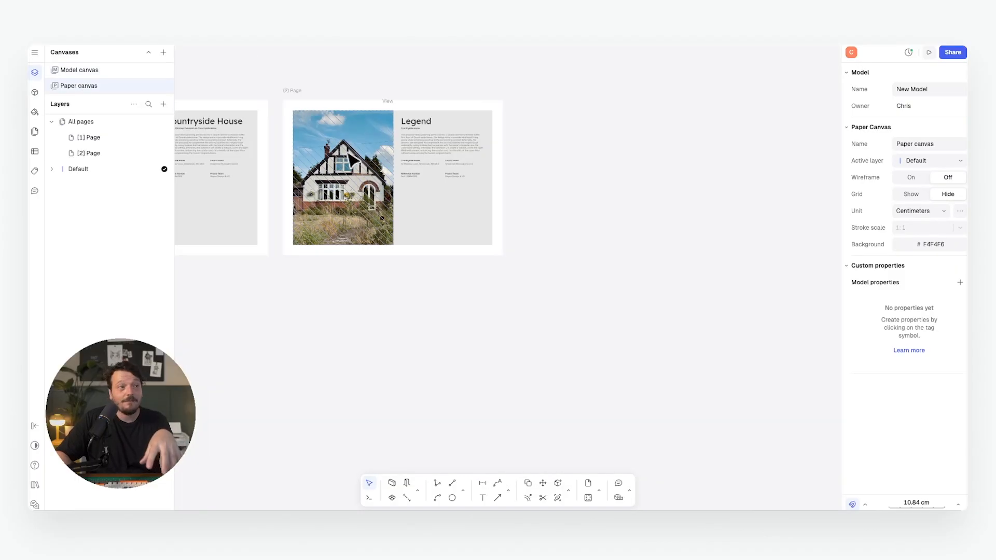
{"action": "double_click", "coordinate": [503, 161]}
{"action": "left_click_drag", "start_coordinate": [547, 161], "coordinate": [498, 162]}
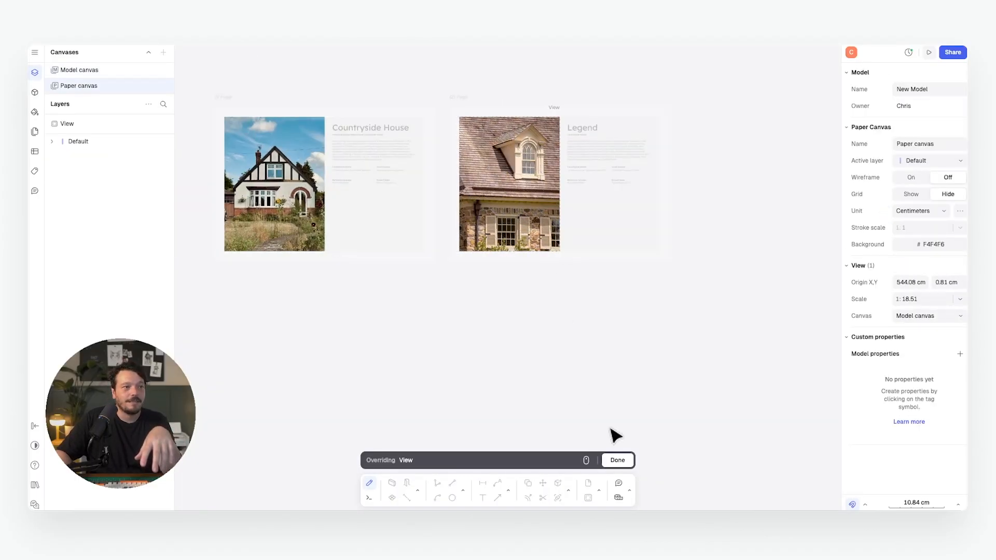
{"action": "left_click", "coordinate": [617, 461]}
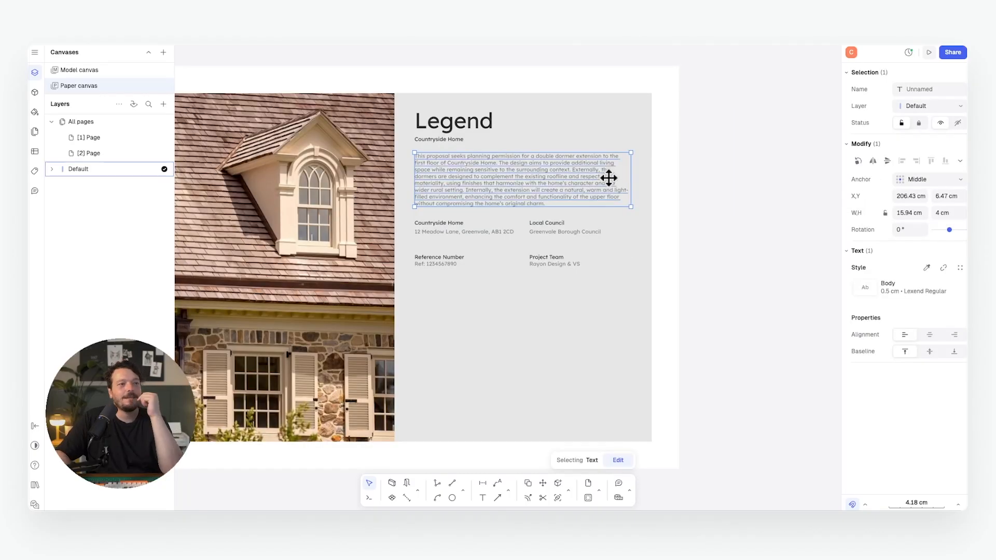
Step: Replace the Legend page's body paragraph with a numbered list from 01. to 07., one number per line
{"action": "double_click", "coordinate": [609, 178]}
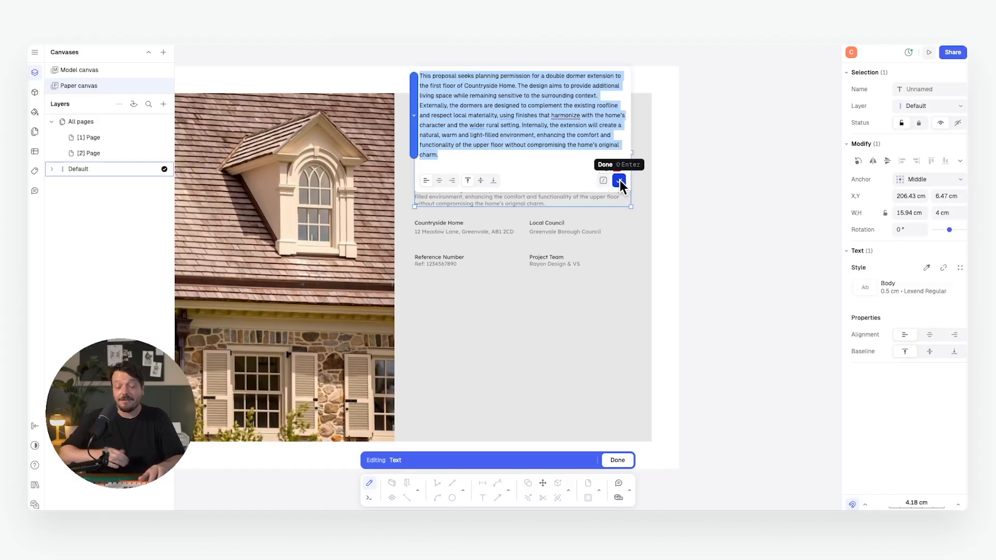
{"action": "type", "text": "01."}
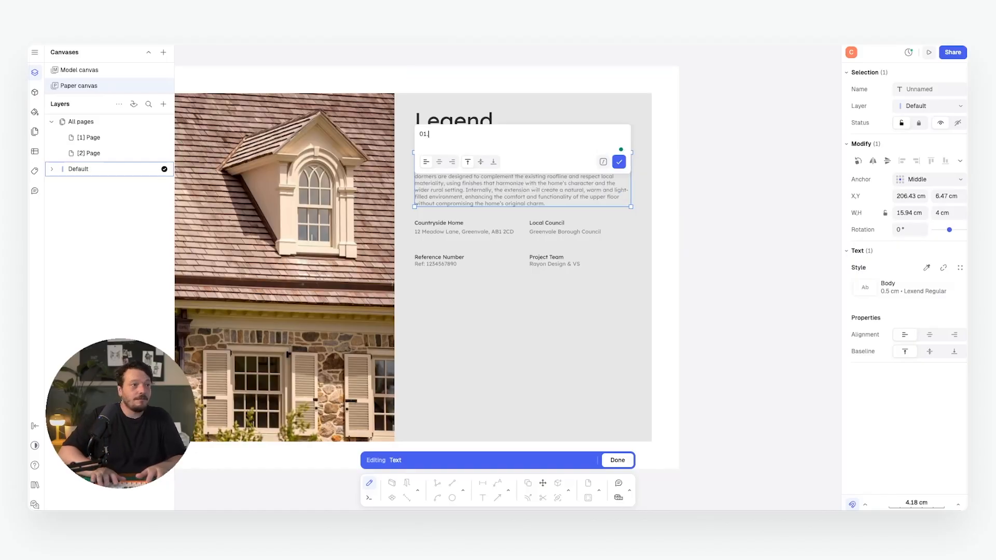
{"action": "key", "text": "Return"}
{"action": "type", "text": "02."}
{"action": "key", "text": "Return"}
{"action": "type", "text": "03."}
{"action": "key", "text": "Return"}
{"action": "type", "text": "04."}
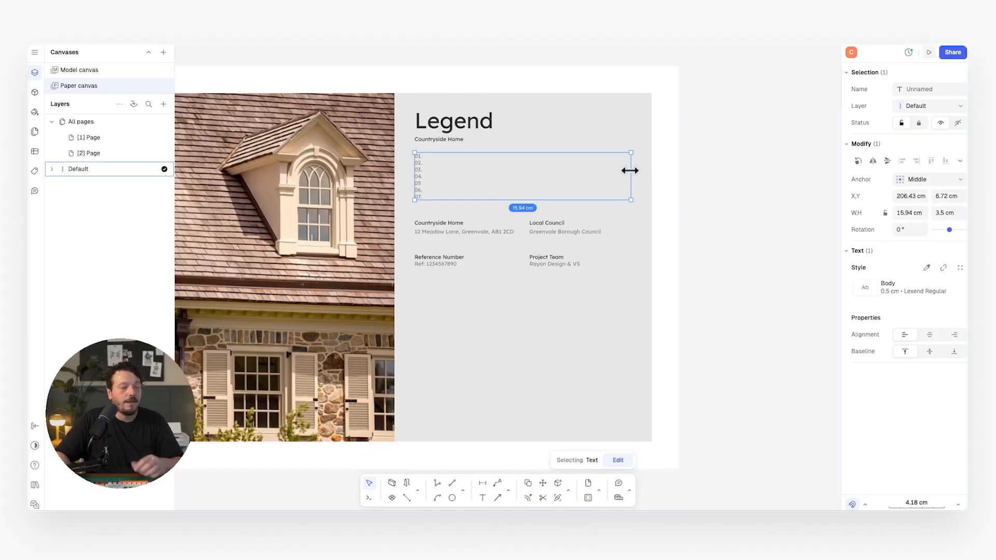
Step: Narrow the numbered list's text box to 7.97 cm and copy it alongside, aligned with the "Local Council" text column
{"action": "left_click_drag", "start_coordinate": [630, 171], "coordinate": [520, 167]}
{"action": "key", "text": "c"}
{"action": "left_click", "coordinate": [415, 153]}
{"action": "left_click", "coordinate": [529, 151]}
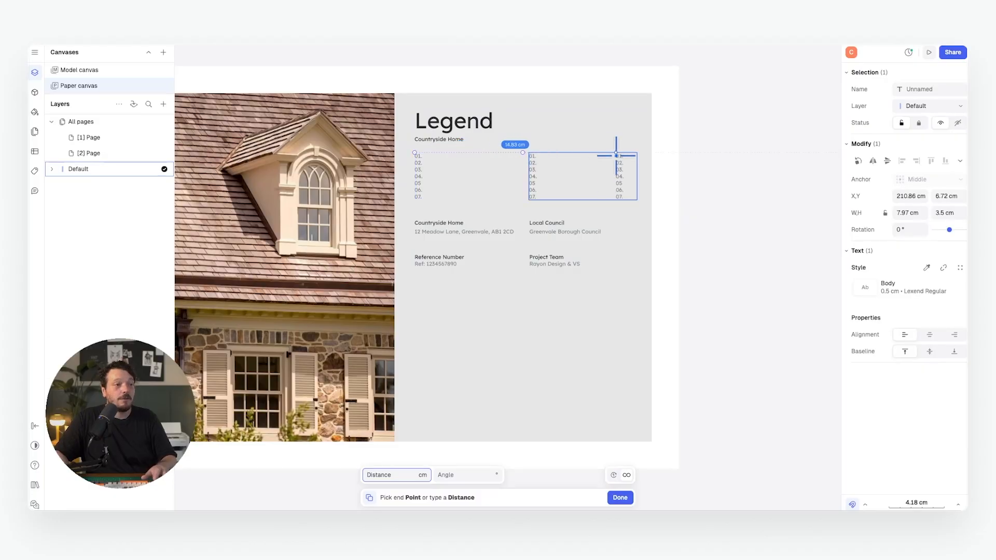
Step: Renumber the copied list from 08. to 14
{"action": "left_click", "coordinate": [536, 180]}
{"action": "left_click", "coordinate": [532, 175]}
{"action": "double_click", "coordinate": [532, 175]}
{"action": "left_click_drag", "start_coordinate": [544, 141], "coordinate": [532, 79]}
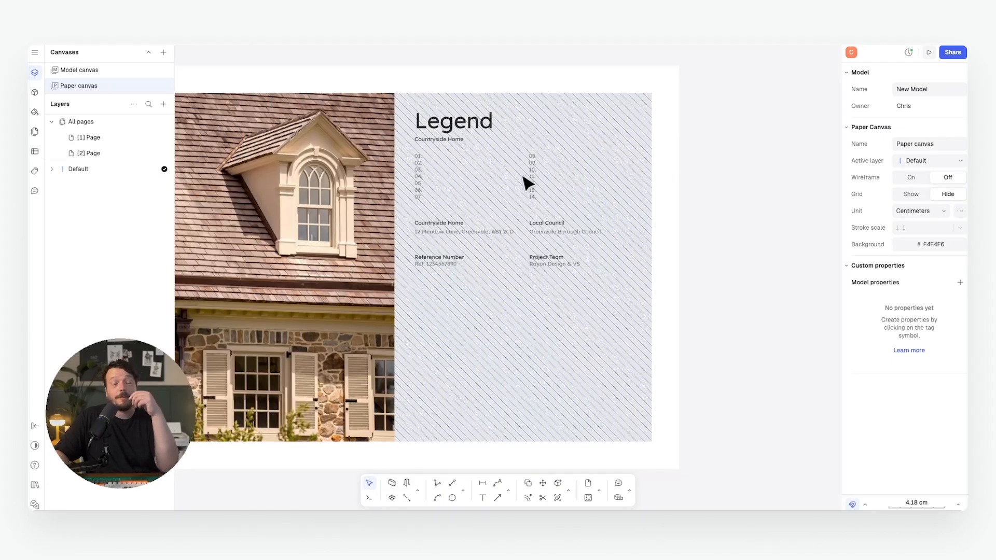
Step: Fill in the first list's drawing titles, starting with "Existing Site Plan" for 01. and "Existing Building Elevations" for 02
{"action": "scroll", "coordinate": [412, 162], "scroll_direction": "up", "scroll_amount": 2, "text": "ctrl"}
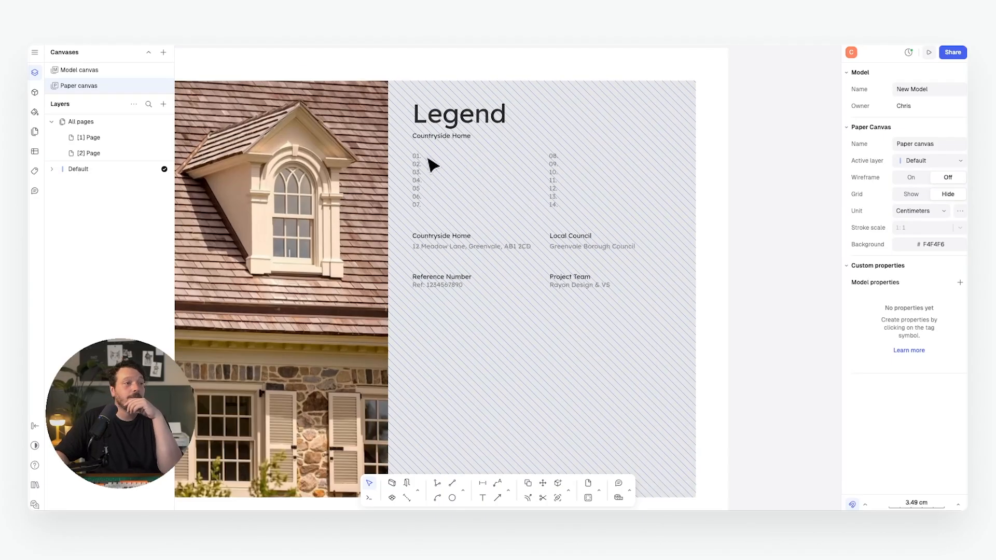
{"action": "left_click", "coordinate": [414, 157]}
{"action": "double_click", "coordinate": [418, 162]}
{"action": "left_click", "coordinate": [437, 73]}
{"action": "type", "text": "Ex"}
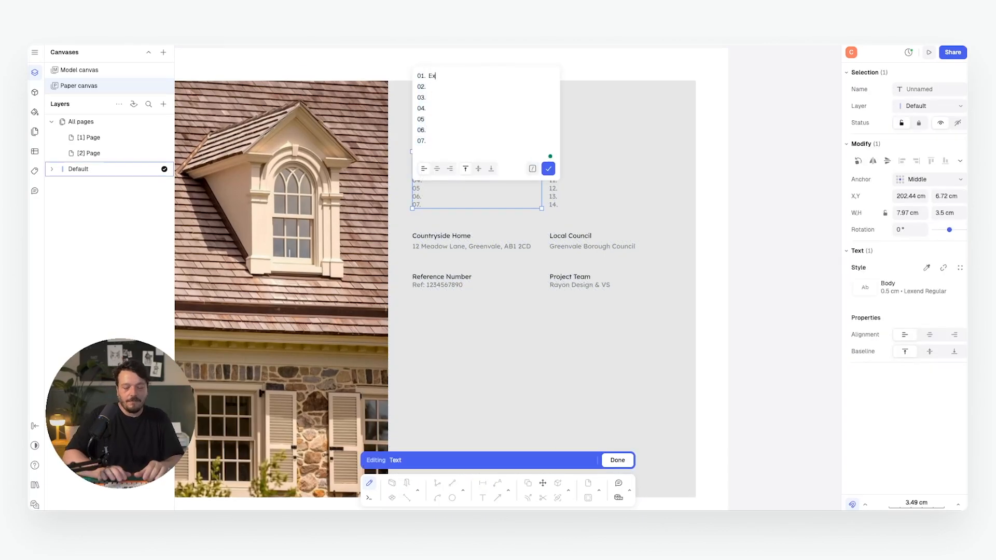
{"action": "type", "text": "isting Site Pl"}
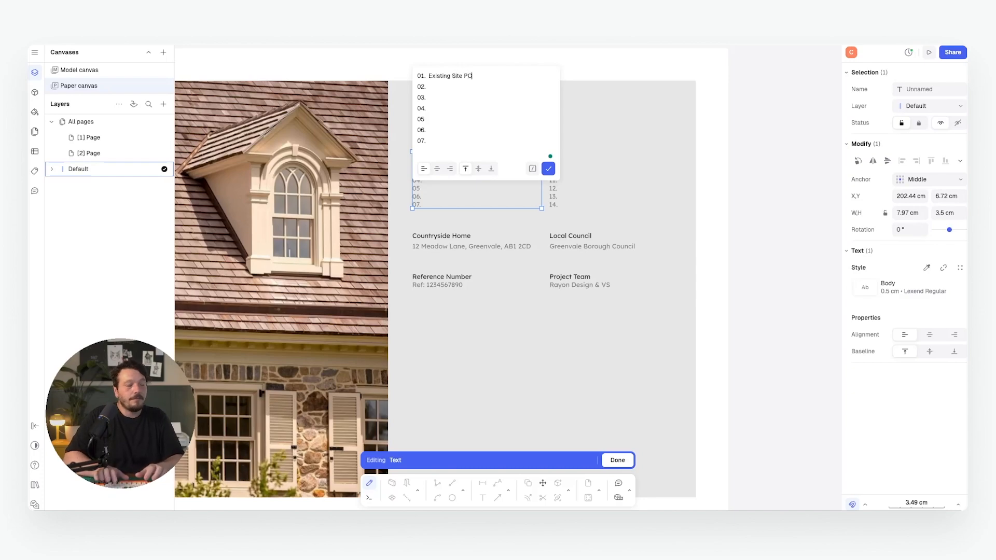
{"action": "type", "text": "an"}
{"action": "key", "text": "Down"}
{"action": "type", "text": "Existing Buillding Elevations"}
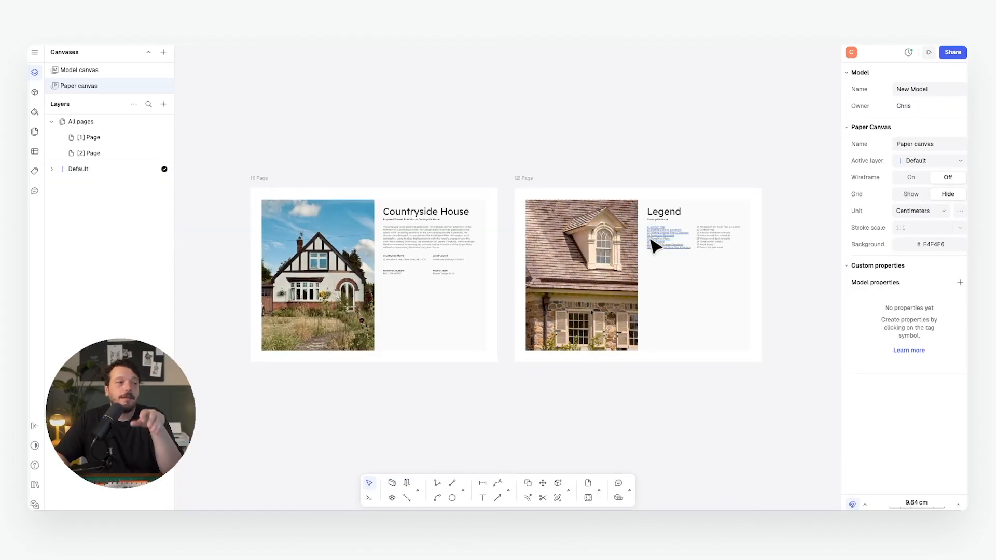
Step: Import the "Site Location Map.dwg" file from the Desktop into the Model canvas
{"action": "middle_click_drag", "start_coordinate": [696, 227], "coordinate": [694, 219]}
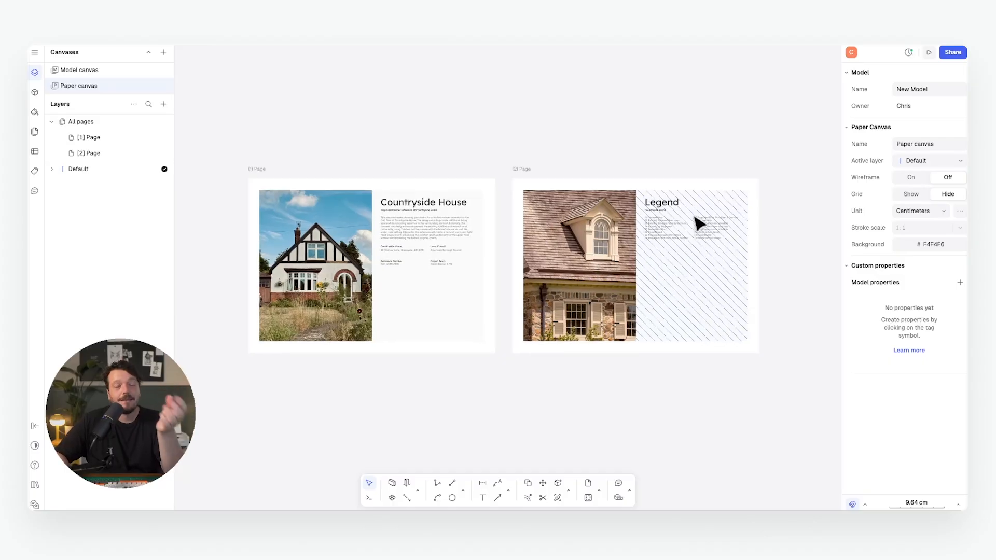
{"action": "left_click", "coordinate": [100, 73]}
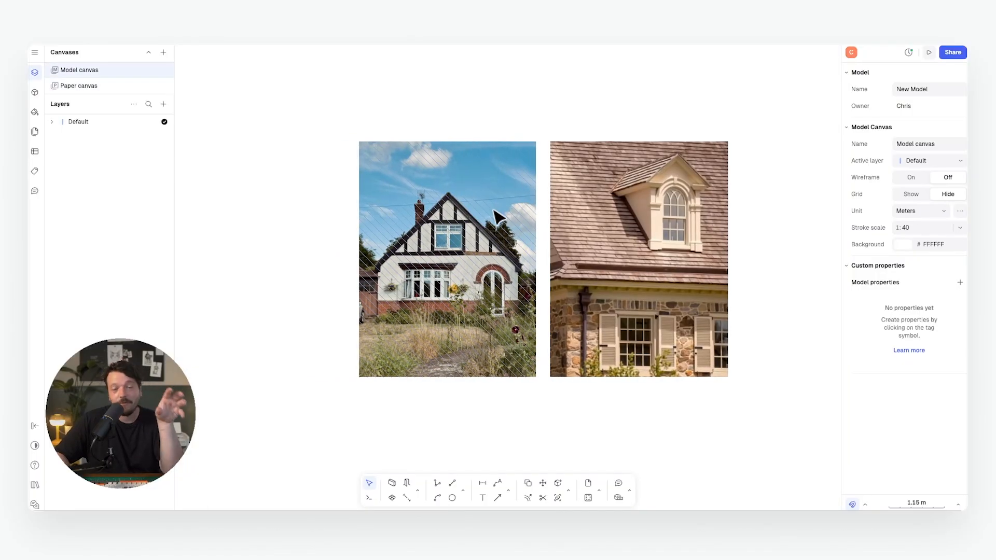
{"action": "scroll", "coordinate": [581, 224], "scroll_direction": "down", "scroll_amount": 10}
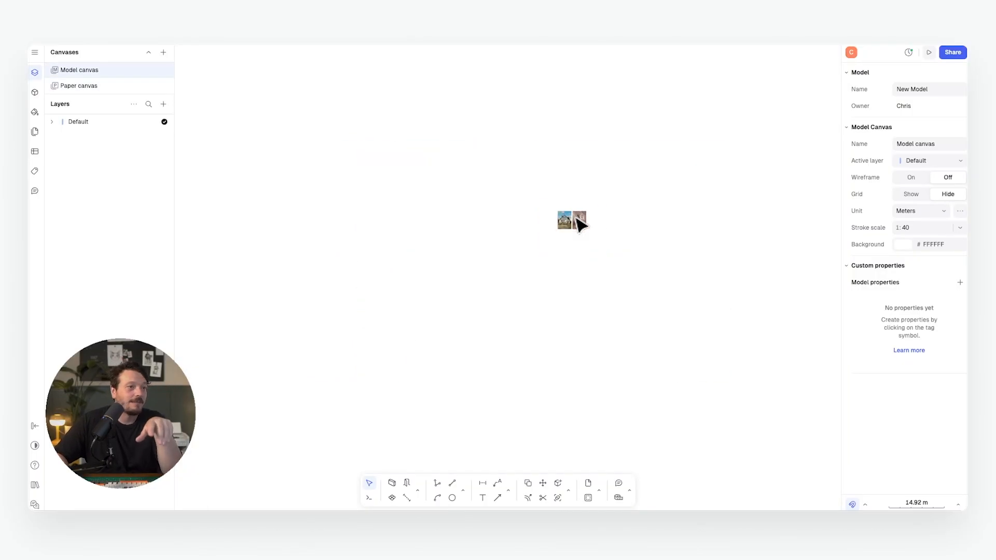
{"action": "scroll", "coordinate": [610, 222], "scroll_direction": "right", "scroll_amount": 4}
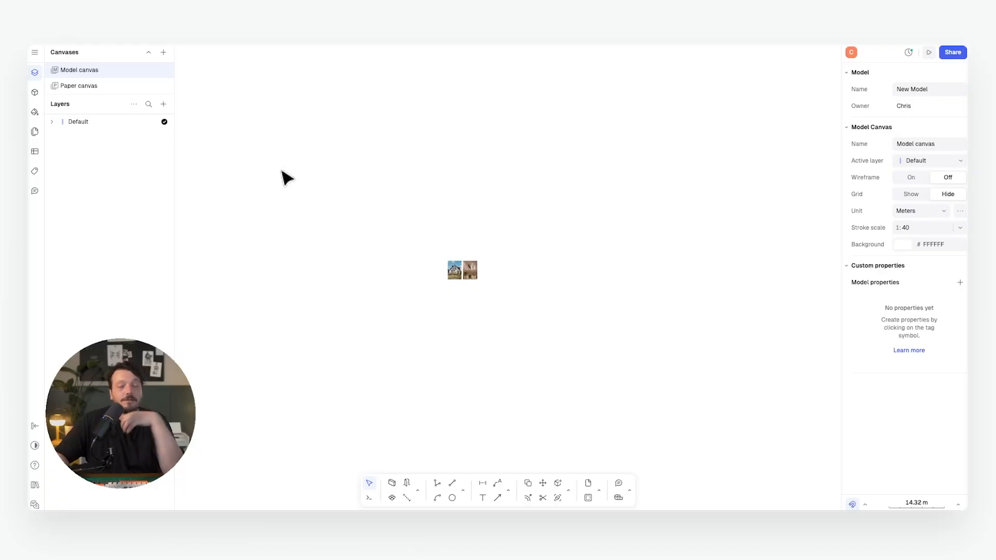
{"action": "left_click", "coordinate": [34, 52]}
{"action": "mouse_move", "coordinate": [107, 116]}
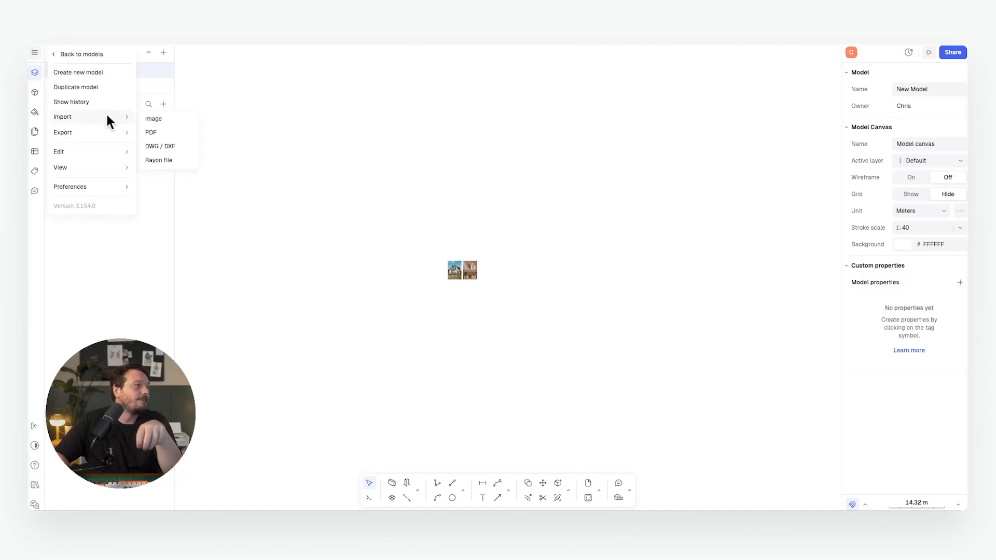
{"action": "left_click", "coordinate": [169, 148]}
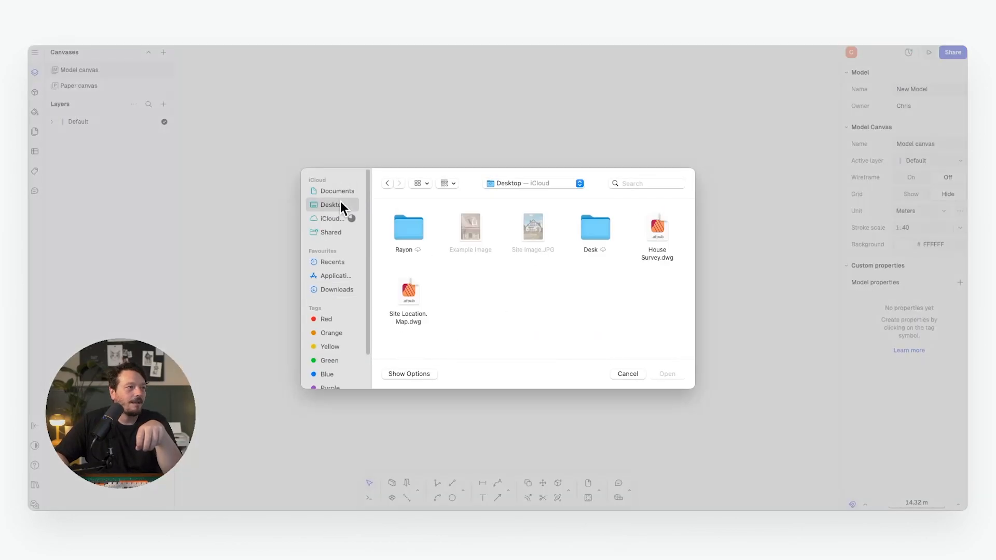
{"action": "left_click", "coordinate": [408, 298]}
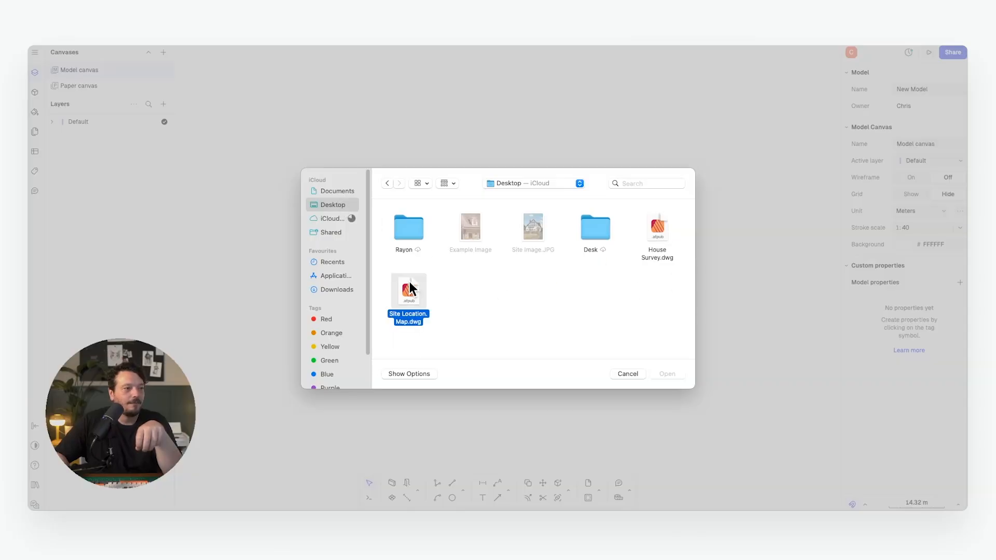
{"action": "left_click", "coordinate": [667, 374]}
{"action": "left_click", "coordinate": [587, 164]}
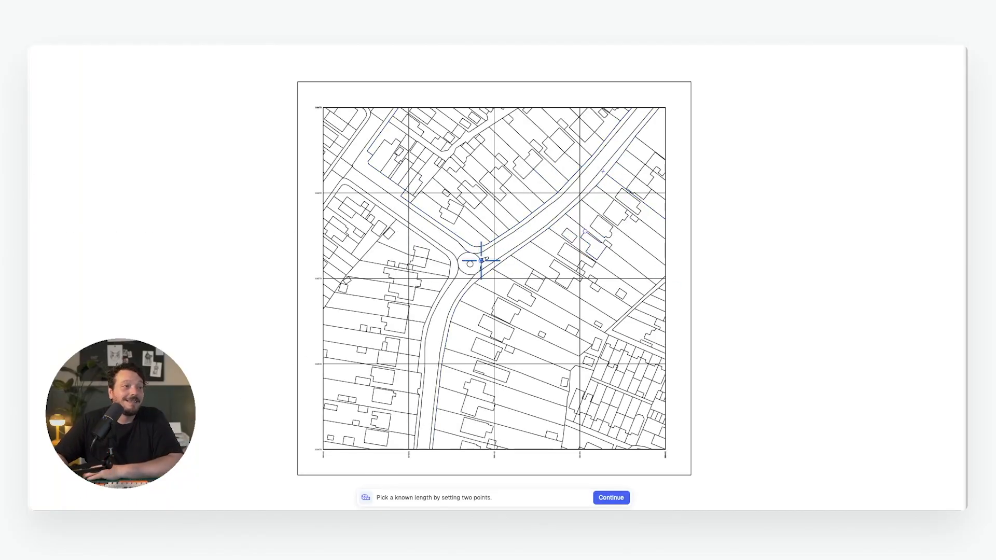
Step: Pick two neighbouring grid intersections on the site map as the known length and accept Meters as the import unit
{"action": "middle_click_drag", "start_coordinate": [487, 262], "coordinate": [478, 246]}
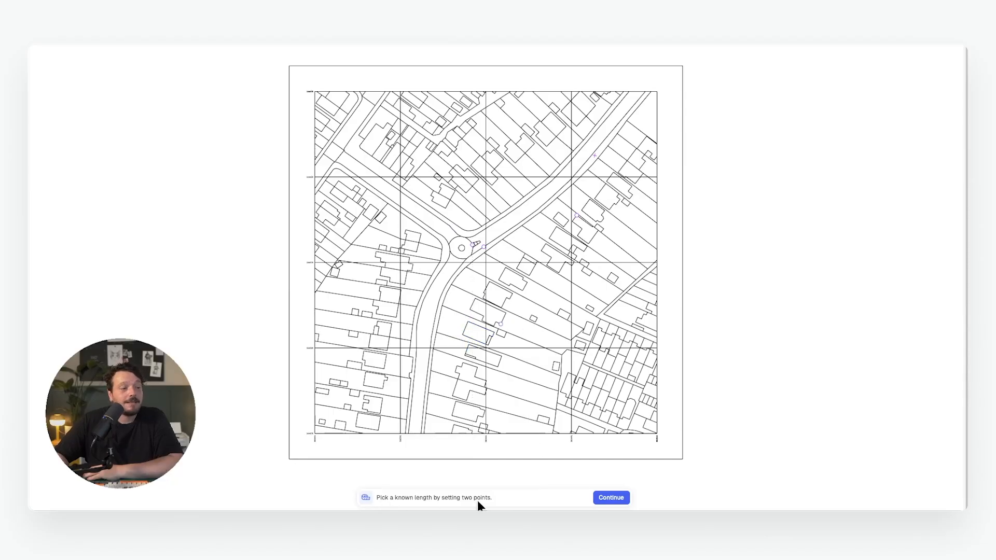
{"action": "scroll", "coordinate": [507, 164], "scroll_direction": "up", "scroll_amount": 2}
{"action": "scroll", "coordinate": [483, 179], "scroll_direction": "up", "scroll_amount": 3}
{"action": "left_click", "coordinate": [474, 184]}
{"action": "scroll", "coordinate": [316, 175], "scroll_direction": "down", "scroll_amount": 2}
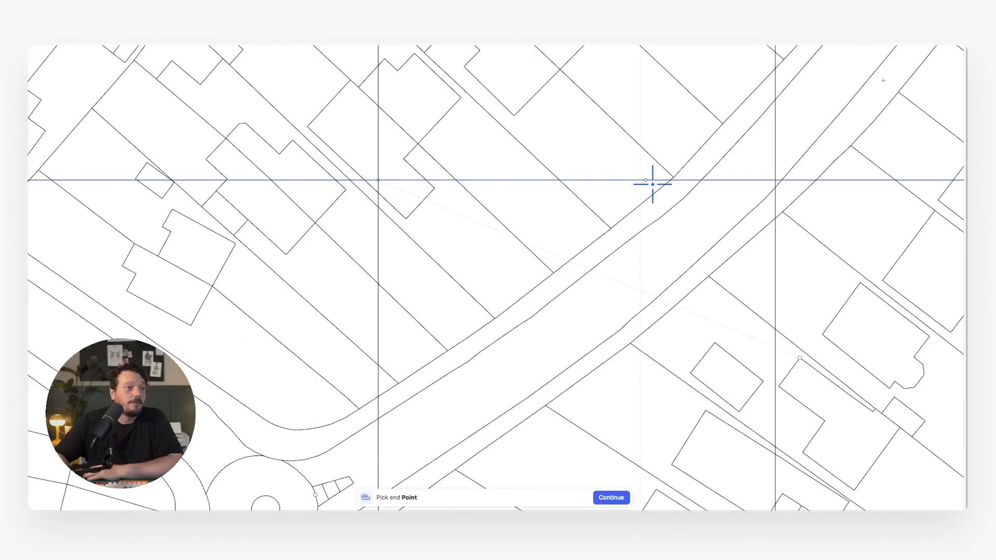
{"action": "scroll", "coordinate": [778, 179], "scroll_direction": "up", "scroll_amount": 3}
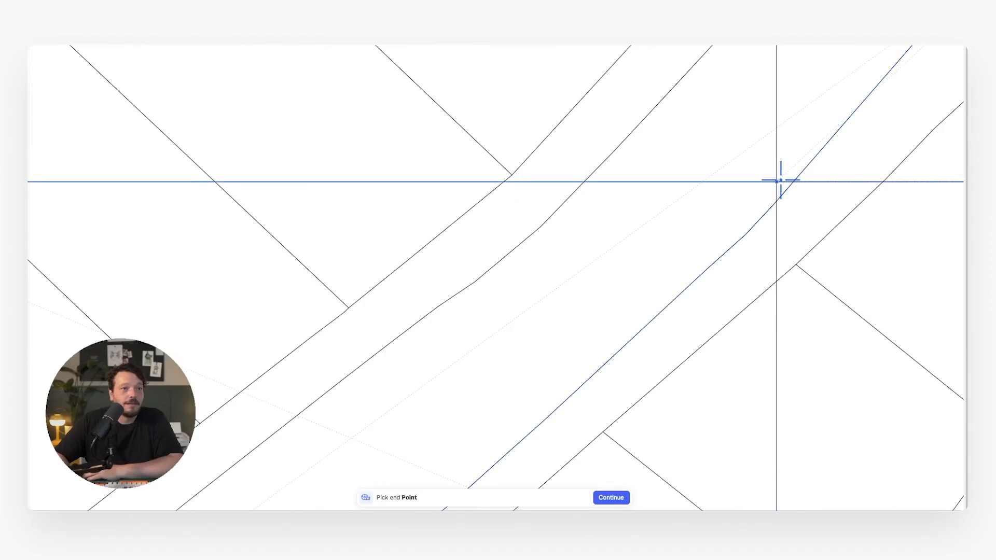
{"action": "left_click", "coordinate": [781, 180]}
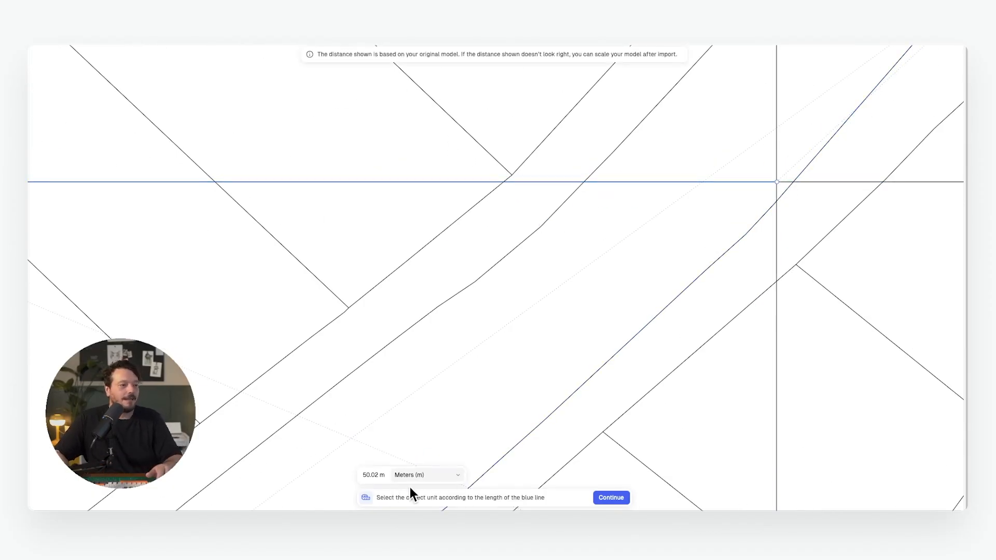
{"action": "left_click", "coordinate": [608, 496]}
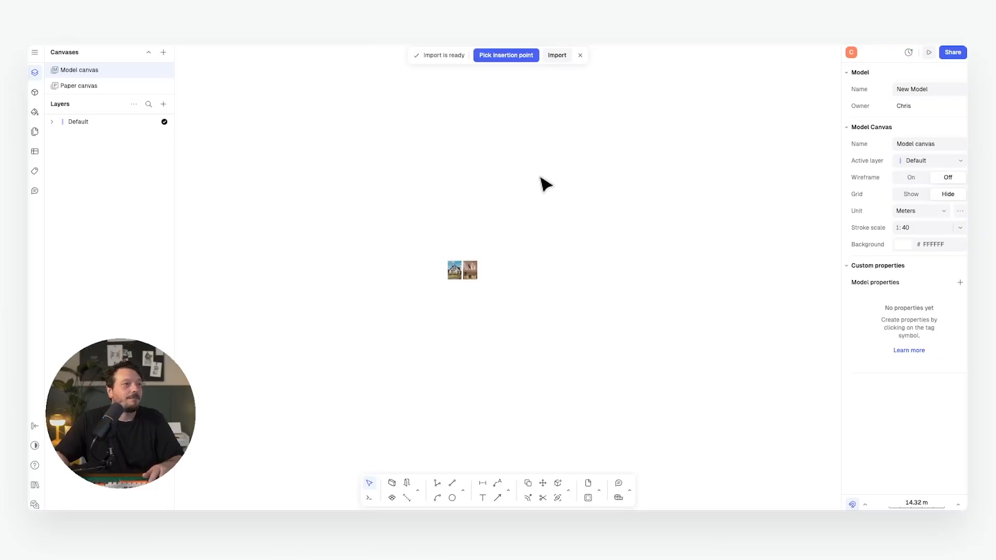
Step: Insert the site map into the Model canvas, move it clear of the two photos, and dismiss the import feedback prompt
{"action": "left_click", "coordinate": [500, 59]}
{"action": "left_click", "coordinate": [496, 267]}
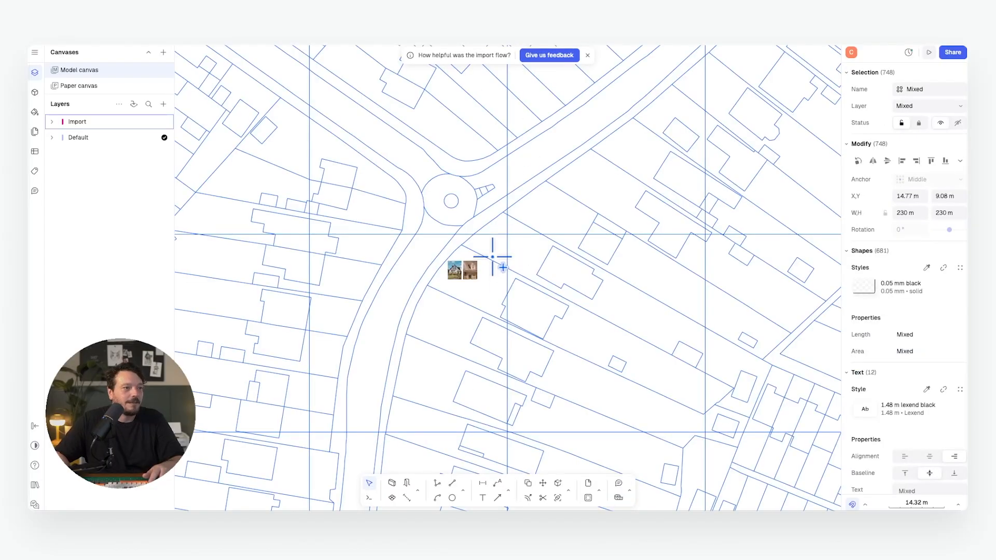
{"action": "left_click_drag", "start_coordinate": [382, 244], "coordinate": [486, 247]}
{"action": "key", "text": "Escape"}
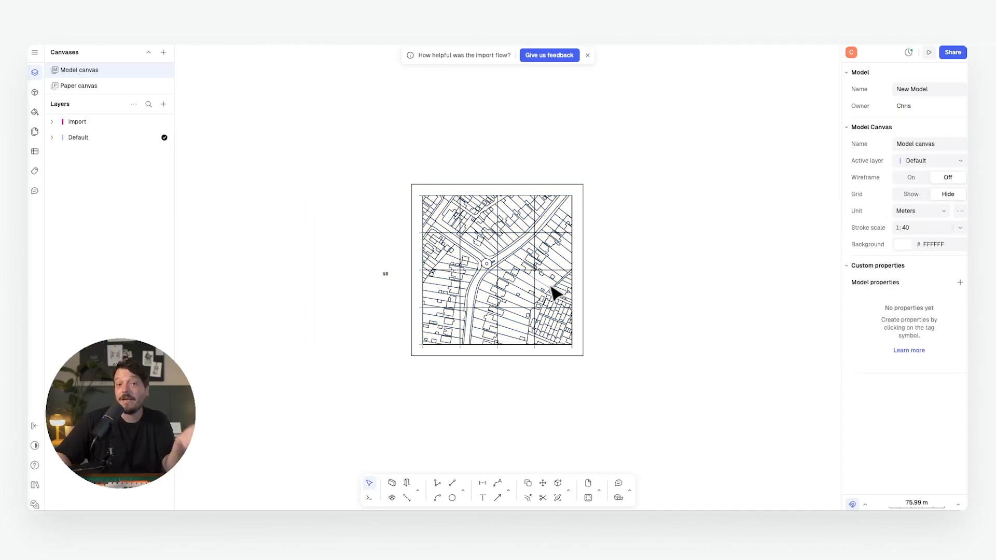
{"action": "scroll", "coordinate": [375, 269], "scroll_direction": "up", "scroll_amount": 5}
{"action": "scroll", "coordinate": [433, 297], "scroll_direction": "down", "scroll_amount": 5}
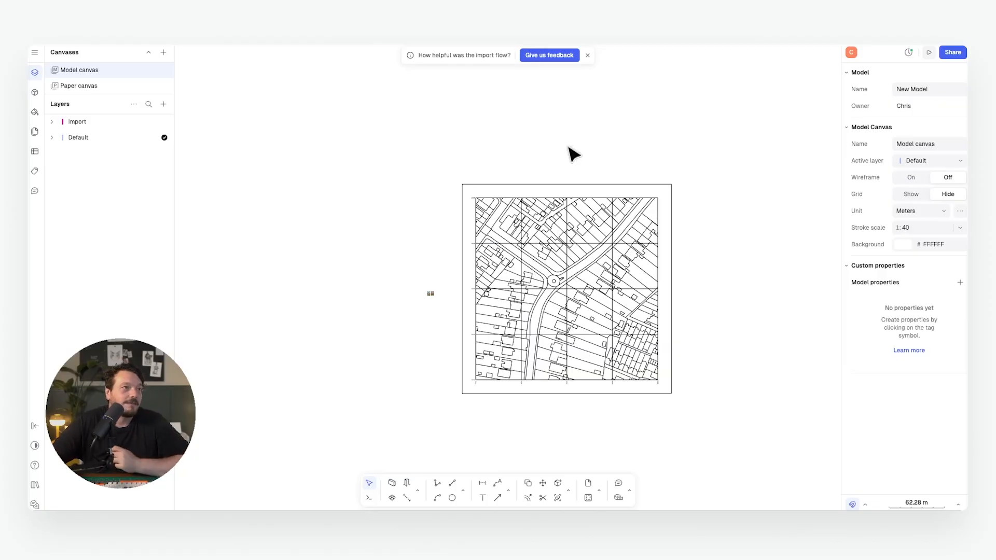
{"action": "left_click", "coordinate": [587, 55]}
Step: Start a polyline with a red (FF0000) stroke of 2 mm weight
{"action": "scroll", "coordinate": [658, 308], "scroll_direction": "up", "scroll_amount": 5}
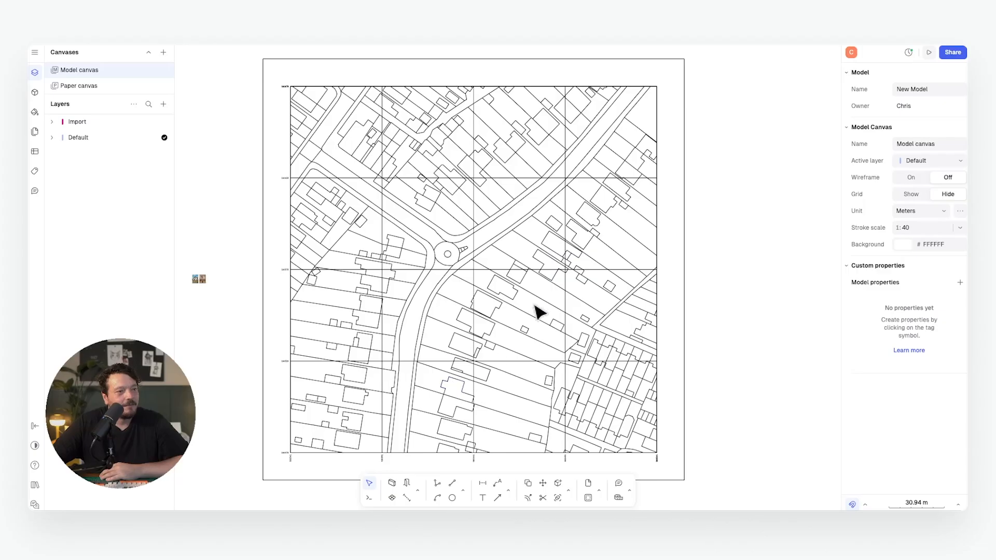
{"action": "scroll", "coordinate": [549, 284], "scroll_direction": "up", "scroll_amount": 5}
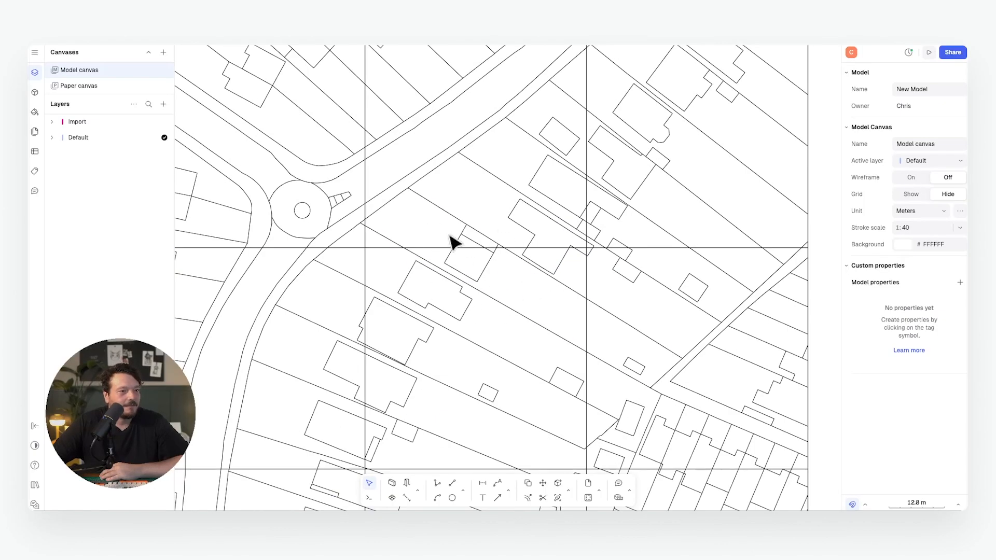
{"action": "scroll", "coordinate": [456, 249], "scroll_direction": "down", "scroll_amount": 6}
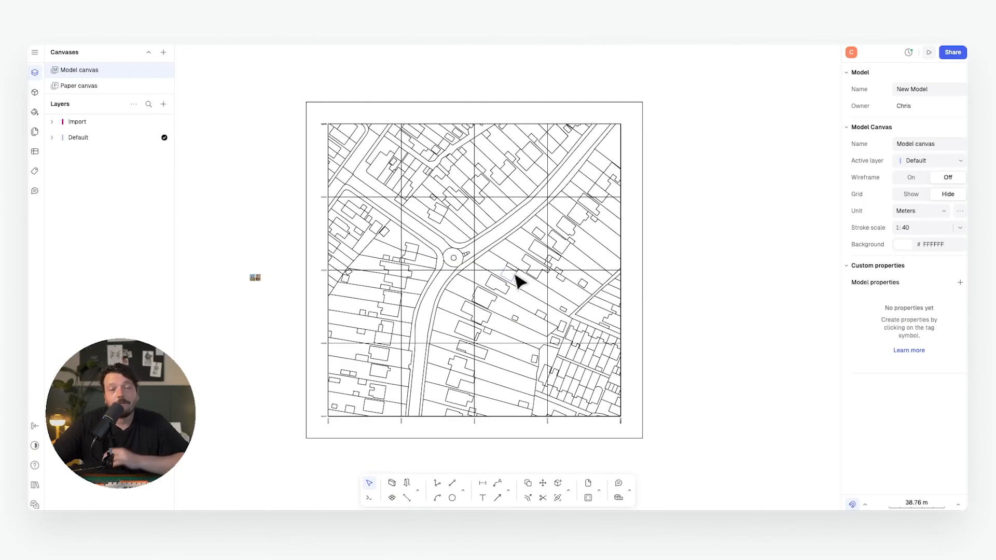
{"action": "scroll", "coordinate": [529, 275], "scroll_direction": "up", "scroll_amount": 6}
{"action": "middle_click_drag", "start_coordinate": [529, 273], "coordinate": [521, 259]}
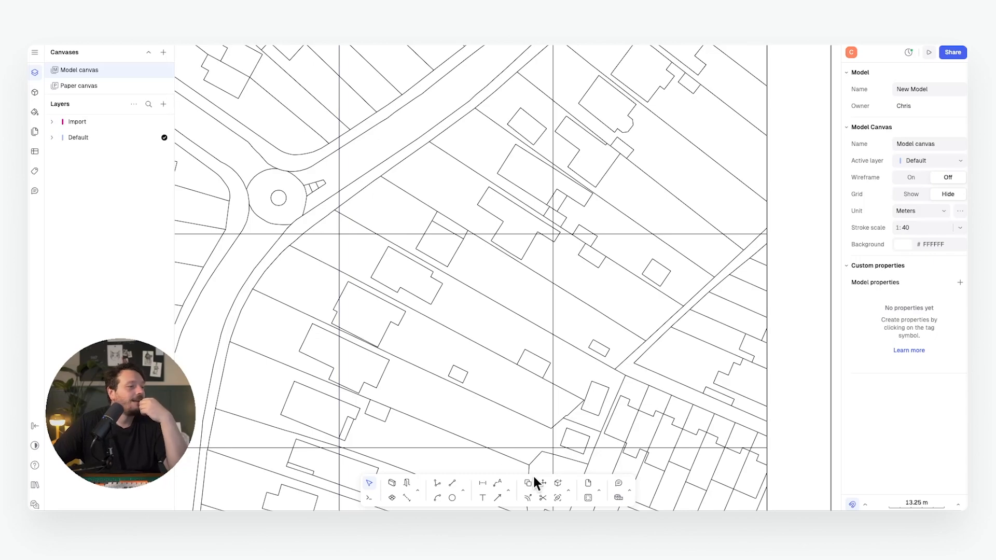
{"action": "left_click", "coordinate": [438, 483]}
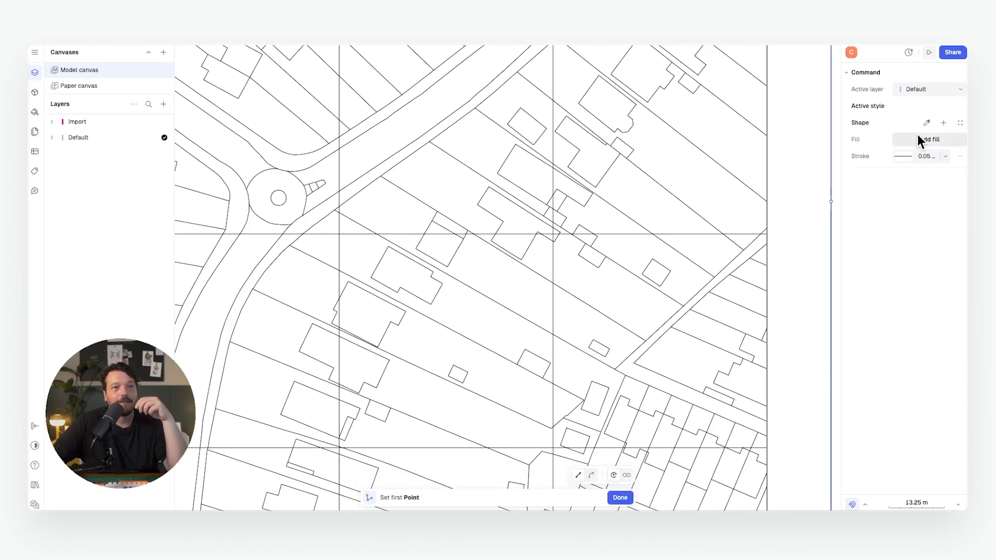
{"action": "left_click", "coordinate": [902, 157]}
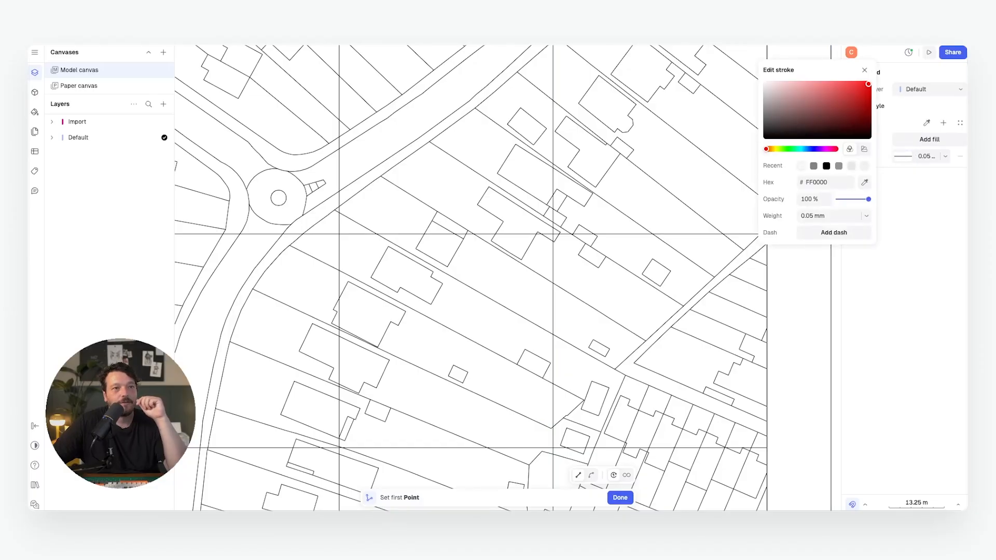
{"action": "left_click", "coordinate": [866, 216]}
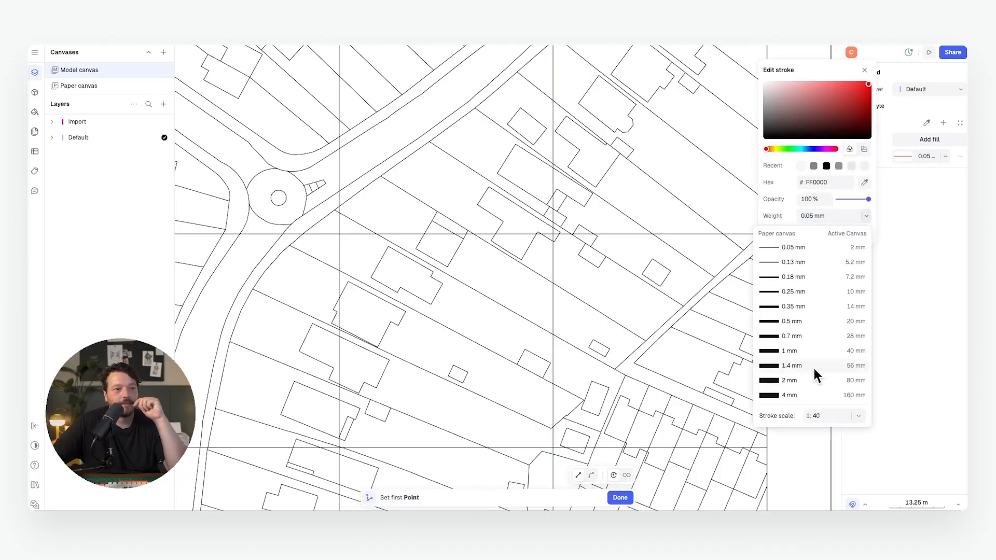
{"action": "left_click", "coordinate": [789, 380]}
Step: Trace the long plot beside the roundabout corner by corner with the red polyline, closing it into a site boundary
{"action": "scroll", "coordinate": [422, 197], "scroll_direction": "up", "scroll_amount": 2}
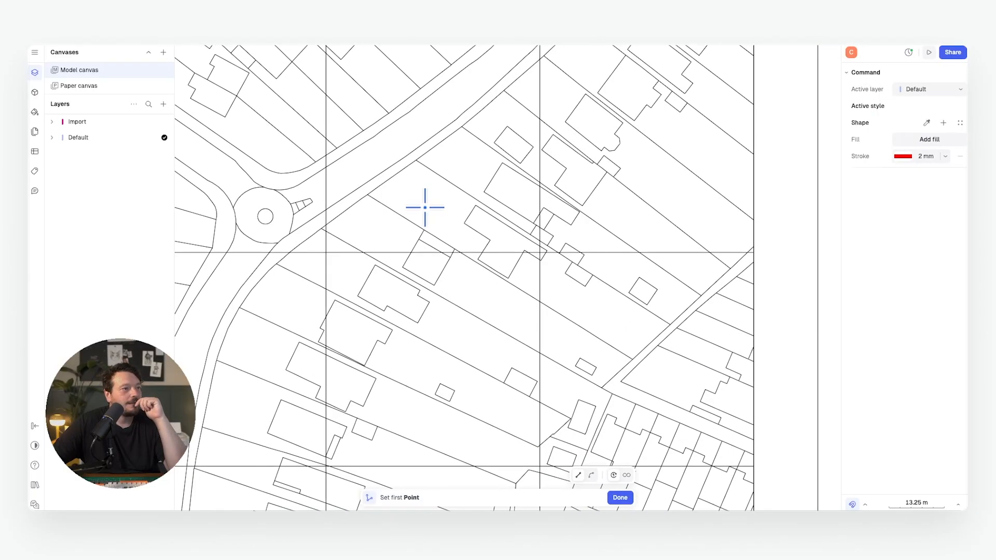
{"action": "left_click", "coordinate": [367, 195]}
{"action": "scroll", "coordinate": [639, 359], "scroll_direction": "up", "scroll_amount": 8}
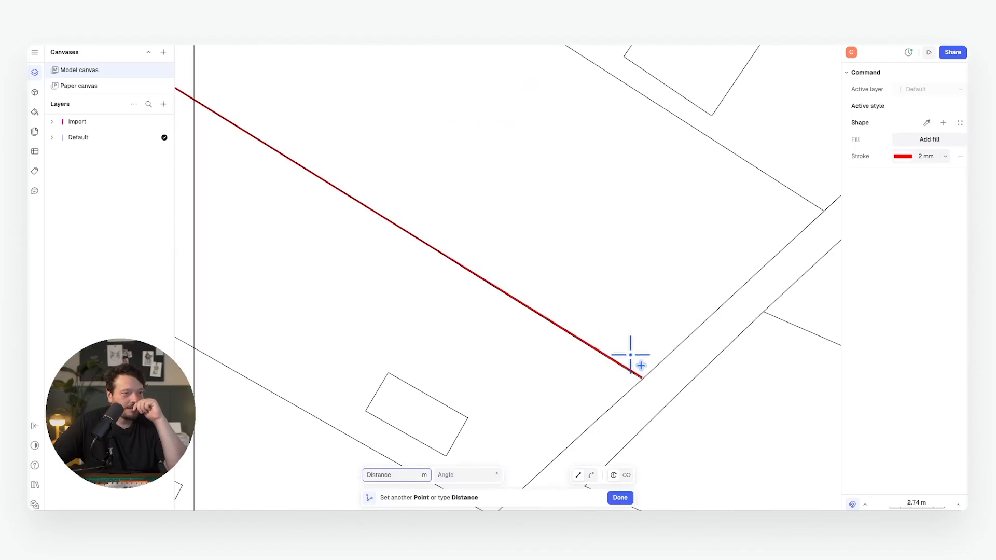
{"action": "left_click", "coordinate": [571, 310]}
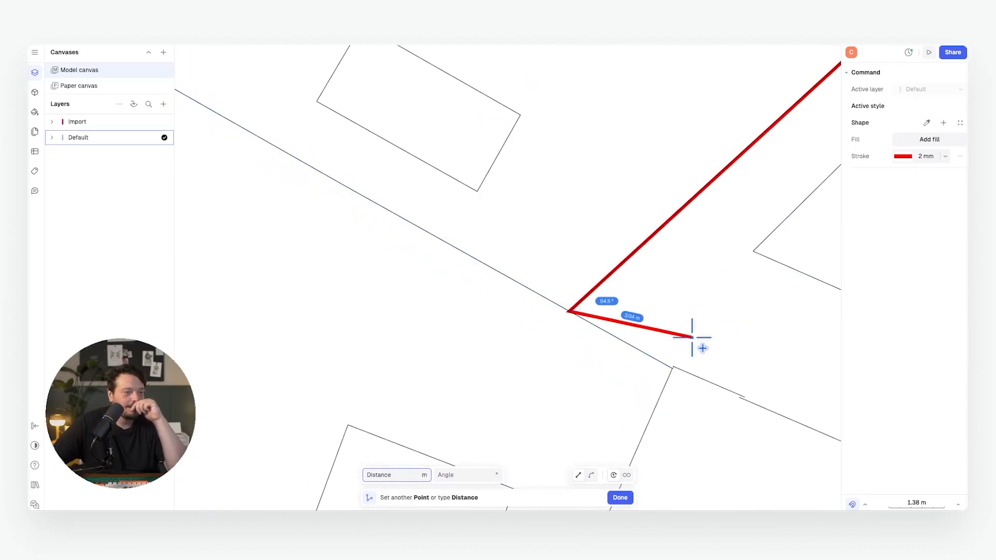
{"action": "scroll", "coordinate": [622, 321], "scroll_direction": "down", "scroll_amount": 5}
{"action": "scroll", "coordinate": [256, 195], "scroll_direction": "up", "scroll_amount": 6}
{"action": "scroll", "coordinate": [269, 208], "scroll_direction": "down", "scroll_amount": 5}
{"action": "left_click", "coordinate": [321, 242]}
{"action": "scroll", "coordinate": [397, 173], "scroll_direction": "up", "scroll_amount": 5}
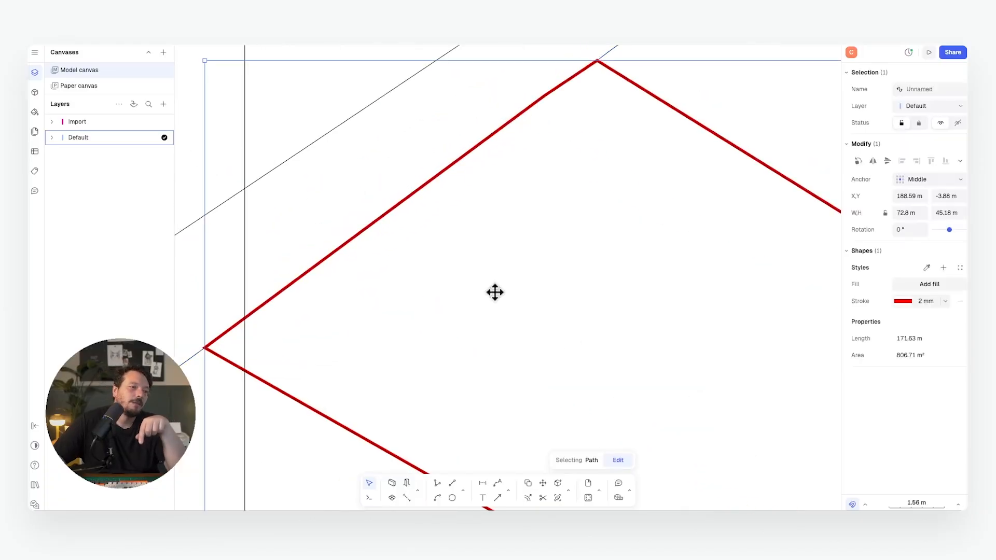
{"action": "scroll", "coordinate": [493, 291], "scroll_direction": "down", "scroll_amount": 5}
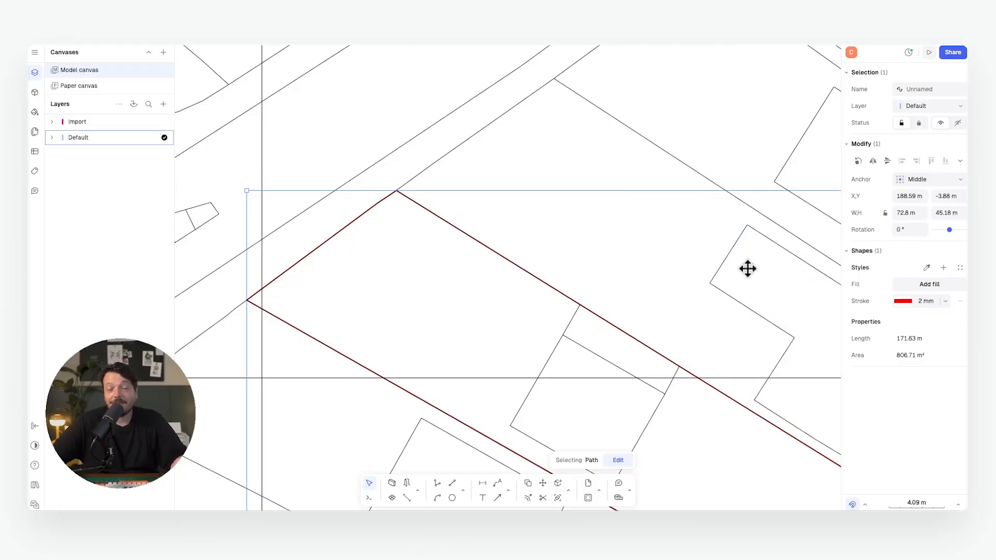
Step: Create a reusable style from the site boundary's red 2 mm stroke and name it "Application Boundaries"
{"action": "scroll", "coordinate": [732, 262], "scroll_direction": "down", "scroll_amount": 1}
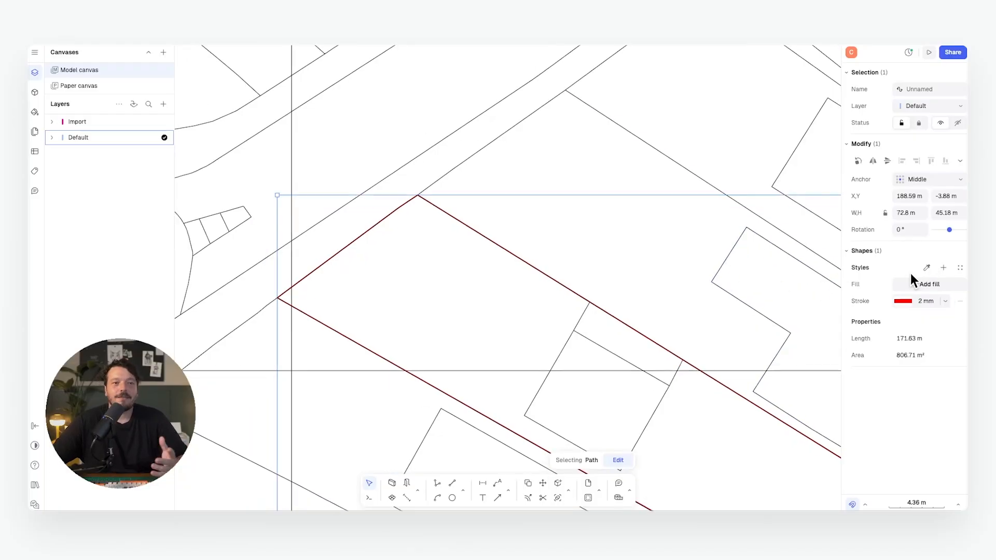
{"action": "left_click", "coordinate": [942, 268]}
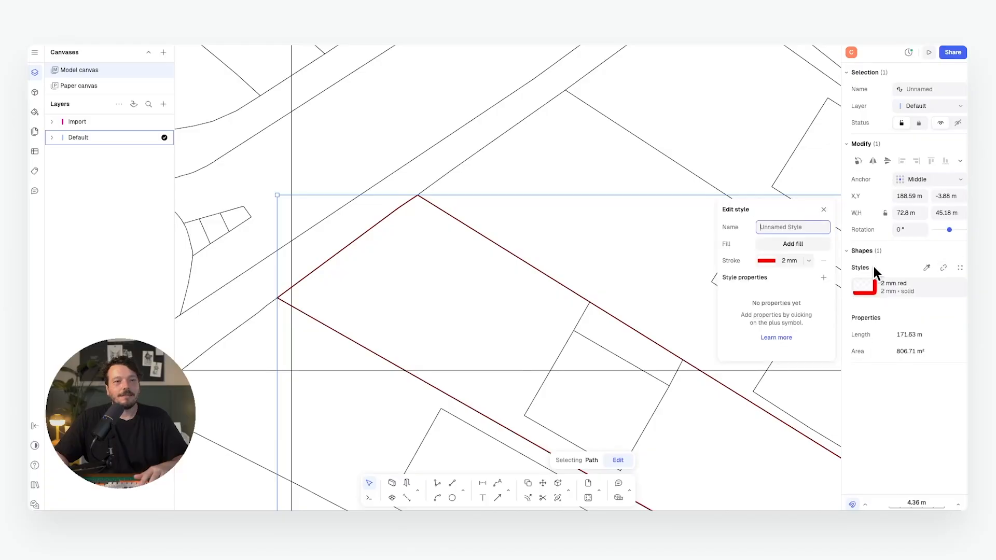
{"action": "type", "text": "Application Bound"}
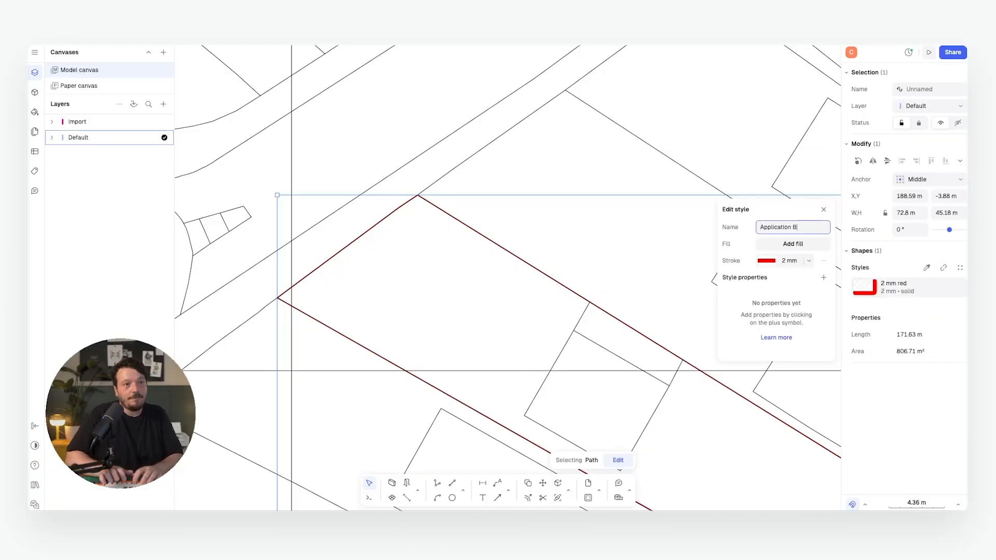
{"action": "type", "text": "aries"}
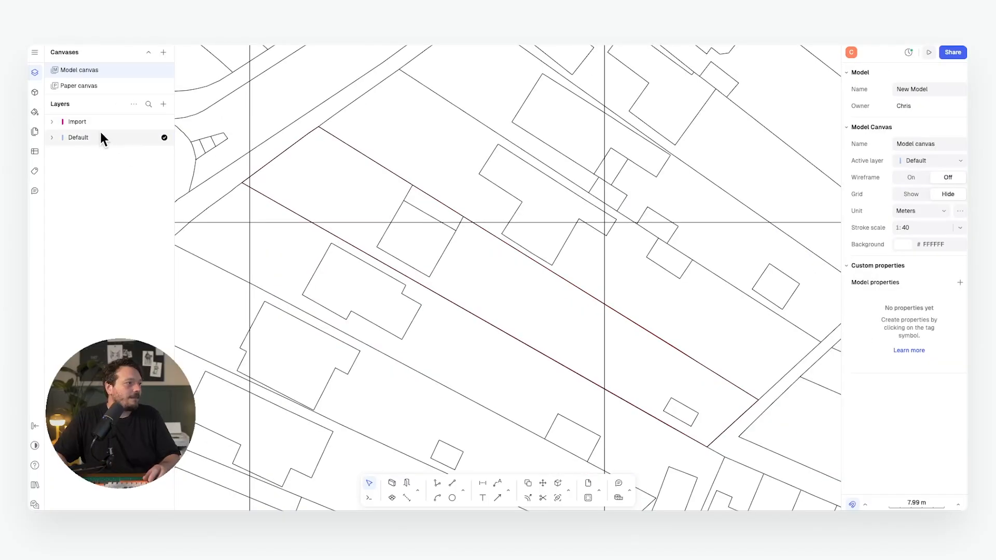
Step: Move the Import layer below the Default layer so the red boundary draws over the site map
{"action": "left_click_drag", "start_coordinate": [100, 123], "coordinate": [100, 144]}
{"action": "scroll", "coordinate": [489, 220], "scroll_direction": "down", "scroll_amount": 5}
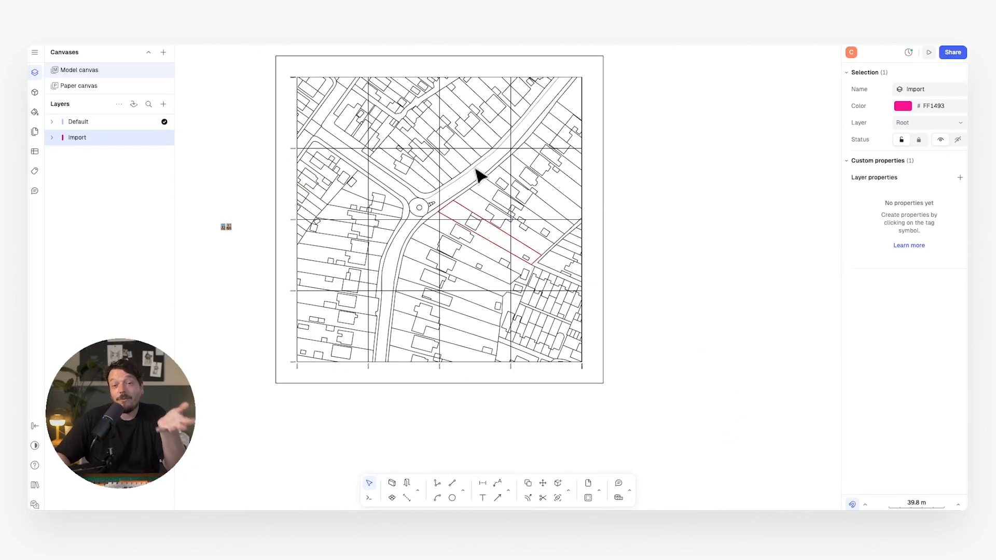
{"action": "scroll", "coordinate": [454, 228], "scroll_direction": "up", "scroll_amount": 5}
{"action": "middle_click_drag", "start_coordinate": [544, 191], "coordinate": [430, 243]}
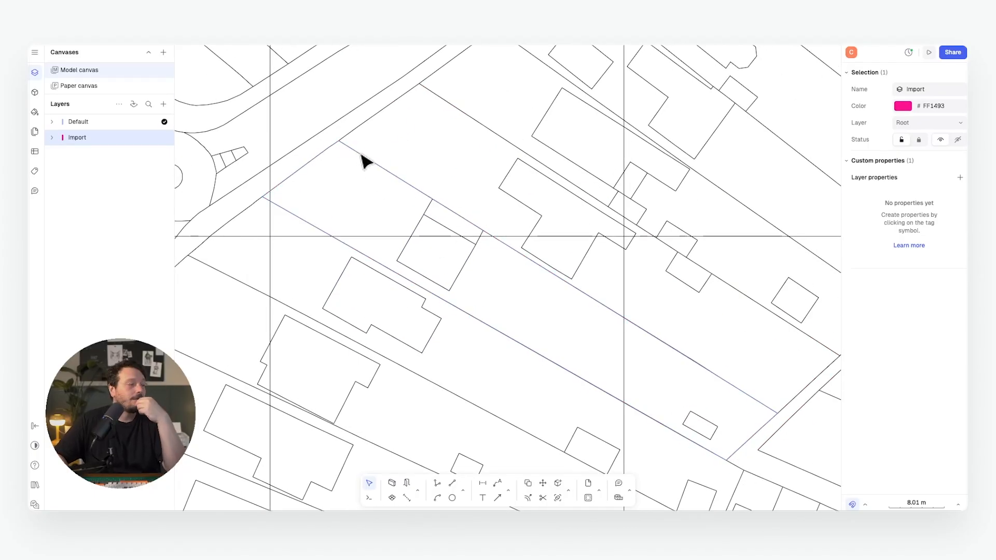
{"action": "scroll", "coordinate": [429, 216], "scroll_direction": "down", "scroll_amount": 3}
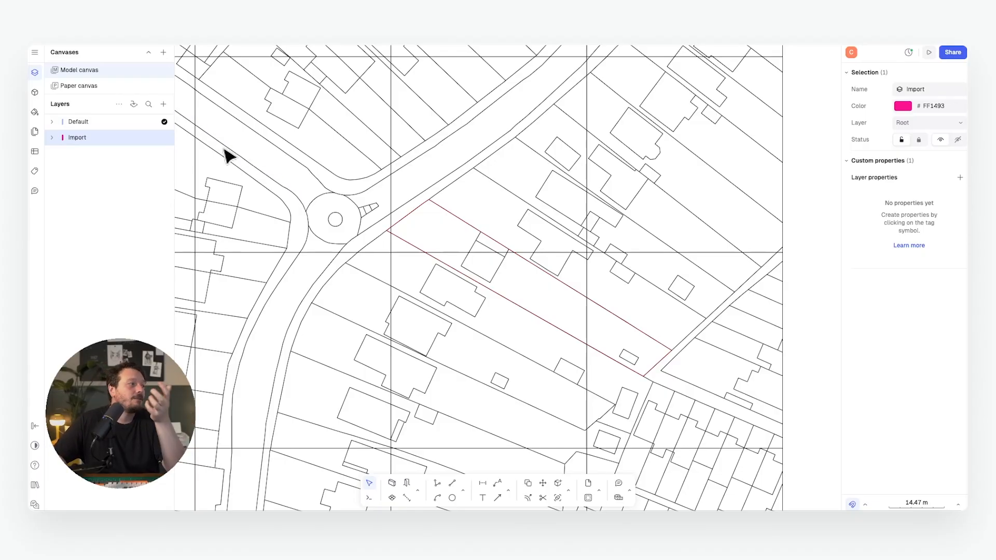
Step: Import the "House Survey.dwg" file from the Desktop into the Model canvas
{"action": "left_click", "coordinate": [35, 52]}
{"action": "mouse_move", "coordinate": [107, 117]}
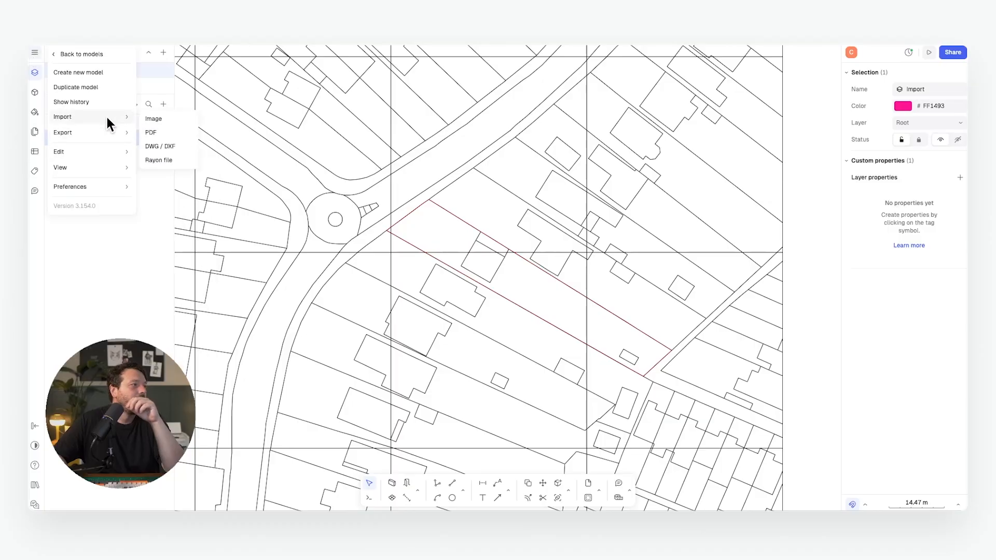
{"action": "left_click", "coordinate": [183, 145]}
{"action": "left_click", "coordinate": [657, 228]}
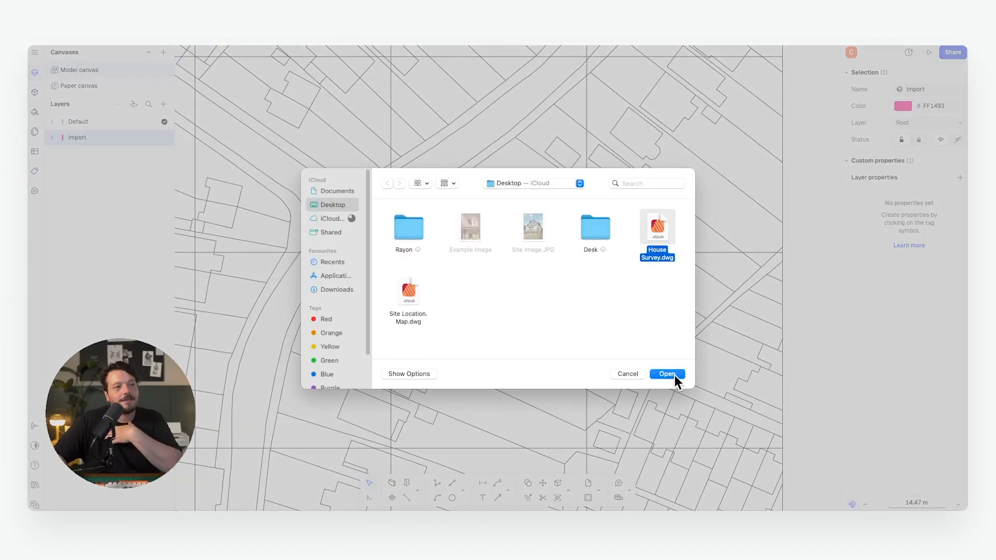
{"action": "left_click", "coordinate": [673, 376]}
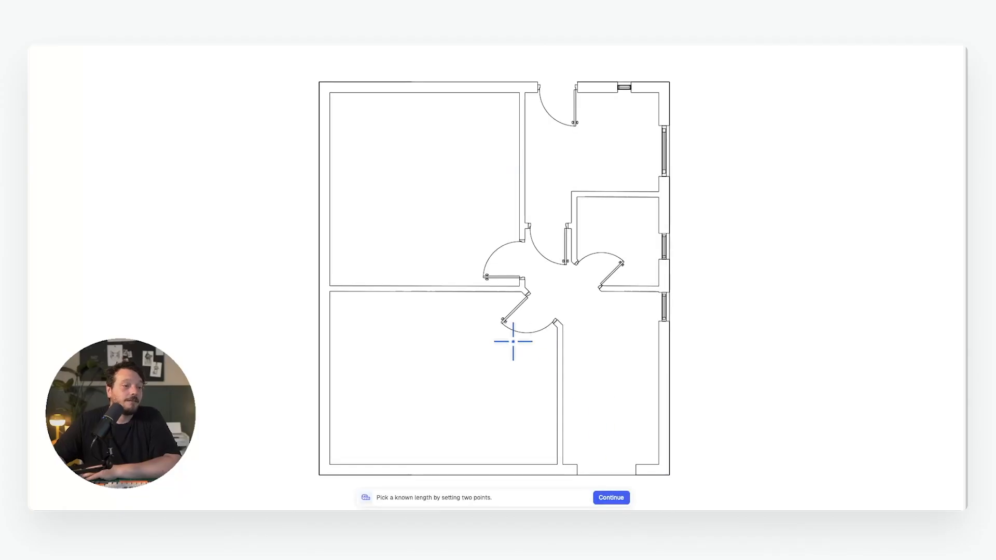
Step: Pick the lower outer wall's thickness as the survey's known length and accept Meters as the import unit
{"action": "left_click", "coordinate": [329, 464]}
{"action": "left_click", "coordinate": [329, 475]}
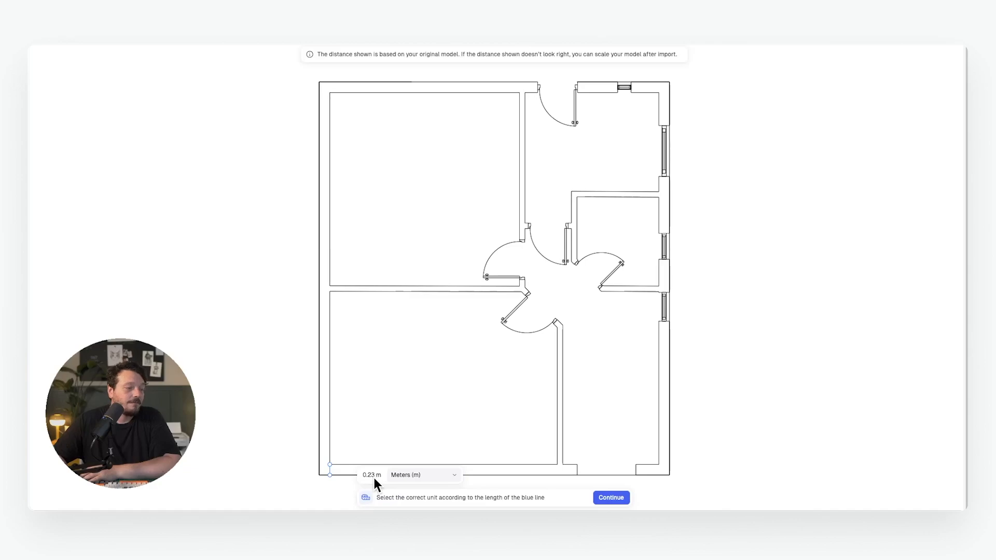
{"action": "left_click", "coordinate": [620, 496]}
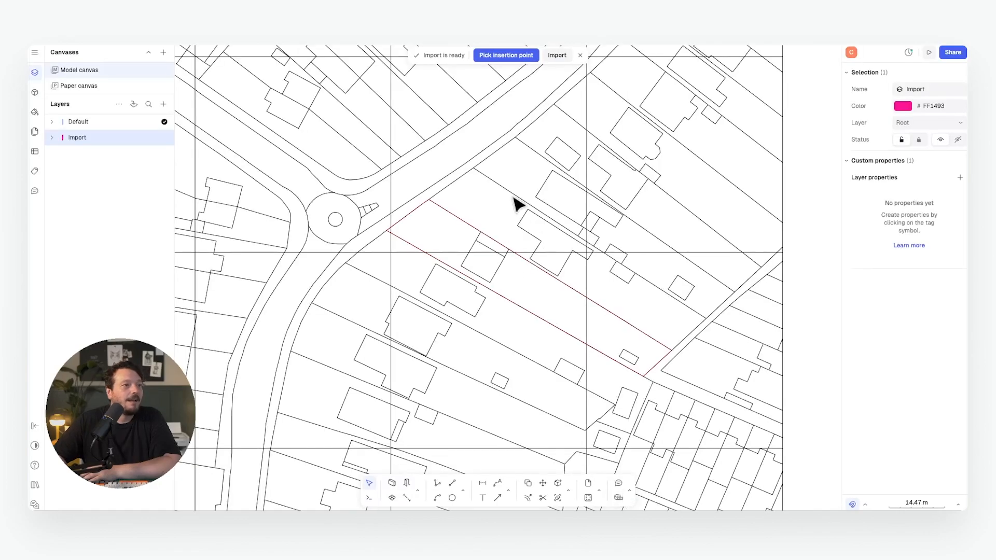
Step: Insert the house survey in the empty space beyond the site map's frame
{"action": "middle_click_drag", "start_coordinate": [594, 278], "coordinate": [443, 272]}
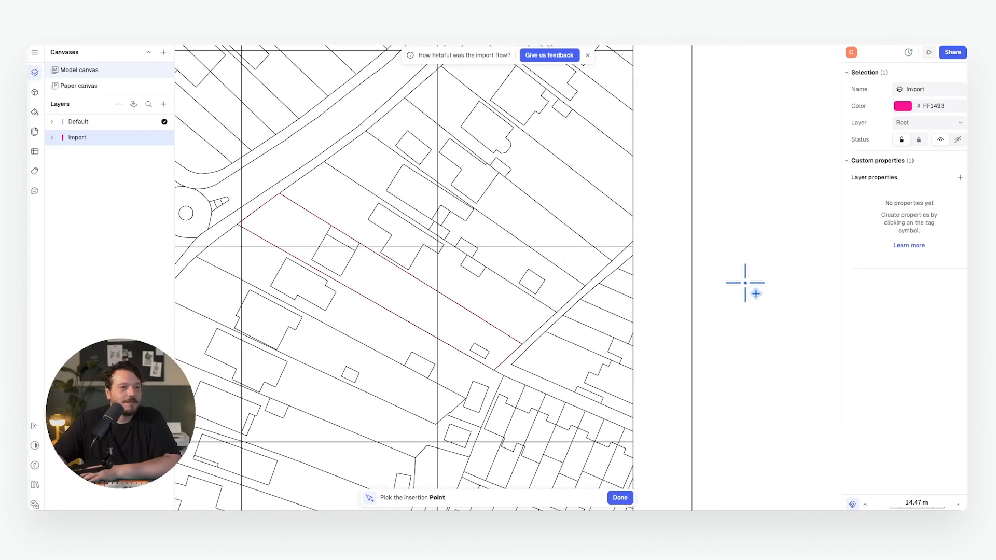
{"action": "left_click", "coordinate": [745, 283]}
{"action": "middle_click_drag", "start_coordinate": [681, 221], "coordinate": [639, 247]}
{"action": "left_click_drag", "start_coordinate": [577, 211], "coordinate": [710, 296]}
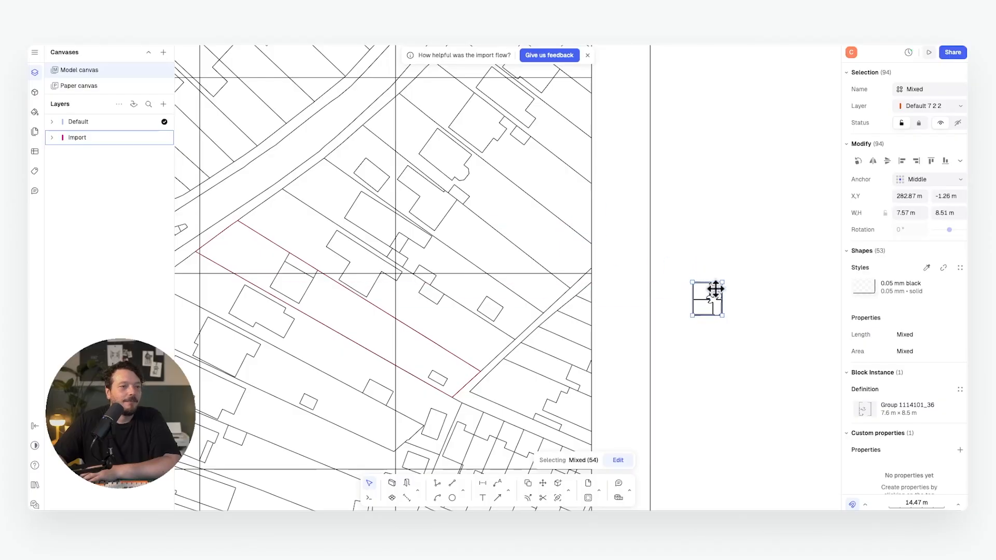
{"action": "left_click", "coordinate": [765, 298]}
{"action": "scroll", "coordinate": [724, 306], "scroll_direction": "up", "scroll_amount": 5}
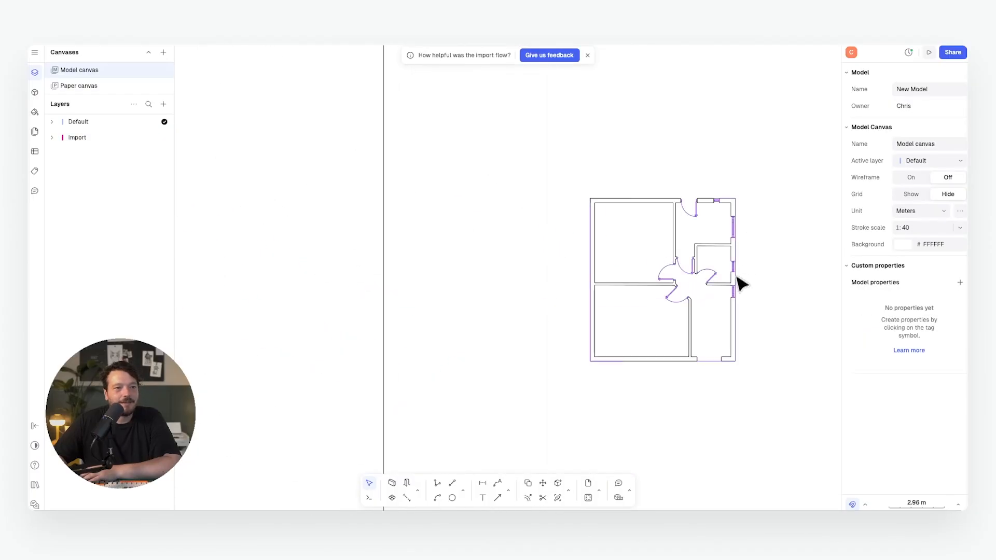
{"action": "left_click", "coordinate": [737, 275]}
{"action": "middle_click_drag", "start_coordinate": [737, 276], "coordinate": [643, 276]}
{"action": "left_click_drag", "start_coordinate": [740, 123], "coordinate": [418, 394]}
{"action": "left_click", "coordinate": [667, 349]}
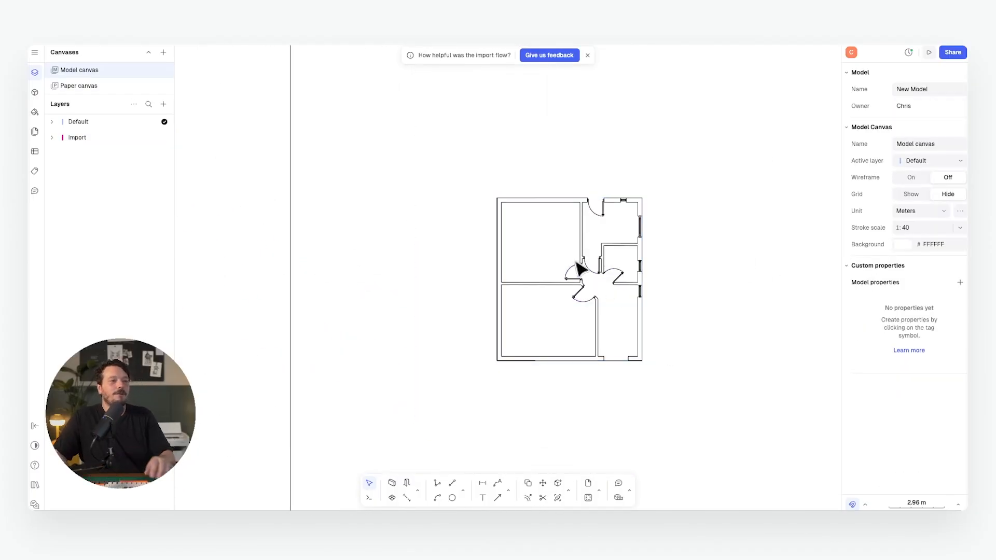
{"action": "left_click", "coordinate": [585, 263]}
{"action": "key", "text": "Escape"}
Step: Add a new layer named "House" to the Model canvas
{"action": "left_click", "coordinate": [163, 105]}
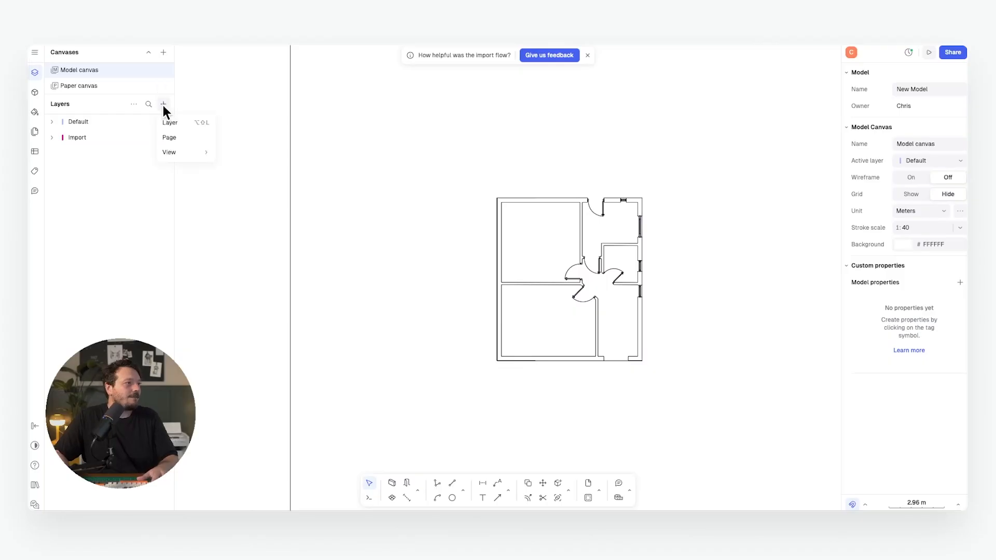
{"action": "left_click", "coordinate": [171, 123]}
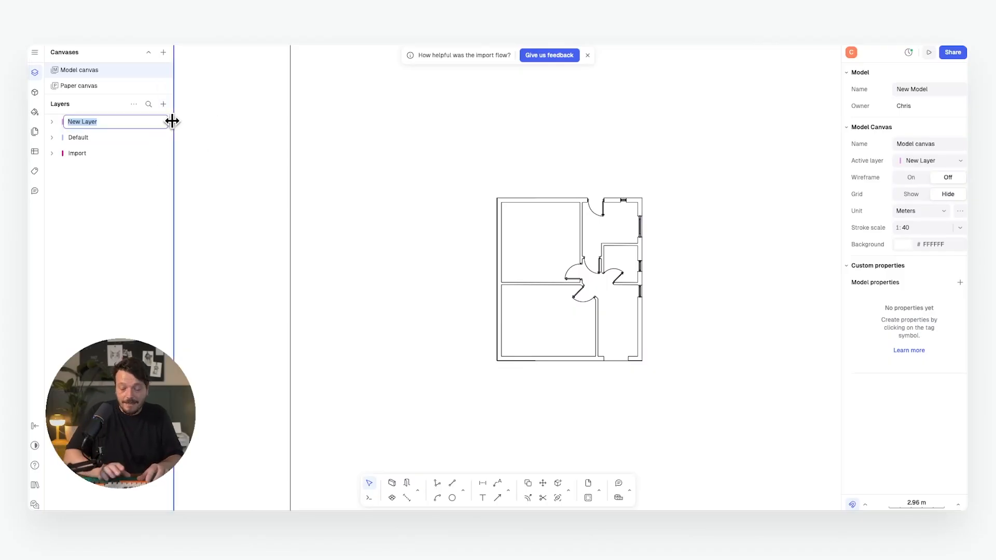
{"action": "type", "text": "House"}
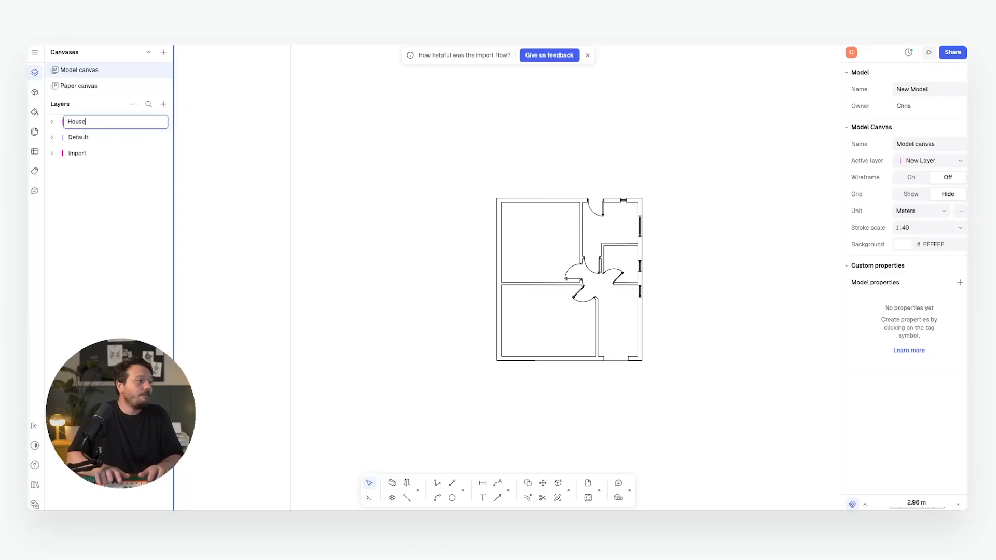
{"action": "key", "text": "Return"}
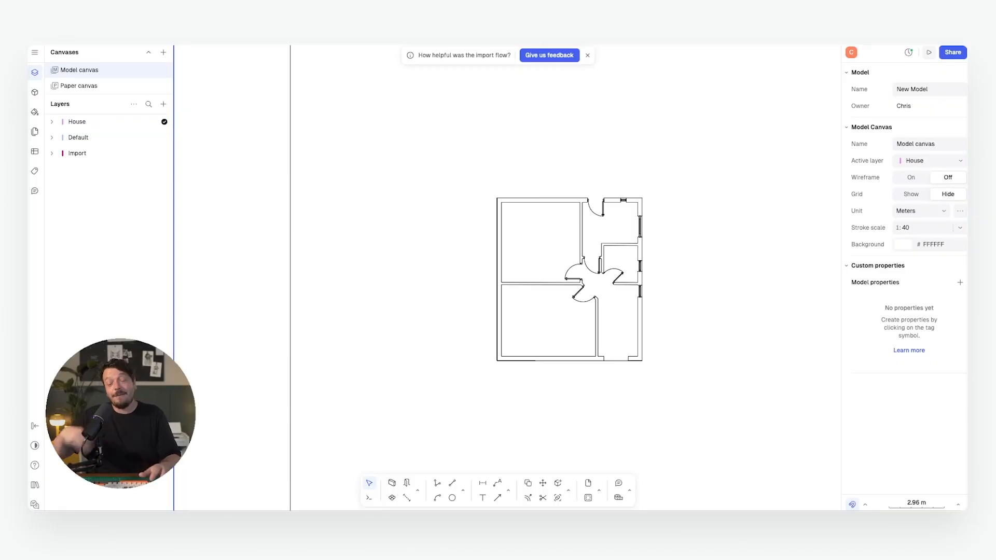
Step: Assign the entire imported house plan to the House layer
{"action": "left_click_drag", "start_coordinate": [679, 178], "coordinate": [511, 364]}
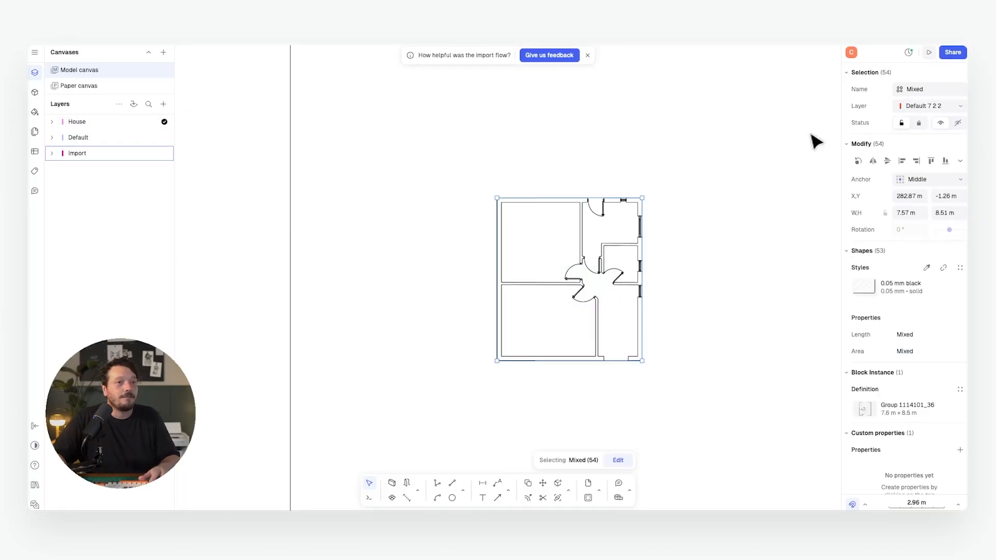
{"action": "left_click", "coordinate": [959, 105]}
{"action": "left_click", "coordinate": [918, 106]}
{"action": "left_click", "coordinate": [659, 162]}
Step: Group all the objects of the house plan into a single object
{"action": "left_click_drag", "start_coordinate": [676, 198], "coordinate": [484, 361]}
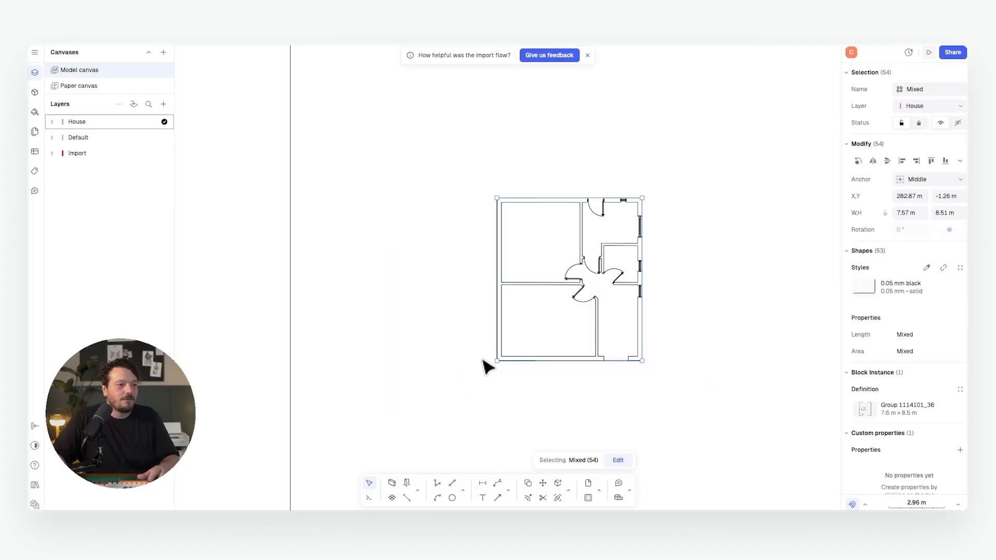
{"action": "right_click", "coordinate": [563, 282]}
{"action": "left_click", "coordinate": [603, 420]}
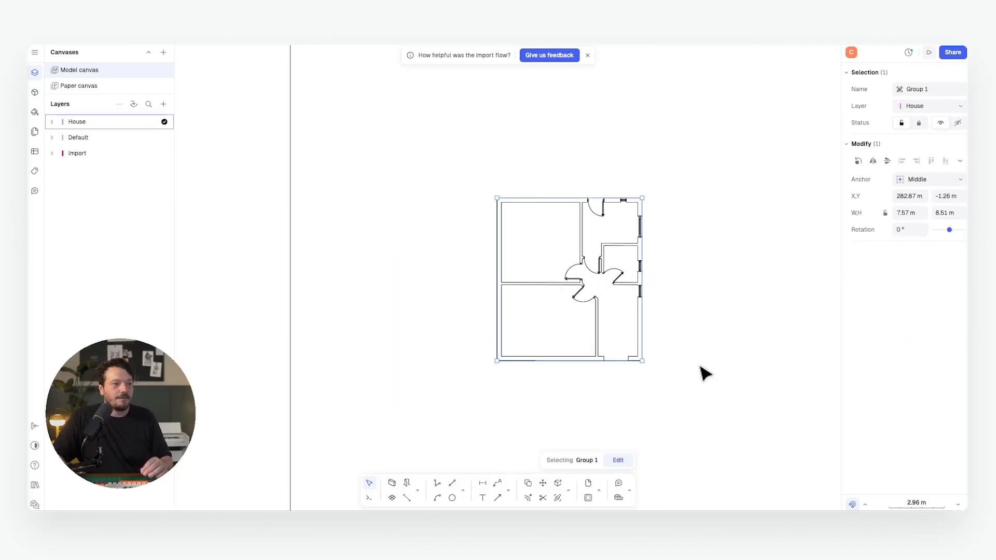
{"action": "left_click", "coordinate": [669, 346]}
Step: Move the grouped house plan onto the building footprint inside the red boundary and rotate it to -119.9° to match the outline
{"action": "left_click_drag", "start_coordinate": [614, 290], "coordinate": [450, 284]}
{"action": "scroll", "coordinate": [673, 254], "scroll_direction": "down", "scroll_amount": 5}
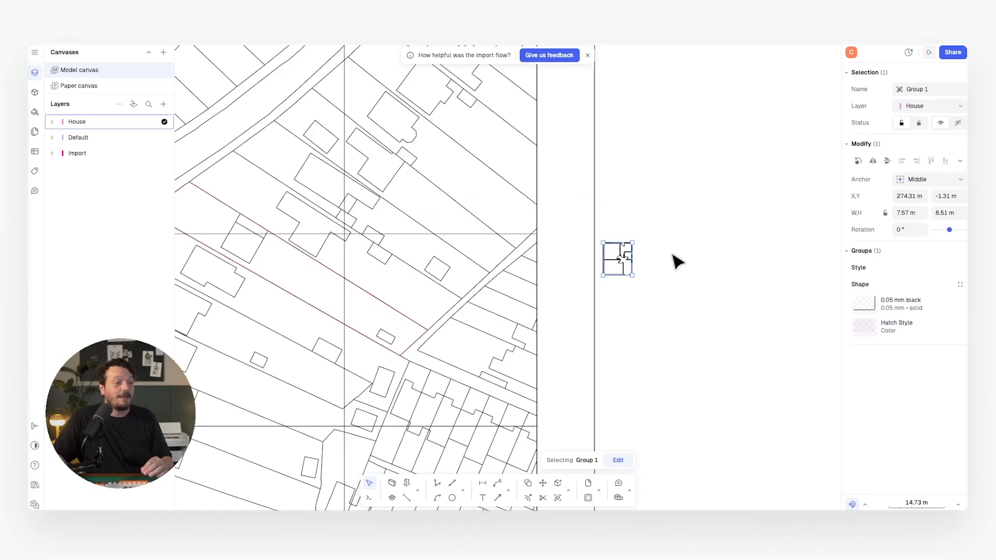
{"action": "middle_click_drag", "start_coordinate": [594, 267], "coordinate": [725, 218]}
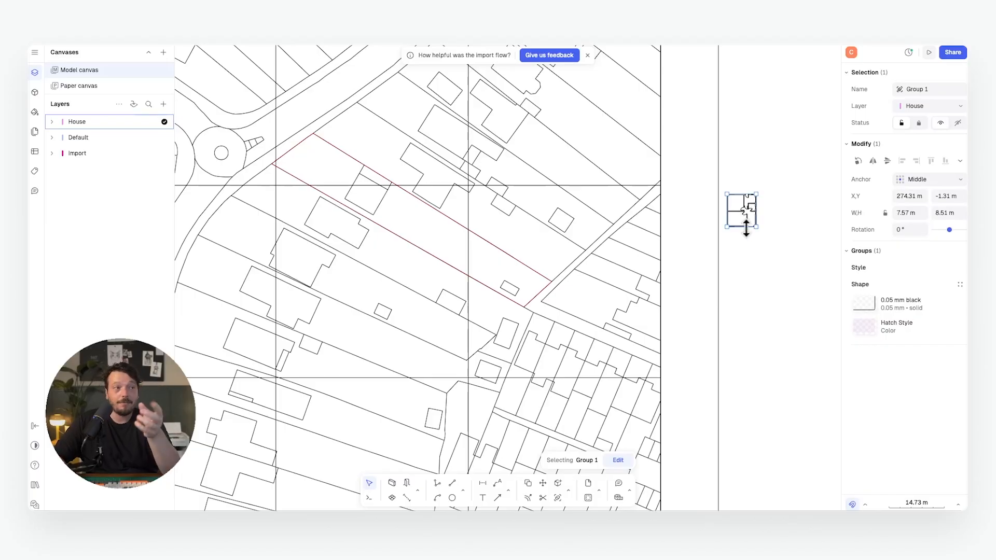
{"action": "left_click_drag", "start_coordinate": [748, 208], "coordinate": [369, 194]}
{"action": "scroll", "coordinate": [369, 195], "scroll_direction": "up", "scroll_amount": 10}
{"action": "left_click_drag", "start_coordinate": [558, 143], "coordinate": [457, 422]}
{"action": "left_click_drag", "start_coordinate": [428, 280], "coordinate": [448, 268]}
{"action": "middle_click_drag", "start_coordinate": [531, 334], "coordinate": [524, 235]}
{"action": "left_click_drag", "start_coordinate": [492, 385], "coordinate": [494, 386]}
{"action": "scroll", "coordinate": [645, 305], "scroll_direction": "down", "scroll_amount": 5}
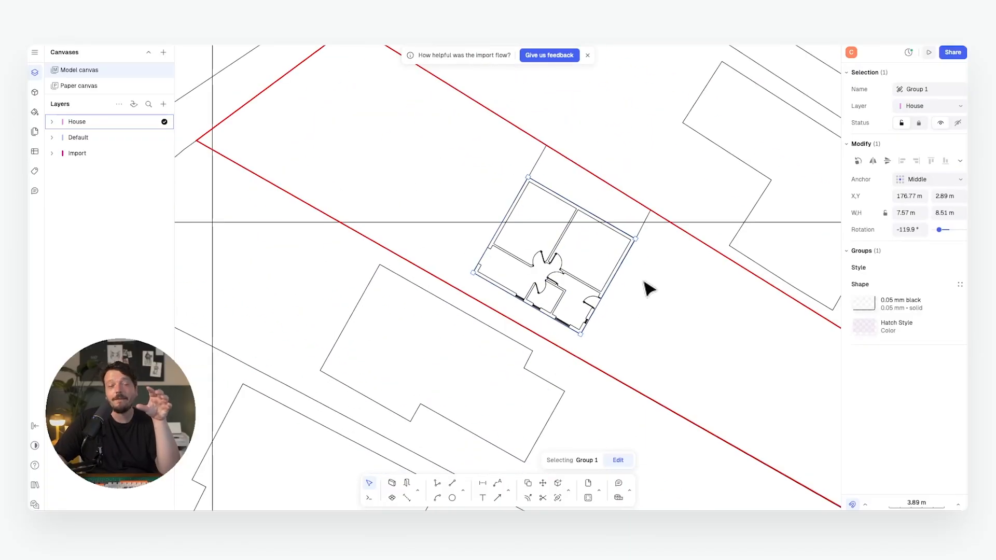
{"action": "middle_click_drag", "start_coordinate": [667, 269], "coordinate": [551, 287]}
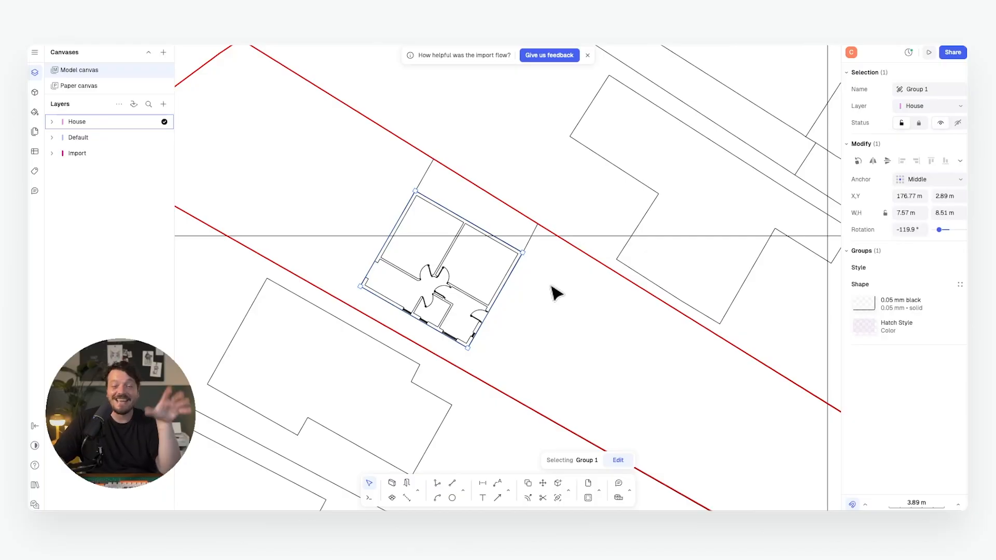
{"action": "scroll", "coordinate": [556, 294], "scroll_direction": "down", "scroll_amount": 10}
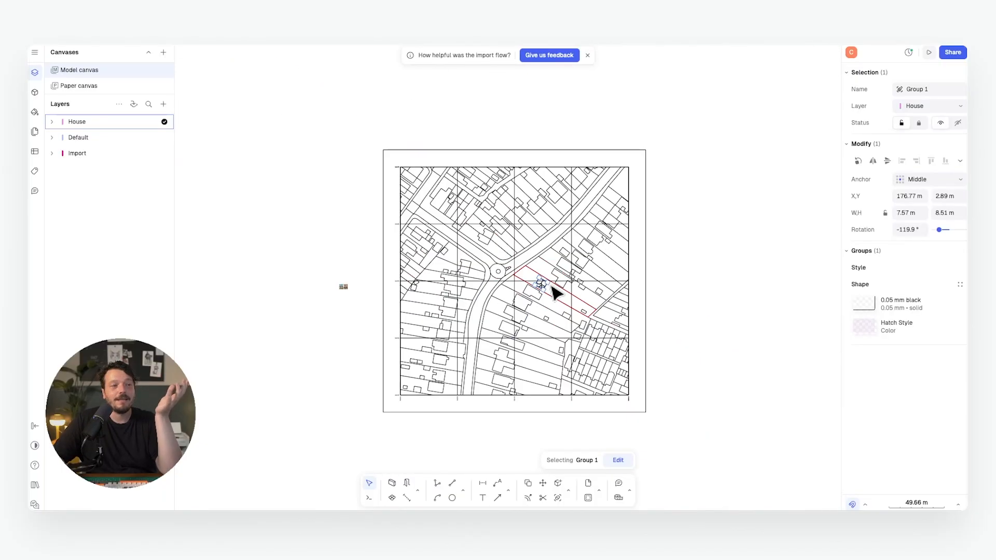
{"action": "scroll", "coordinate": [556, 293], "scroll_direction": "up", "scroll_amount": 6}
{"action": "left_click", "coordinate": [556, 294]}
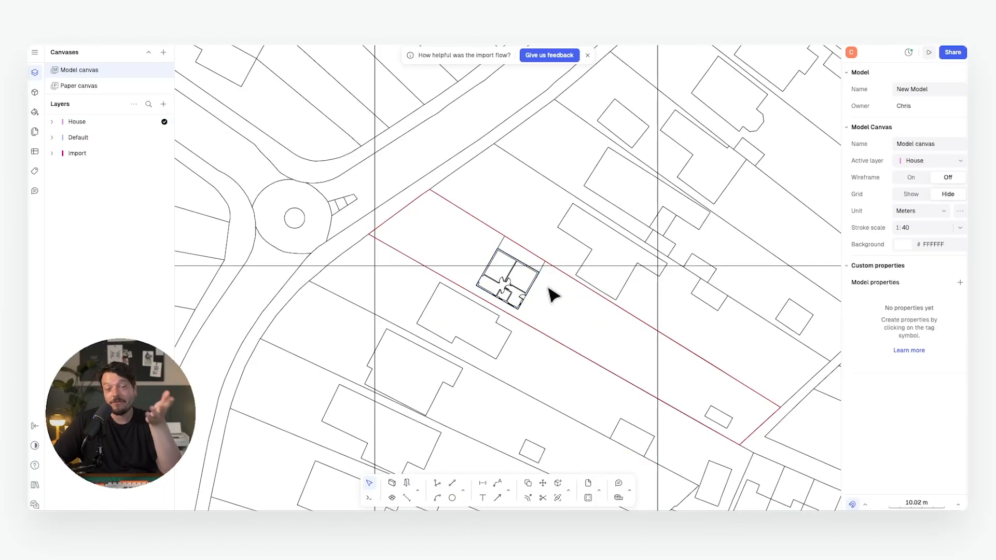
{"action": "scroll", "coordinate": [473, 275], "scroll_direction": "up", "scroll_amount": 6}
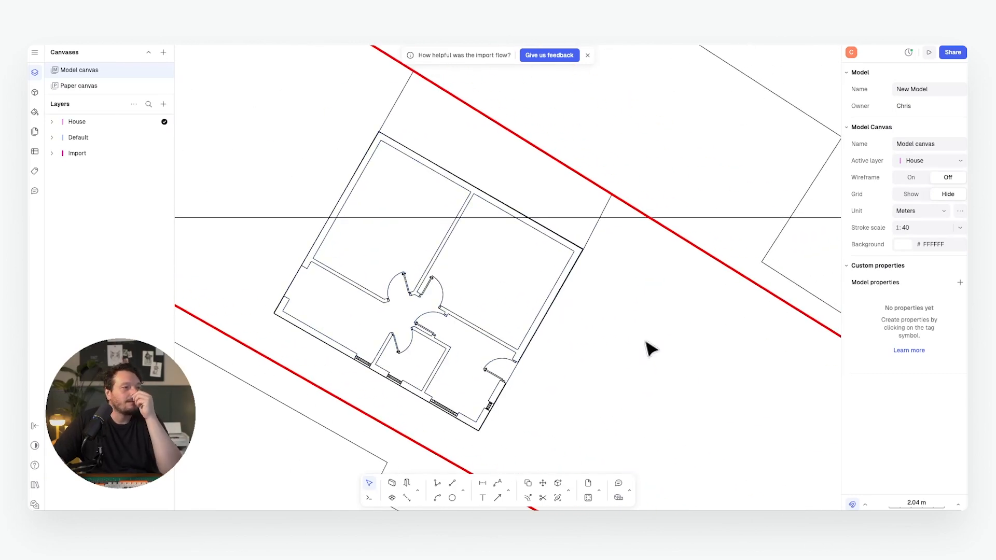
Step: Examine the placed house plan against the red site boundary and the surrounding plots
{"action": "scroll", "coordinate": [521, 289], "scroll_direction": "up", "scroll_amount": 1}
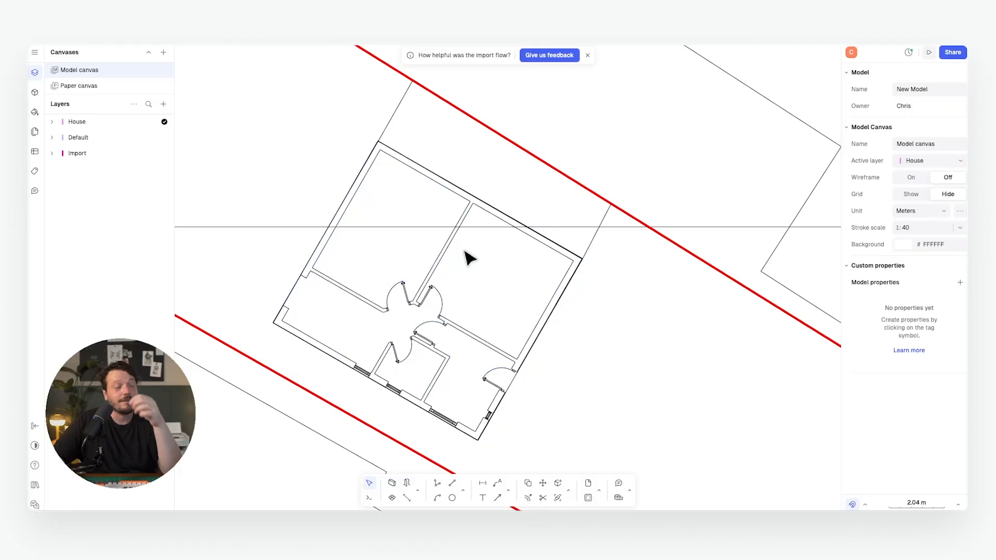
{"action": "scroll", "coordinate": [465, 255], "scroll_direction": "down", "scroll_amount": 2}
{"action": "scroll", "coordinate": [487, 244], "scroll_direction": "up", "scroll_amount": 1}
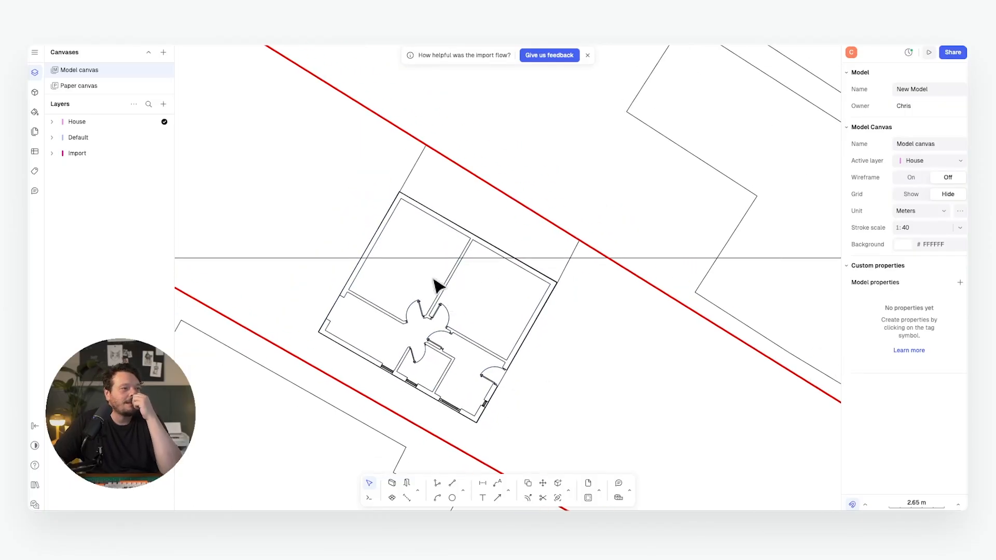
{"action": "middle_click_drag", "start_coordinate": [432, 278], "coordinate": [454, 295]}
{"action": "scroll", "coordinate": [534, 269], "scroll_direction": "down", "scroll_amount": 6}
{"action": "middle_click_drag", "start_coordinate": [467, 259], "coordinate": [484, 271]}
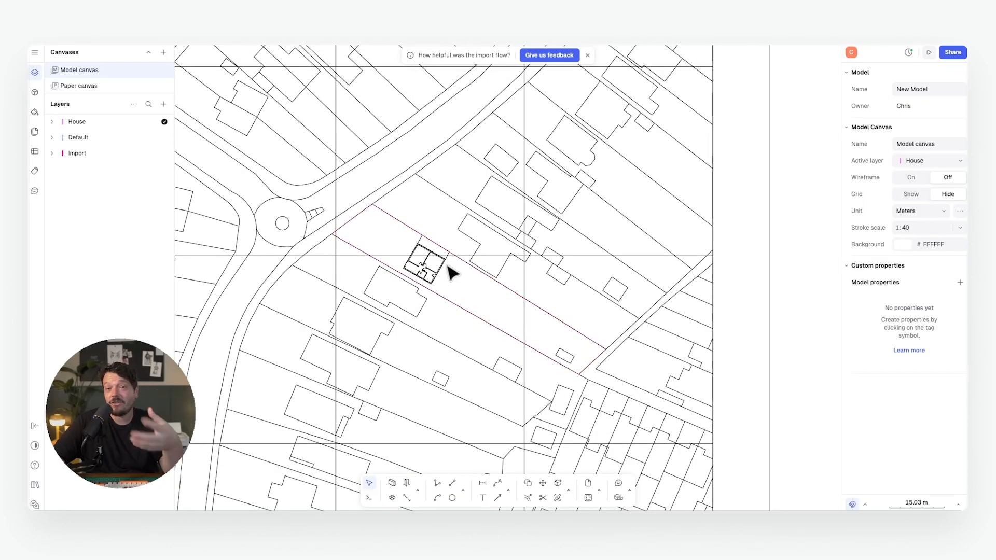
{"action": "middle_click_drag", "start_coordinate": [451, 266], "coordinate": [447, 292]}
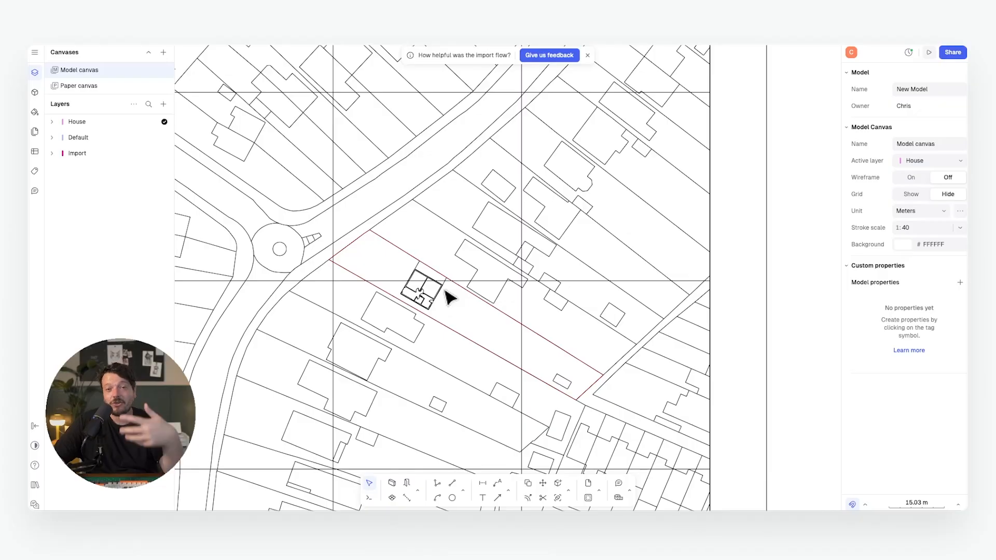
{"action": "middle_click_drag", "start_coordinate": [445, 291], "coordinate": [435, 311]}
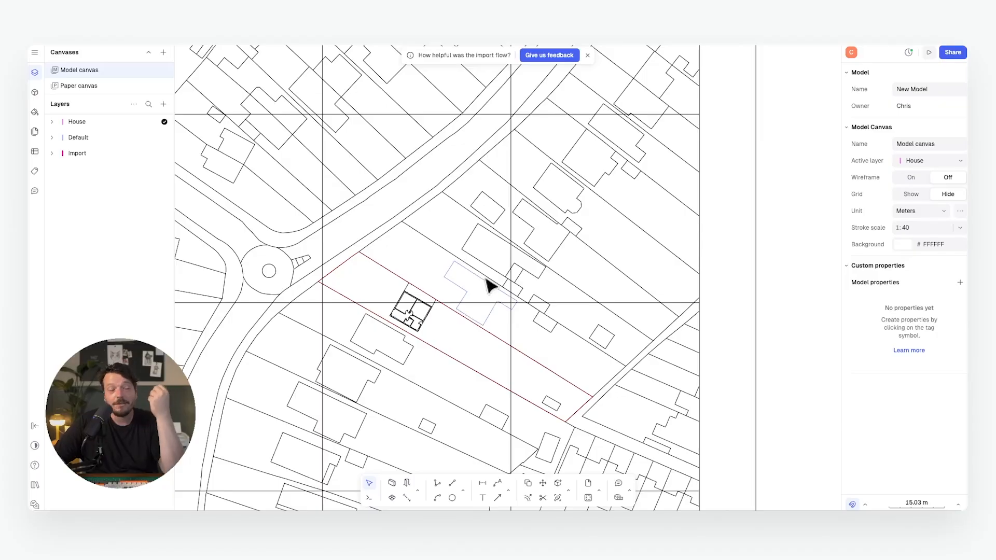
Step: Use the Bucket tool with a solid grey fill to fill the houses along the road south of the site
{"action": "scroll", "coordinate": [524, 269], "scroll_direction": "down", "scroll_amount": 5}
{"action": "left_click", "coordinate": [569, 490]}
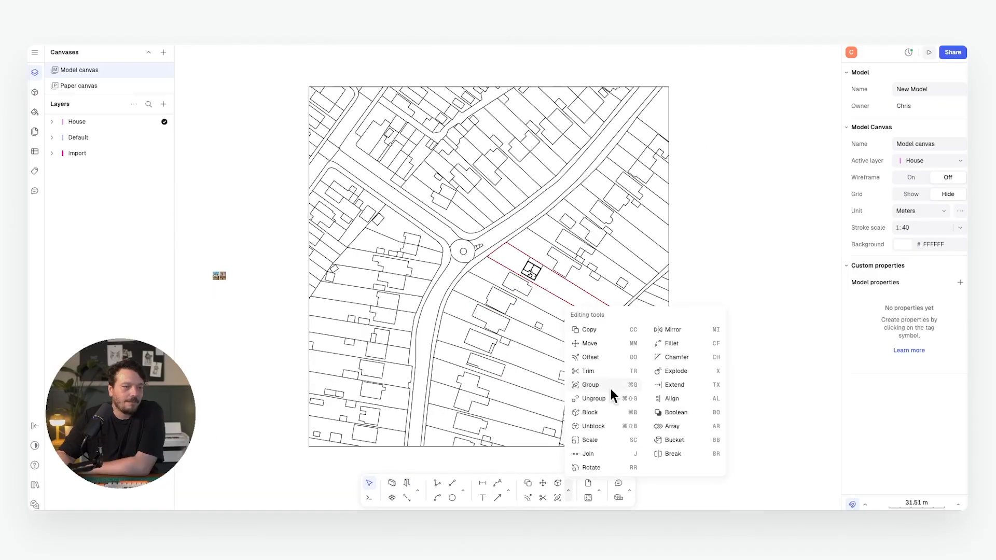
{"action": "left_click", "coordinate": [674, 440]}
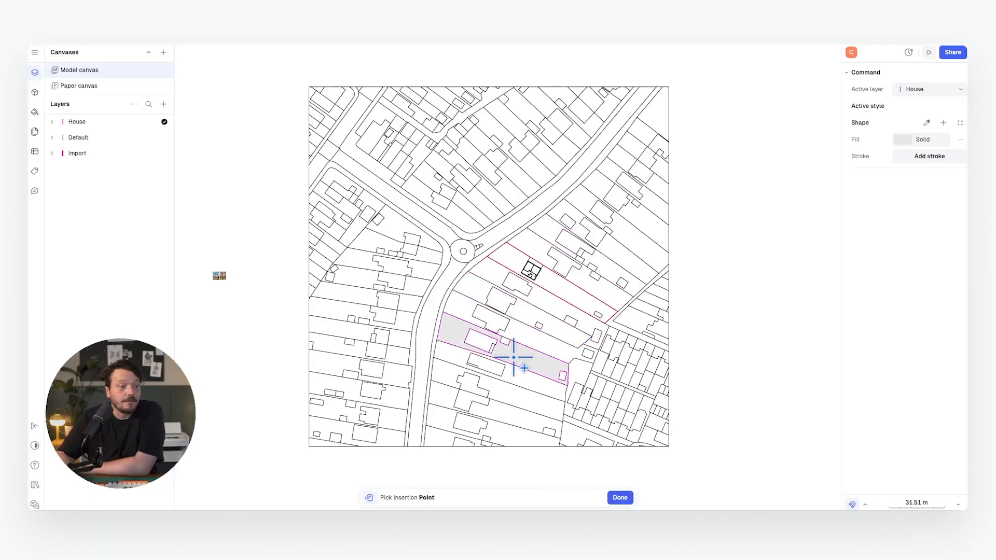
{"action": "middle_click_drag", "start_coordinate": [514, 356], "coordinate": [467, 280]}
{"action": "middle_click_drag", "start_coordinate": [479, 228], "coordinate": [472, 249]}
{"action": "scroll", "coordinate": [473, 249], "scroll_direction": "up", "scroll_amount": 10}
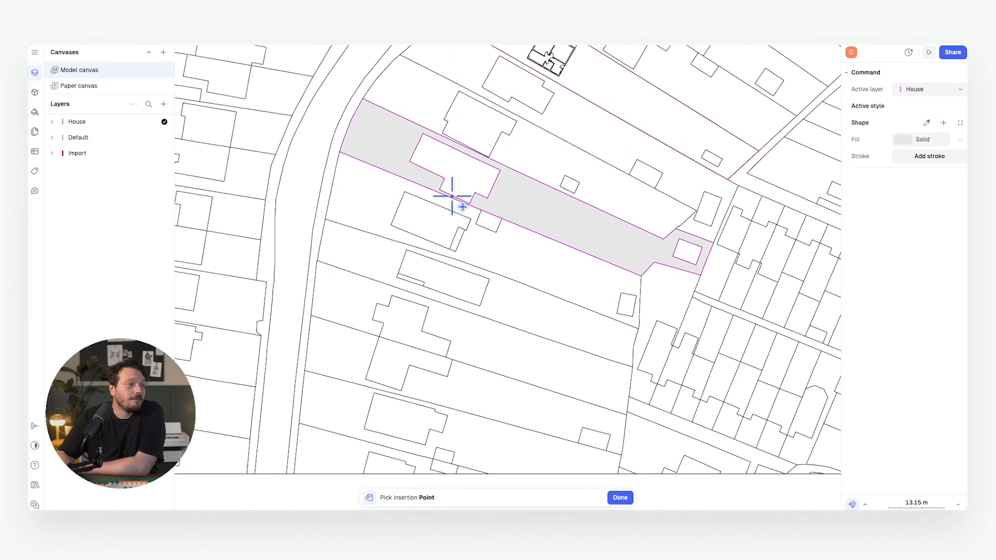
{"action": "left_click", "coordinate": [398, 295]}
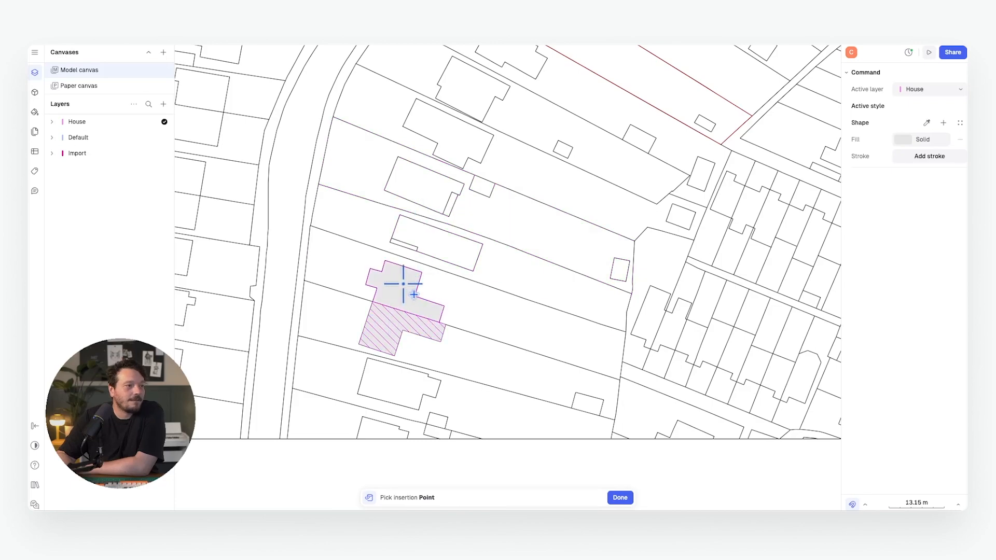
{"action": "left_click", "coordinate": [423, 232]}
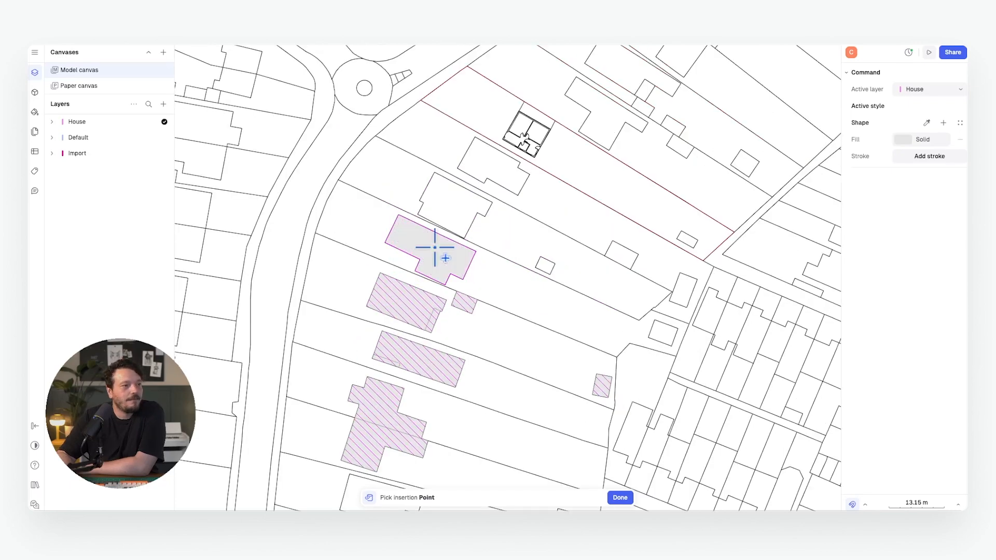
{"action": "left_click", "coordinate": [435, 248]}
{"action": "left_click", "coordinate": [451, 209]}
Step: Fill the houses and outbuildings on the plots northeast of the red boundary with the same solid grey
{"action": "scroll", "coordinate": [693, 180], "scroll_direction": "up", "scroll_amount": 3}
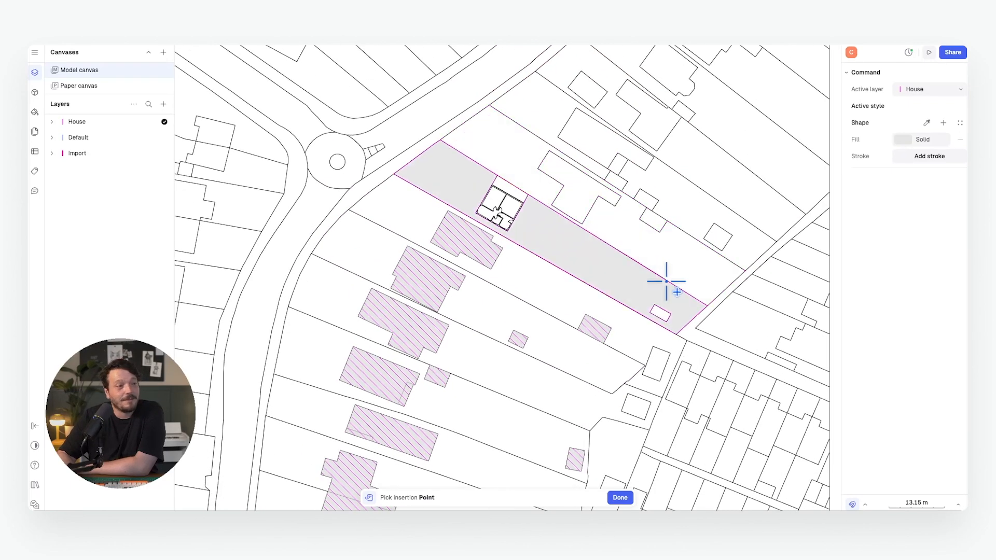
{"action": "left_click", "coordinate": [658, 221]}
{"action": "left_click", "coordinate": [645, 198]}
{"action": "left_click", "coordinate": [583, 133]}
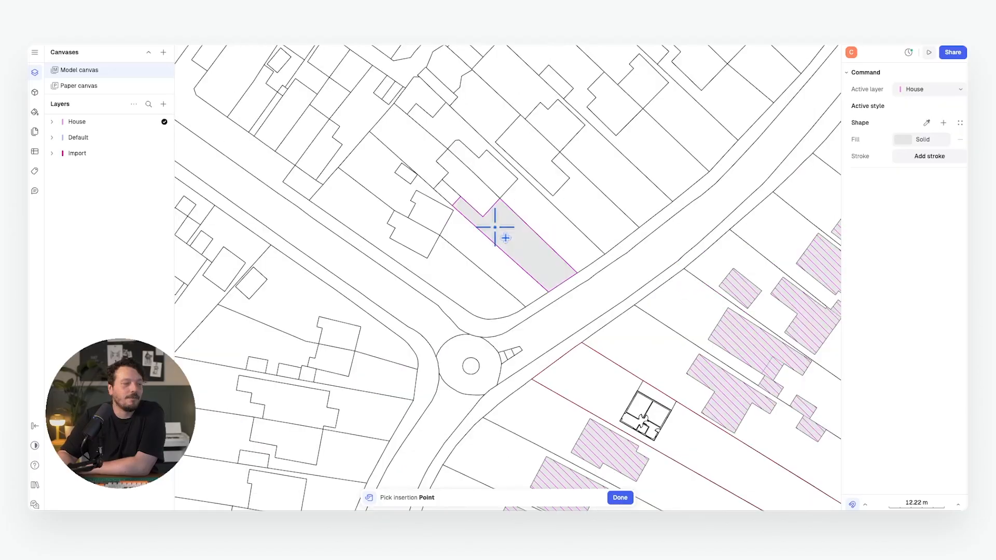
{"action": "middle_click_drag", "start_coordinate": [524, 294], "coordinate": [546, 138]}
{"action": "scroll", "coordinate": [531, 234], "scroll_direction": "down", "scroll_amount": 5}
{"action": "middle_click_drag", "start_coordinate": [524, 260], "coordinate": [485, 166]}
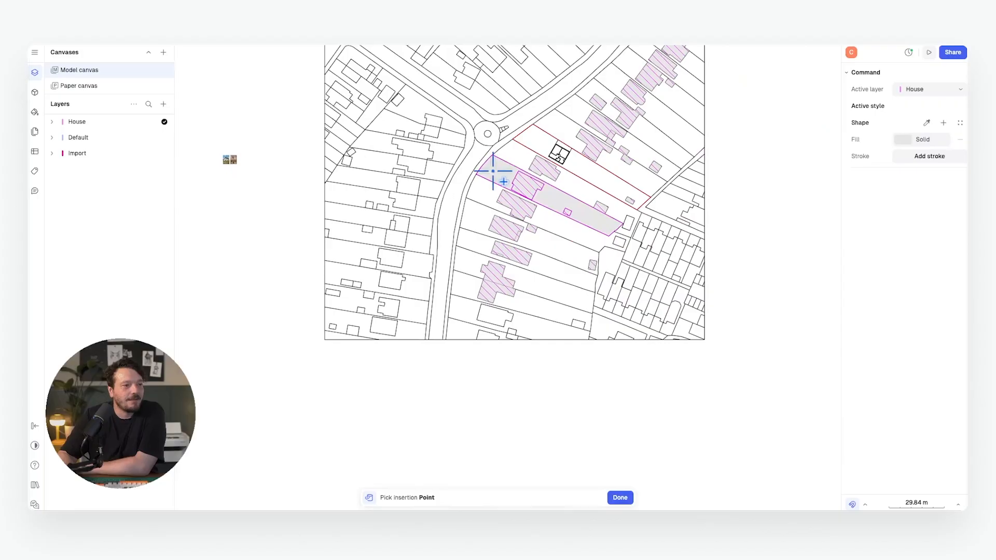
Step: Fill the remaining houses and outbuildings at the southern end of the road with solid grey
{"action": "scroll", "coordinate": [518, 322], "scroll_direction": "up", "scroll_amount": 5}
{"action": "left_click", "coordinate": [489, 356]}
{"action": "left_click", "coordinate": [488, 367]}
{"action": "left_click", "coordinate": [429, 370]}
{"action": "scroll", "coordinate": [686, 321], "scroll_direction": "up", "scroll_amount": 1}
{"action": "middle_click_drag", "start_coordinate": [685, 320], "coordinate": [540, 324]}
Step: Fill the houses of the lower terrace row in the map's southeast corner with solid grey
{"action": "left_click", "coordinate": [604, 370]}
{"action": "left_click", "coordinate": [574, 249]}
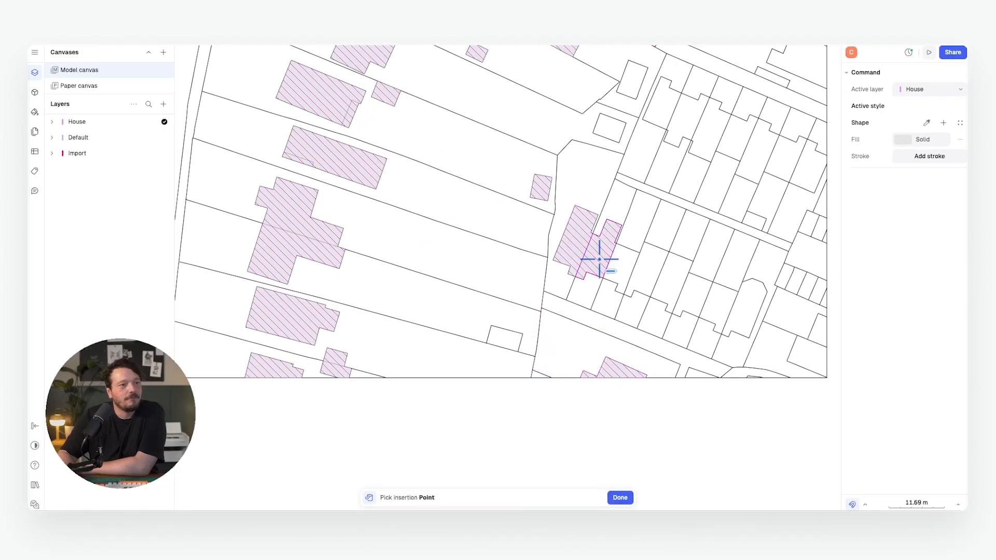
{"action": "left_click", "coordinate": [598, 259]}
{"action": "left_click", "coordinate": [626, 264]}
{"action": "left_click", "coordinate": [645, 265]}
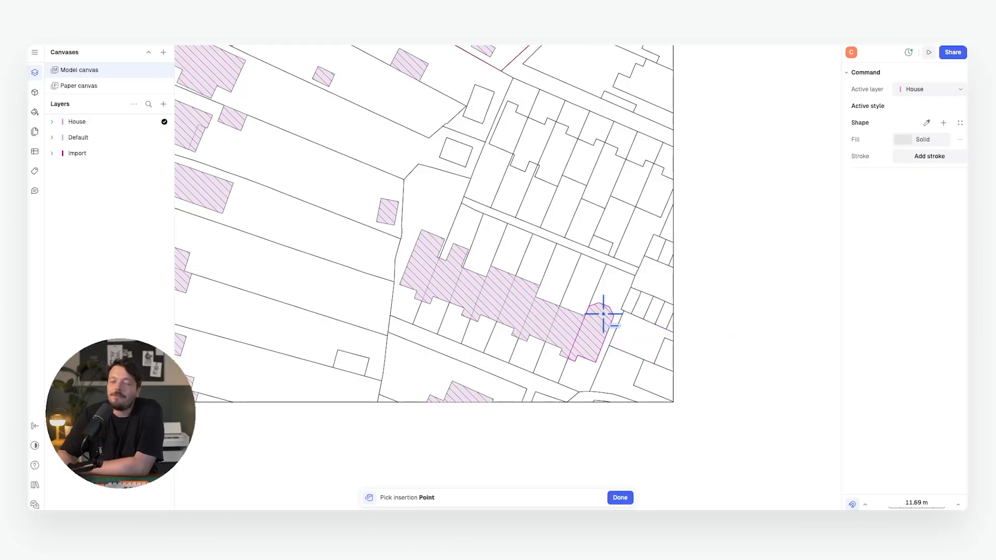
Step: Fill the outbuildings beside the site's rear and the upper terrace row with solid grey
{"action": "scroll", "coordinate": [591, 233], "scroll_direction": "down", "scroll_amount": 3}
{"action": "middle_click_drag", "start_coordinate": [591, 233], "coordinate": [527, 280]}
{"action": "left_click", "coordinate": [439, 190]}
{"action": "left_click", "coordinate": [427, 226]}
{"action": "left_click", "coordinate": [472, 210]}
{"action": "left_click", "coordinate": [507, 226]}
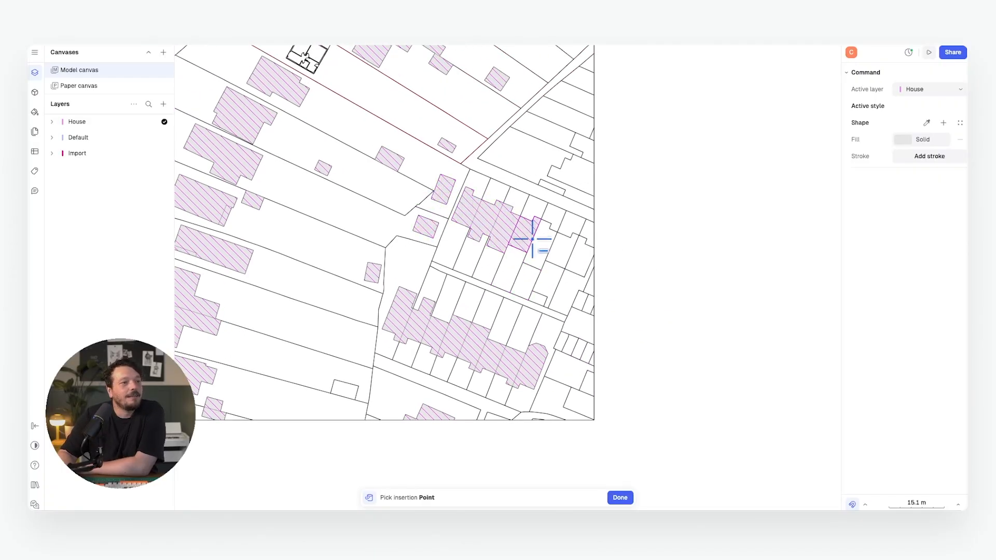
{"action": "left_click", "coordinate": [529, 229]}
{"action": "left_click", "coordinate": [562, 249]}
{"action": "left_click", "coordinate": [582, 263]}
Step: Fill the buildings in the triangular block along the map's eastern edge and the other unfilled buildings with solid grey
{"action": "middle_click_drag", "start_coordinate": [580, 191], "coordinate": [489, 291]}
{"action": "left_click", "coordinate": [489, 271]}
{"action": "left_click", "coordinate": [494, 243]}
{"action": "left_click", "coordinate": [458, 286]}
{"action": "scroll", "coordinate": [540, 291], "scroll_direction": "down", "scroll_amount": 3}
{"action": "mouse_move", "coordinate": [243, 158]}
{"action": "middle_mouse_down"}
{"action": "mouse_move", "coordinate": [493, 173]}
{"action": "mouse_move", "coordinate": [560, 111]}
{"action": "middle_mouse_up"}
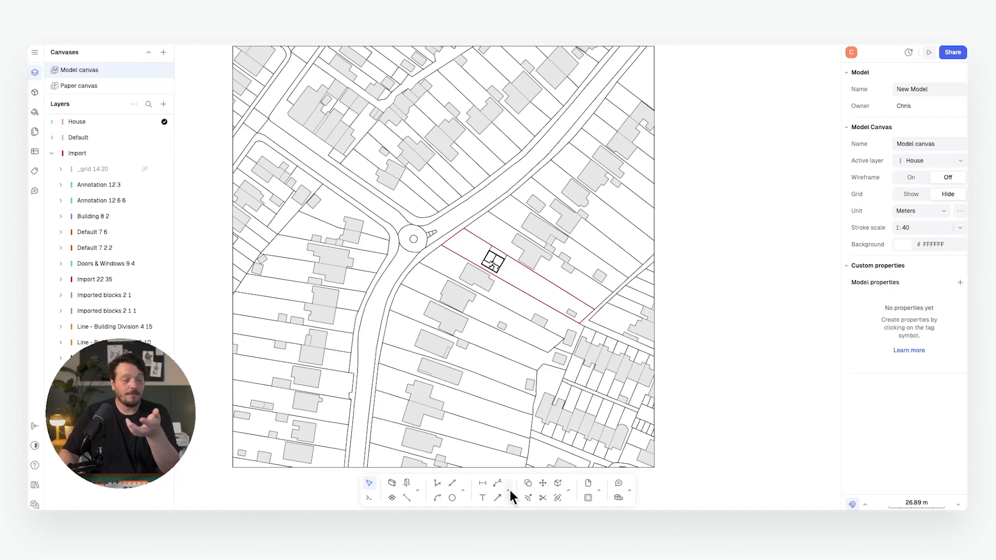
{"action": "left_click", "coordinate": [567, 485]}
{"action": "left_click", "coordinate": [685, 451]}
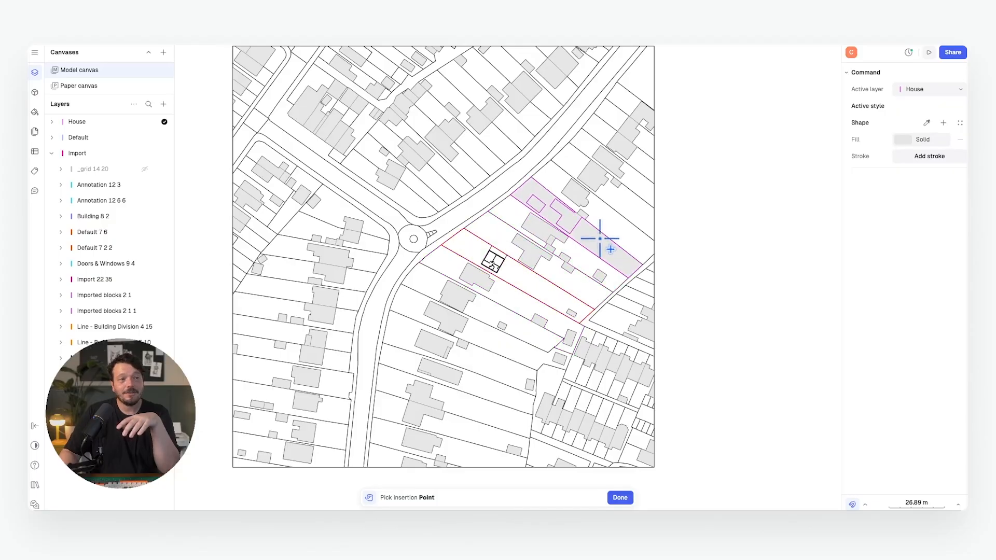
{"action": "left_click", "coordinate": [605, 216]}
{"action": "key", "text": "Escape"}
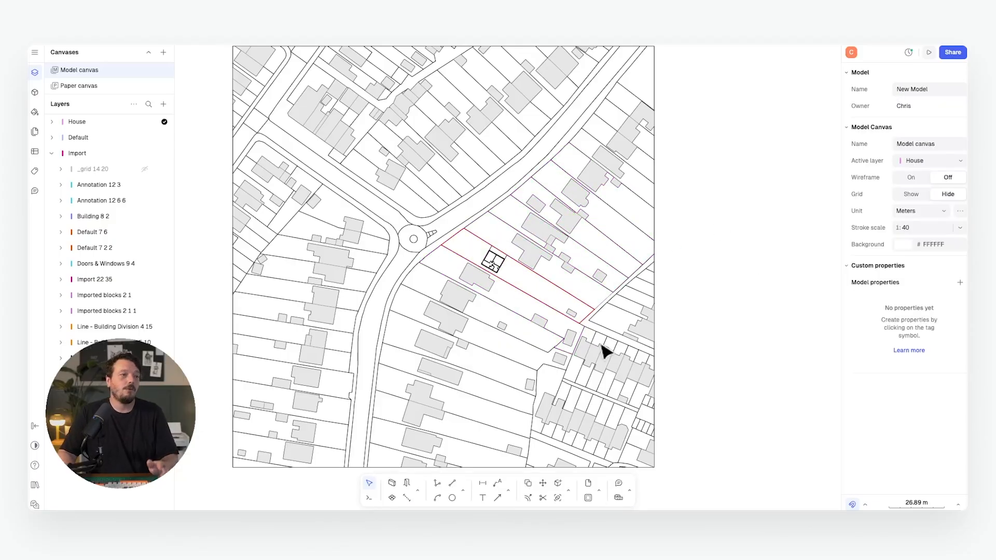
Step: Trace a closed polyline around the plots on the site's side of the road, following the road edge and map frame
{"action": "left_click", "coordinate": [508, 490]}
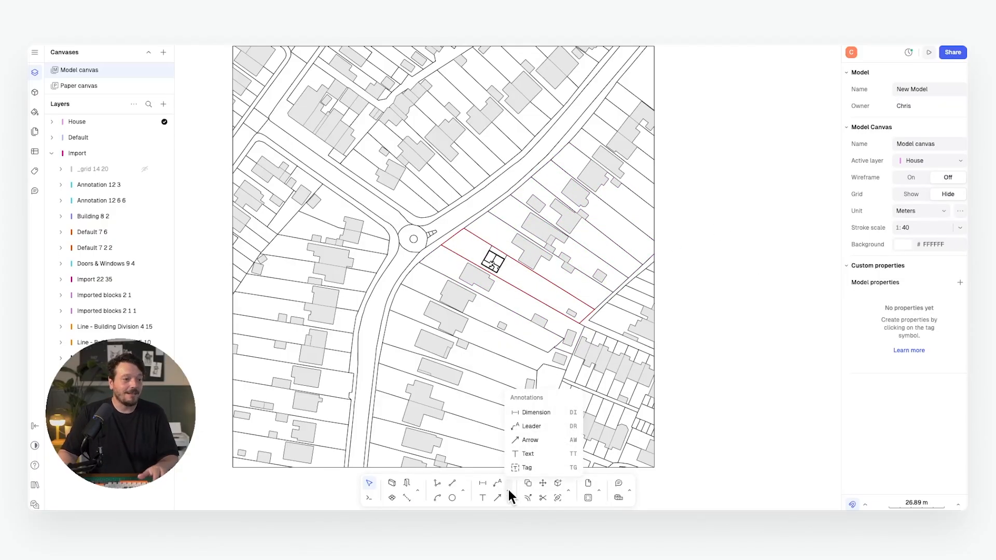
{"action": "left_click", "coordinate": [462, 489]}
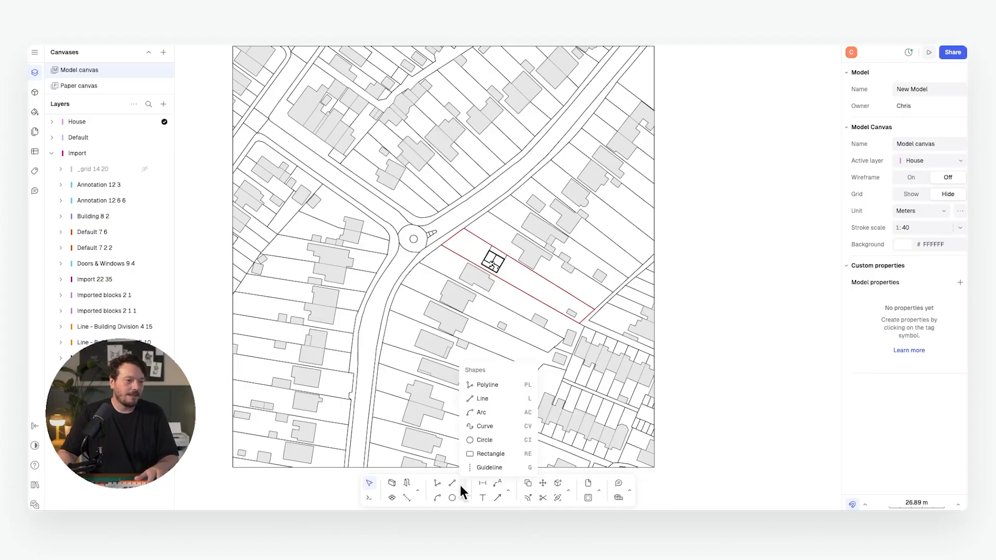
{"action": "left_click", "coordinate": [439, 484]}
{"action": "scroll", "coordinate": [623, 213], "scroll_direction": "up", "scroll_amount": 2}
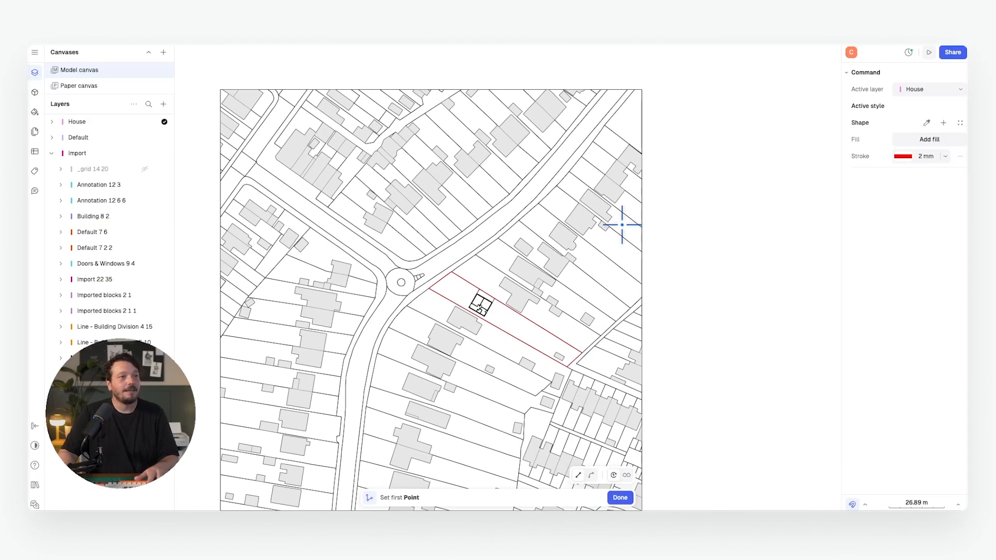
{"action": "scroll", "coordinate": [627, 116], "scroll_direction": "up", "scroll_amount": 6}
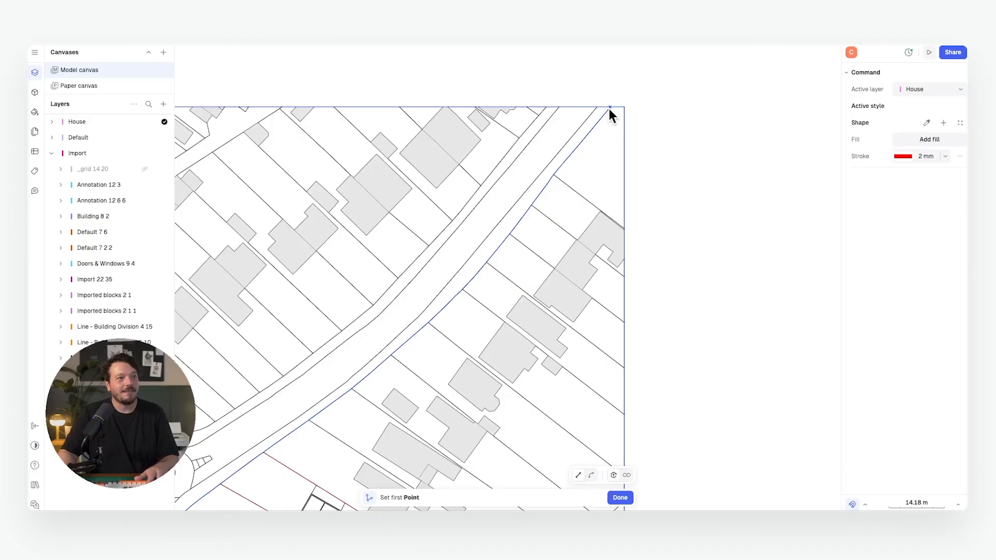
{"action": "left_click", "coordinate": [610, 107]}
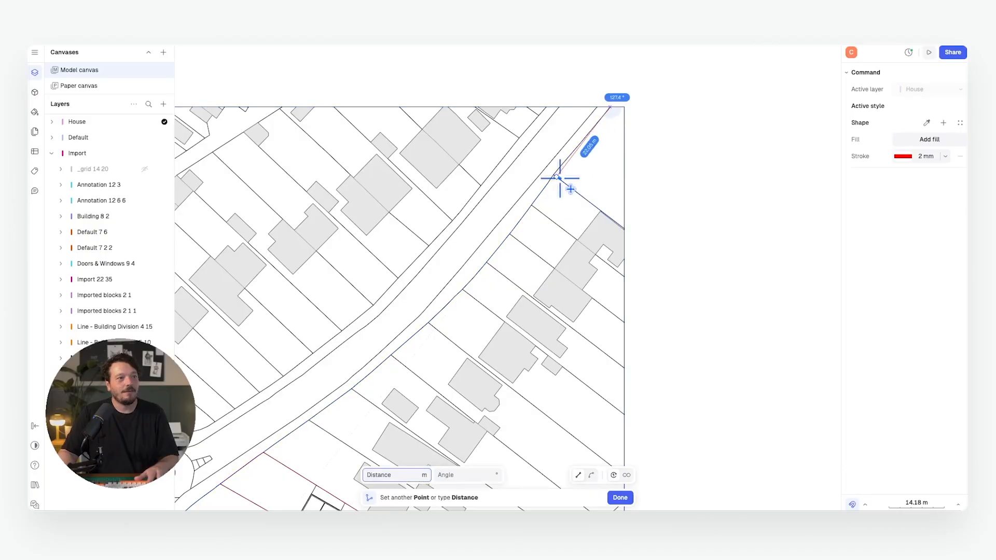
{"action": "left_click", "coordinate": [553, 174]}
{"action": "left_click", "coordinate": [531, 205]}
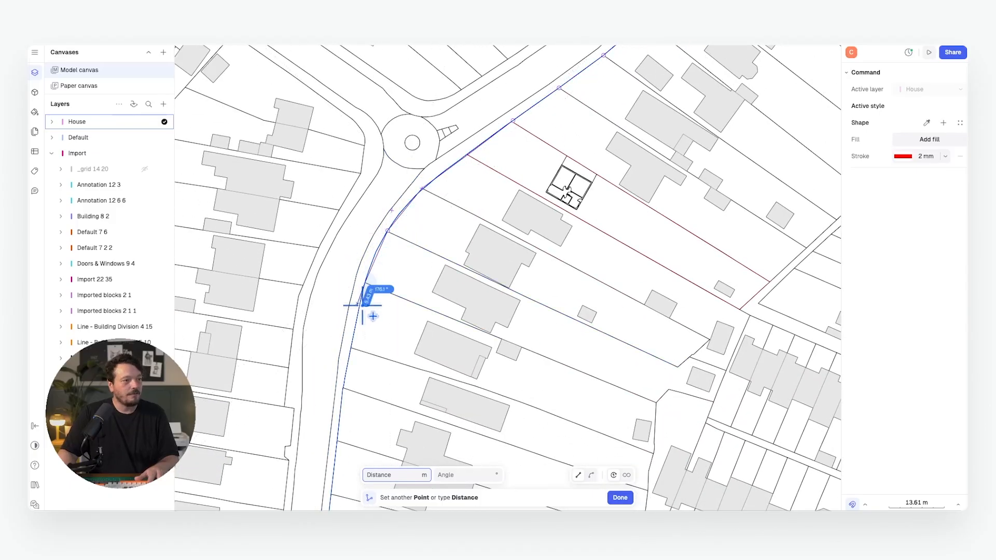
{"action": "scroll", "coordinate": [381, 275], "scroll_direction": "down", "scroll_amount": 5}
{"action": "left_click", "coordinate": [376, 227]}
{"action": "left_click", "coordinate": [369, 280]}
{"action": "left_click", "coordinate": [363, 333]}
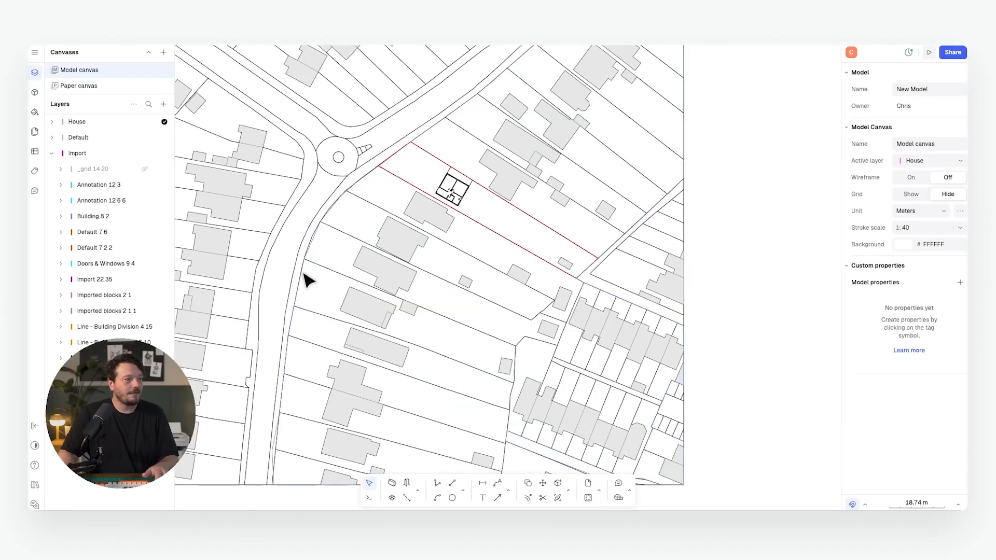
Step: Set the traced plot area's fill to solid light grey ECECEC
{"action": "left_click", "coordinate": [304, 275]}
{"action": "left_click", "coordinate": [931, 284]}
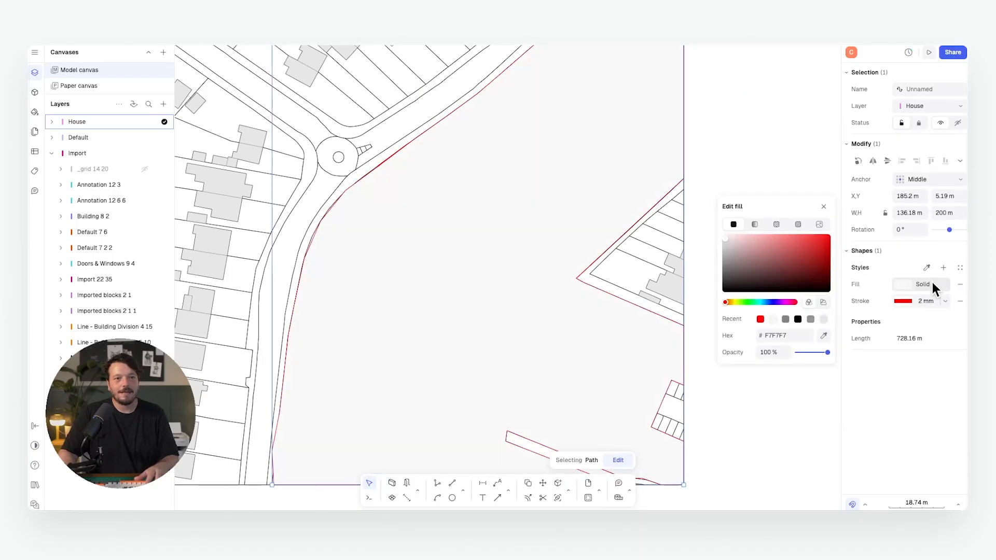
{"action": "left_click_drag", "start_coordinate": [784, 255], "coordinate": [843, 233]}
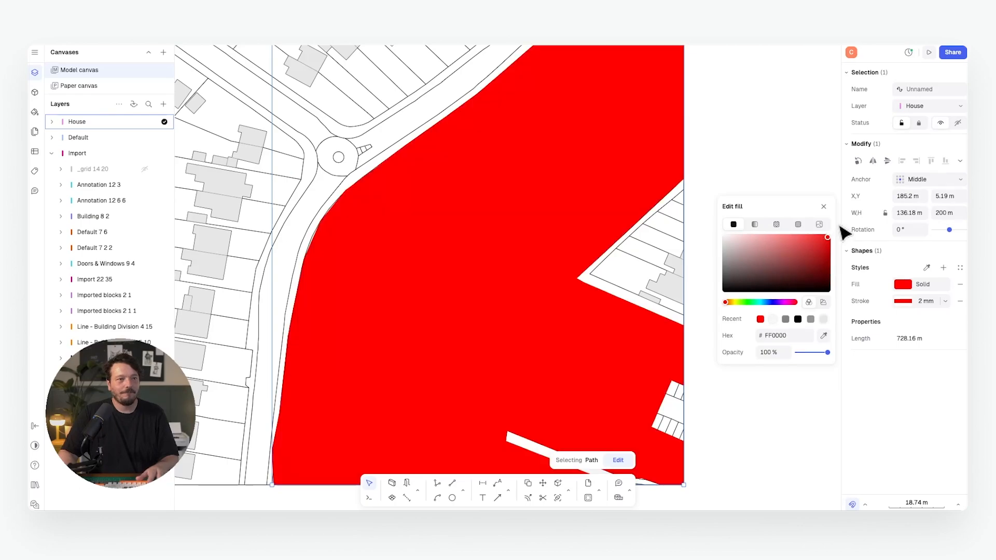
{"action": "left_click", "coordinate": [785, 319]}
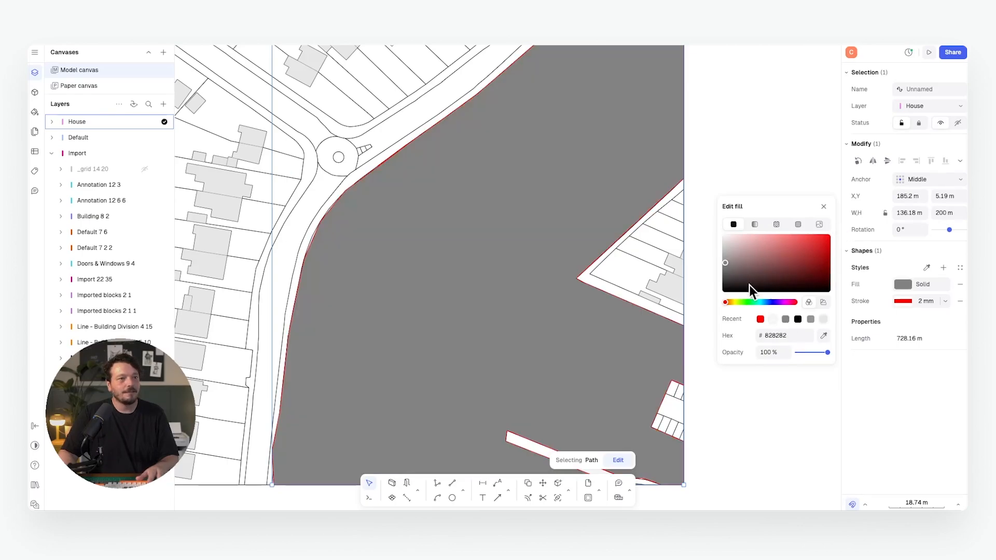
{"action": "left_click", "coordinate": [773, 319]}
{"action": "mouse_move", "coordinate": [730, 242]}
{"action": "left_mouse_down"}
{"action": "mouse_move", "coordinate": [714, 245]}
{"action": "mouse_move", "coordinate": [722, 241]}
{"action": "left_mouse_up"}
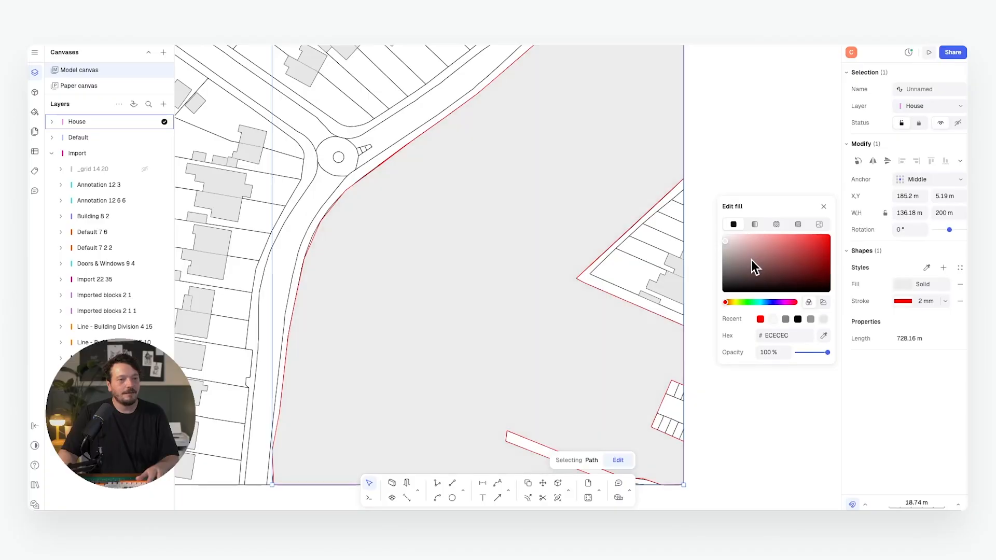
Step: Remove the red stroke from the traced plot area and send the area behind the grey buildings and house plan
{"action": "left_click", "coordinate": [959, 301]}
{"action": "left_click", "coordinate": [759, 216]}
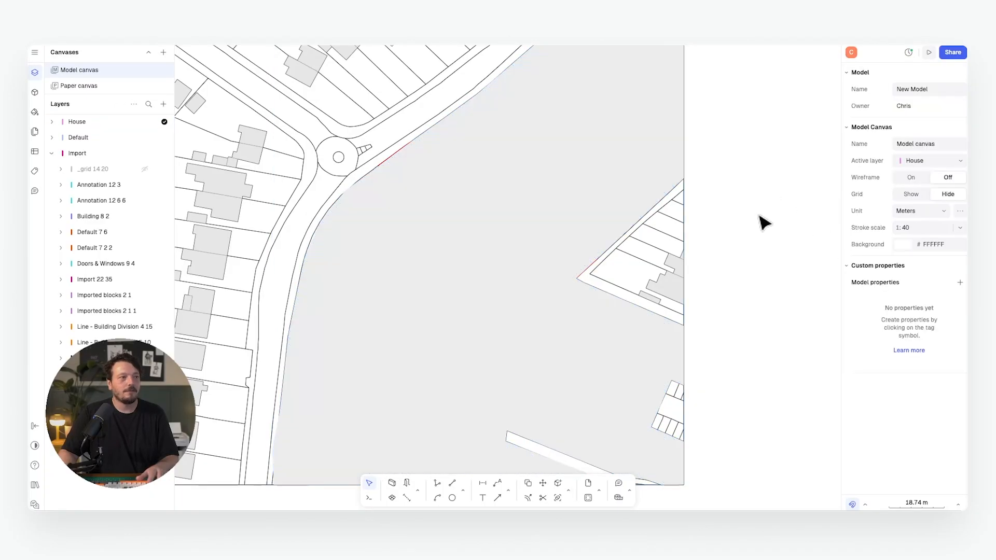
{"action": "left_click", "coordinate": [568, 185]}
Step: Add a new layer named "Background" to the Model canvas
{"action": "left_click", "coordinate": [163, 104]}
{"action": "left_click", "coordinate": [174, 127]}
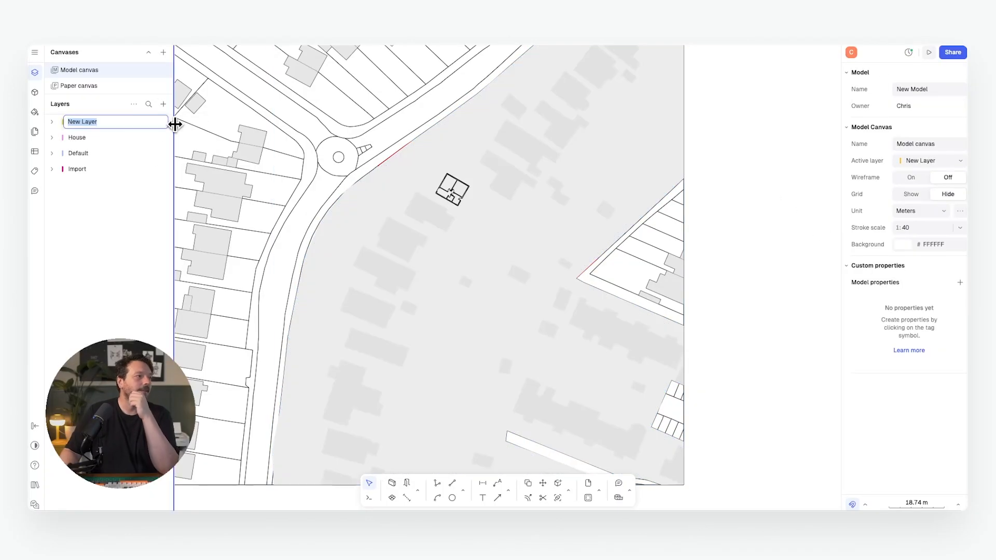
{"action": "type", "text": "Background"}
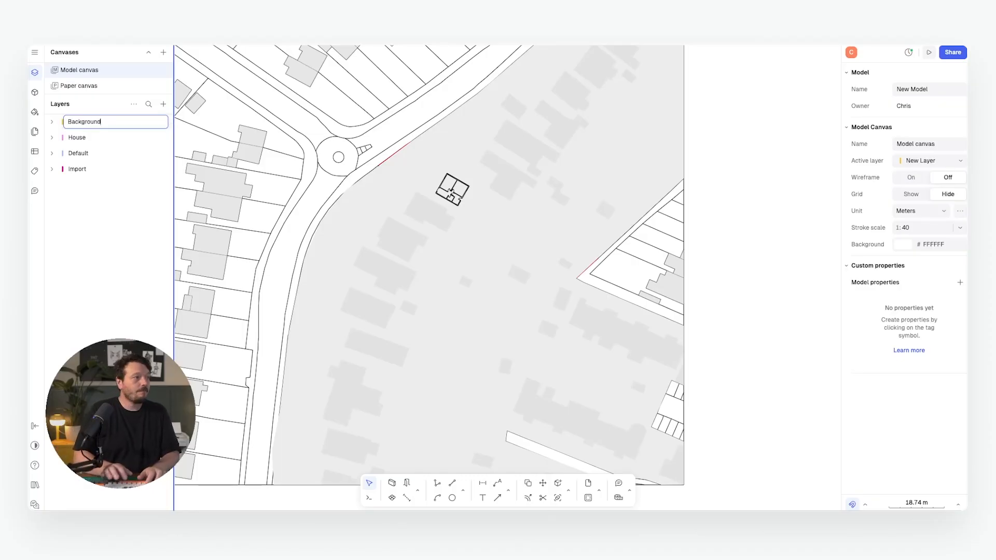
{"action": "key", "text": "Return"}
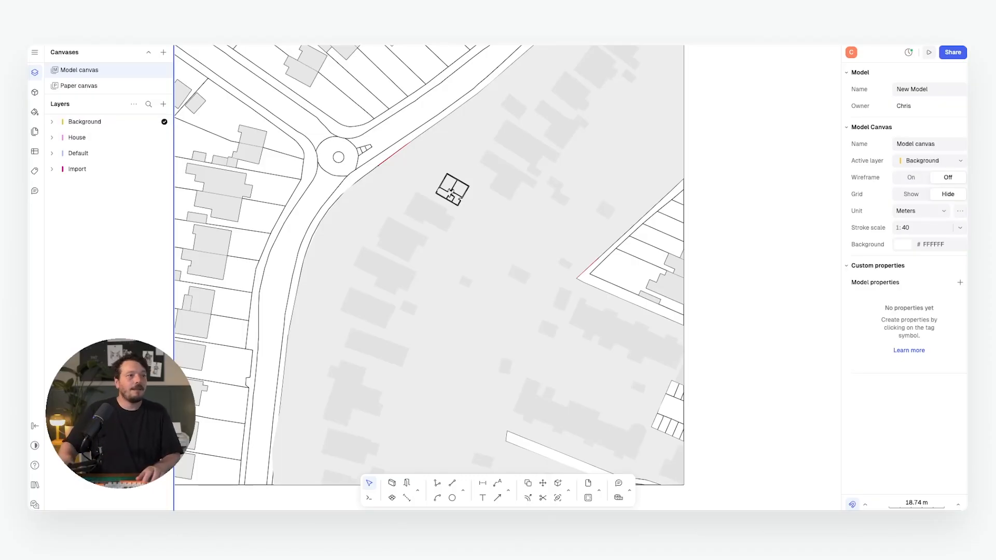
Step: Assign the shaded plot area on the site's side to the Background layer and reorder that layer beneath all the others
{"action": "left_click", "coordinate": [648, 171]}
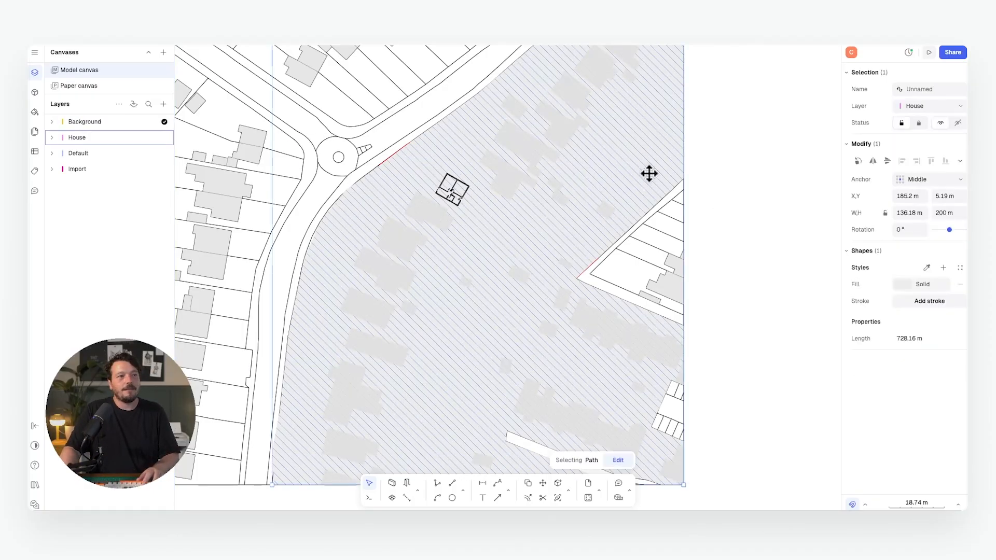
{"action": "left_click", "coordinate": [961, 106]}
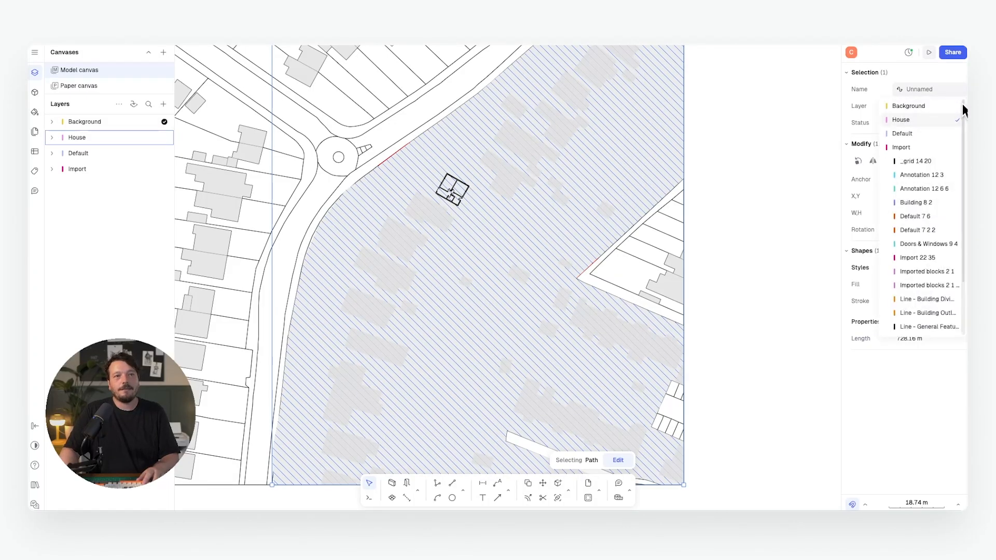
{"action": "left_click", "coordinate": [925, 106]}
{"action": "left_click_drag", "start_coordinate": [118, 121], "coordinate": [117, 175]}
{"action": "left_click", "coordinate": [737, 272]}
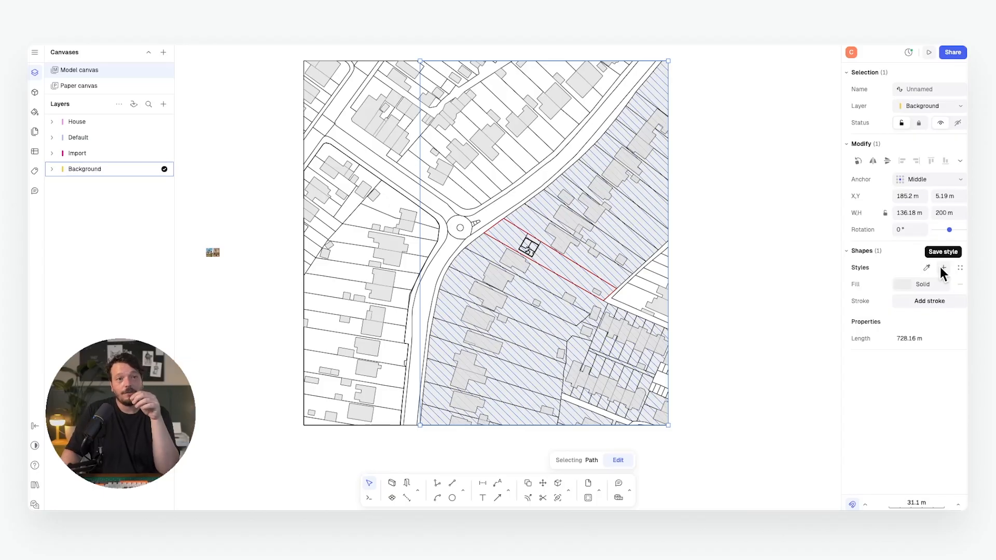
Step: Save the shaded plot area's fill as a style named "Site Background"
{"action": "left_click", "coordinate": [942, 268]}
{"action": "type", "text": "Ba"}
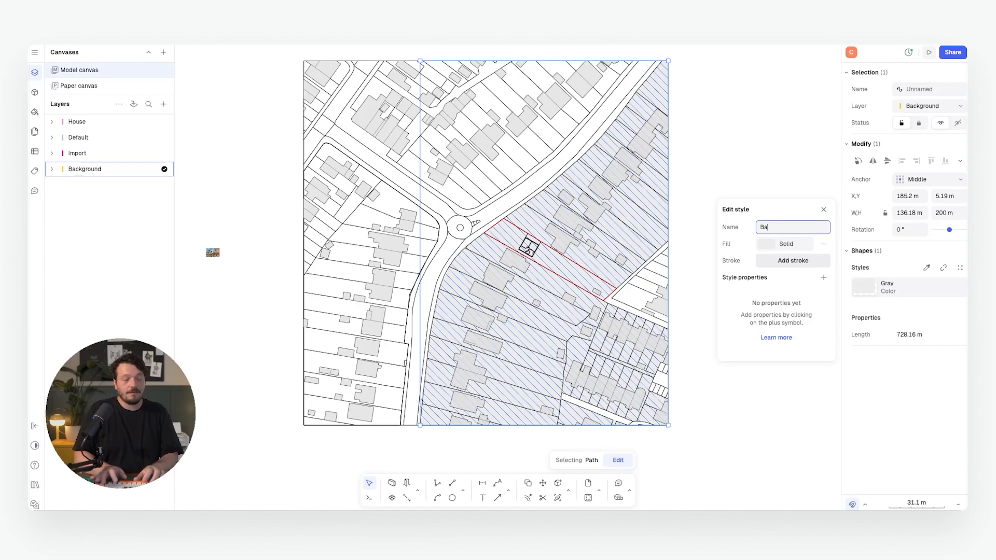
{"action": "type", "text": "sSite Back"}
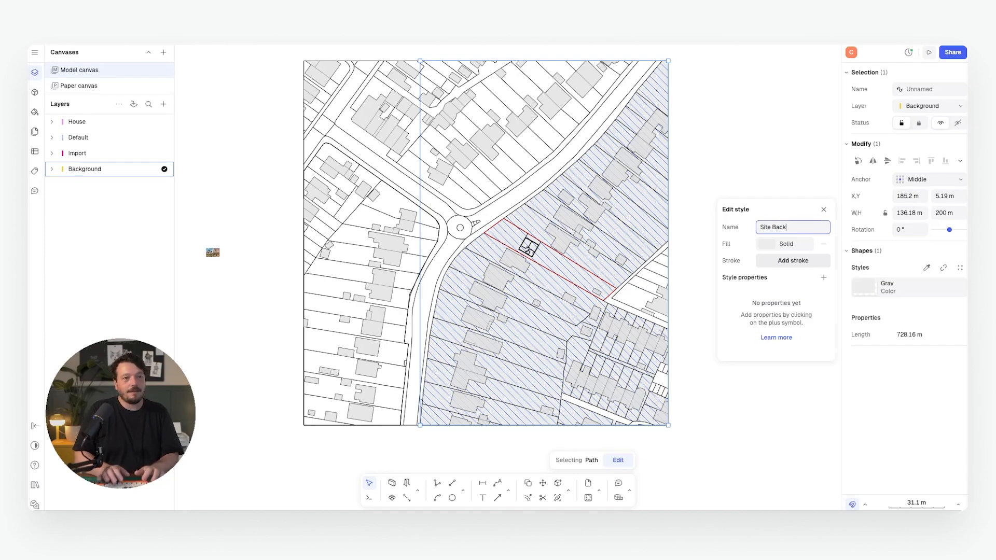
{"action": "type", "text": "ground"}
{"action": "key", "text": "Return"}
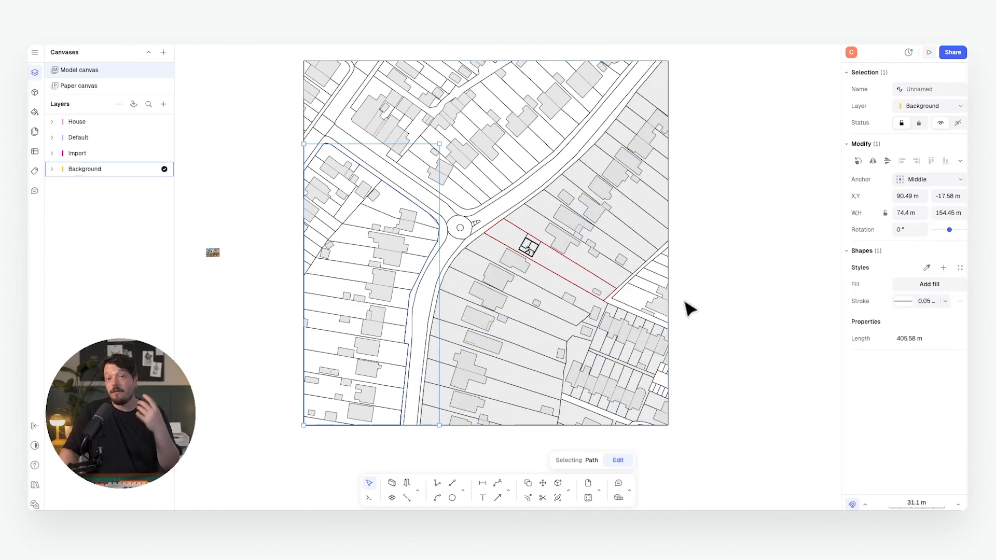
Step: Apply the Site Background style to the plot area west of the road by sampling the shaded site area
{"action": "left_click", "coordinate": [542, 205]}
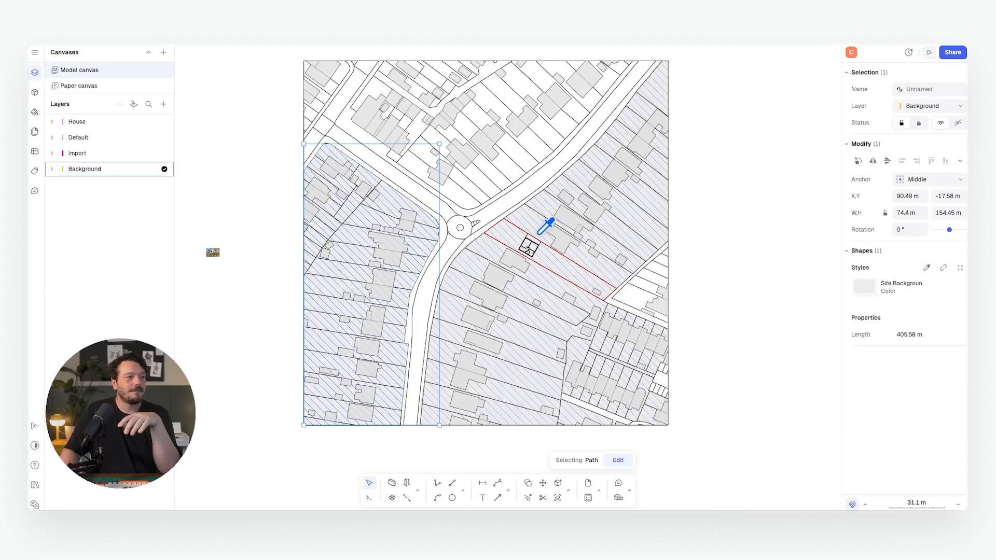
{"action": "left_click", "coordinate": [784, 355]}
{"action": "middle_click_drag", "start_coordinate": [781, 349], "coordinate": [761, 358]}
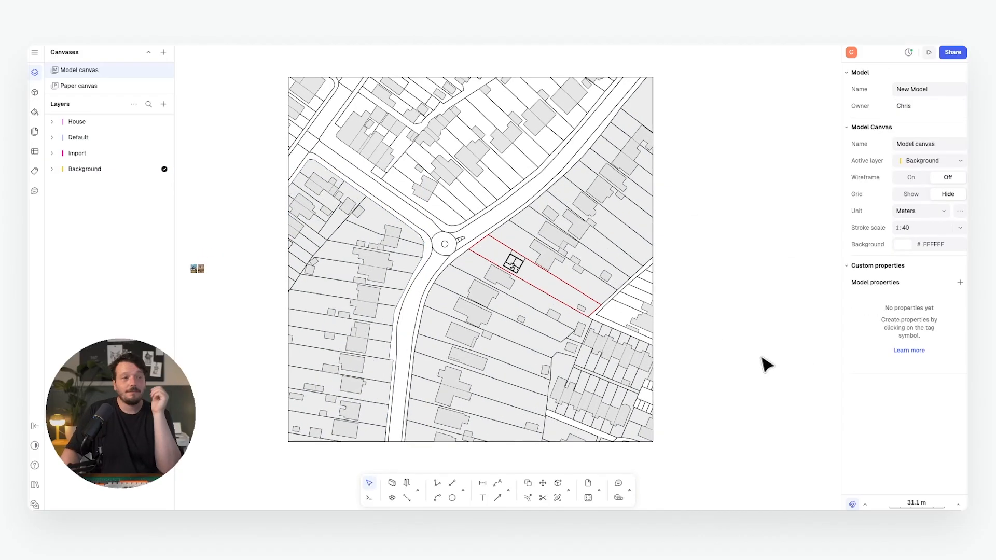
Step: Fill the enclosed carriageways, roundabout and pavement strips with solid hatches on the Background layer
{"action": "scroll", "coordinate": [739, 354], "scroll_direction": "up", "scroll_amount": 1}
{"action": "middle_click_drag", "start_coordinate": [696, 375], "coordinate": [676, 368]}
{"action": "key", "text": "h"}
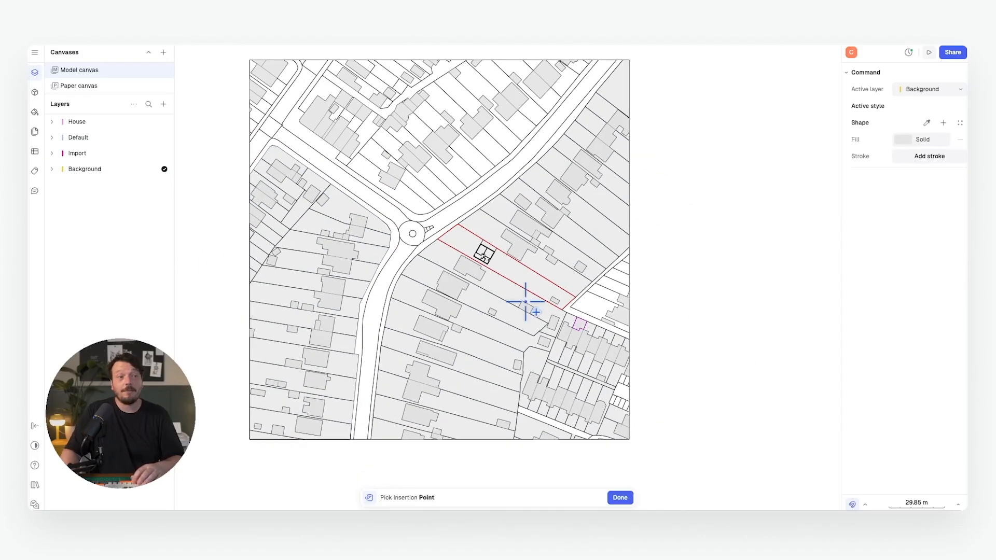
{"action": "left_click", "coordinate": [428, 242]}
{"action": "left_click", "coordinate": [415, 217]}
{"action": "left_click", "coordinate": [356, 207]}
{"action": "left_click", "coordinate": [412, 252]}
{"action": "left_click", "coordinate": [400, 217]}
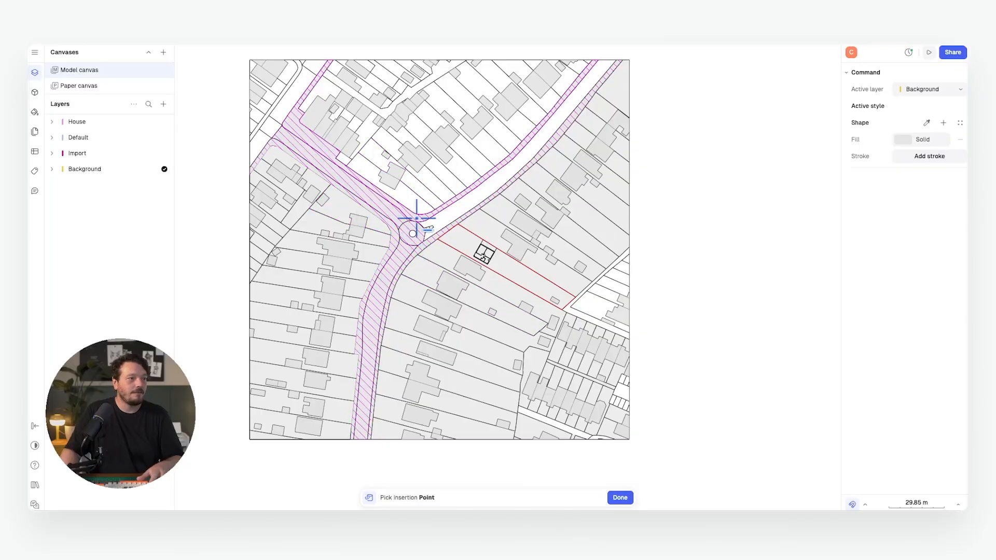
{"action": "left_click", "coordinate": [445, 219]}
{"action": "scroll", "coordinate": [411, 231], "scroll_direction": "up", "scroll_amount": 10}
{"action": "left_click", "coordinate": [430, 237]}
{"action": "key", "text": "Return"}
Step: Save the three pavement strips' fill as a style named "Path" and set its colour to grey C8C8C8
{"action": "scroll", "coordinate": [426, 327], "scroll_direction": "down", "scroll_amount": 10}
{"action": "scroll", "coordinate": [495, 310], "scroll_direction": "up", "scroll_amount": 1}
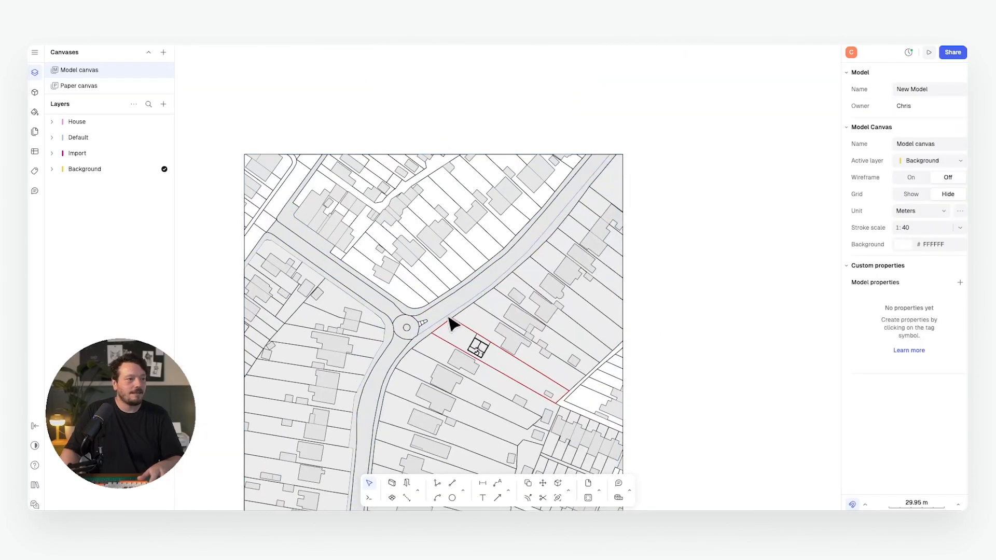
{"action": "scroll", "coordinate": [439, 327], "scroll_direction": "up", "scroll_amount": 5}
{"action": "left_click", "coordinate": [440, 338]}
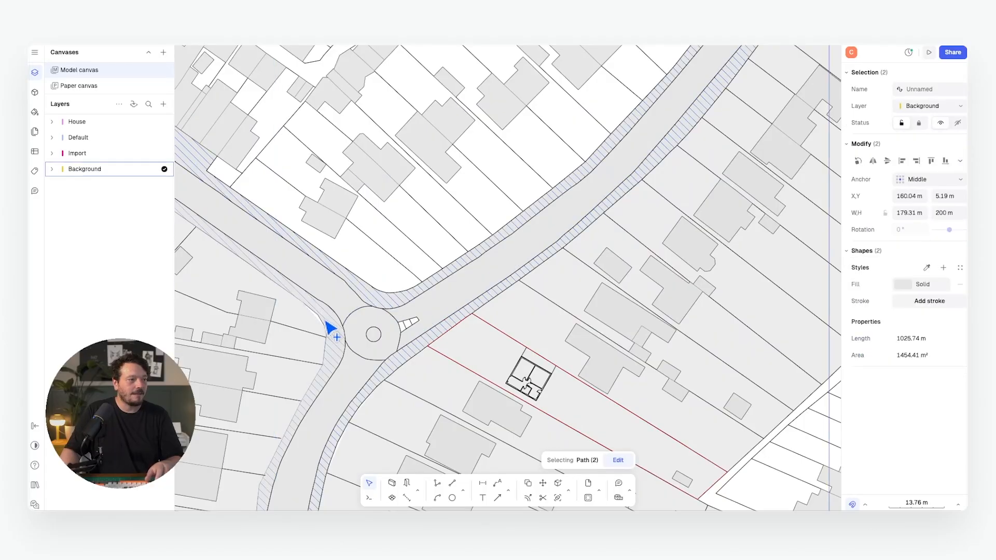
{"action": "left_click", "coordinate": [944, 268]}
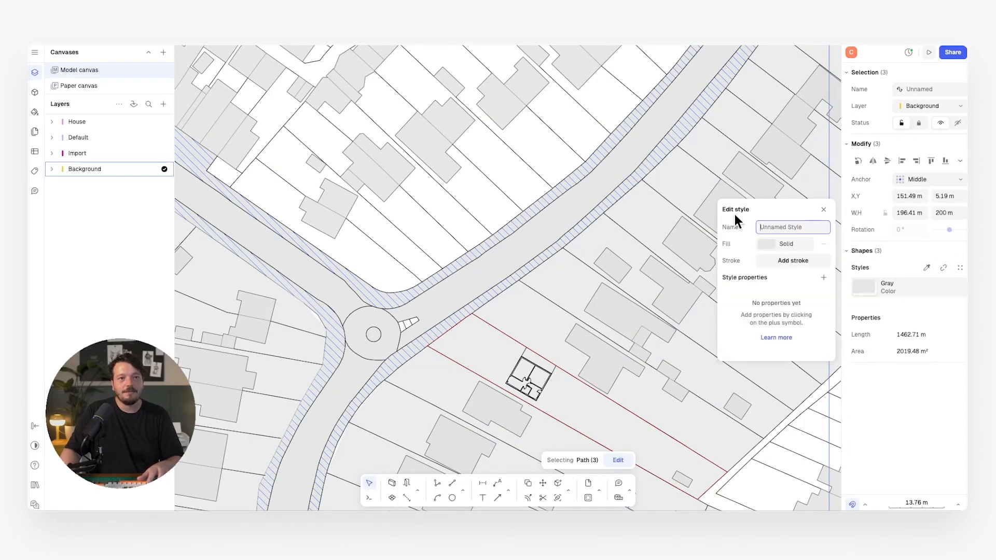
{"action": "type", "text": "Path"}
{"action": "key", "text": "Return"}
{"action": "left_click", "coordinate": [763, 244]}
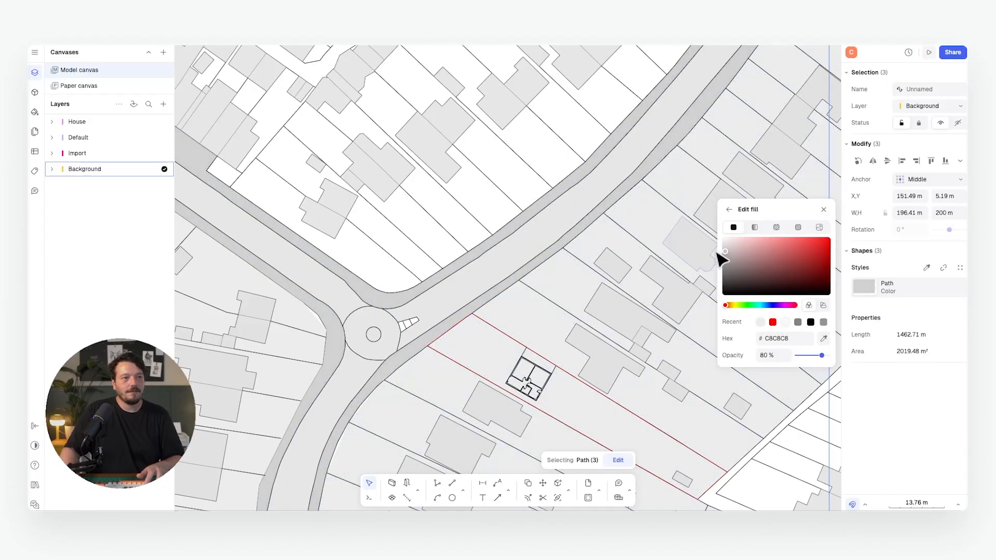
Step: Save the four carriageway and roundabout fills as a style named "Roads" and set its colour to grey 9A9A9A
{"action": "left_click", "coordinate": [552, 247]}
{"action": "left_click", "coordinate": [352, 296], "text": "shift"}
{"action": "left_click", "coordinate": [369, 329], "text": "shift"}
{"action": "left_click", "coordinate": [358, 385], "text": "shift"}
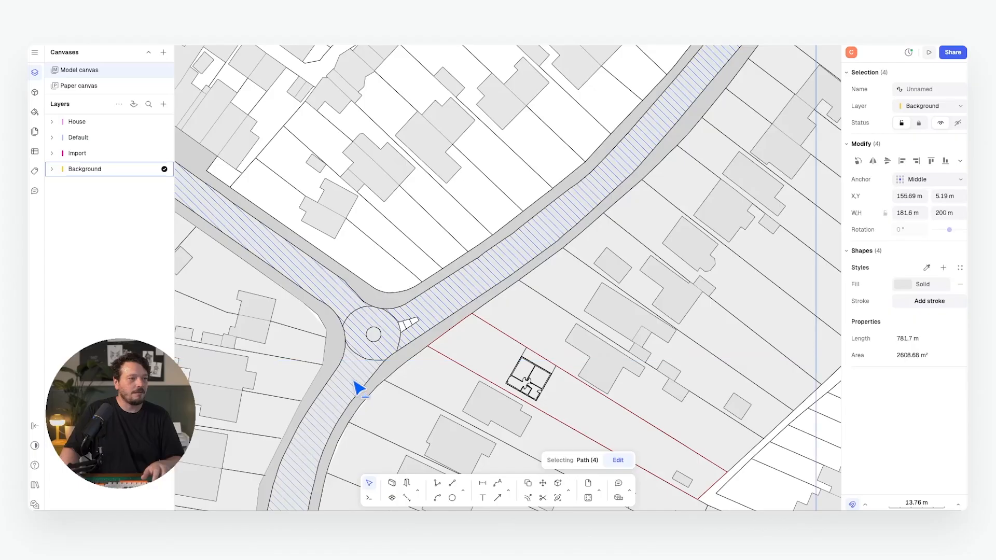
{"action": "left_click", "coordinate": [942, 267]}
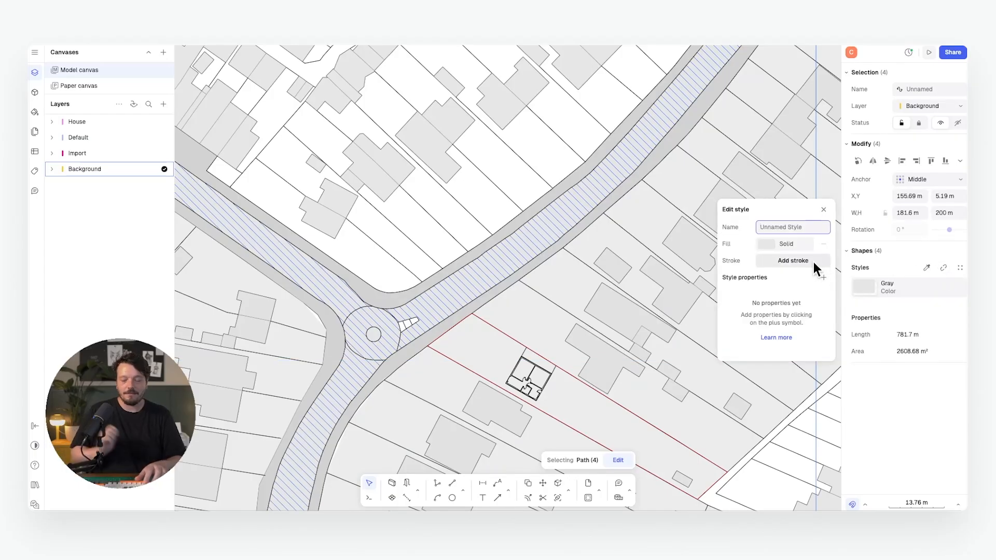
{"action": "type", "text": "Roads"}
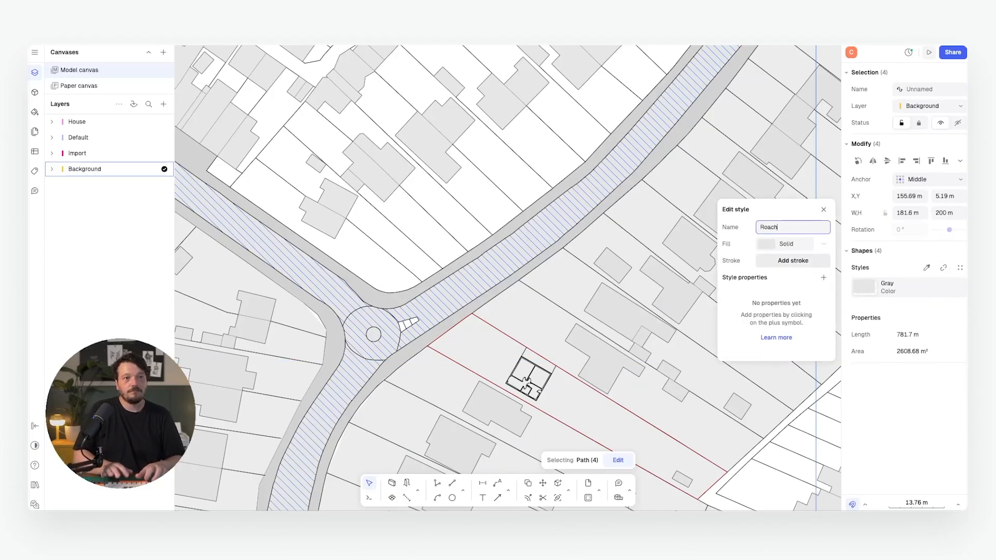
{"action": "left_click", "coordinate": [766, 244]}
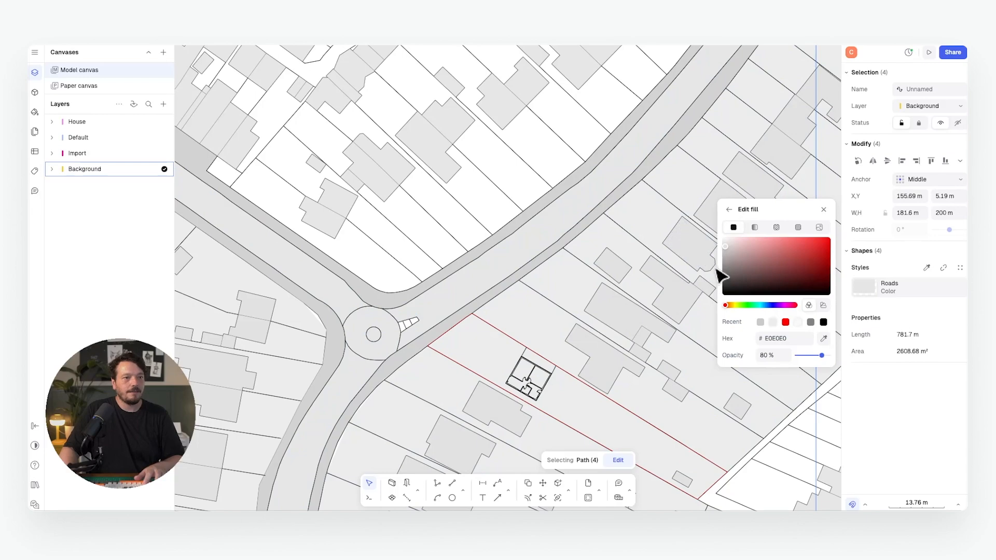
{"action": "left_click_drag", "start_coordinate": [729, 262], "coordinate": [714, 267]}
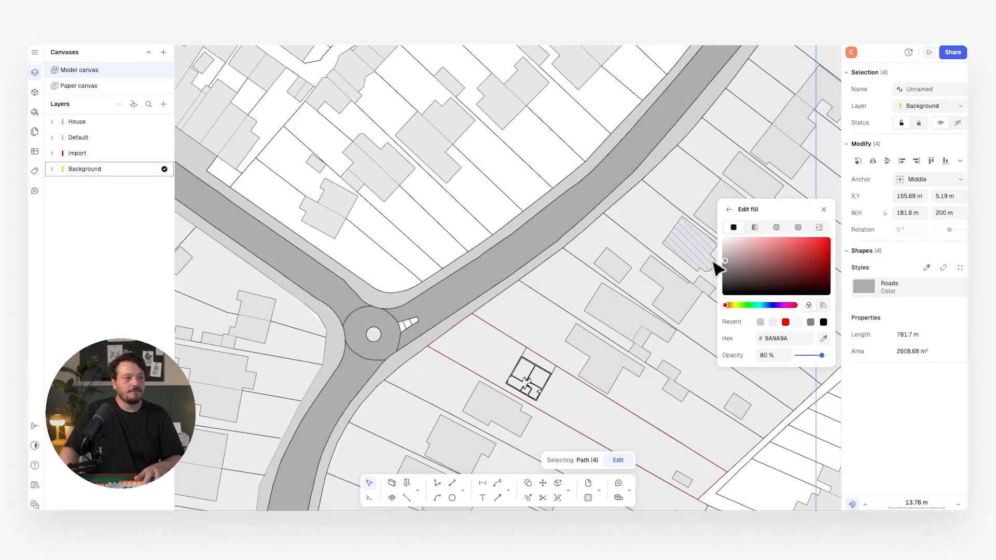
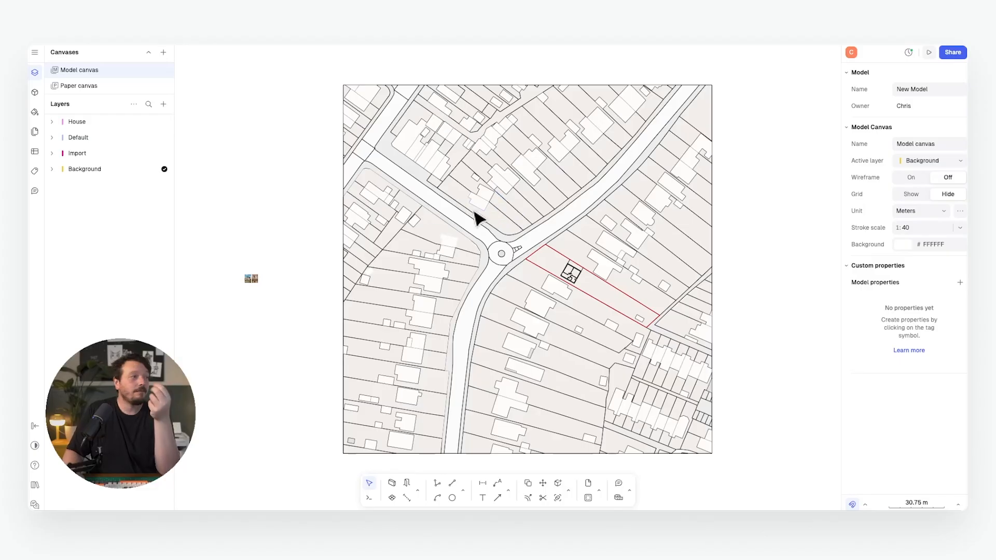
Step: Insert the top view of Elm tree S from the "Vegetation - 3 views" block library beside the map
{"action": "left_click", "coordinate": [35, 93]}
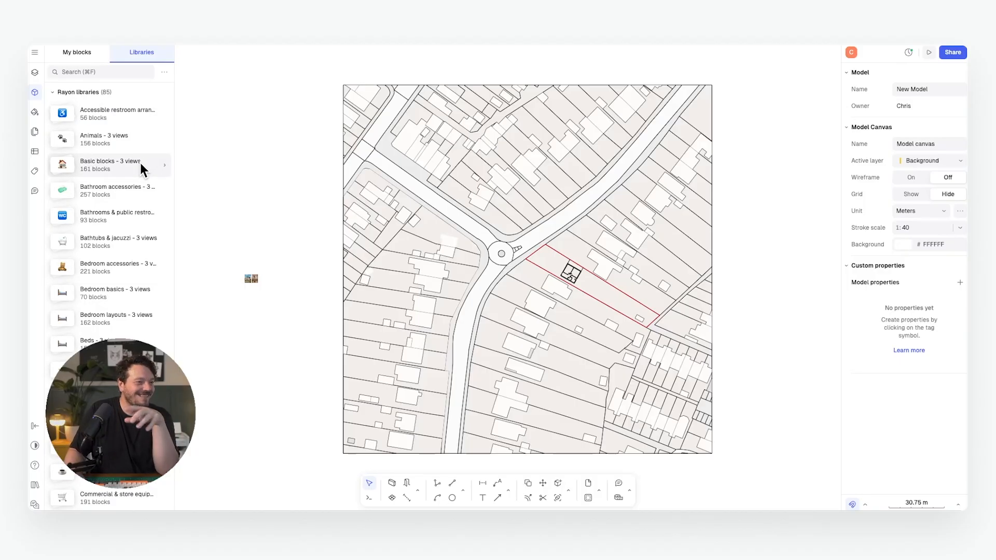
{"action": "scroll", "coordinate": [140, 163], "scroll_direction": "down", "scroll_amount": 10}
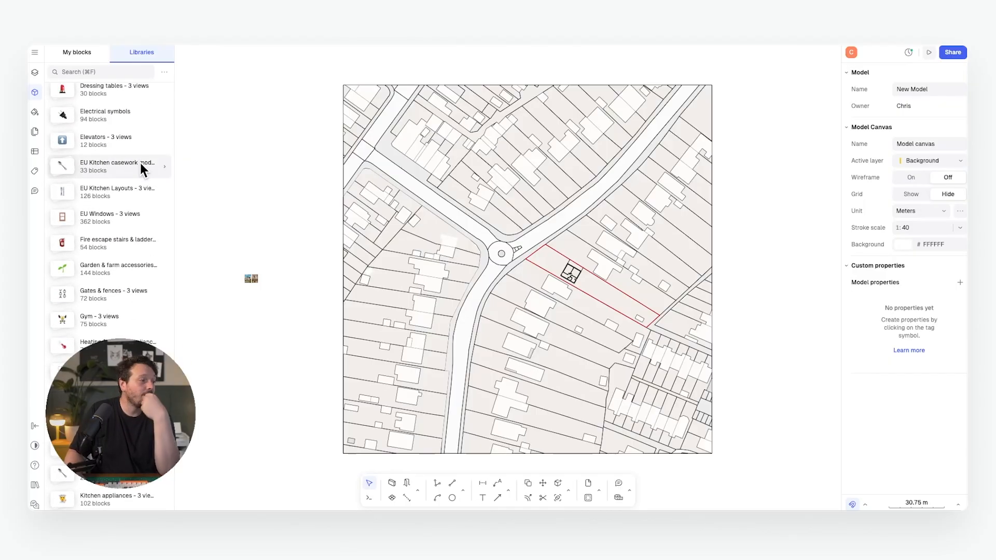
{"action": "scroll", "coordinate": [141, 167], "scroll_direction": "down", "scroll_amount": 5}
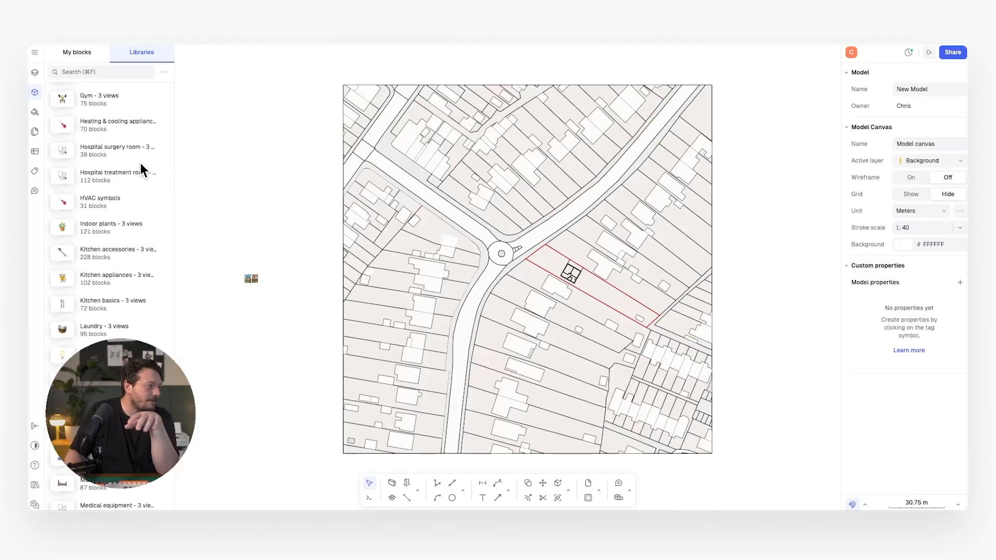
{"action": "scroll", "coordinate": [141, 164], "scroll_direction": "down", "scroll_amount": 20}
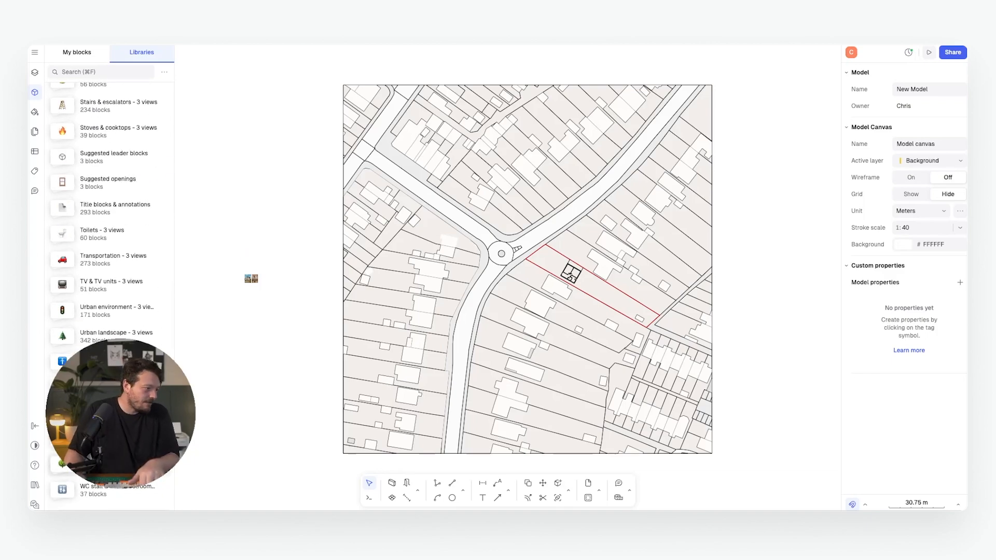
{"action": "left_click", "coordinate": [99, 464]}
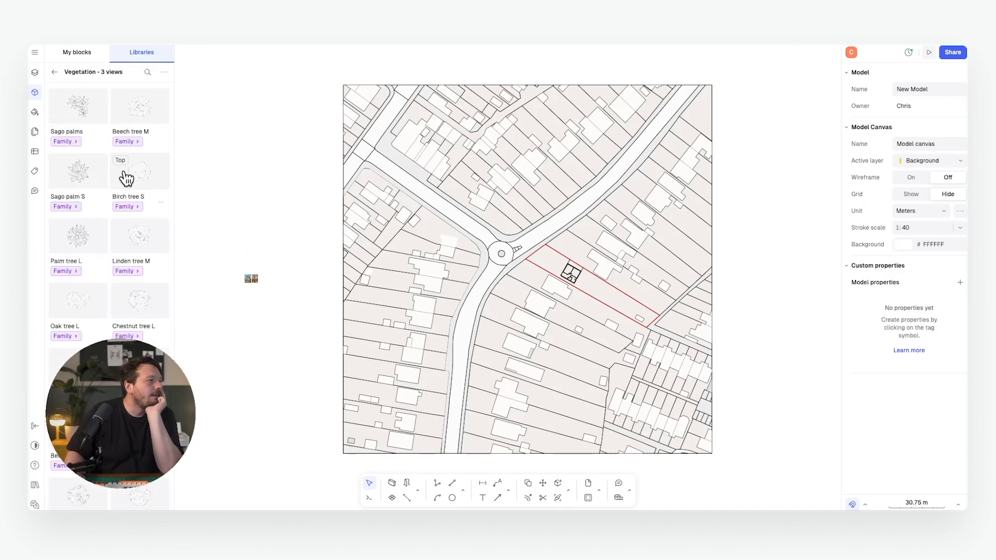
{"action": "scroll", "coordinate": [144, 174], "scroll_direction": "down", "scroll_amount": 5}
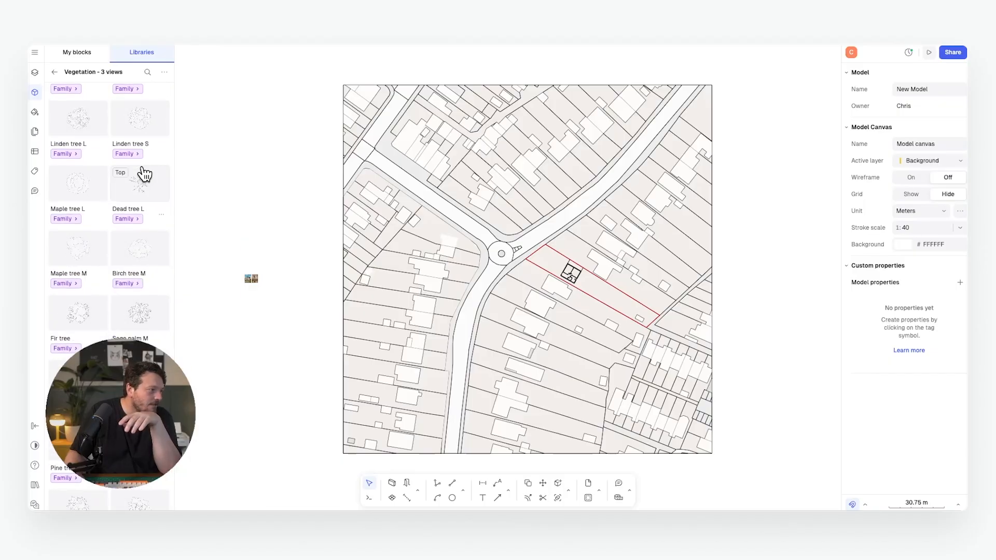
{"action": "scroll", "coordinate": [143, 174], "scroll_direction": "down", "scroll_amount": 3}
{"action": "scroll", "coordinate": [142, 173], "scroll_direction": "down", "scroll_amount": 5}
{"action": "left_click_drag", "start_coordinate": [246, 310], "coordinate": [301, 309]}
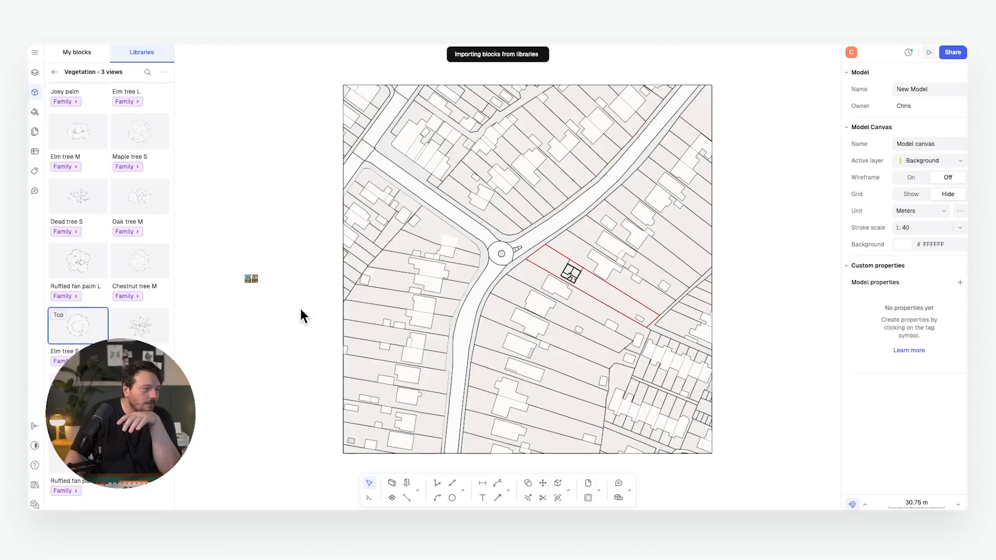
Step: Open the placed Elm tree S block west of the map frame for editing
{"action": "scroll", "coordinate": [301, 317], "scroll_direction": "up", "scroll_amount": 5}
{"action": "left_click", "coordinate": [345, 267]}
{"action": "scroll", "coordinate": [302, 290], "scroll_direction": "up", "scroll_amount": 3}
{"action": "middle_click_drag", "start_coordinate": [302, 286], "coordinate": [276, 183]}
{"action": "left_click", "coordinate": [275, 237]}
{"action": "scroll", "coordinate": [269, 239], "scroll_direction": "down", "scroll_amount": 5}
{"action": "scroll", "coordinate": [273, 239], "scroll_direction": "up", "scroll_amount": 5}
{"action": "left_click_drag", "start_coordinate": [273, 239], "coordinate": [387, 230]}
{"action": "middle_click_drag", "start_coordinate": [368, 158], "coordinate": [349, 163]}
{"action": "left_click", "coordinate": [345, 161]}
{"action": "scroll", "coordinate": [273, 211], "scroll_direction": "down", "scroll_amount": 5}
{"action": "scroll", "coordinate": [316, 212], "scroll_direction": "up", "scroll_amount": 5}
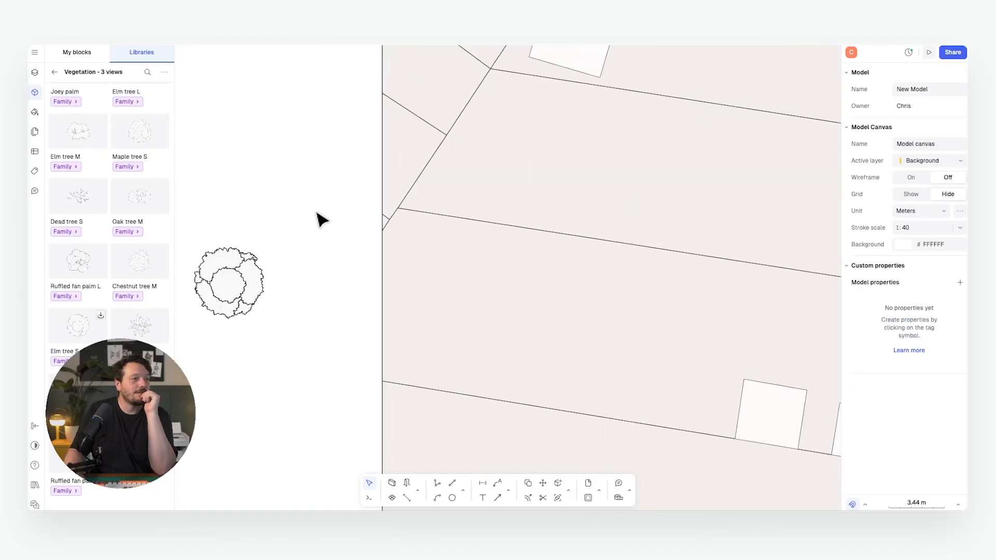
{"action": "double_click", "coordinate": [249, 267]}
{"action": "scroll", "coordinate": [306, 215], "scroll_direction": "down", "scroll_amount": 3}
{"action": "scroll", "coordinate": [285, 233], "scroll_direction": "up", "scroll_amount": 3}
Step: Recolour the tree block's outline and inner lines green 6FA611 and set its fill to a pale tint of that green
{"action": "left_click", "coordinate": [292, 221]}
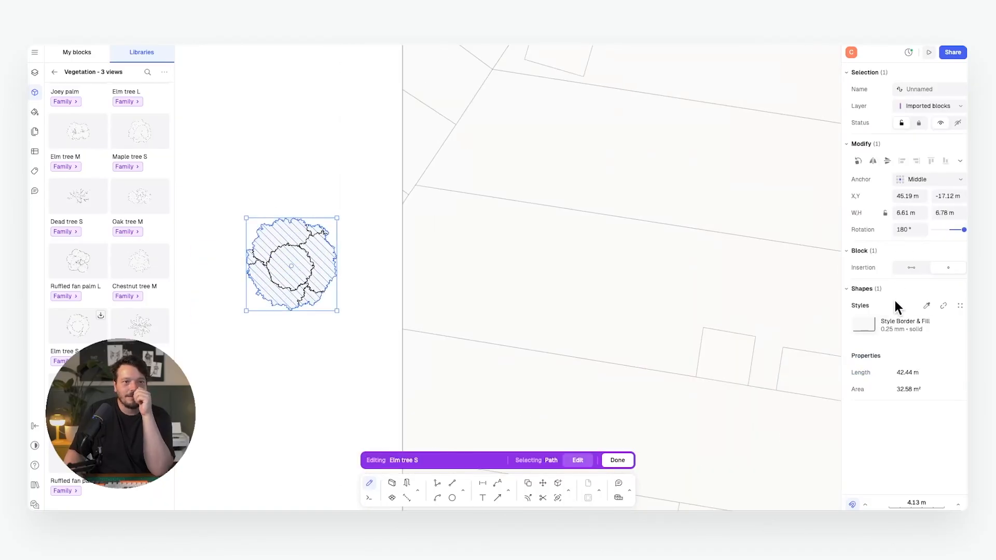
{"action": "left_click", "coordinate": [895, 320]}
{"action": "left_click", "coordinate": [802, 239]}
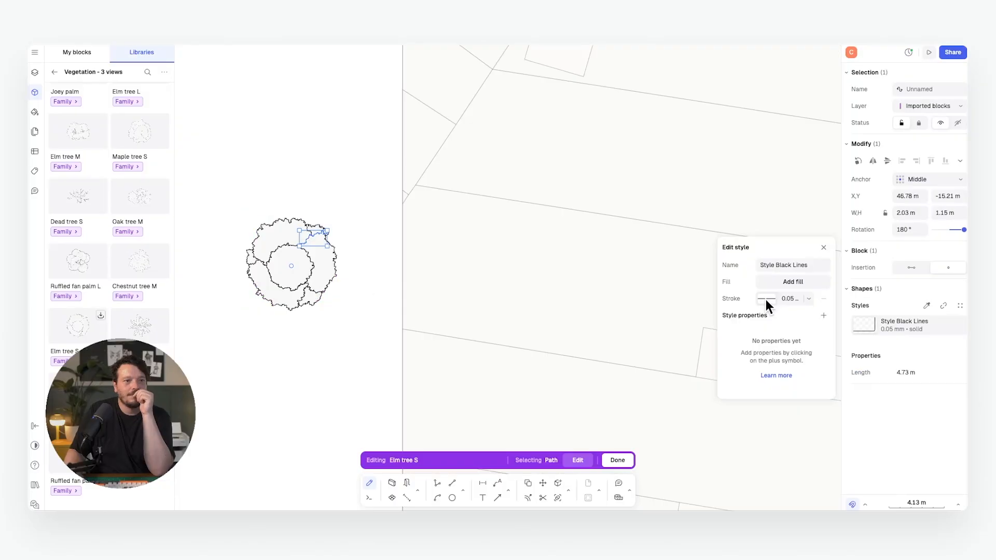
{"action": "left_click", "coordinate": [765, 300]}
{"action": "left_click", "coordinate": [742, 325]}
{"action": "left_click_drag", "start_coordinate": [809, 291], "coordinate": [858, 250]}
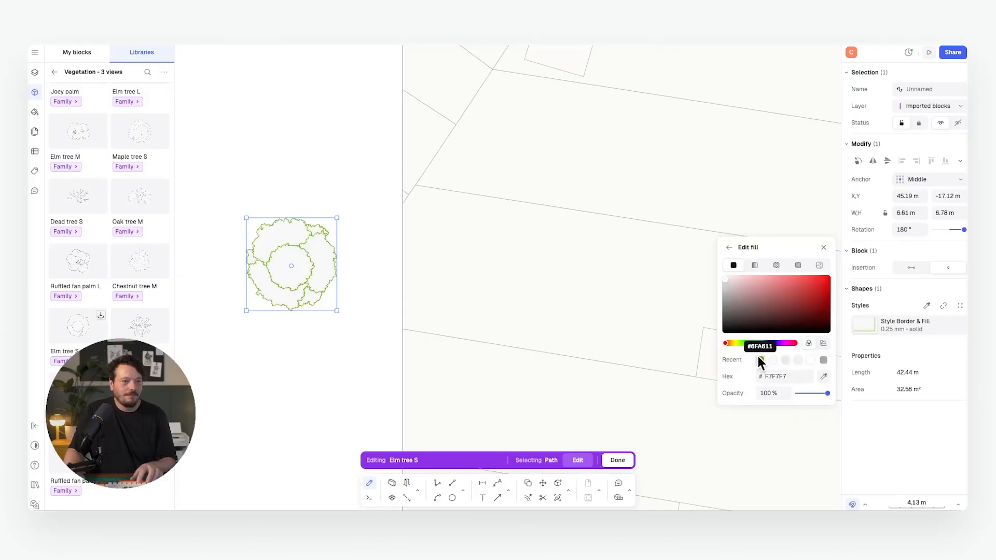
{"action": "left_click", "coordinate": [759, 358]}
{"action": "mouse_move", "coordinate": [726, 284]}
{"action": "left_mouse_down"}
{"action": "mouse_move", "coordinate": [763, 272]}
{"action": "mouse_move", "coordinate": [739, 271]}
{"action": "left_mouse_up"}
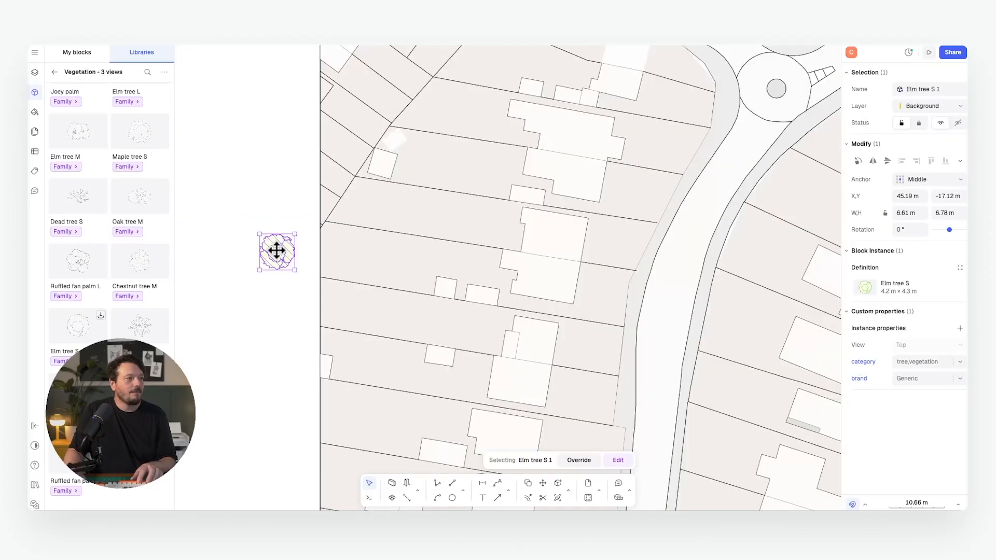
Step: Move the elm tree into the front plot just west of the road and add a new layer named "Vegetation"
{"action": "left_click", "coordinate": [605, 284]}
{"action": "scroll", "coordinate": [449, 292], "scroll_direction": "up", "scroll_amount": 3}
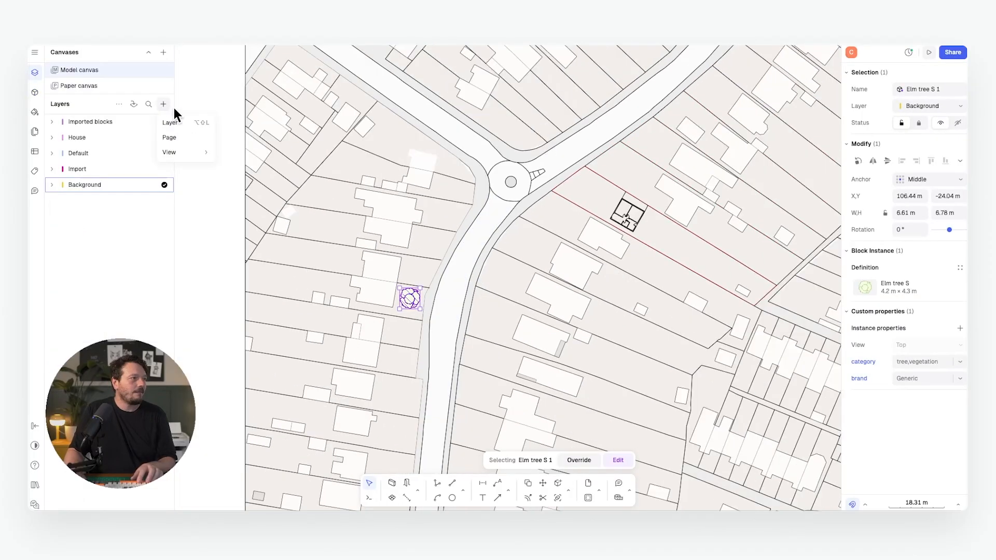
{"action": "left_click", "coordinate": [189, 123]}
{"action": "type", "text": "Vegetation"}
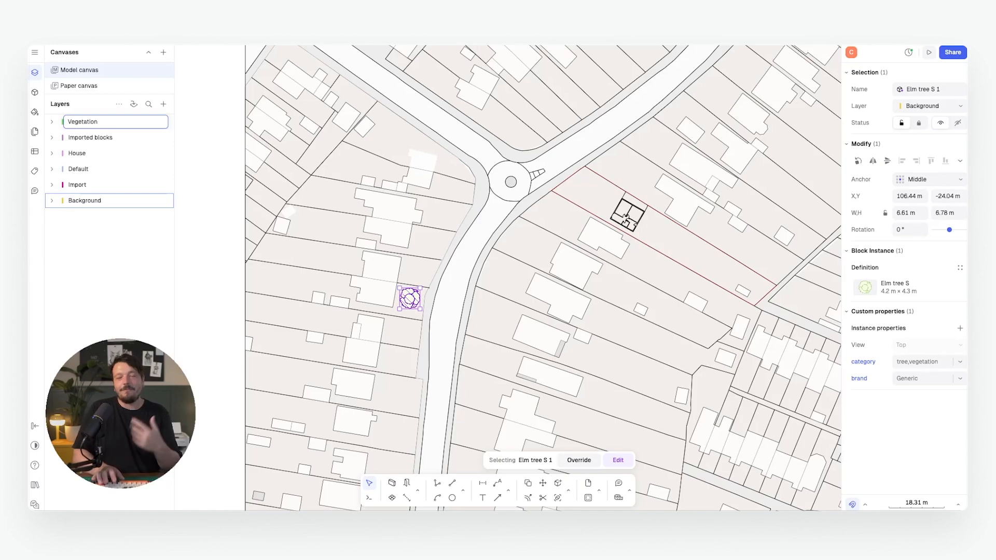
{"action": "key", "text": "Return"}
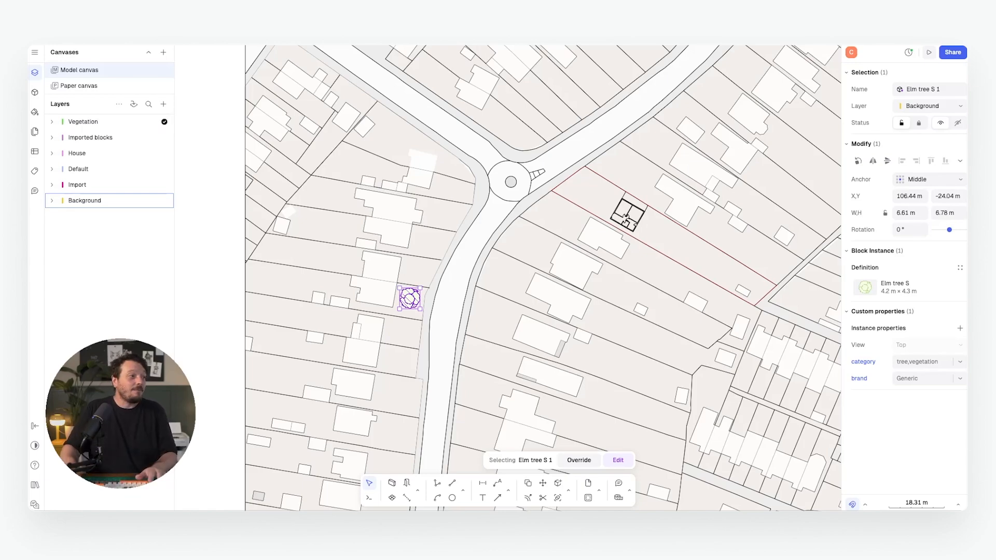
Step: Assign the elm tree in the front plot west of the road to the Vegetation layer
{"action": "left_click", "coordinate": [961, 106]}
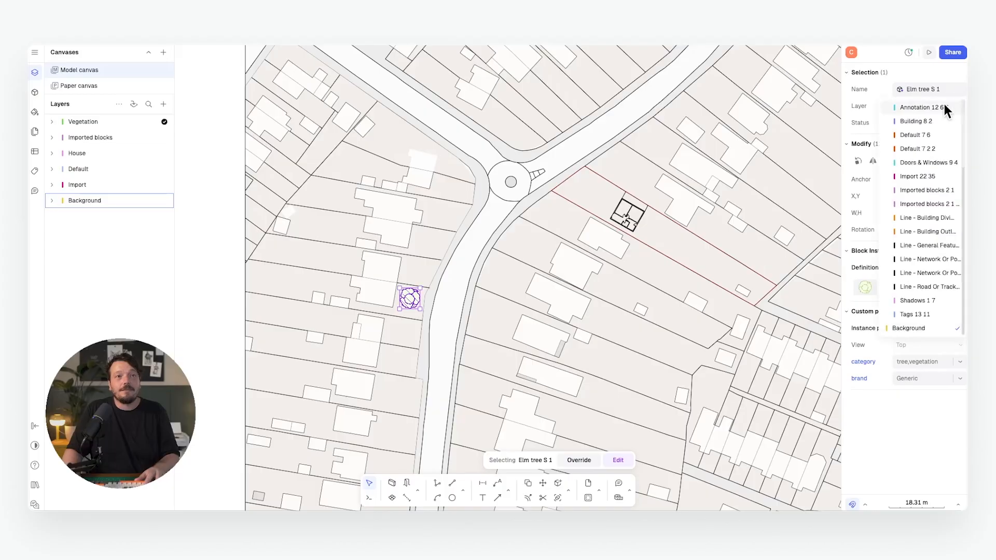
{"action": "scroll", "coordinate": [919, 179], "scroll_direction": "up", "scroll_amount": 3}
{"action": "left_click", "coordinate": [905, 108]}
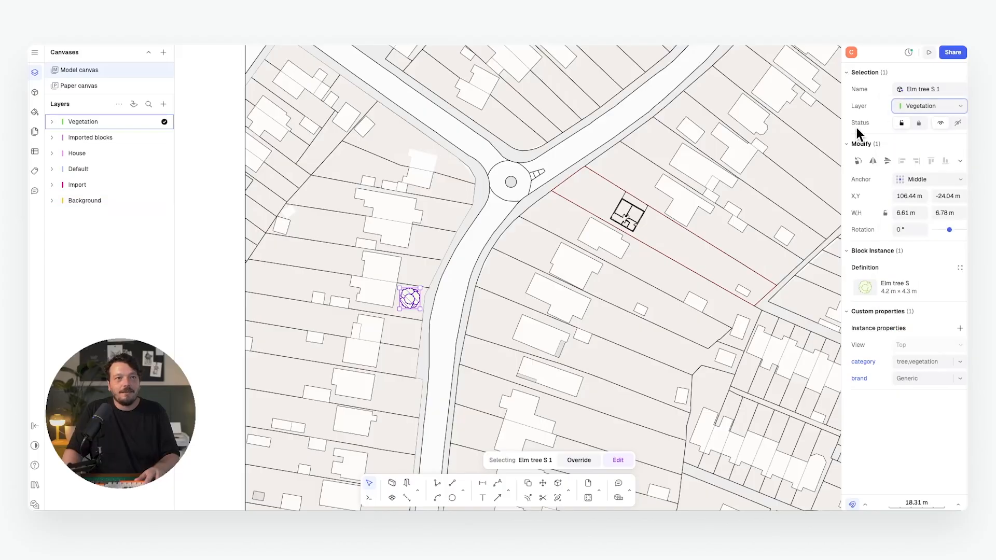
Step: Copy the elm tree five times into the front plots and gardens along the road's west side, up to the area northwest of the roundabout
{"action": "left_click", "coordinate": [241, 224]}
{"action": "scroll", "coordinate": [405, 286], "scroll_direction": "up", "scroll_amount": 5}
{"action": "left_click", "coordinate": [413, 307]}
{"action": "scroll", "coordinate": [418, 302], "scroll_direction": "down", "scroll_amount": 2}
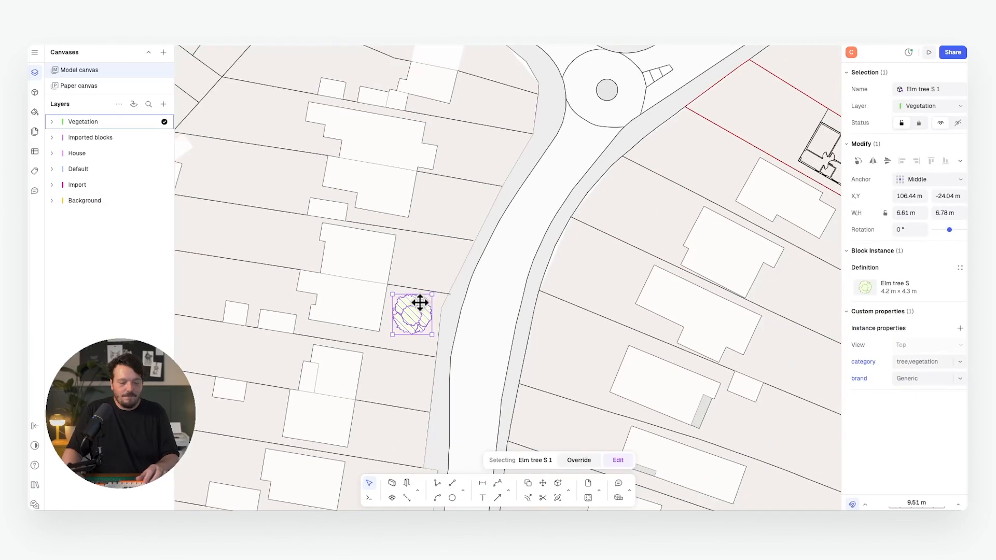
{"action": "key", "text": "c"}
{"action": "left_click", "coordinate": [421, 308]}
{"action": "left_click", "coordinate": [454, 245]}
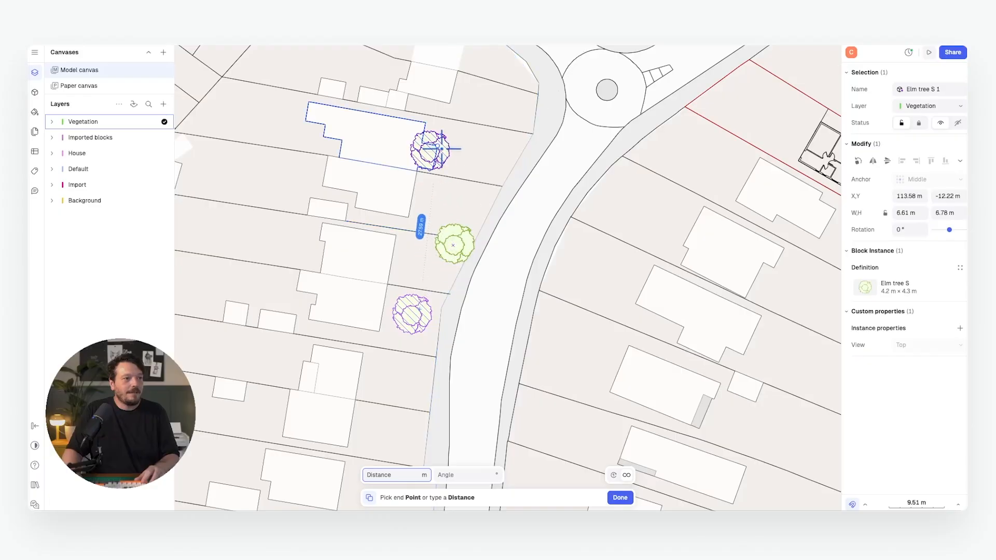
{"action": "left_click", "coordinate": [462, 176]}
{"action": "left_click", "coordinate": [507, 127]}
{"action": "scroll", "coordinate": [483, 133], "scroll_direction": "down", "scroll_amount": 1}
{"action": "middle_click_drag", "start_coordinate": [474, 136], "coordinate": [530, 265]}
{"action": "left_click", "coordinate": [544, 212]}
{"action": "left_click", "coordinate": [452, 124]}
{"action": "key", "text": "Escape"}
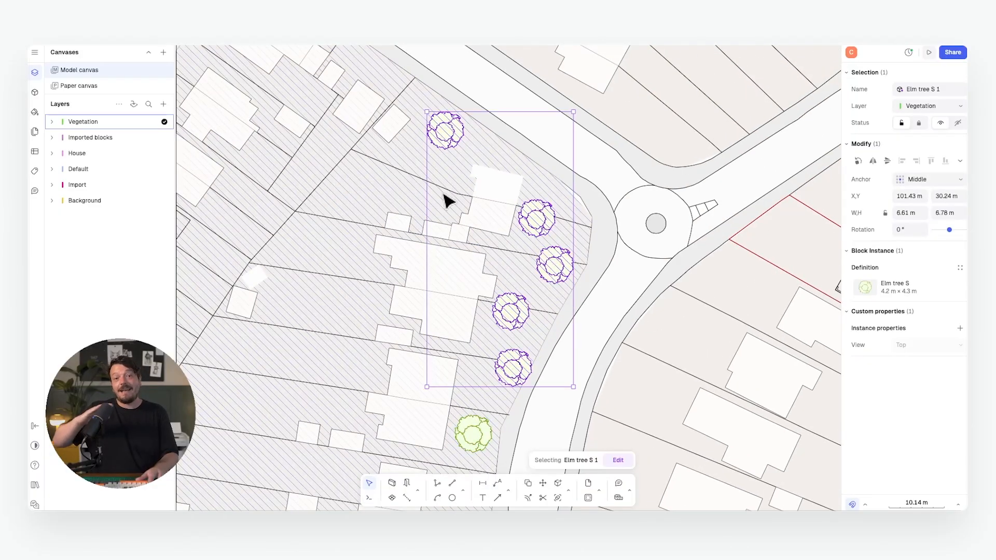
Step: Examine the copied elm trees against the surrounding plots, paths and roads on the location map
{"action": "middle_click_drag", "start_coordinate": [498, 184], "coordinate": [469, 200]}
{"action": "left_click", "coordinate": [582, 174]}
{"action": "scroll", "coordinate": [504, 195], "scroll_direction": "down", "scroll_amount": 5}
{"action": "scroll", "coordinate": [523, 236], "scroll_direction": "up", "scroll_amount": 8}
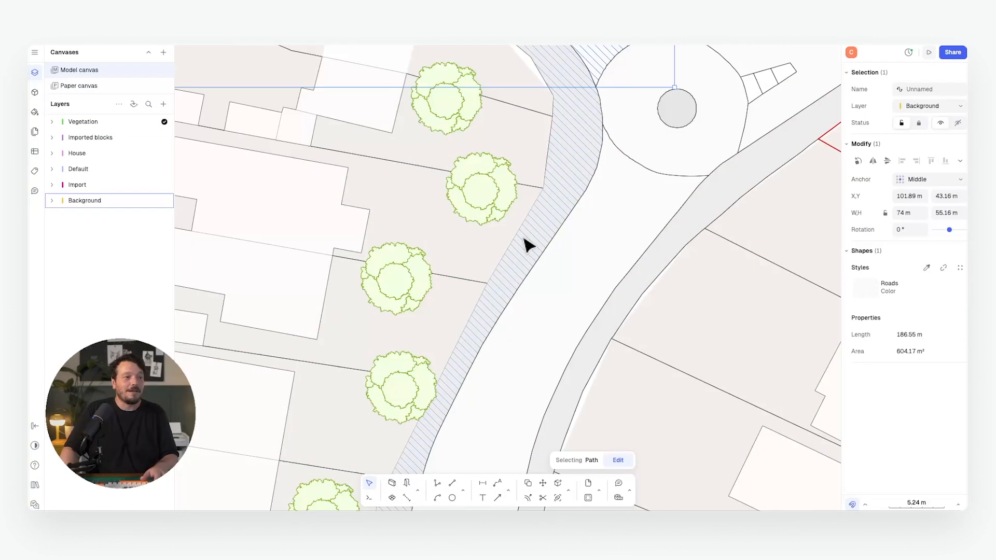
{"action": "scroll", "coordinate": [518, 236], "scroll_direction": "down", "scroll_amount": 4}
{"action": "scroll", "coordinate": [521, 241], "scroll_direction": "down", "scroll_amount": 5}
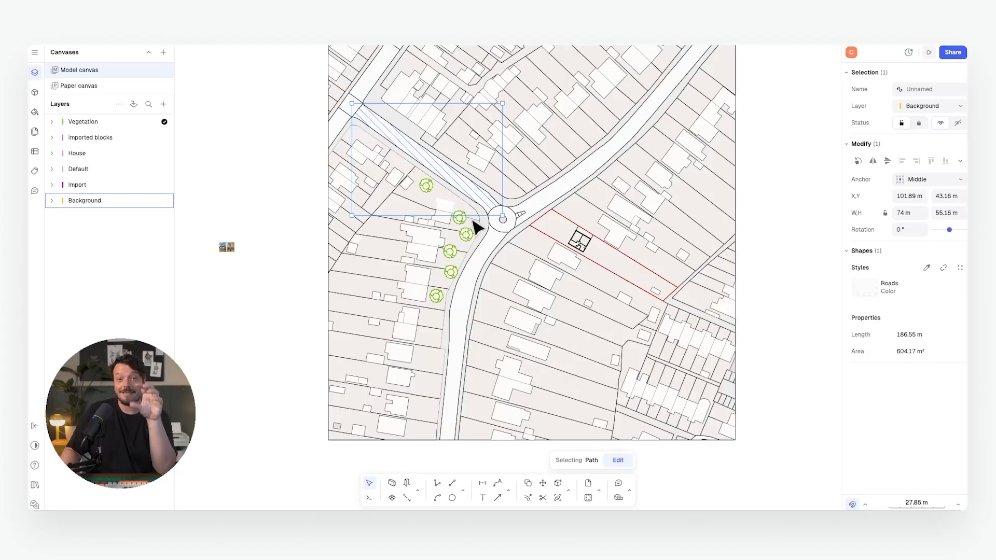
{"action": "scroll", "coordinate": [511, 240], "scroll_direction": "down", "scroll_amount": 2}
{"action": "scroll", "coordinate": [413, 229], "scroll_direction": "up", "scroll_amount": 5}
{"action": "left_click", "coordinate": [423, 258]}
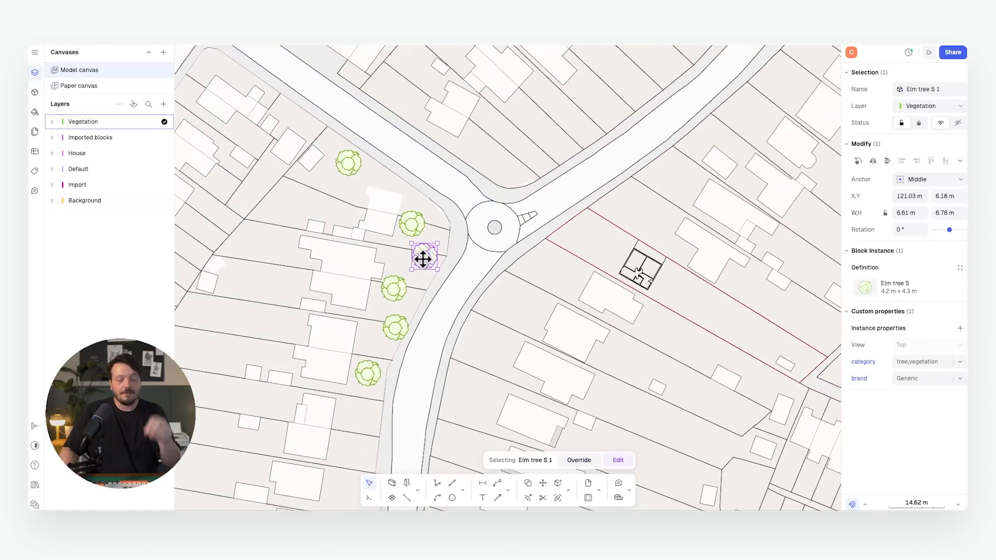
{"action": "scroll", "coordinate": [424, 259], "scroll_direction": "up", "scroll_amount": 4}
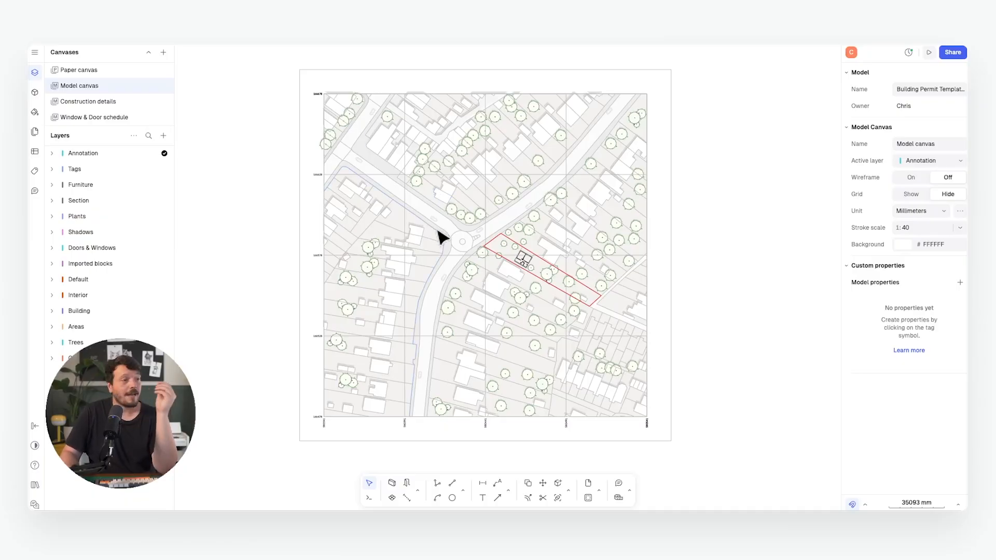
Step: Draw a closed polyline around the house in the finished site plan, extending it northeast to the red plot boundary
{"action": "scroll", "coordinate": [511, 286], "scroll_direction": "up", "scroll_amount": 4}
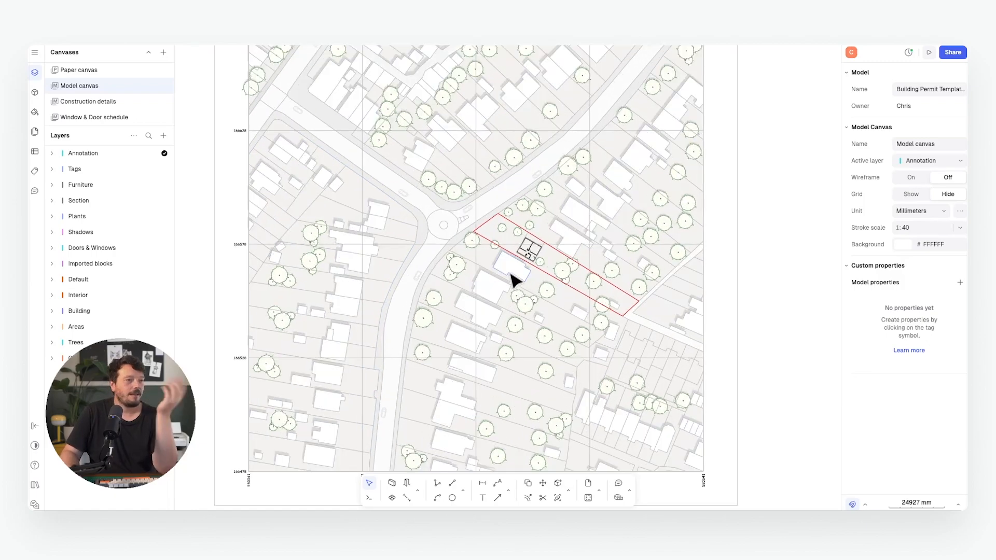
{"action": "scroll", "coordinate": [586, 268], "scroll_direction": "up", "scroll_amount": 10}
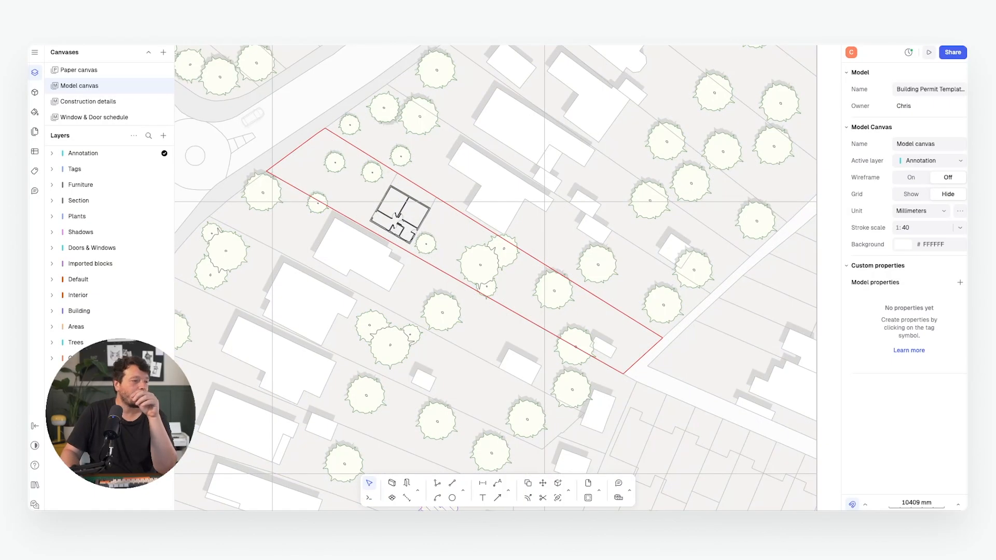
{"action": "left_click", "coordinate": [437, 483]}
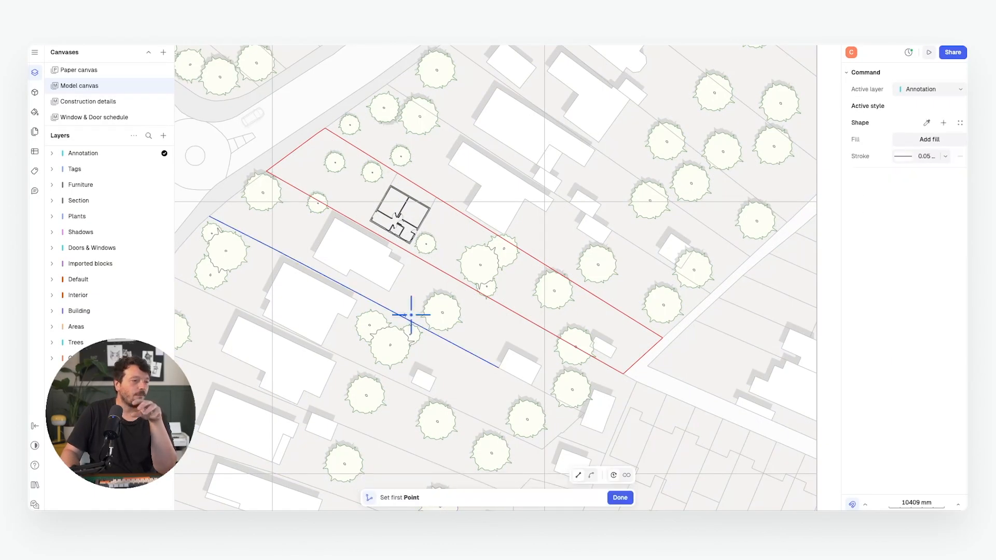
{"action": "scroll", "coordinate": [391, 194], "scroll_direction": "up", "scroll_amount": 15}
{"action": "left_click", "coordinate": [392, 152]}
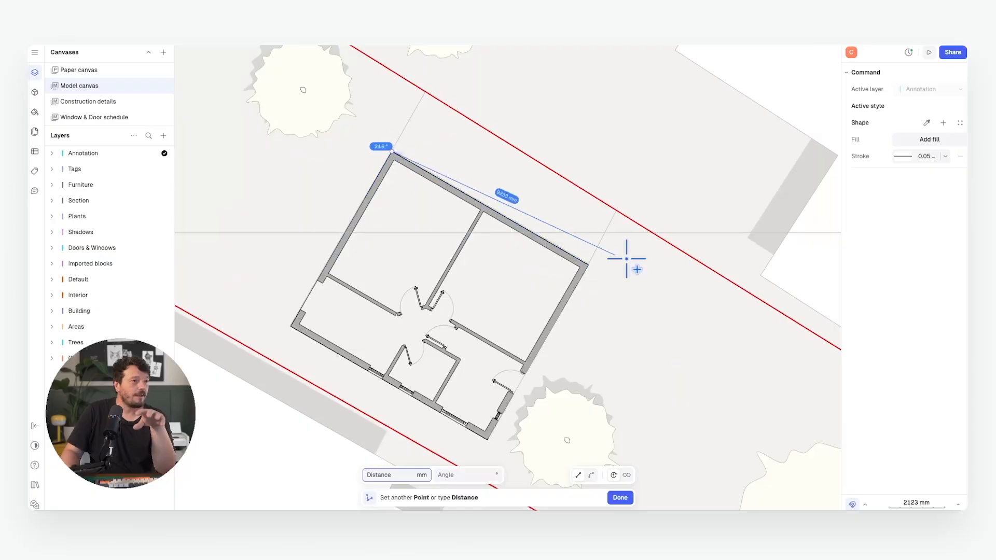
{"action": "left_click", "coordinate": [425, 92]}
{"action": "left_click", "coordinate": [616, 211]}
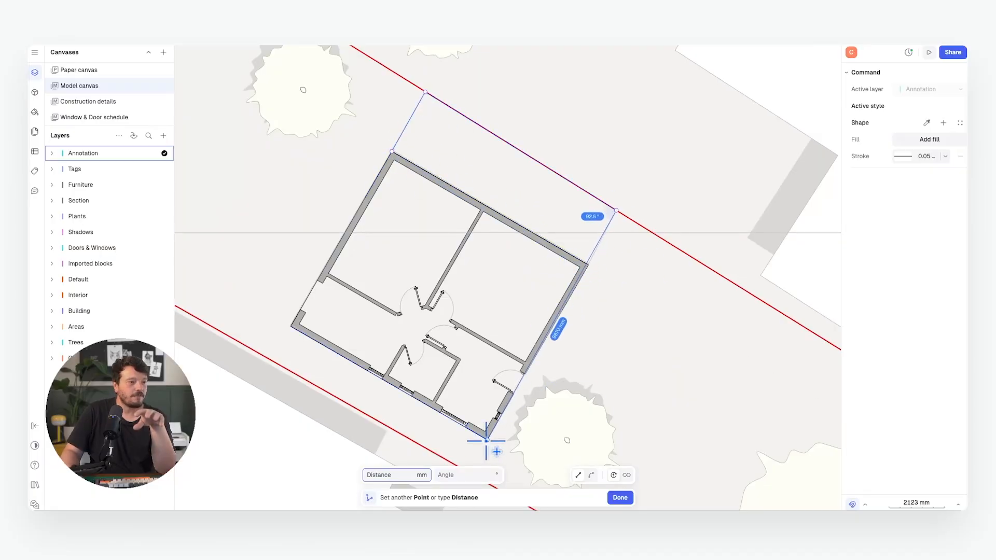
{"action": "left_click", "coordinate": [487, 440]}
{"action": "left_click", "coordinate": [291, 325]}
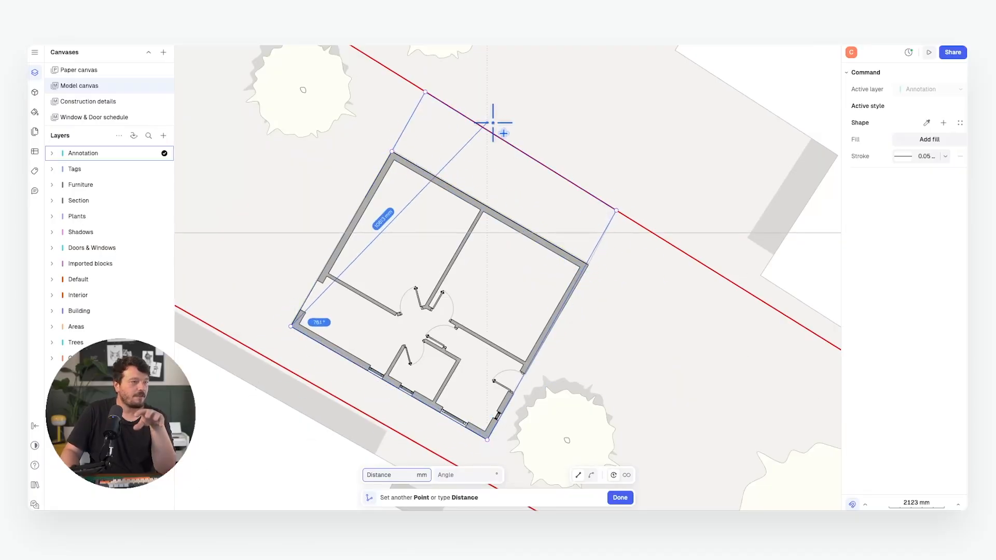
{"action": "left_click", "coordinate": [391, 152]}
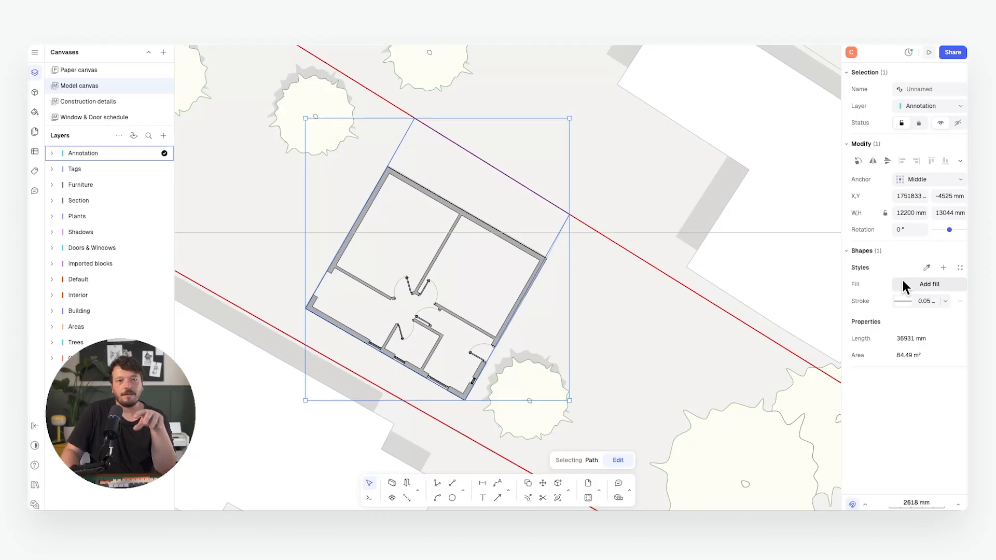
Step: Give the traced house outline a solid red FF0000 fill at 20% opacity
{"action": "left_click", "coordinate": [905, 284]}
{"action": "left_click_drag", "start_coordinate": [727, 258], "coordinate": [869, 222]}
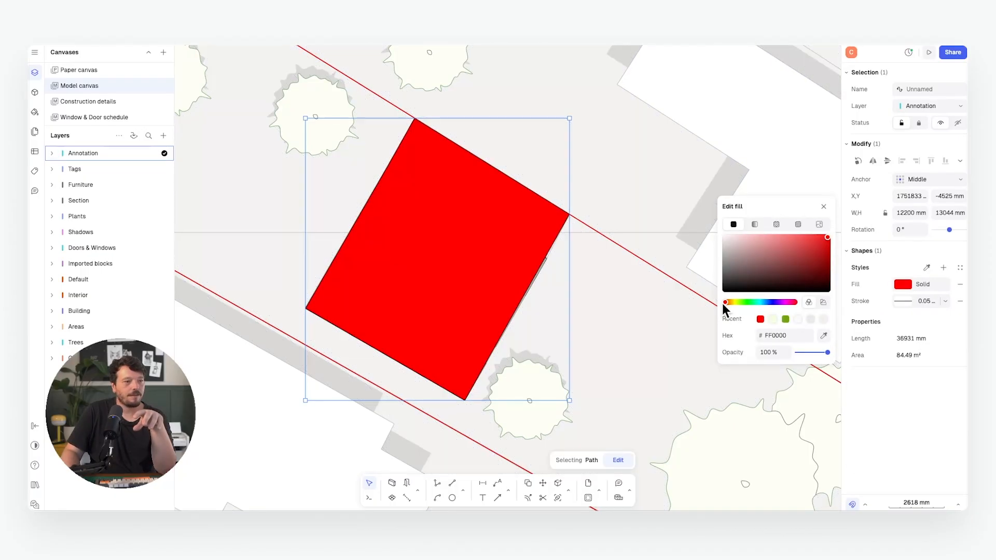
{"action": "left_click", "coordinate": [784, 352]}
{"action": "type", "text": "20"}
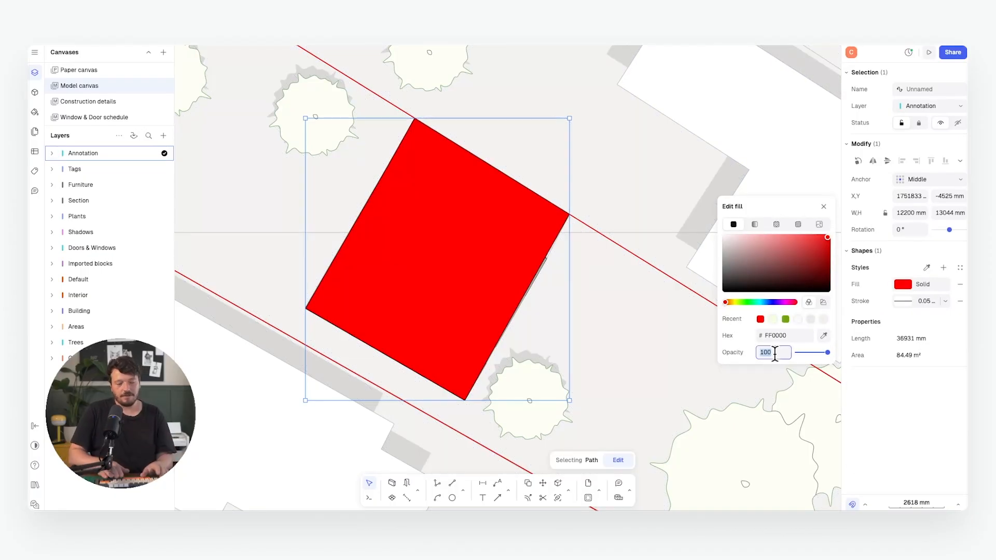
{"action": "key", "text": "Return"}
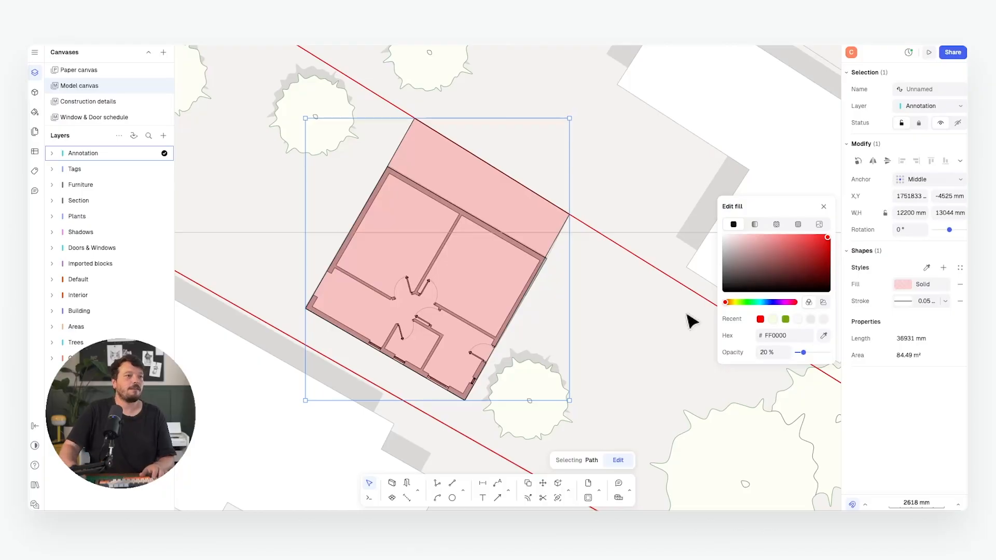
{"action": "left_click", "coordinate": [642, 202]}
{"action": "scroll", "coordinate": [641, 202], "scroll_direction": "down", "scroll_amount": 10}
{"action": "left_click", "coordinate": [747, 207]}
{"action": "scroll", "coordinate": [588, 209], "scroll_direction": "up", "scroll_amount": 6}
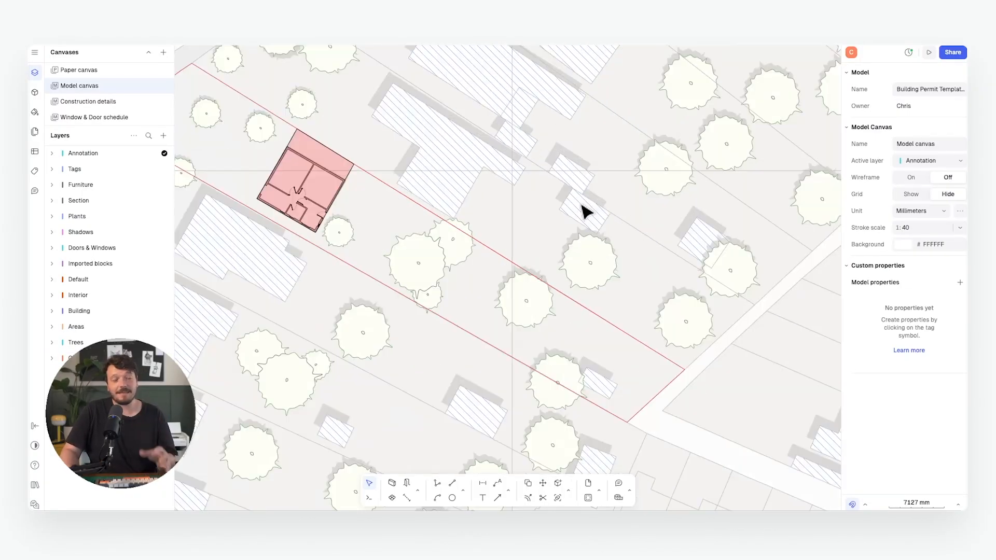
Step: Dimension the house's southwest wall from corner to corner, with the dimension line about 530 mm outside the wall
{"action": "scroll", "coordinate": [421, 240], "scroll_direction": "up", "scroll_amount": 2}
{"action": "middle_click_drag", "start_coordinate": [322, 207], "coordinate": [484, 282]}
{"action": "scroll", "coordinate": [475, 264], "scroll_direction": "up", "scroll_amount": 5}
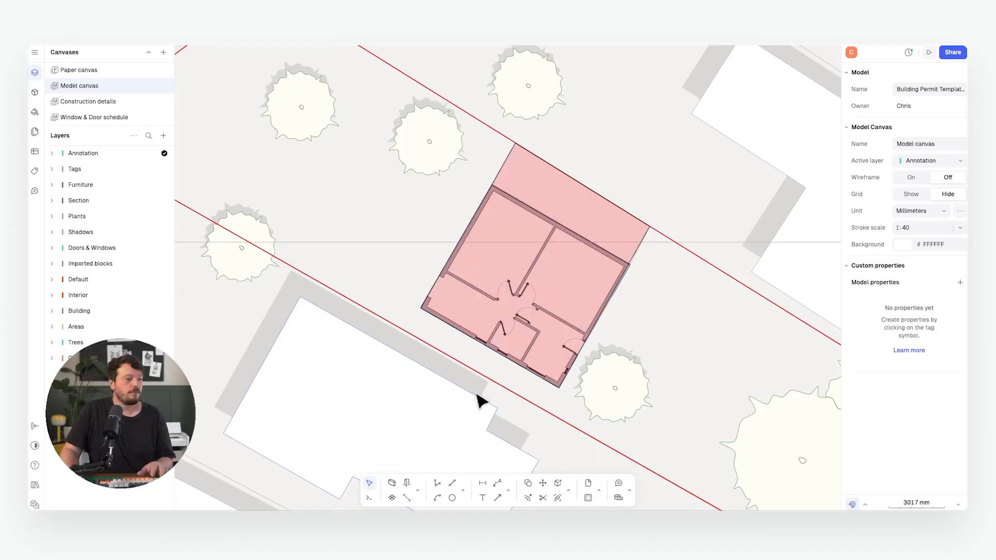
{"action": "left_click", "coordinate": [482, 483]}
{"action": "scroll", "coordinate": [415, 272], "scroll_direction": "up", "scroll_amount": 4}
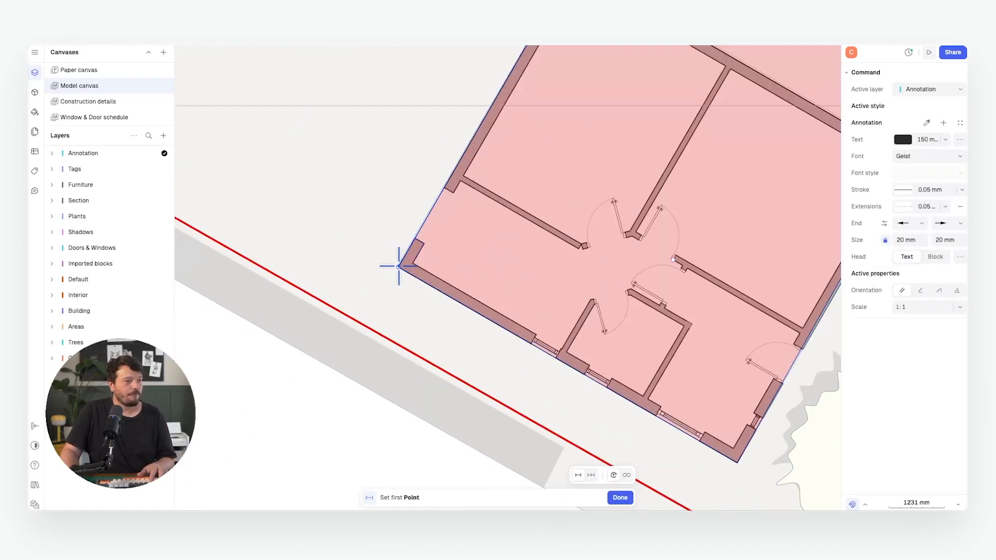
{"action": "left_click", "coordinate": [398, 266]}
{"action": "left_click", "coordinate": [737, 462]}
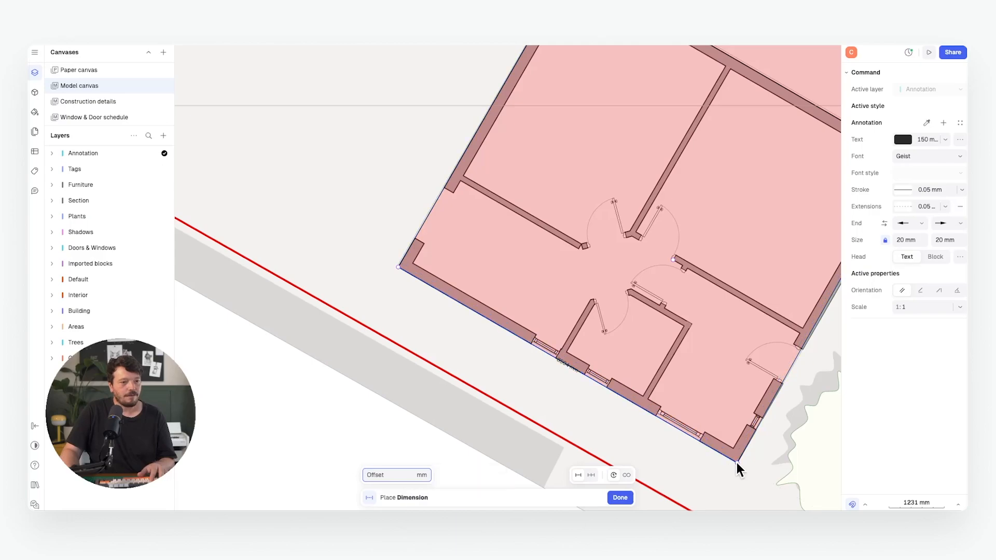
{"action": "left_click", "coordinate": [693, 471]}
{"action": "scroll", "coordinate": [697, 478], "scroll_direction": "down", "scroll_amount": 3}
{"action": "scroll", "coordinate": [697, 478], "scroll_direction": "right", "scroll_amount": 4}
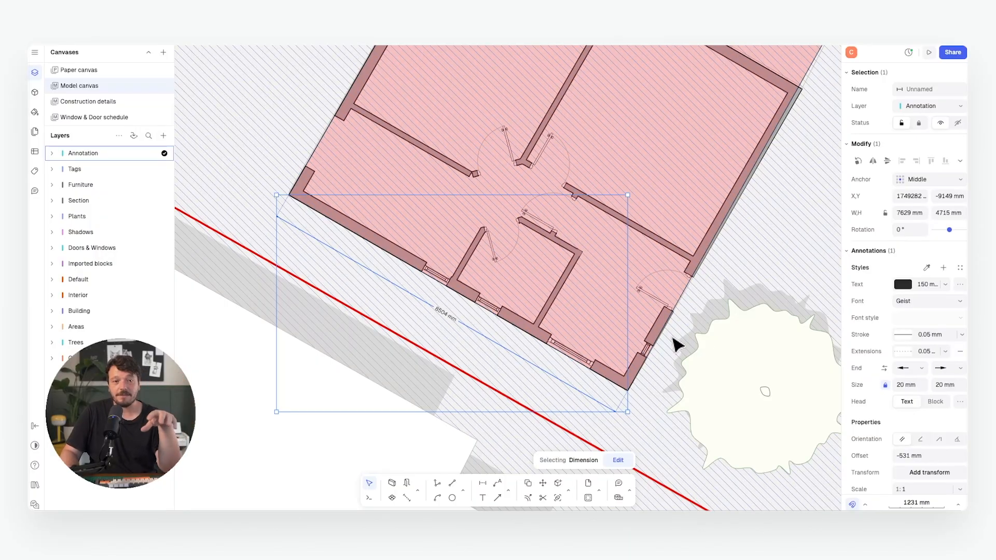
Step: Change the model's length unit to meters
{"action": "left_click", "coordinate": [930, 506]}
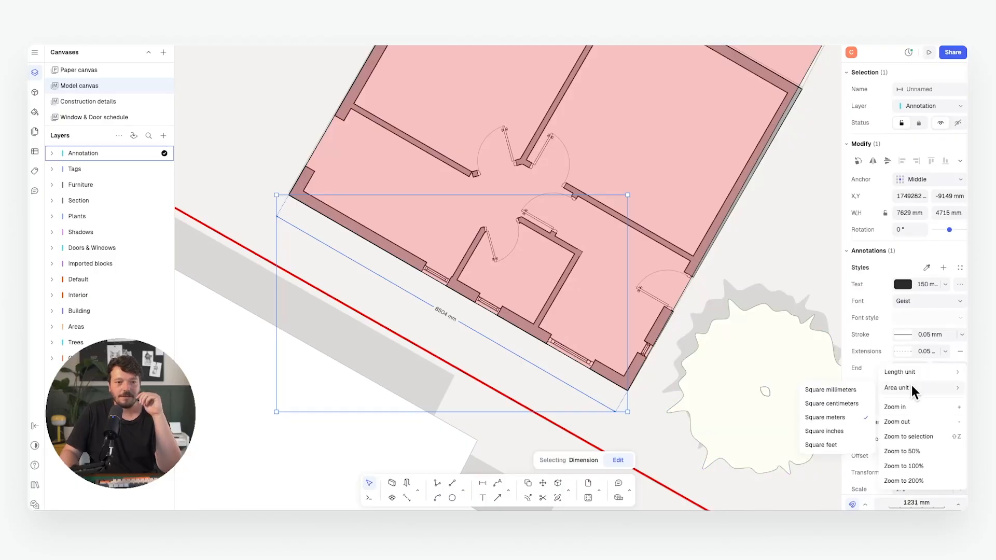
{"action": "mouse_move", "coordinate": [914, 374]}
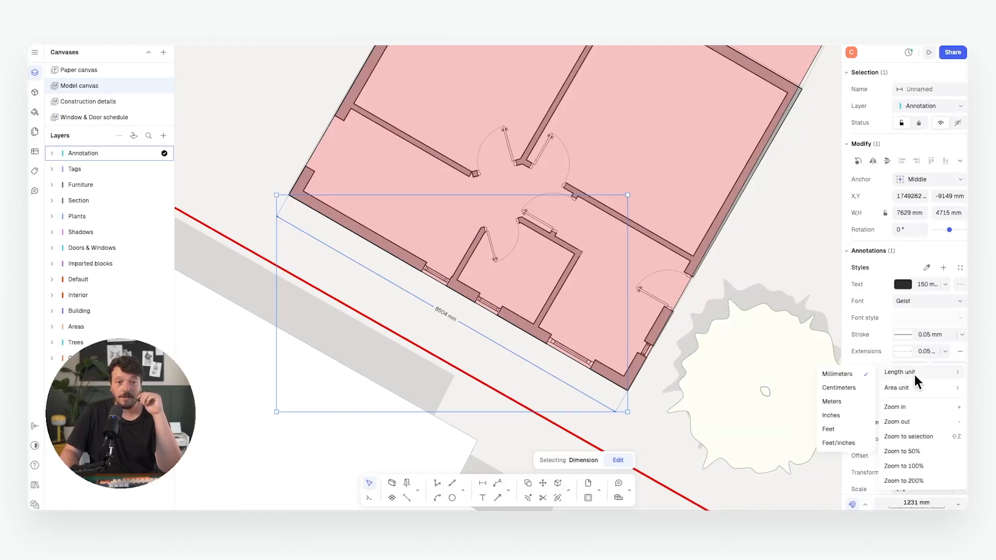
{"action": "left_click", "coordinate": [832, 401]}
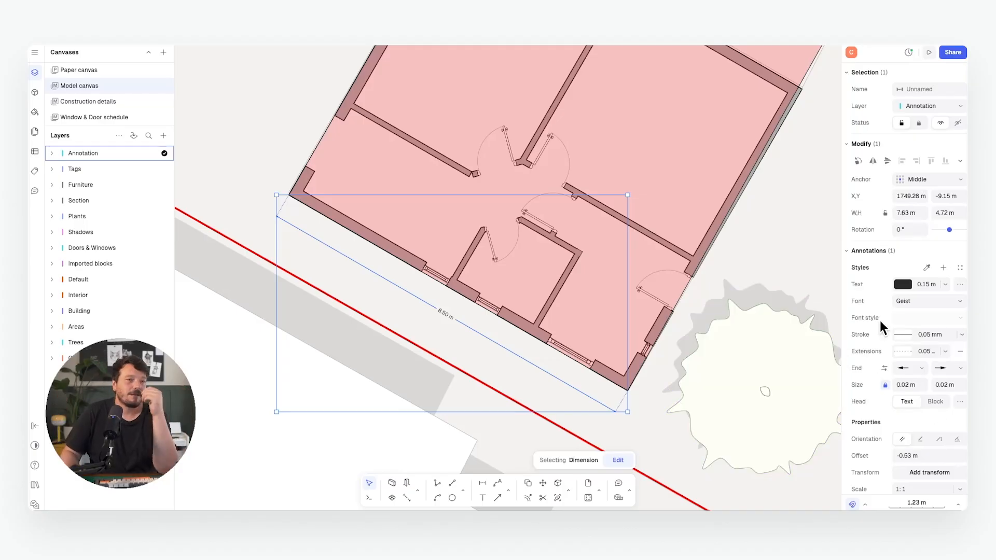
Step: Recolour the southwest wall dimension's text and line red FF0000 and enlarge its text
{"action": "left_click", "coordinate": [903, 285]}
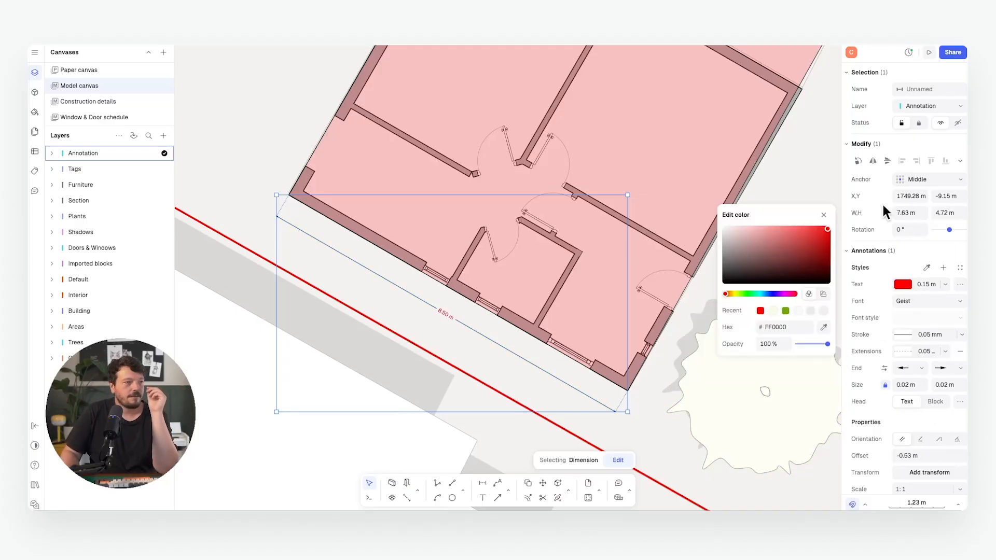
{"action": "left_click", "coordinate": [904, 334]}
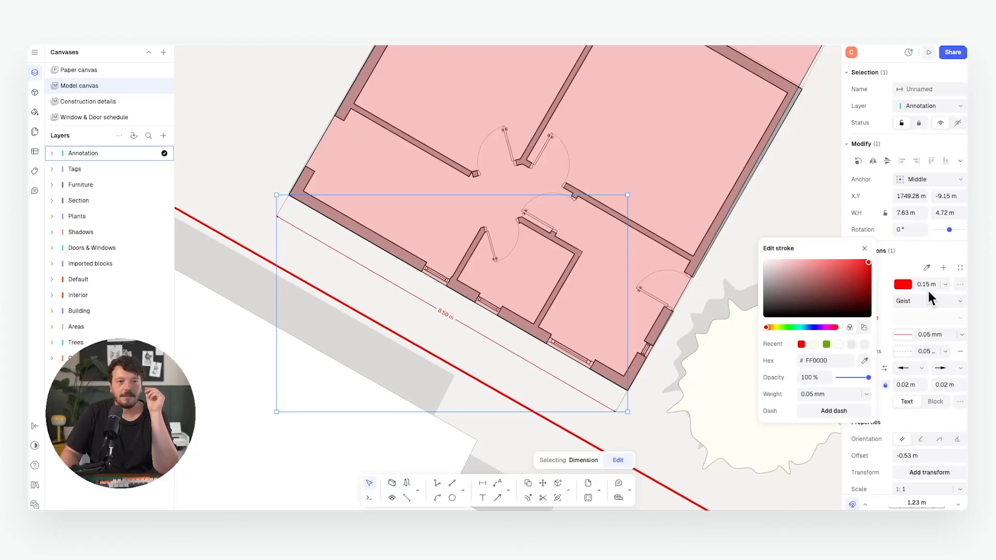
{"action": "left_click", "coordinate": [943, 285]}
{"action": "left_click", "coordinate": [908, 347]}
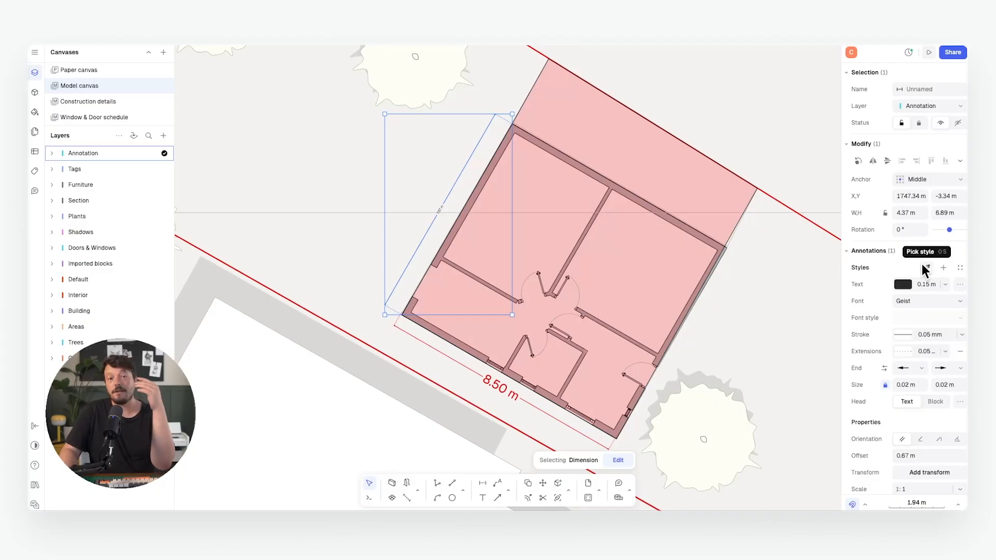
Step: Apply the red style of the southwest wall dimension to the dimension along the house's northwest wall
{"action": "left_click", "coordinate": [922, 266]}
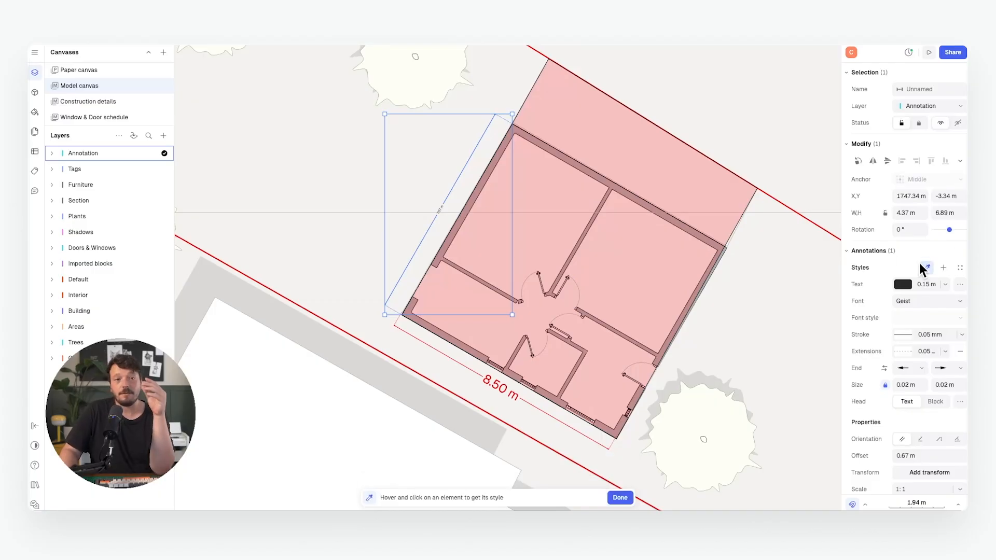
{"action": "left_click", "coordinate": [477, 371]}
{"action": "scroll", "coordinate": [703, 282], "scroll_direction": "right", "scroll_amount": 2}
{"action": "scroll", "coordinate": [703, 282], "scroll_direction": "right", "scroll_amount": 1}
{"action": "left_click", "coordinate": [704, 292]}
{"action": "scroll", "coordinate": [617, 279], "scroll_direction": "down", "scroll_amount": 10}
{"action": "left_click", "coordinate": [754, 265]}
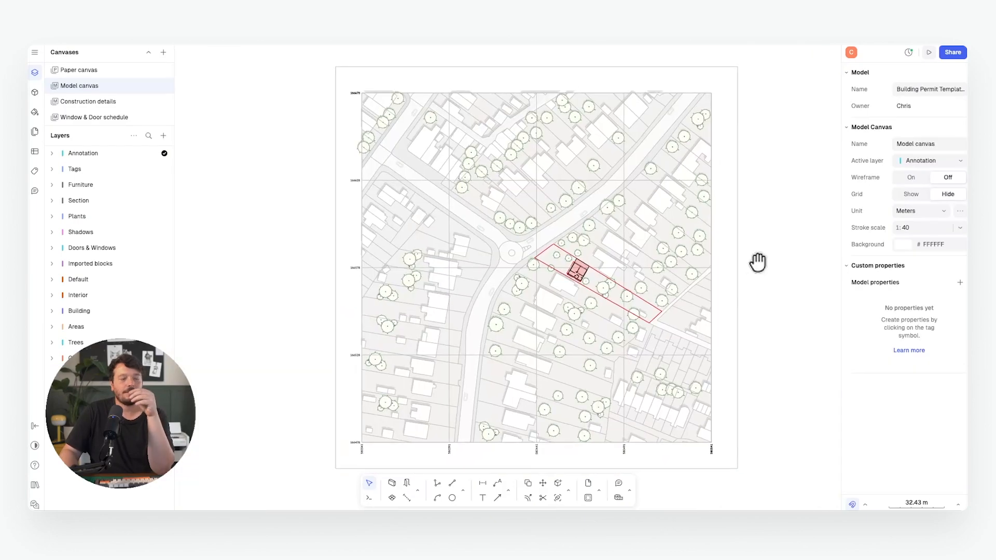
{"action": "middle_click_drag", "start_coordinate": [760, 265], "coordinate": [756, 260]}
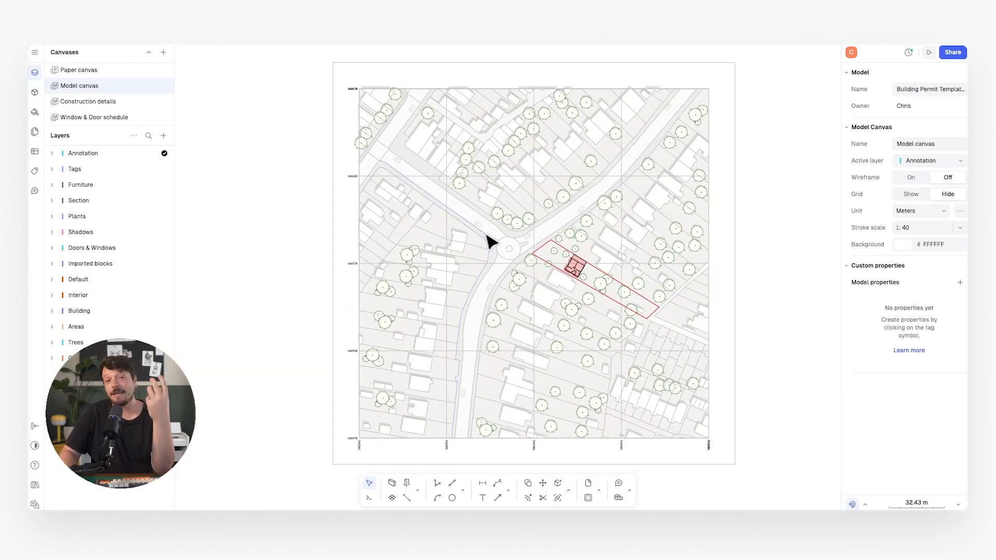
Step: Open the paper canvas to view the Countryside Home cover and Legend pages
{"action": "left_click", "coordinate": [92, 68]}
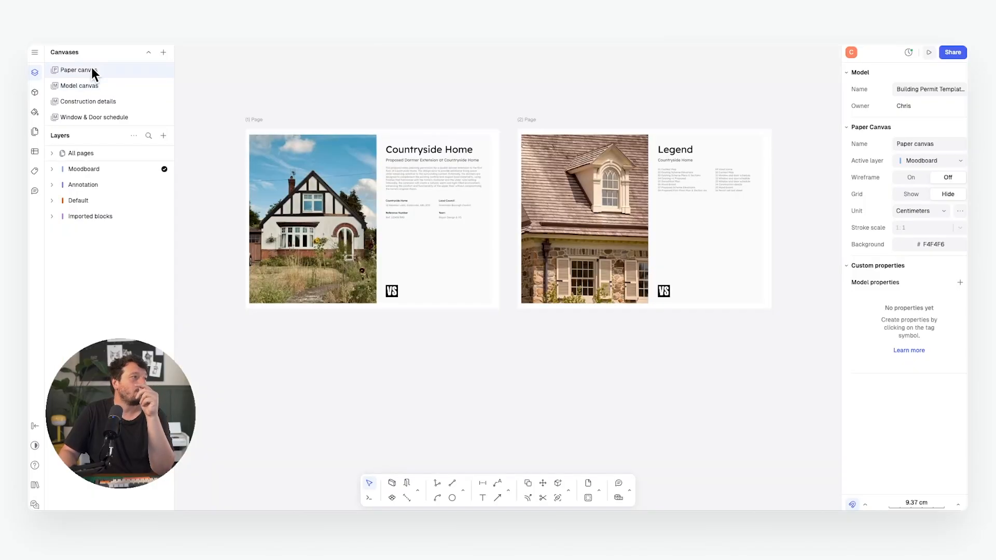
{"action": "middle_click_drag", "start_coordinate": [475, 158], "coordinate": [490, 153]}
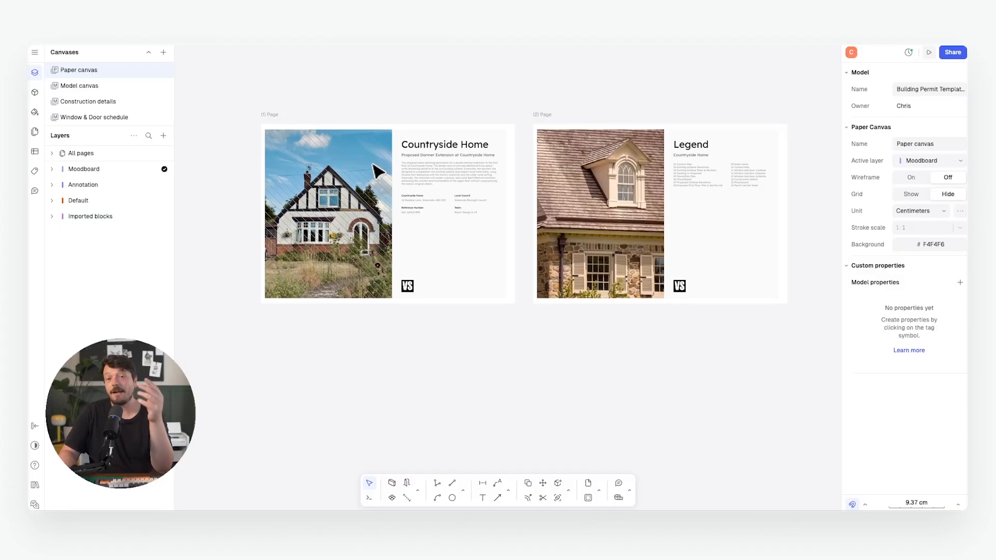
Step: Add a new page beneath the Countryside Home cover page and set its format to A3 landscape
{"action": "left_click", "coordinate": [669, 132]}
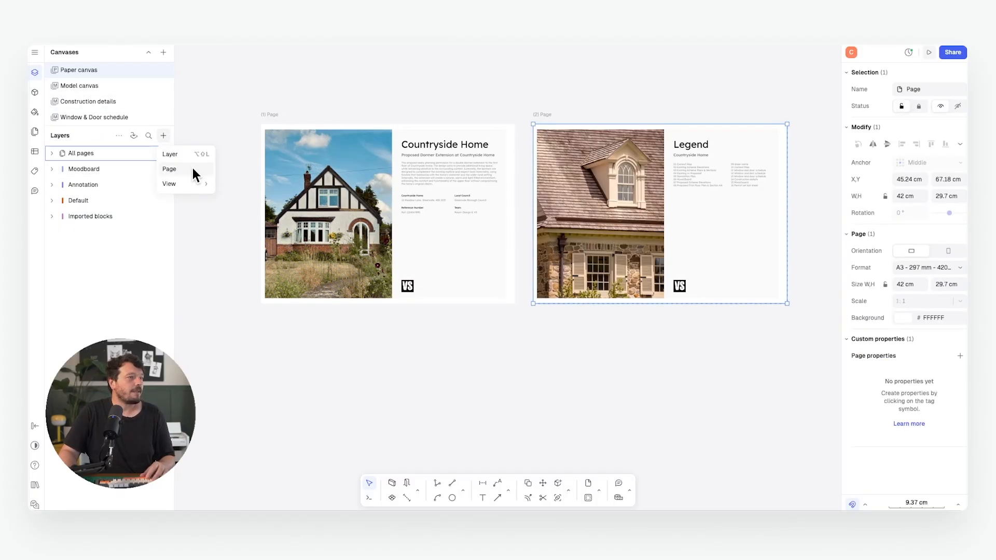
{"action": "left_click", "coordinate": [193, 169]}
{"action": "left_click", "coordinate": [367, 390]}
{"action": "left_click", "coordinate": [908, 268]}
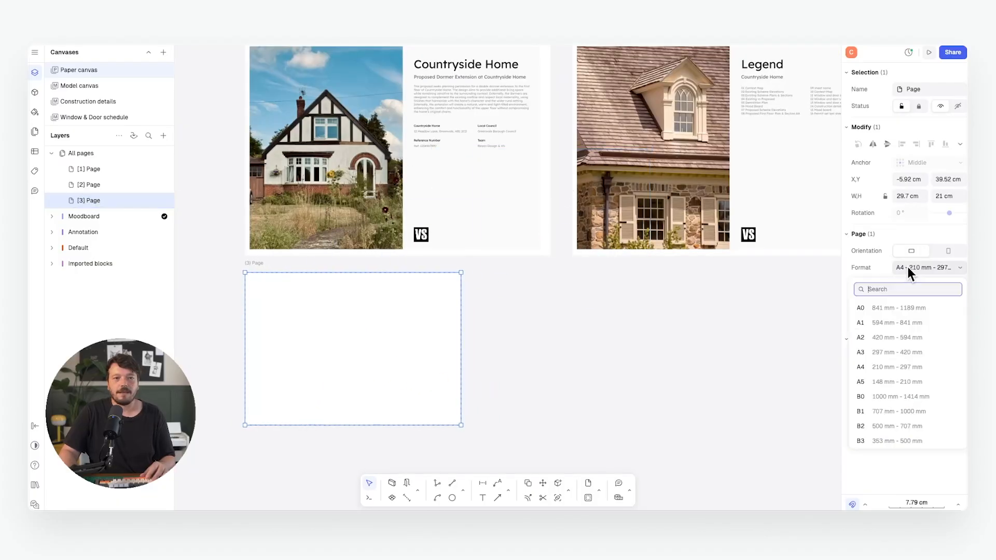
{"action": "left_click", "coordinate": [883, 353]}
{"action": "left_click", "coordinate": [638, 358]}
{"action": "left_click_drag", "start_coordinate": [213, 242], "coordinate": [257, 275]}
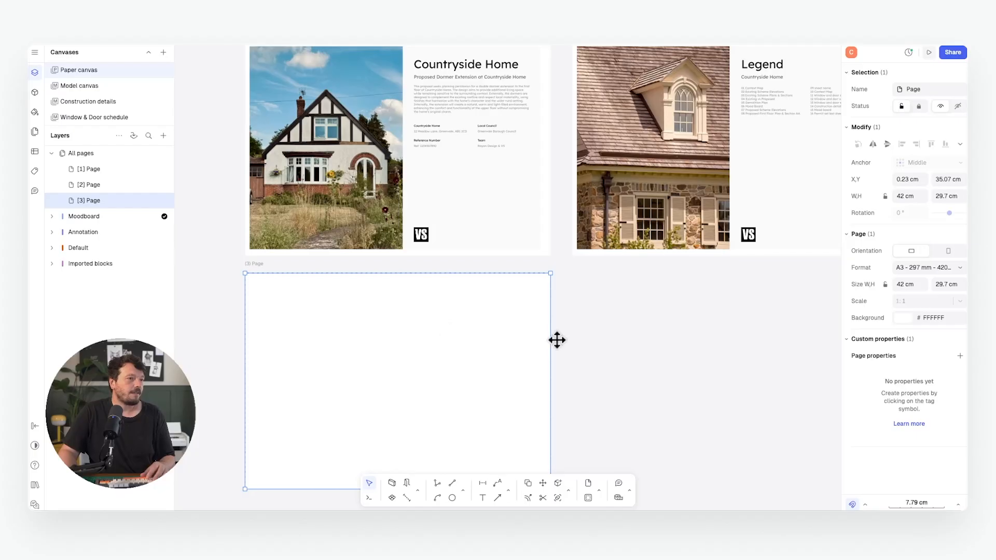
{"action": "left_click", "coordinate": [603, 341]}
{"action": "middle_click_drag", "start_coordinate": [603, 342], "coordinate": [596, 268]}
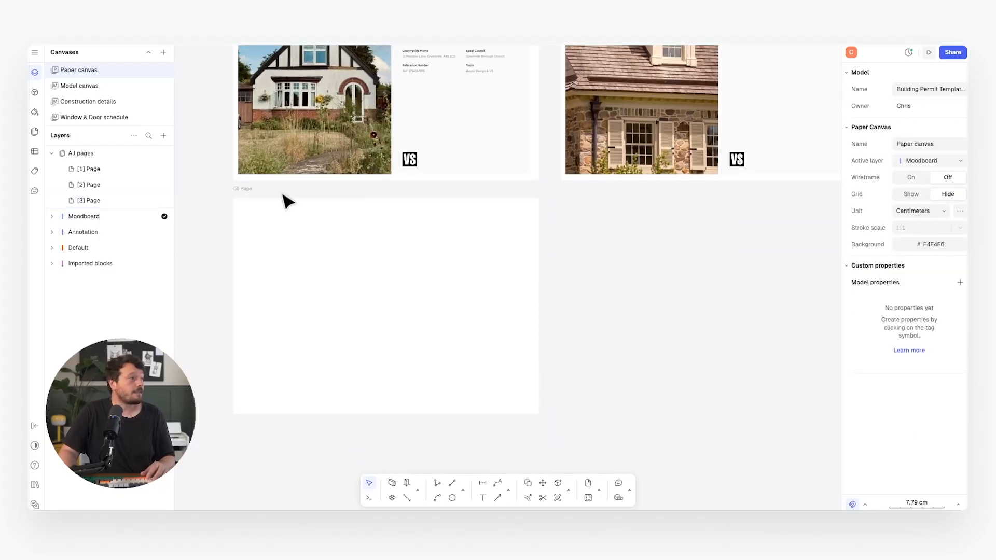
Step: Find an A3 title block in the Title blocks & annotations library and place it on the new page
{"action": "left_click", "coordinate": [35, 93]}
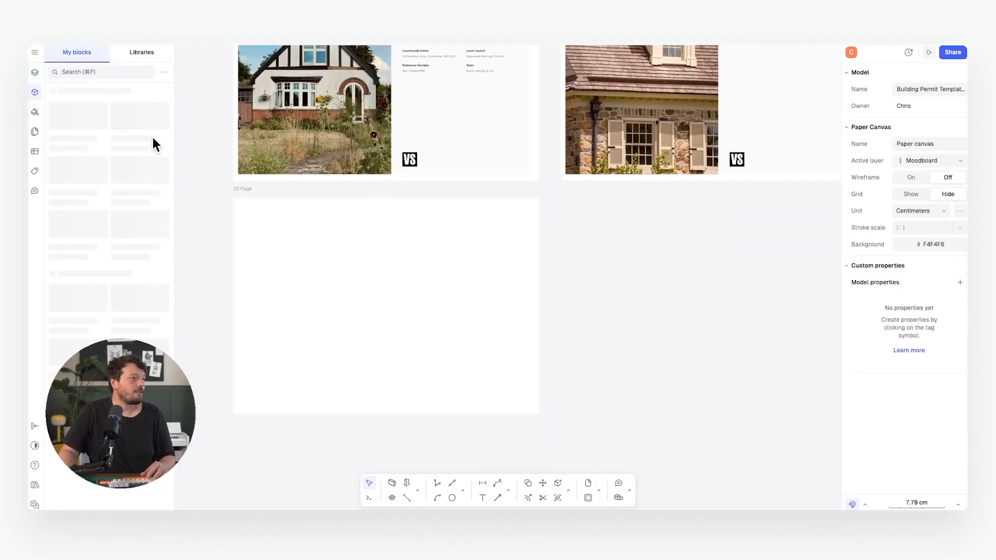
{"action": "left_click", "coordinate": [133, 51]}
{"action": "scroll", "coordinate": [104, 176], "scroll_direction": "down", "scroll_amount": 15}
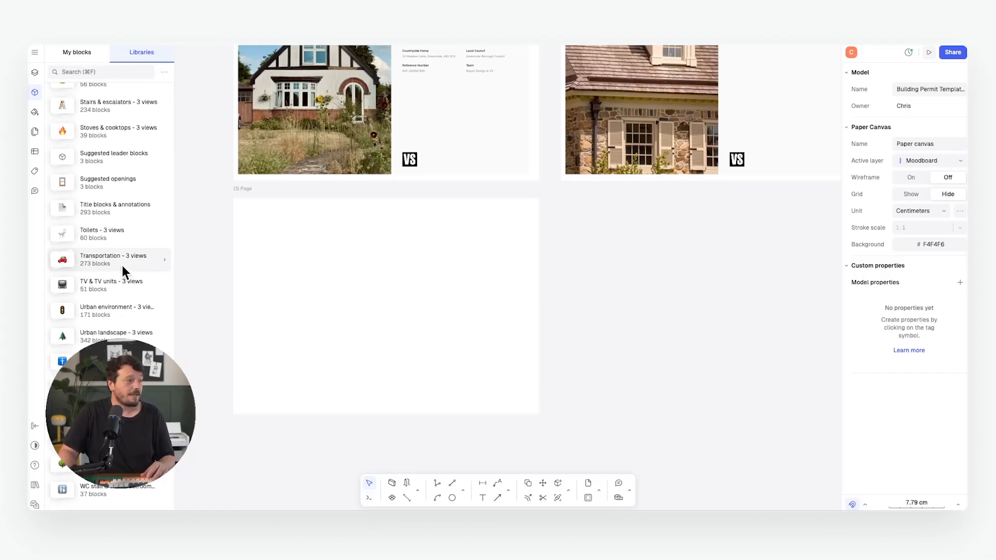
{"action": "left_click", "coordinate": [114, 208]}
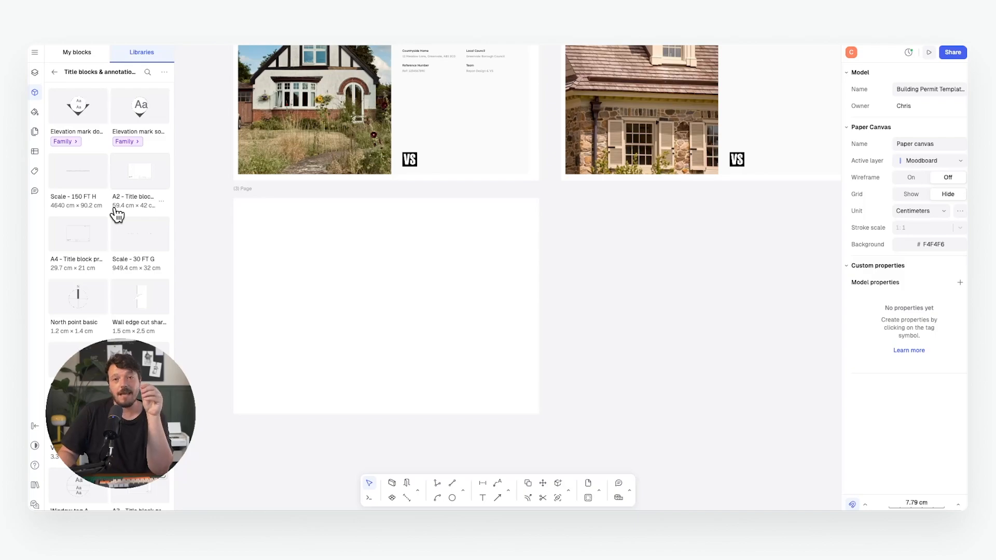
{"action": "left_click", "coordinate": [149, 70]}
{"action": "type", "text": "a3"}
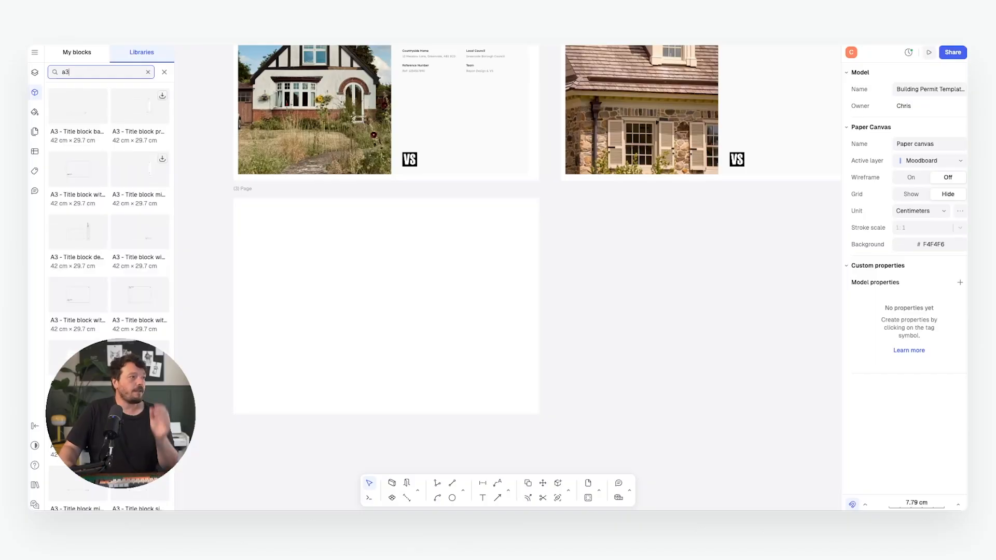
{"action": "left_click", "coordinate": [147, 172]}
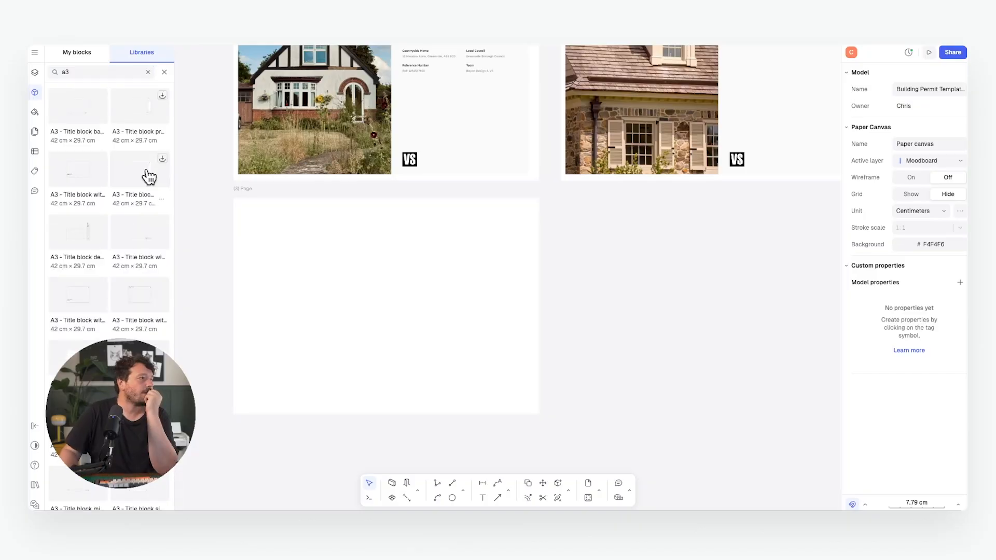
{"action": "left_click_drag", "start_coordinate": [524, 275], "coordinate": [528, 310]}
{"action": "left_click", "coordinate": [666, 350]}
{"action": "middle_click_drag", "start_coordinate": [543, 301], "coordinate": [543, 320]}
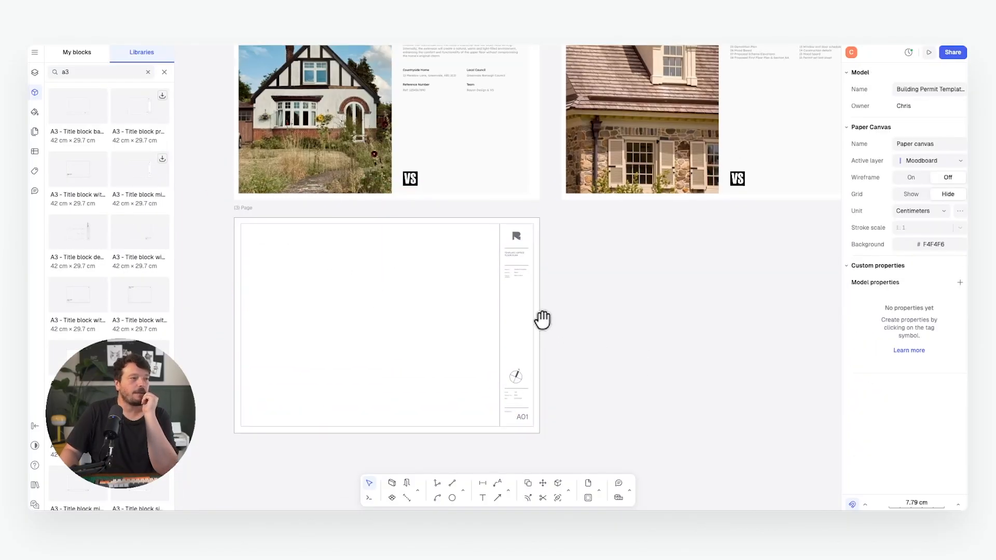
{"action": "scroll", "coordinate": [519, 295], "scroll_direction": "up", "scroll_amount": 4}
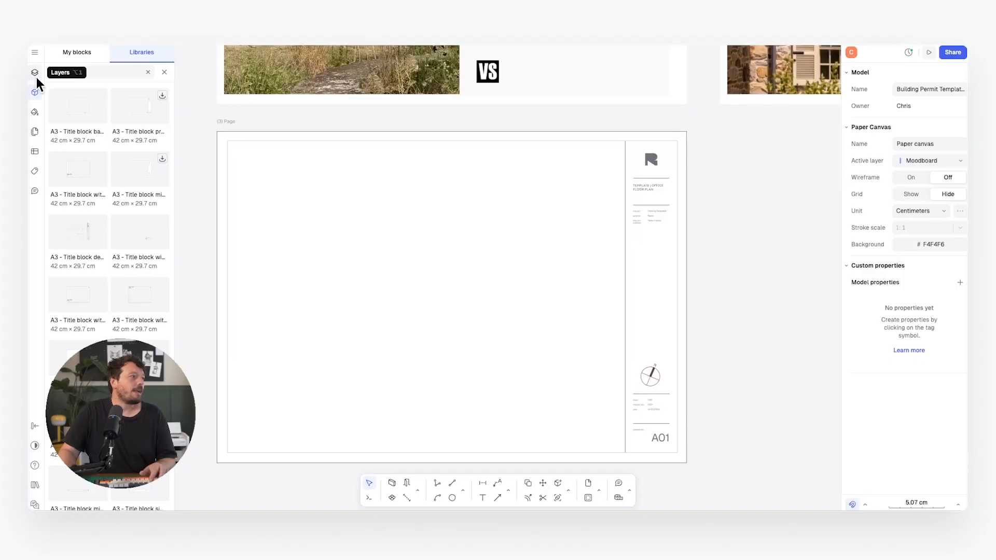
Step: Insert a view of the Model canvas and place it over the new A3 page
{"action": "left_click", "coordinate": [35, 73]}
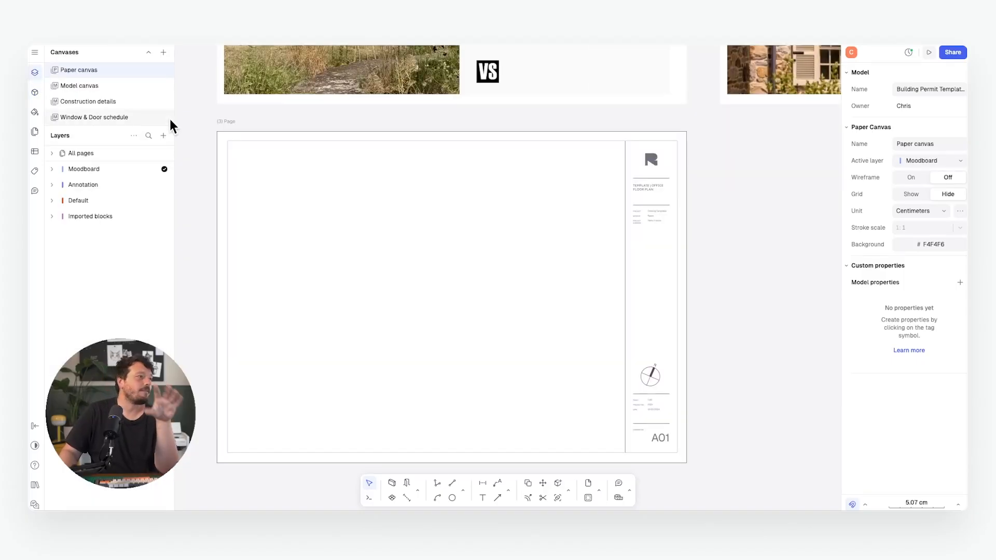
{"action": "left_click", "coordinate": [163, 136]}
{"action": "mouse_move", "coordinate": [195, 188]}
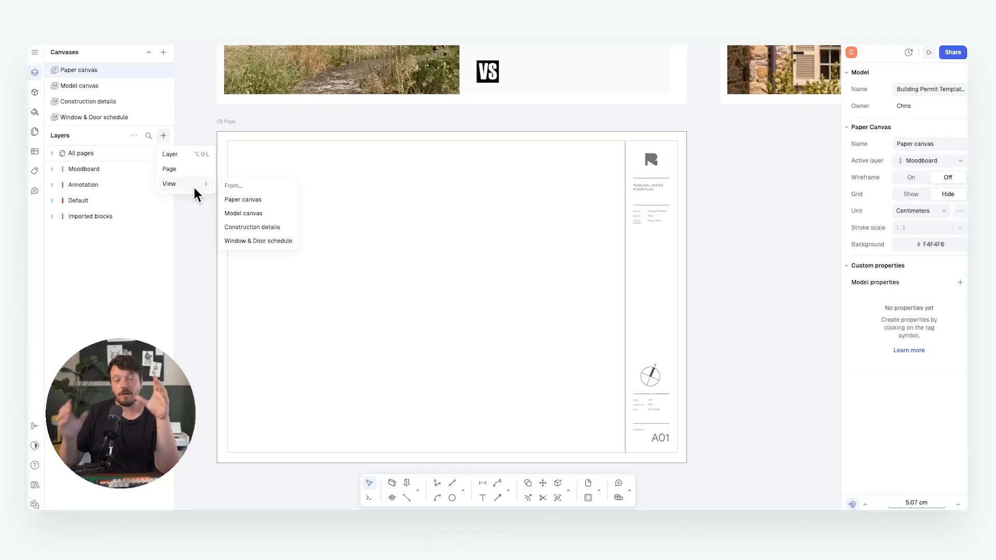
{"action": "left_click", "coordinate": [237, 213]}
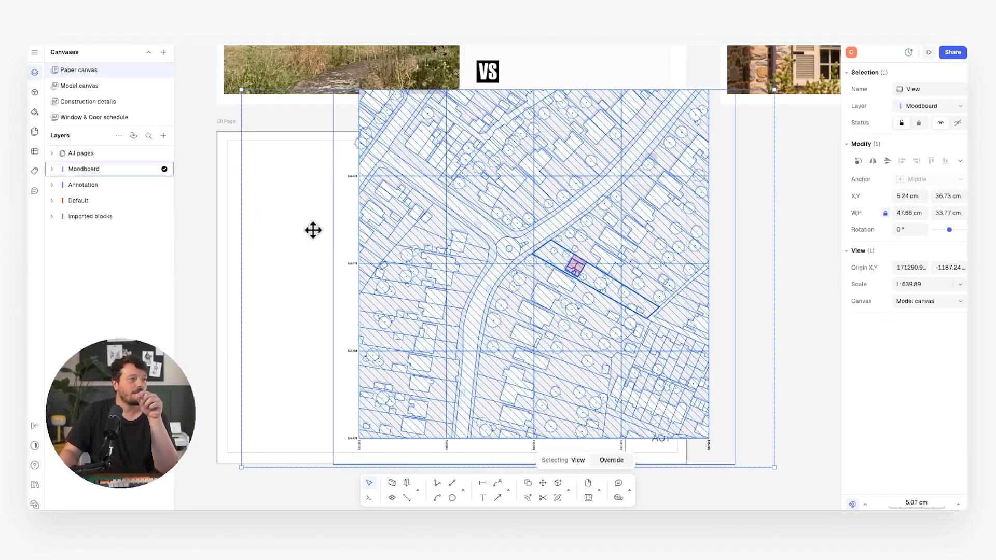
{"action": "left_click_drag", "start_coordinate": [435, 233], "coordinate": [406, 225]}
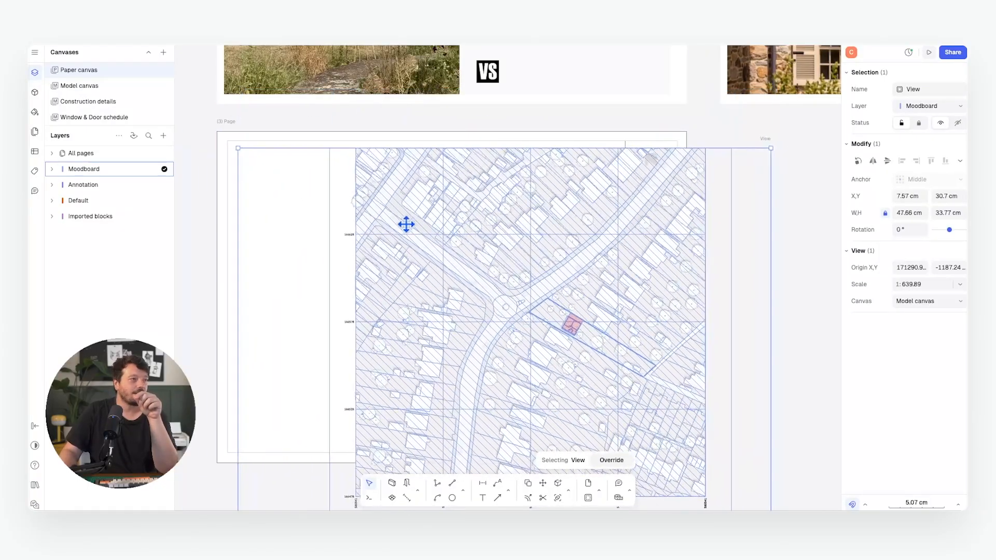
{"action": "double_click", "coordinate": [405, 224]}
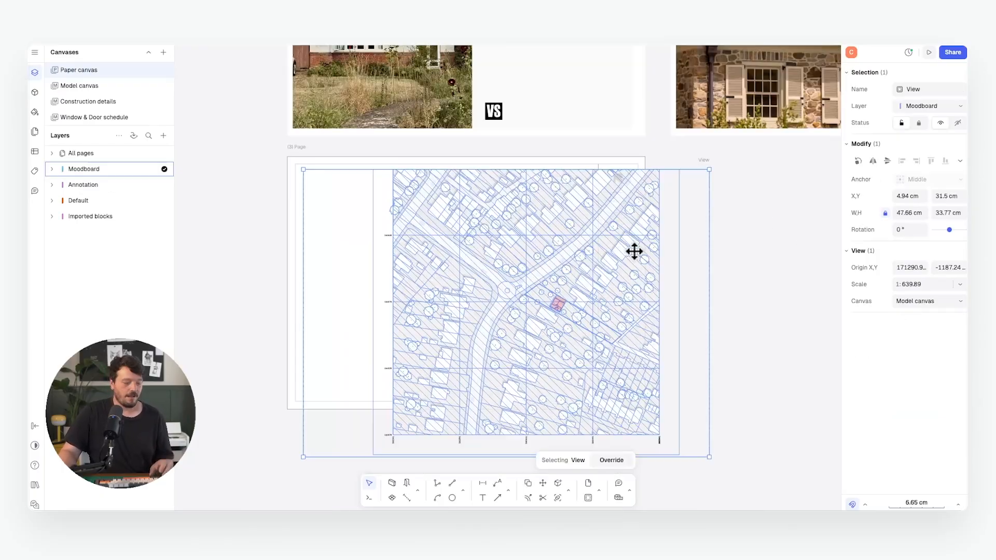
Step: Crop the Model canvas view to about 14.8 by 13.4 cm in the page's upper-left area
{"action": "left_click_drag", "start_coordinate": [709, 225], "coordinate": [431, 216]}
{"action": "left_click_drag", "start_coordinate": [352, 457], "coordinate": [352, 283]}
{"action": "double_click", "coordinate": [382, 241]}
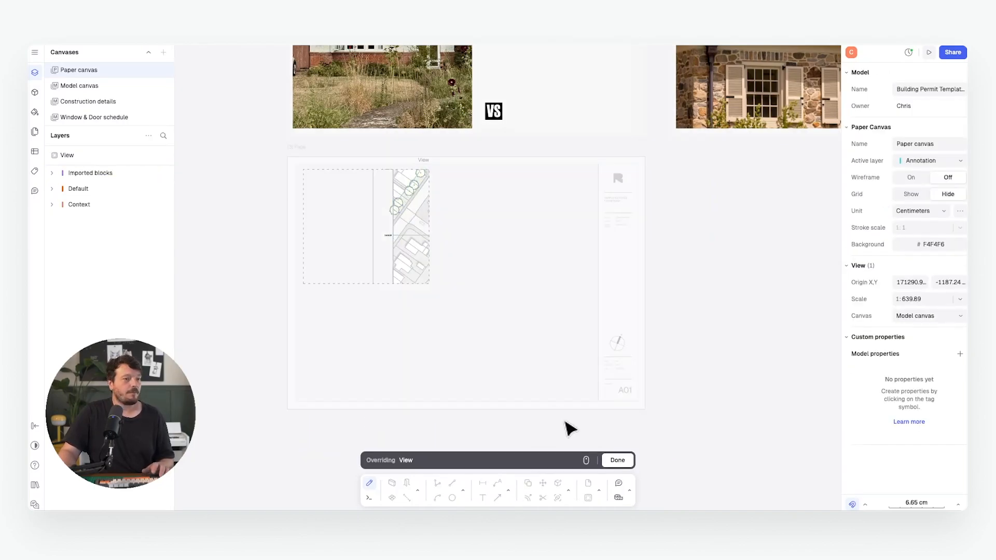
{"action": "left_click", "coordinate": [624, 465]}
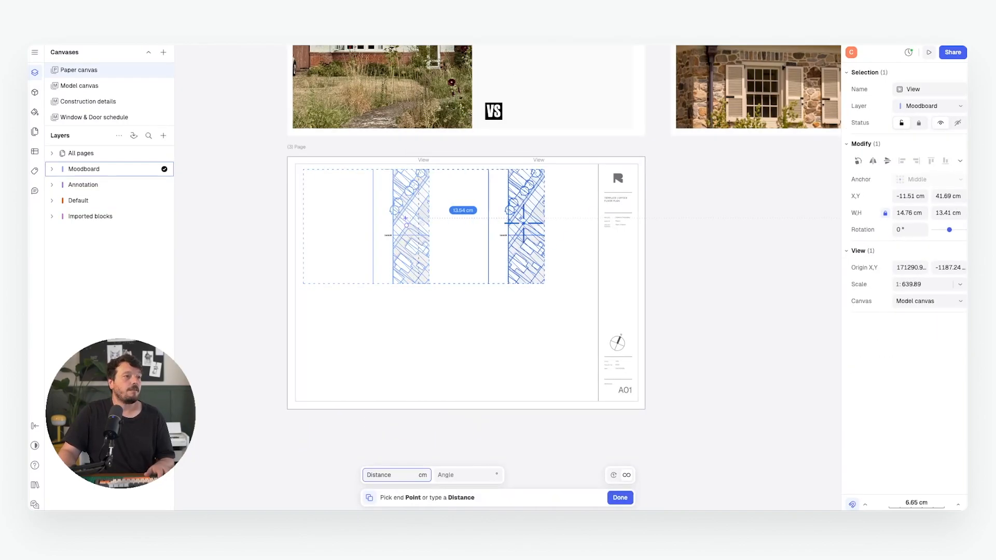
Step: Copy the cropped view beside the original and enlarge the copy to about 18.2 by 26.5 cm, filling the page height
{"action": "left_click", "coordinate": [540, 219]}
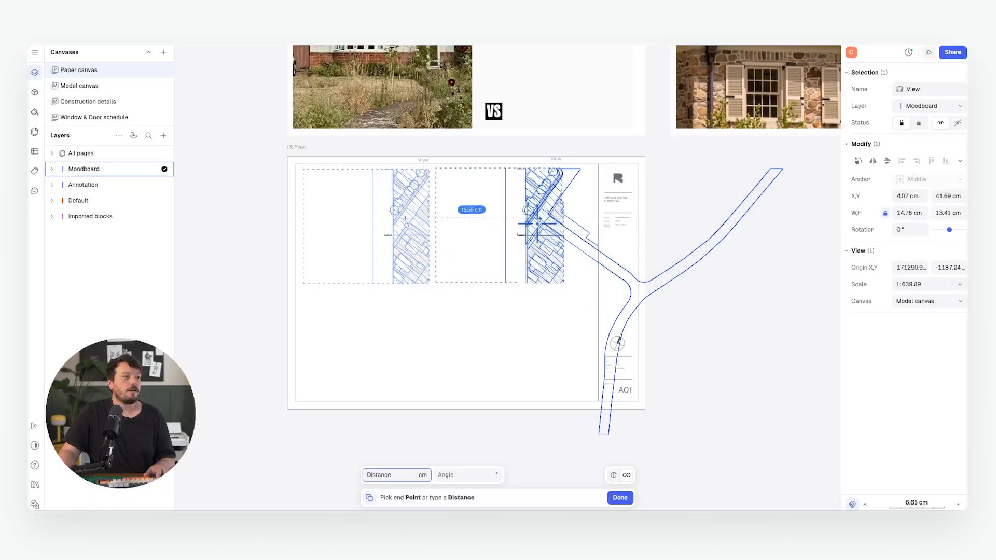
{"action": "key", "text": "Escape"}
{"action": "left_click_drag", "start_coordinate": [564, 222], "coordinate": [594, 222]}
{"action": "left_click", "coordinate": [591, 231]}
{"action": "left_click_drag", "start_coordinate": [518, 284], "coordinate": [518, 395]}
{"action": "left_click", "coordinate": [735, 329]}
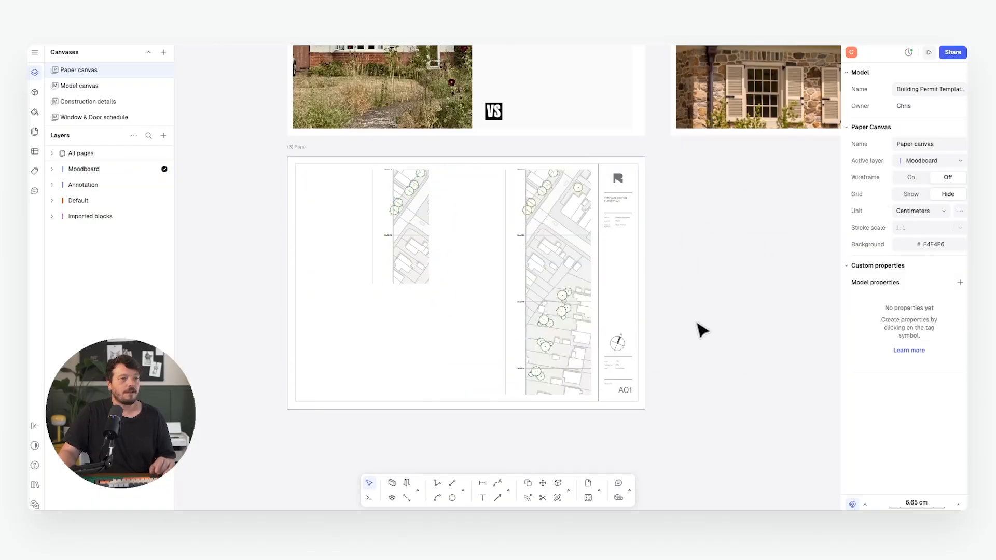
Step: Set the smaller view's scale to 1:1250 and centre its content on the red-outlined plot
{"action": "scroll", "coordinate": [376, 251], "scroll_direction": "up", "scroll_amount": 3, "text": "ctrl"}
{"action": "left_click", "coordinate": [407, 203]}
{"action": "double_click", "coordinate": [407, 203]}
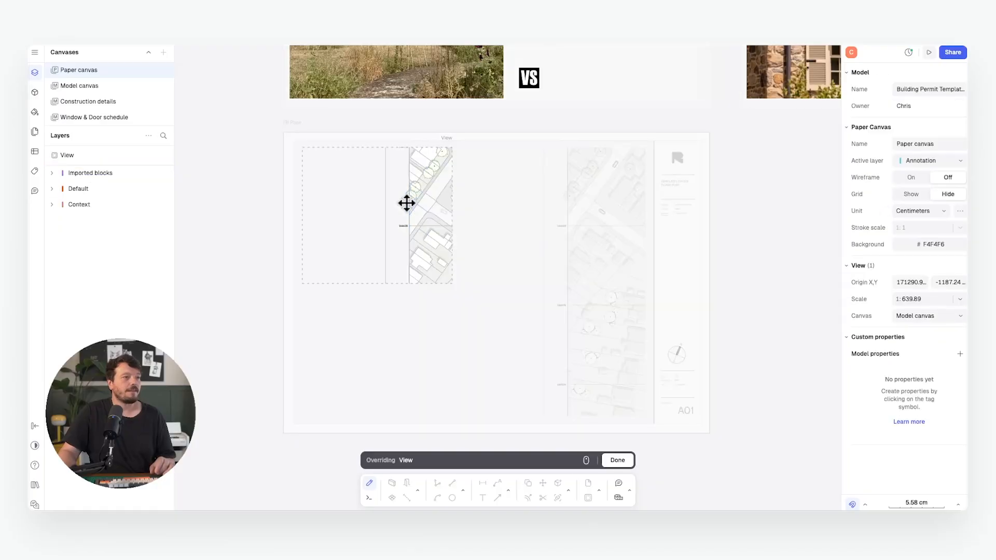
{"action": "middle_click_drag", "start_coordinate": [406, 202], "coordinate": [385, 200]}
{"action": "scroll", "coordinate": [402, 198], "scroll_direction": "down", "scroll_amount": 3}
{"action": "scroll", "coordinate": [384, 198], "scroll_direction": "down", "scroll_amount": 3}
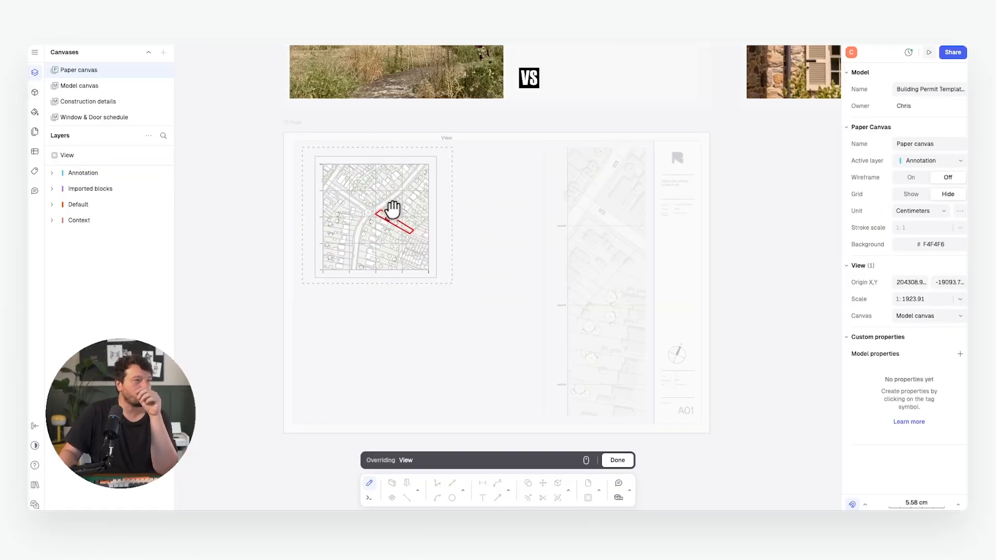
{"action": "left_click", "coordinate": [932, 298]}
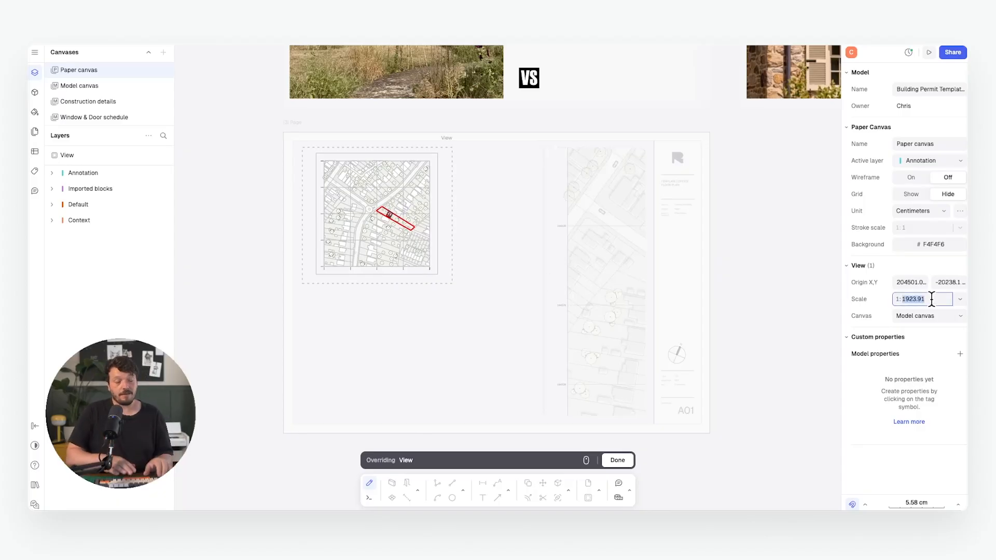
{"action": "type", "text": "1250"}
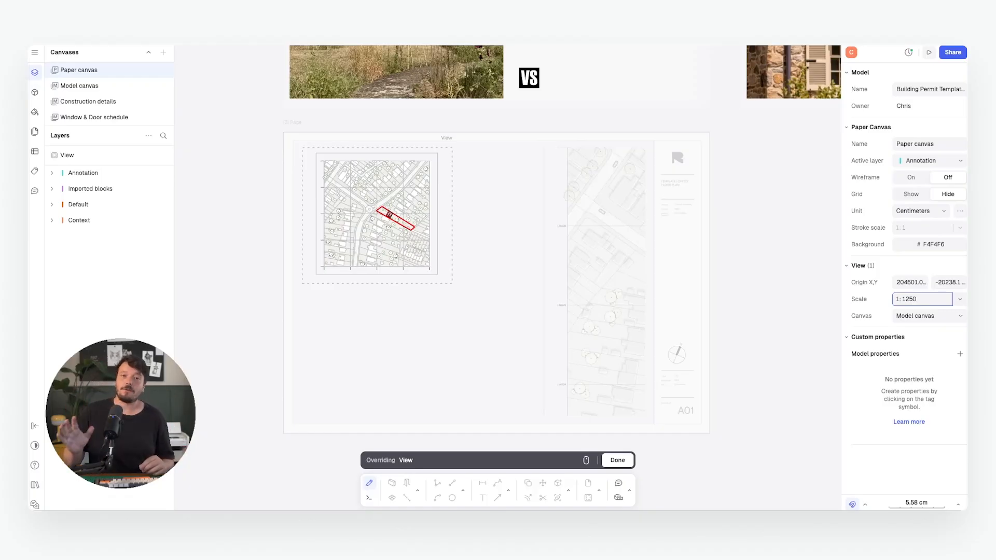
{"action": "key", "text": "Return"}
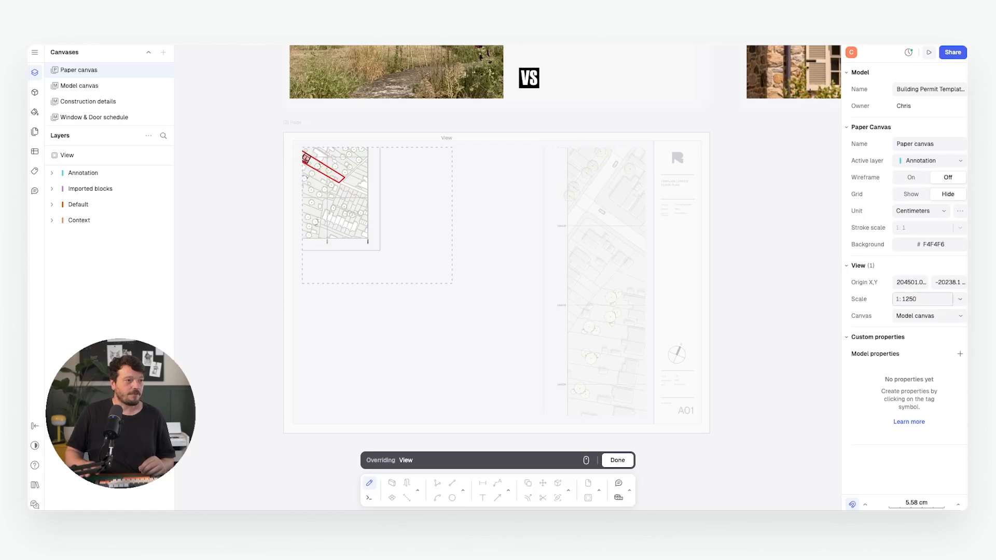
{"action": "middle_click_drag", "start_coordinate": [337, 184], "coordinate": [377, 204]}
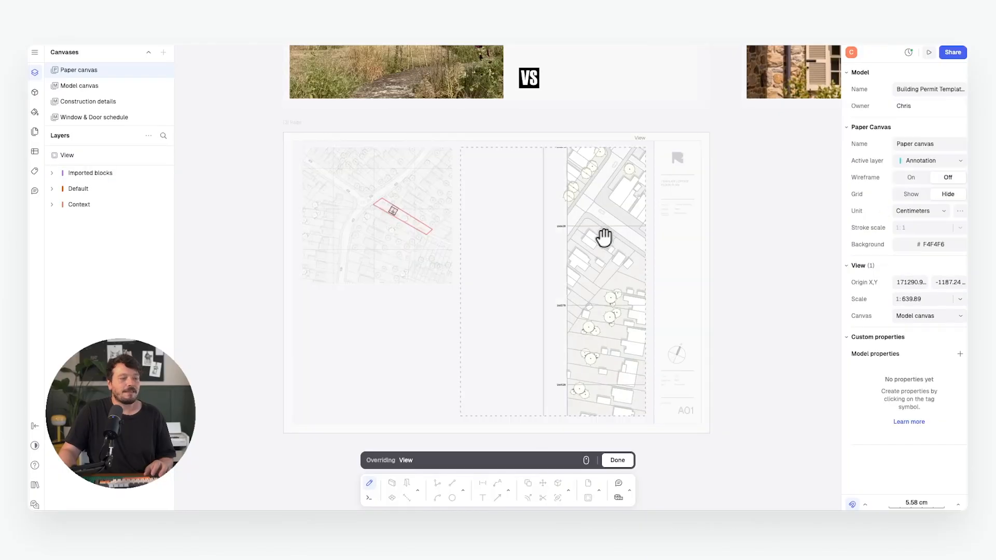
Step: Set the larger view's scale to 1:500 and centre its content on the red-outlined plot
{"action": "middle_click_drag", "start_coordinate": [602, 233], "coordinate": [475, 230]}
{"action": "double_click", "coordinate": [921, 298]}
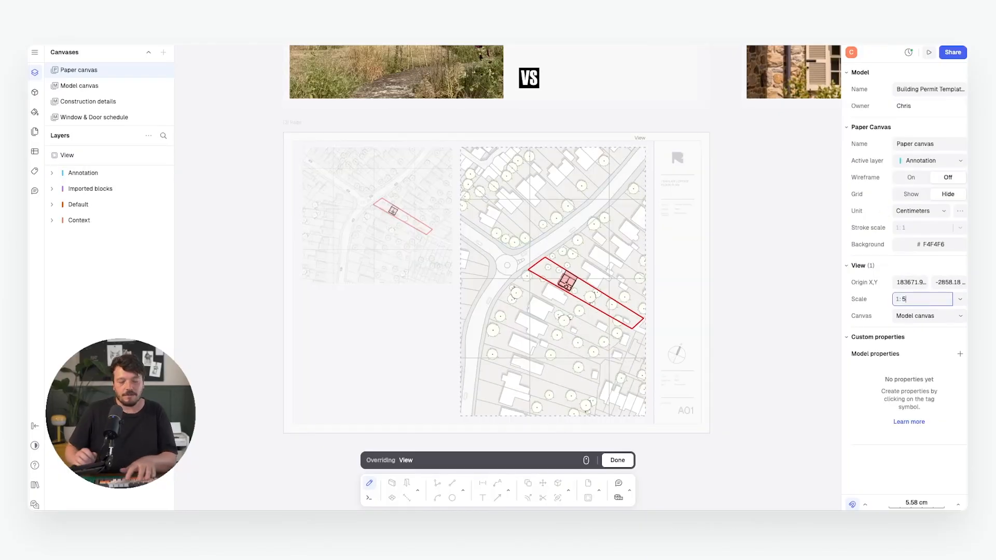
{"action": "key", "text": "Return"}
{"action": "middle_click_drag", "start_coordinate": [561, 260], "coordinate": [526, 256]}
{"action": "left_click", "coordinate": [782, 260]}
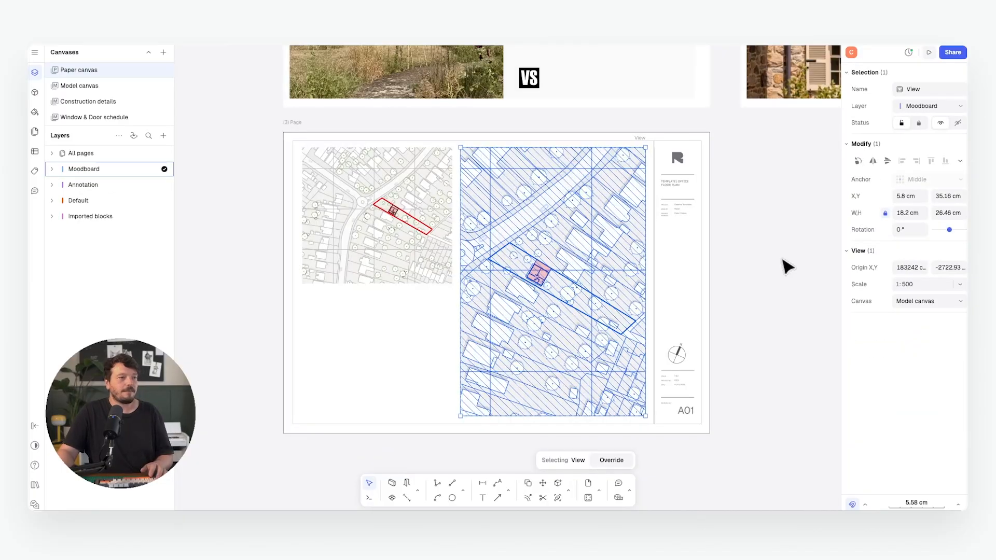
{"action": "left_click", "coordinate": [726, 288]}
Step: Add a third Model canvas view and crop it to the empty area beneath the 1:1250 view
{"action": "middle_click_drag", "start_coordinate": [384, 306], "coordinate": [343, 267]}
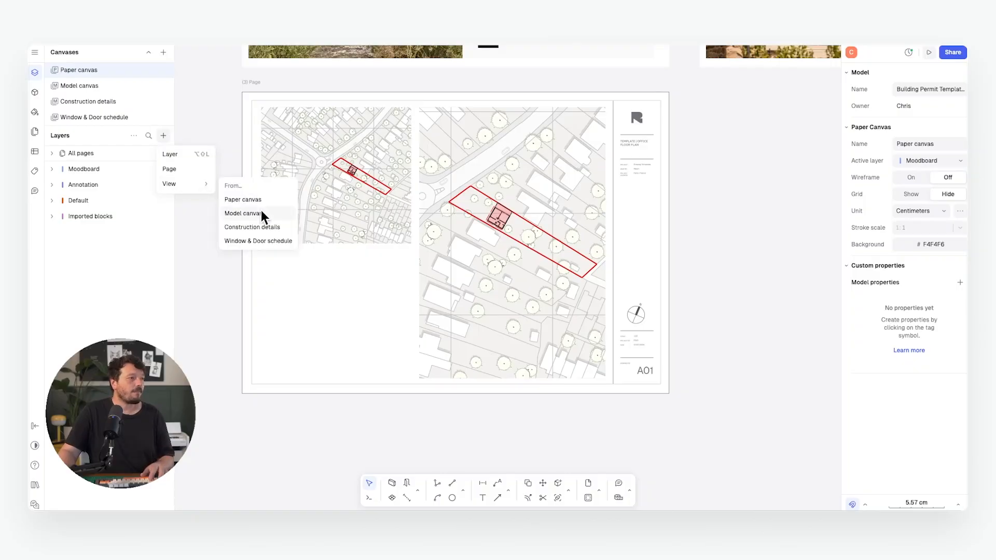
{"action": "left_click", "coordinate": [261, 211]}
{"action": "left_click", "coordinate": [578, 271]}
{"action": "left_click_drag", "start_coordinate": [577, 271], "coordinate": [599, 433]}
{"action": "scroll", "coordinate": [560, 302], "scroll_direction": "down", "scroll_amount": 5, "text": "ctrl"}
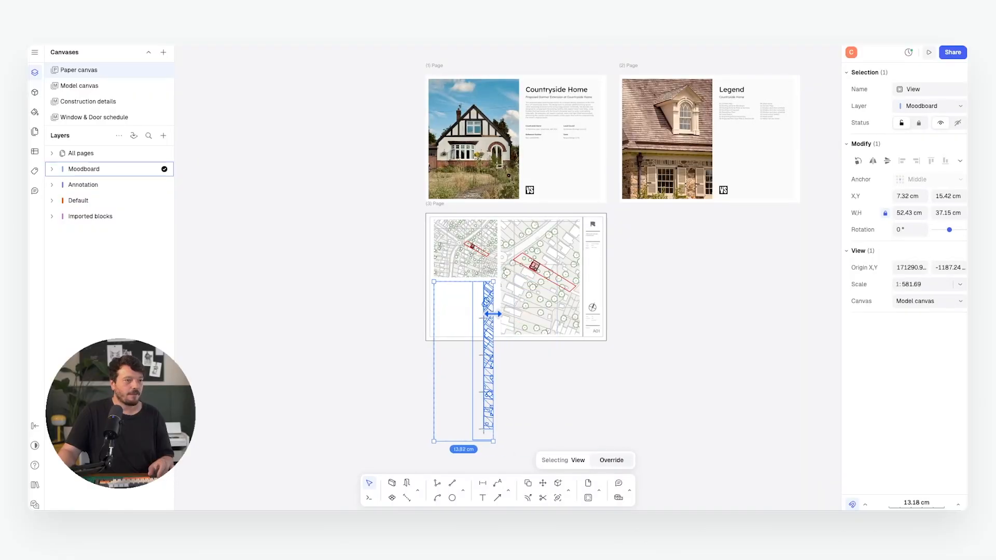
{"action": "left_click_drag", "start_coordinate": [453, 332], "coordinate": [453, 332]}
Step: Set the third view's scale to 1:200 and centre its content on the red-filled house
{"action": "scroll", "coordinate": [462, 326], "scroll_direction": "up", "scroll_amount": 5}
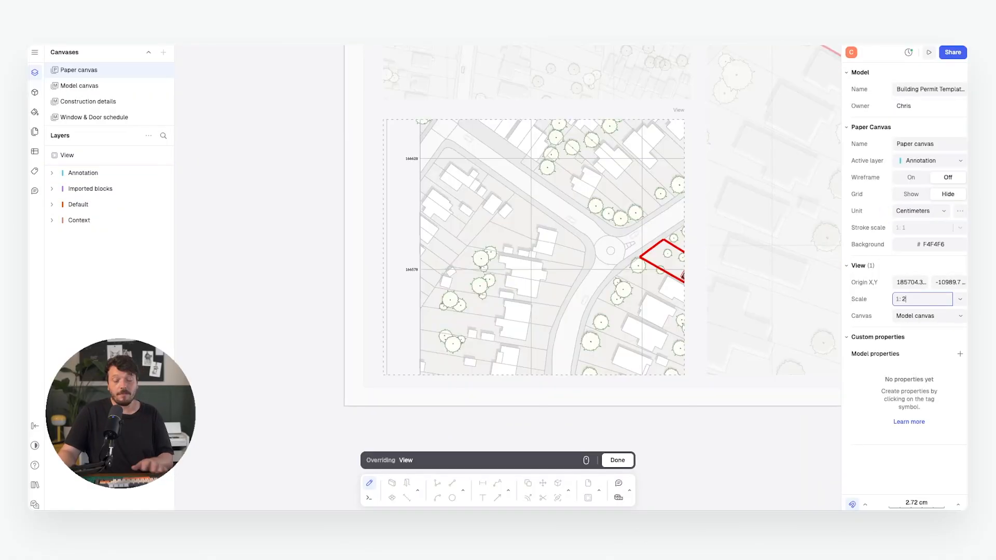
{"action": "key", "text": "Return"}
{"action": "middle_click_drag", "start_coordinate": [565, 229], "coordinate": [726, 254]}
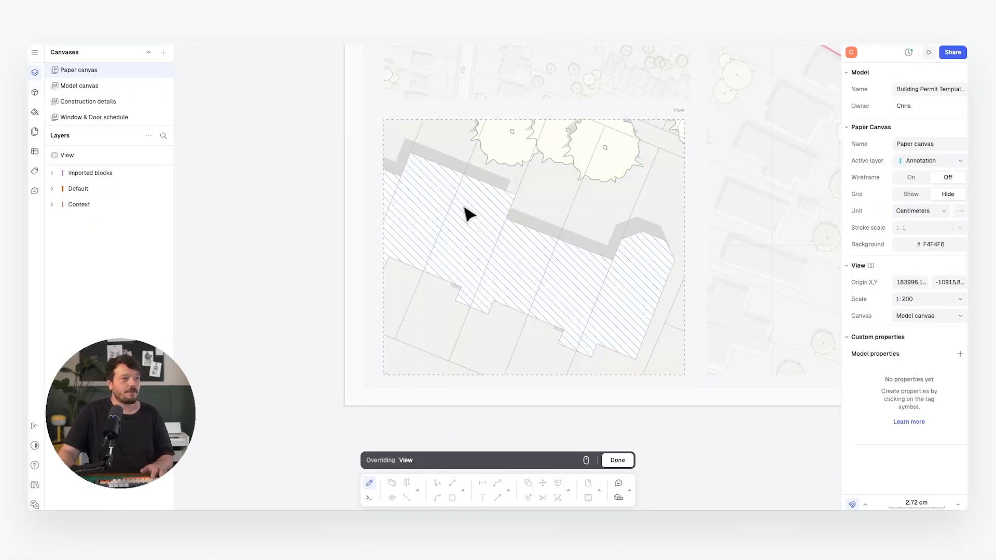
{"action": "middle_click_drag", "start_coordinate": [467, 214], "coordinate": [598, 220]}
{"action": "middle_click_drag", "start_coordinate": [506, 207], "coordinate": [618, 287]}
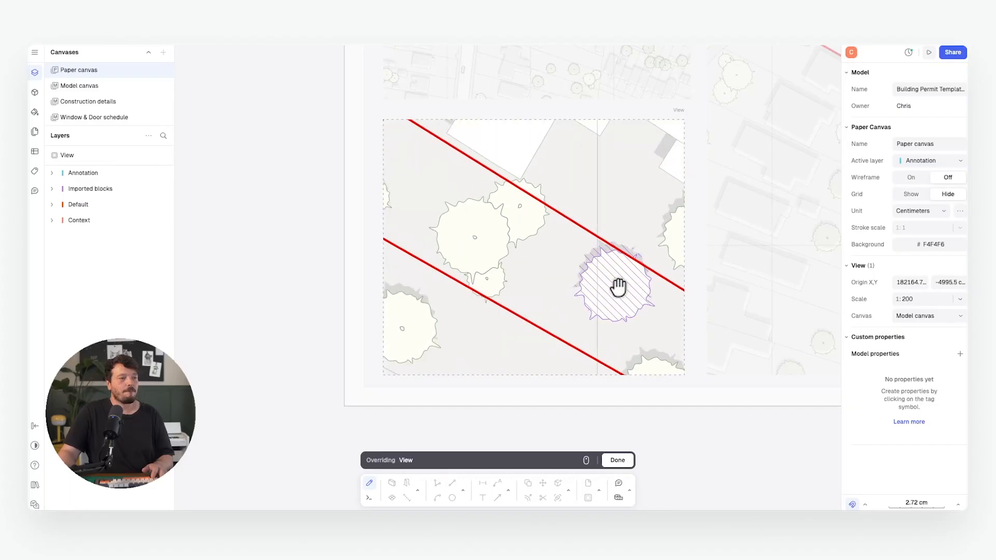
{"action": "middle_click_drag", "start_coordinate": [483, 228], "coordinate": [621, 294]}
{"action": "mouse_move", "coordinate": [446, 199]}
{"action": "middle_mouse_down"}
{"action": "mouse_move", "coordinate": [534, 265]}
{"action": "mouse_move", "coordinate": [495, 227]}
{"action": "middle_mouse_up"}
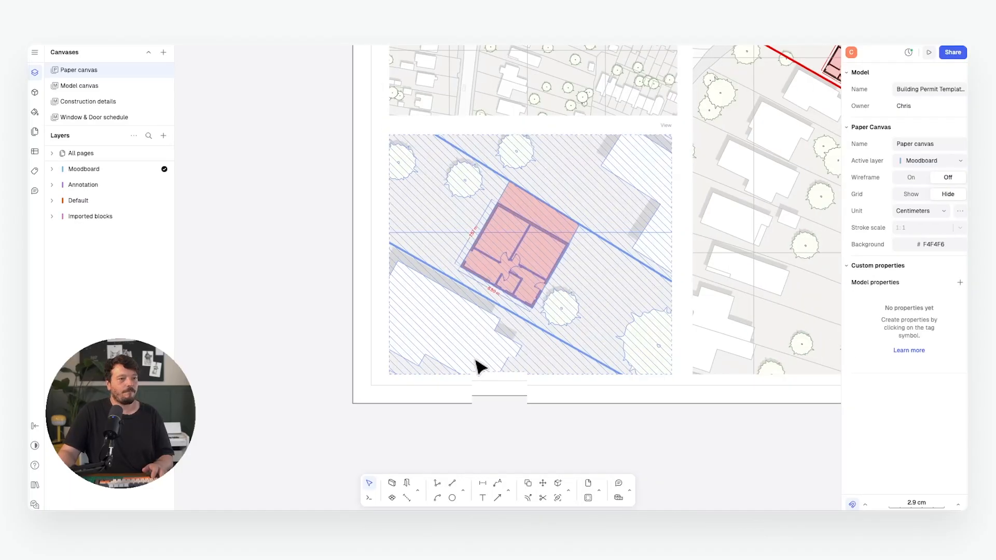
{"action": "scroll", "coordinate": [519, 337], "scroll_direction": "down", "scroll_amount": 3}
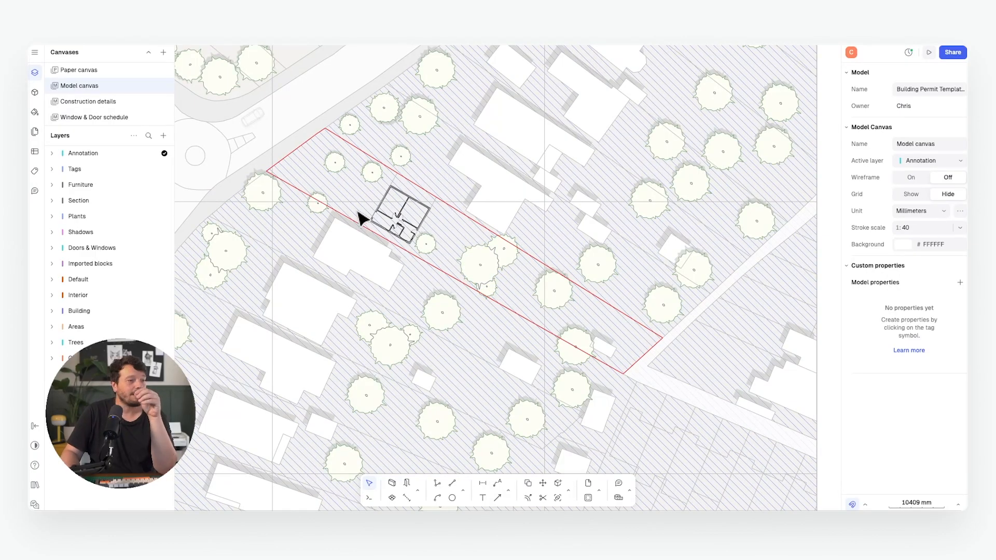
Step: Trace a closed path around the house up to the plot boundary on the Model canvas and fill it light red
{"action": "left_click", "coordinate": [437, 483]}
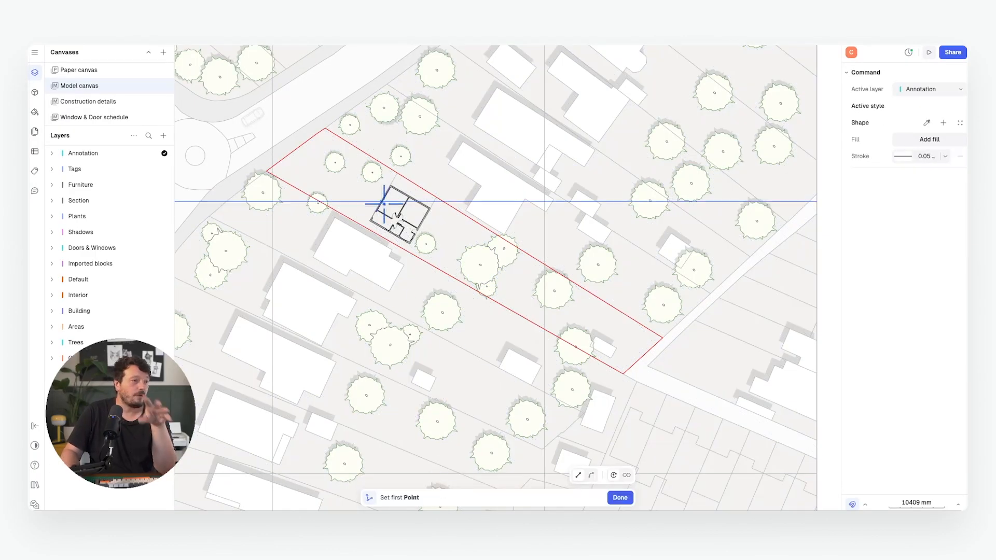
{"action": "scroll", "coordinate": [379, 209], "scroll_direction": "up", "scroll_amount": 5}
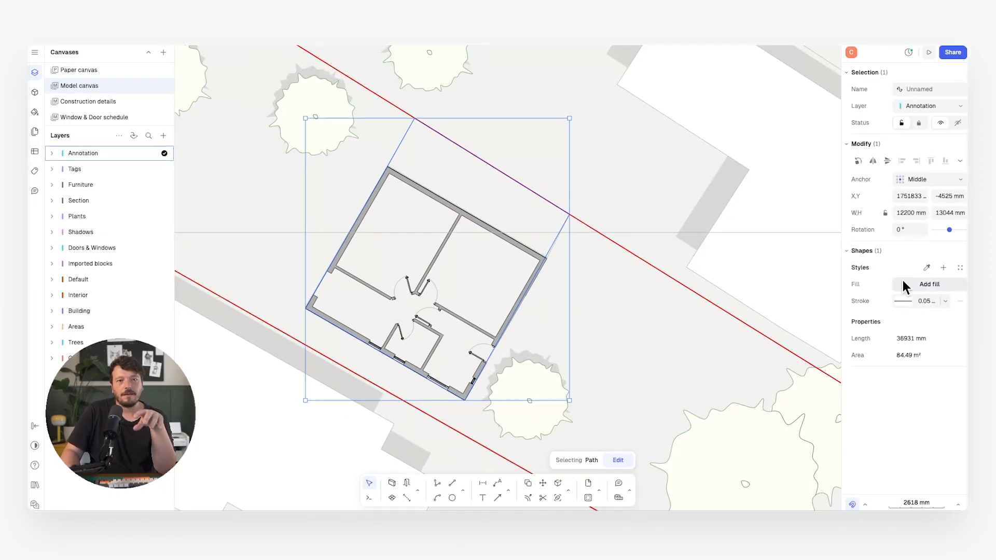
{"action": "left_click", "coordinate": [903, 282]}
{"action": "left_click", "coordinate": [725, 302]}
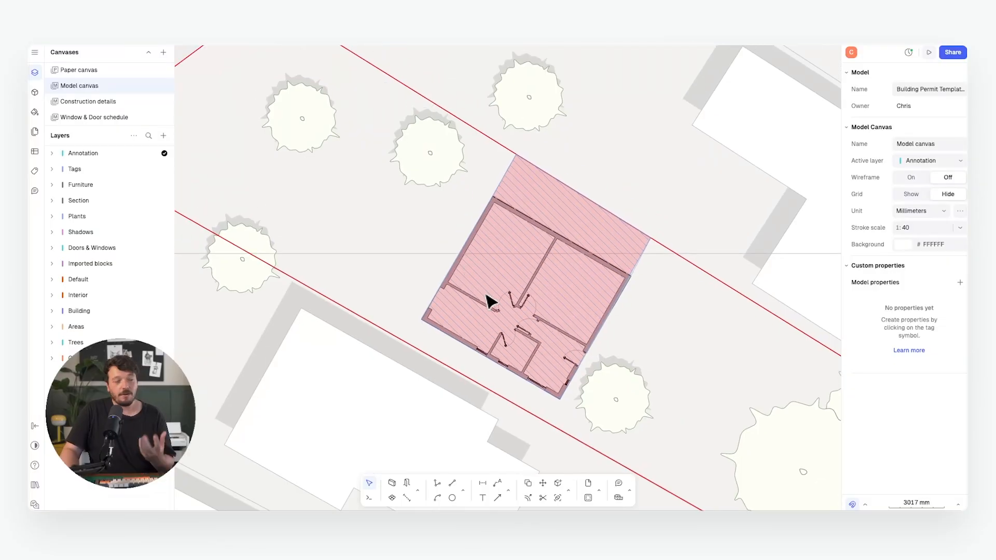
Step: Start dimensioning the outer walls of the red-filled house on the Model canvas
{"action": "scroll", "coordinate": [491, 302], "scroll_direction": "down", "scroll_amount": 1}
{"action": "left_click", "coordinate": [484, 488]}
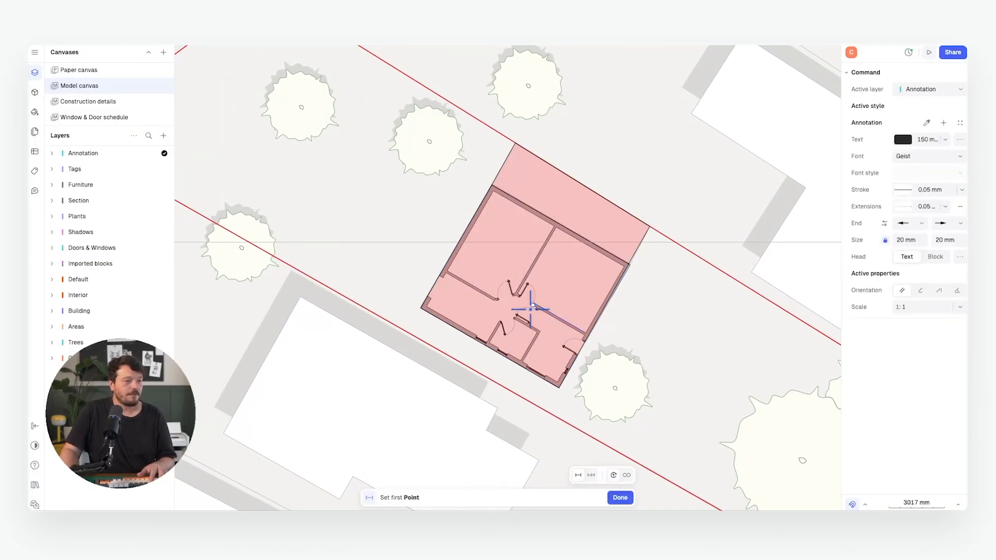
{"action": "scroll", "coordinate": [407, 295], "scroll_direction": "down", "scroll_amount": 2}
{"action": "scroll", "coordinate": [391, 267], "scroll_direction": "up", "scroll_amount": 5}
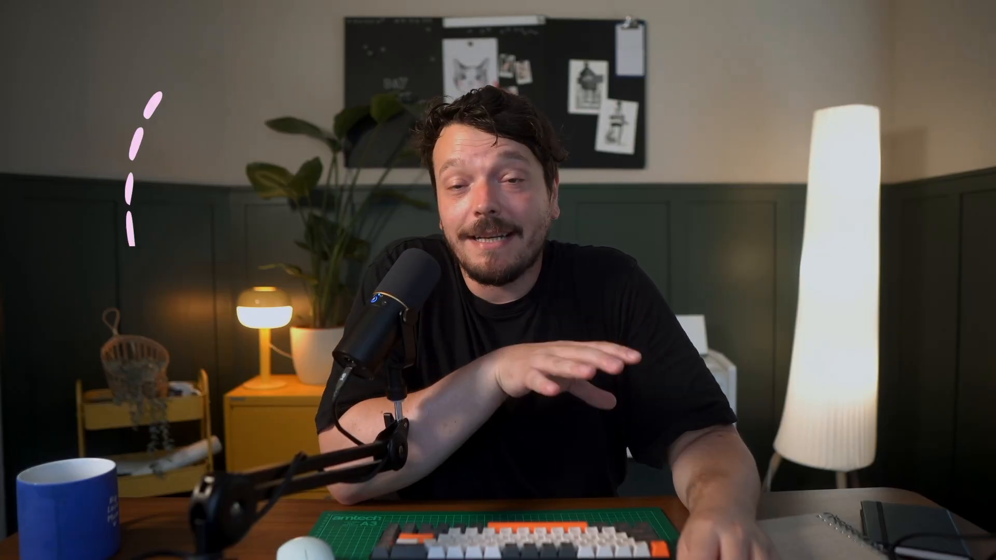